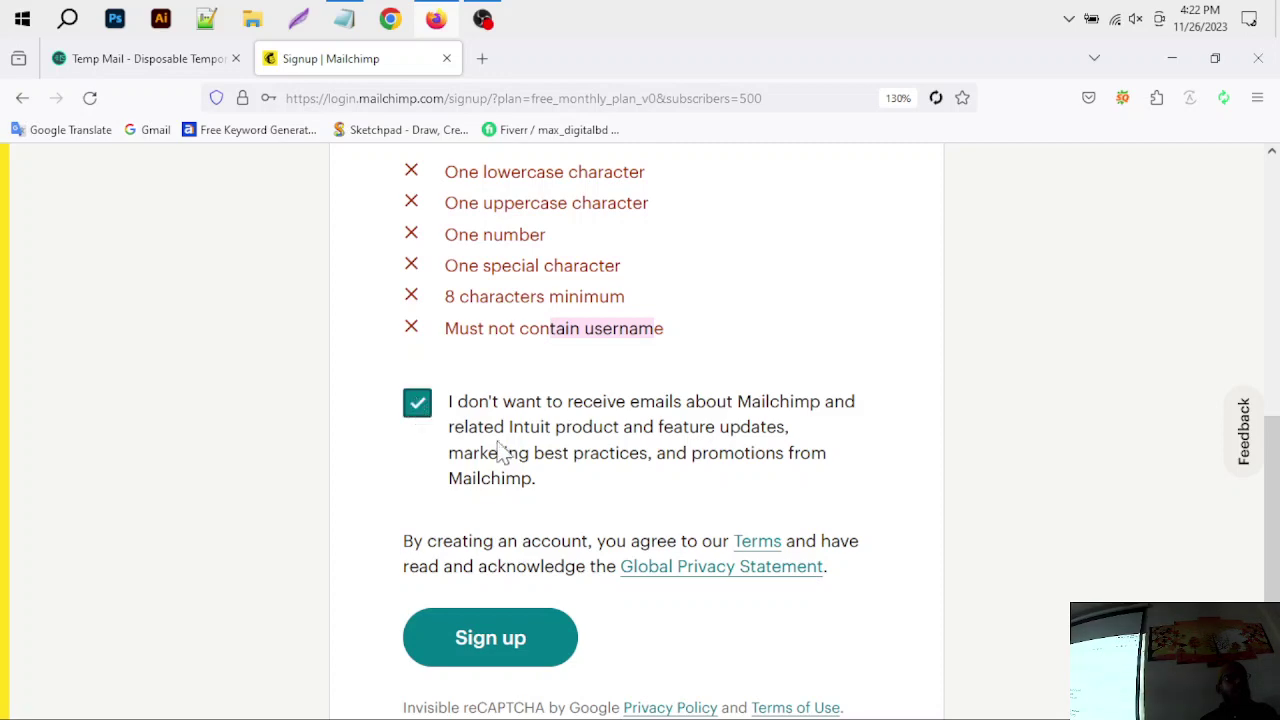
Step: Fill the signup form's password field with the browser's securely generated password
scroll(495, 455, "down", 2)
scroll(765, 378, "up", 4)
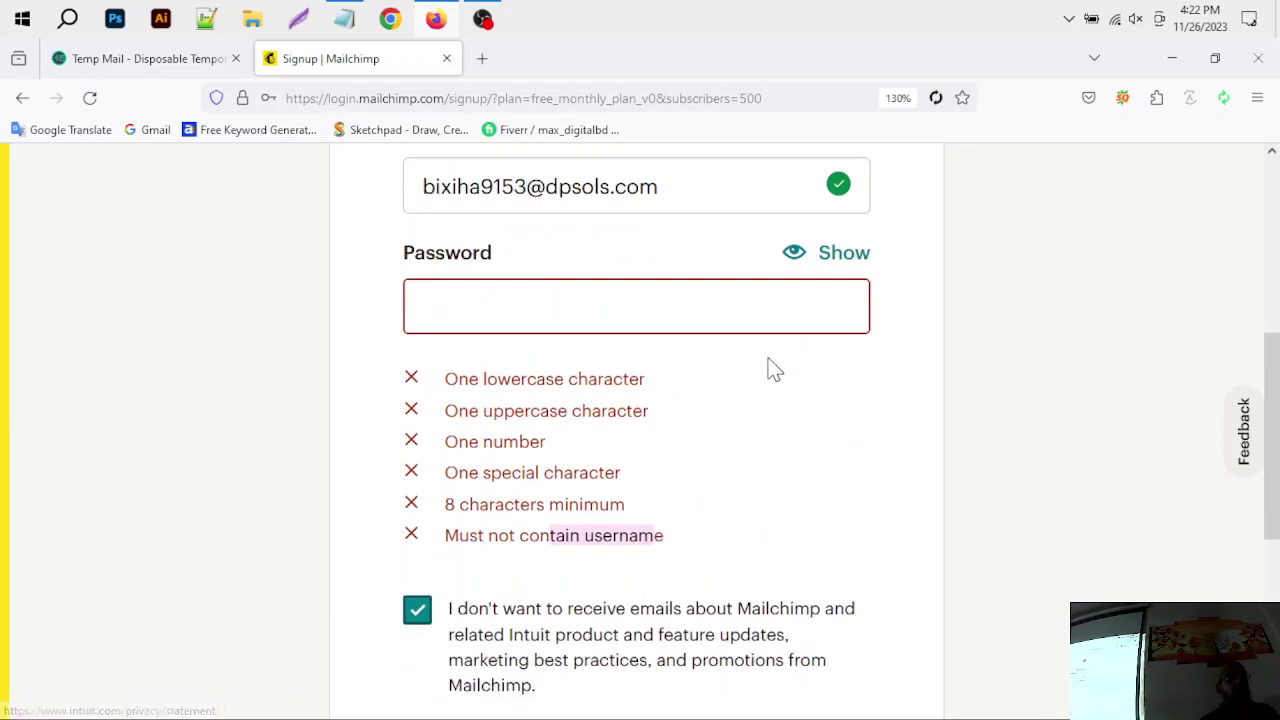
left_click(601, 290)
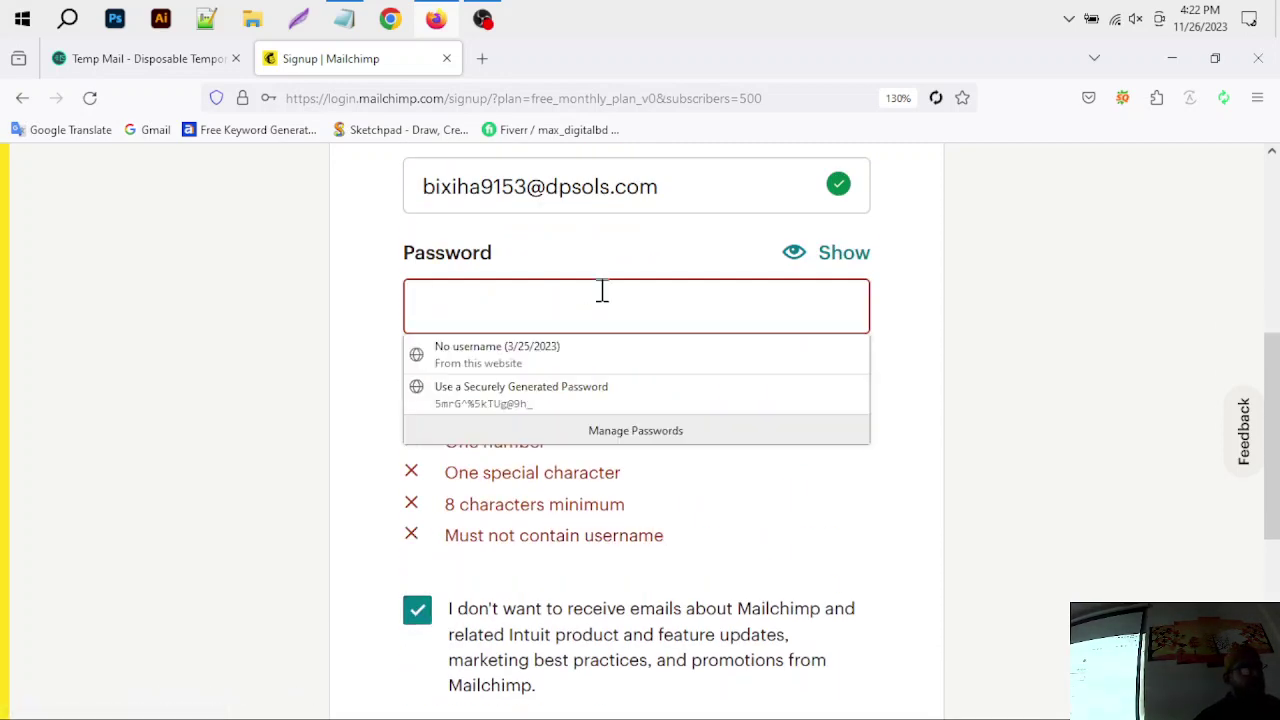
left_click(608, 405)
scroll(700, 460, "up", 1)
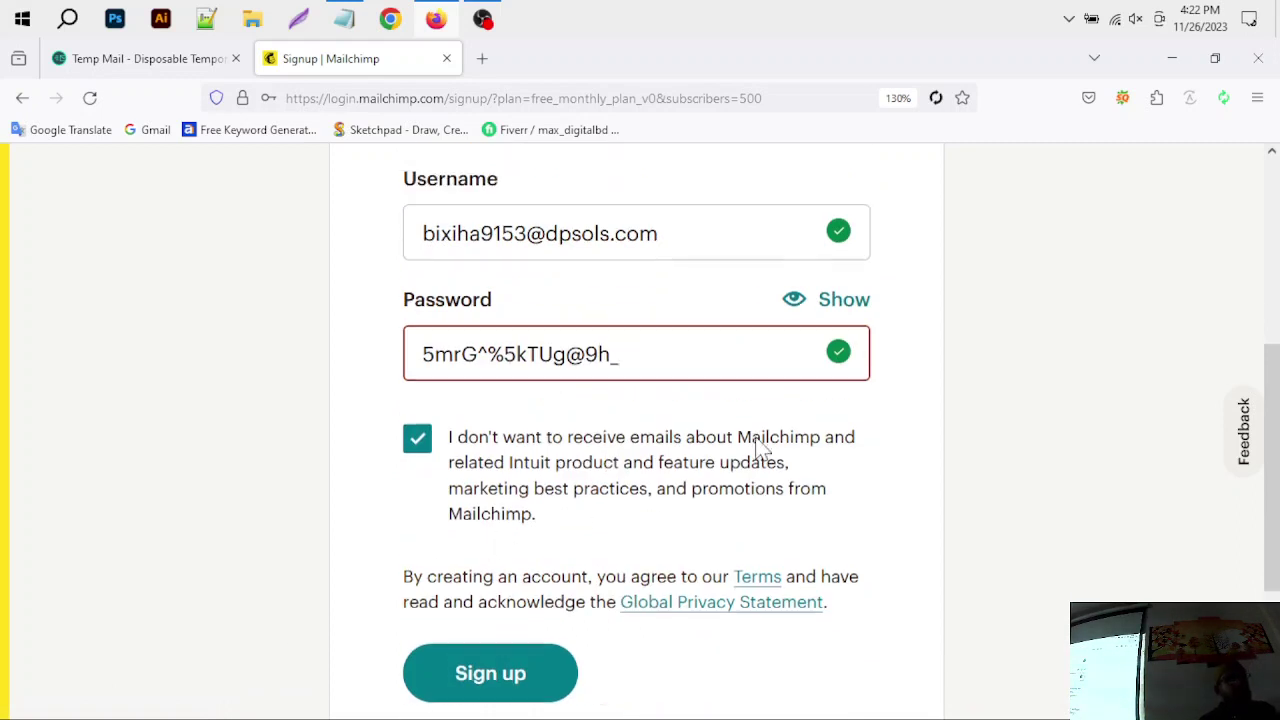
scroll(800, 465, "up", 1)
left_click(934, 474)
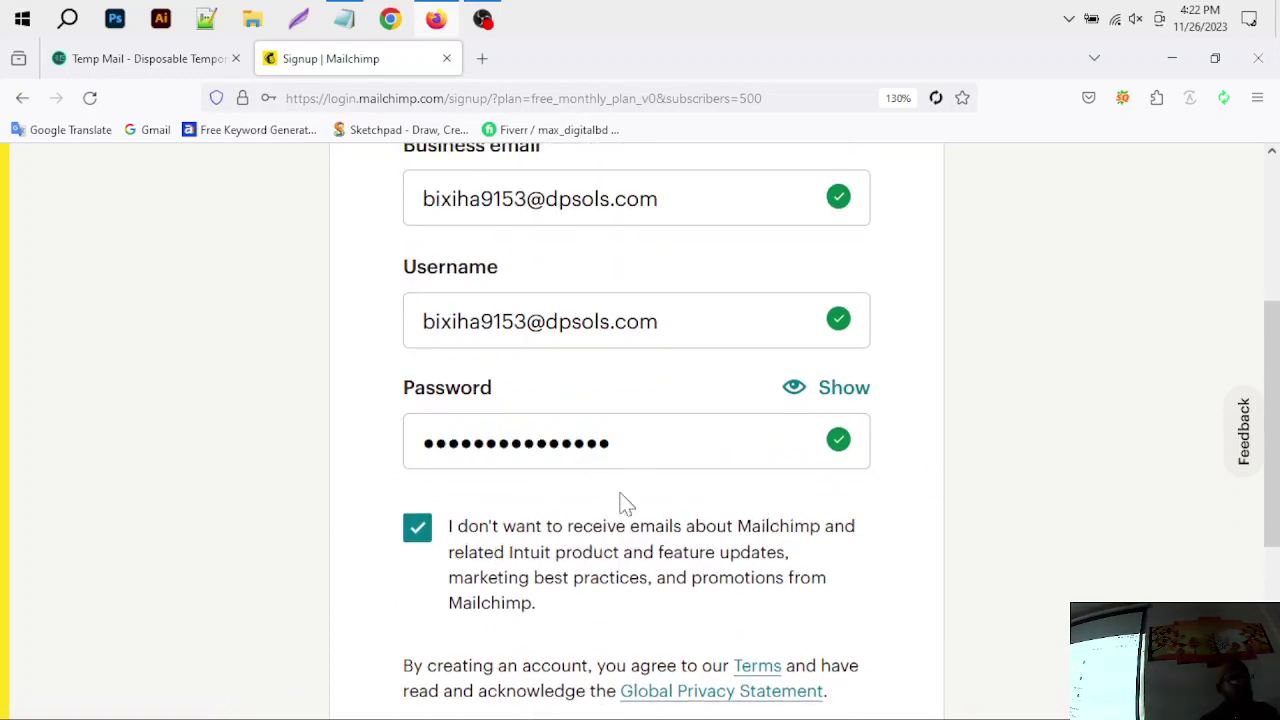
Step: Reveal the generated password to check it, and hide it again
left_click(840, 395)
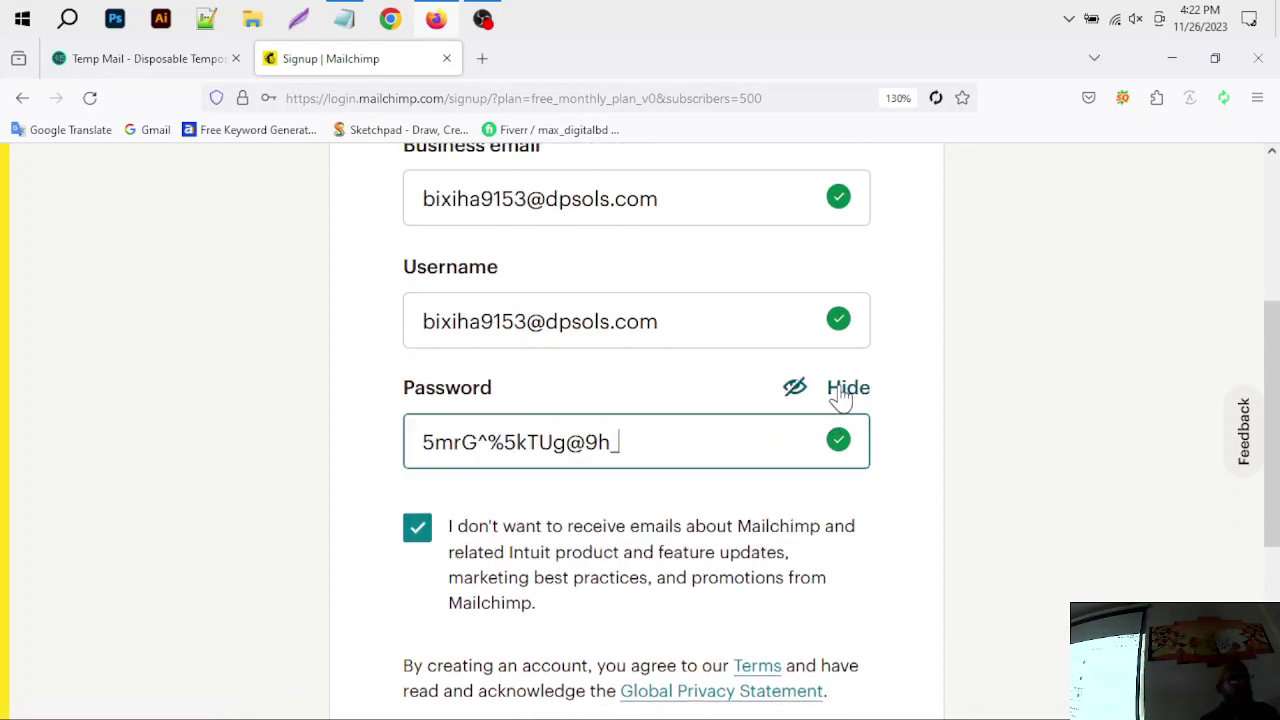
left_click_drag(586, 443, 452, 447)
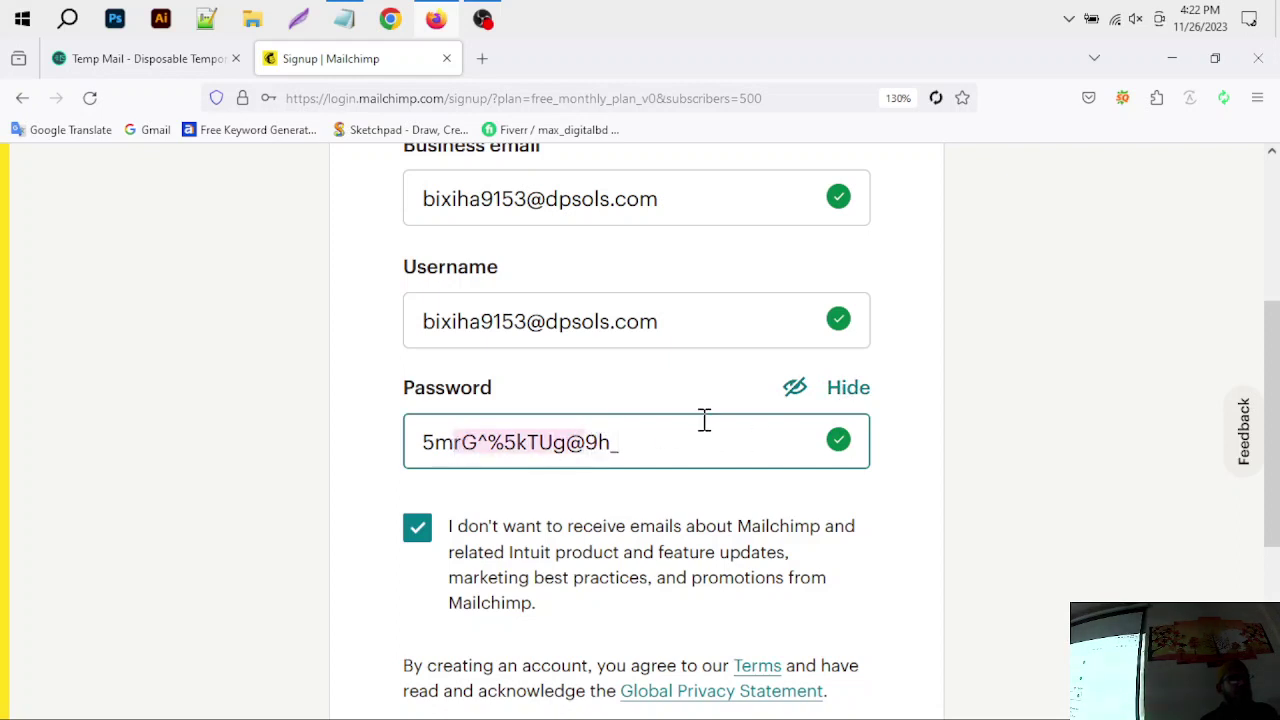
left_click(835, 390)
scroll(850, 432, "up", 2)
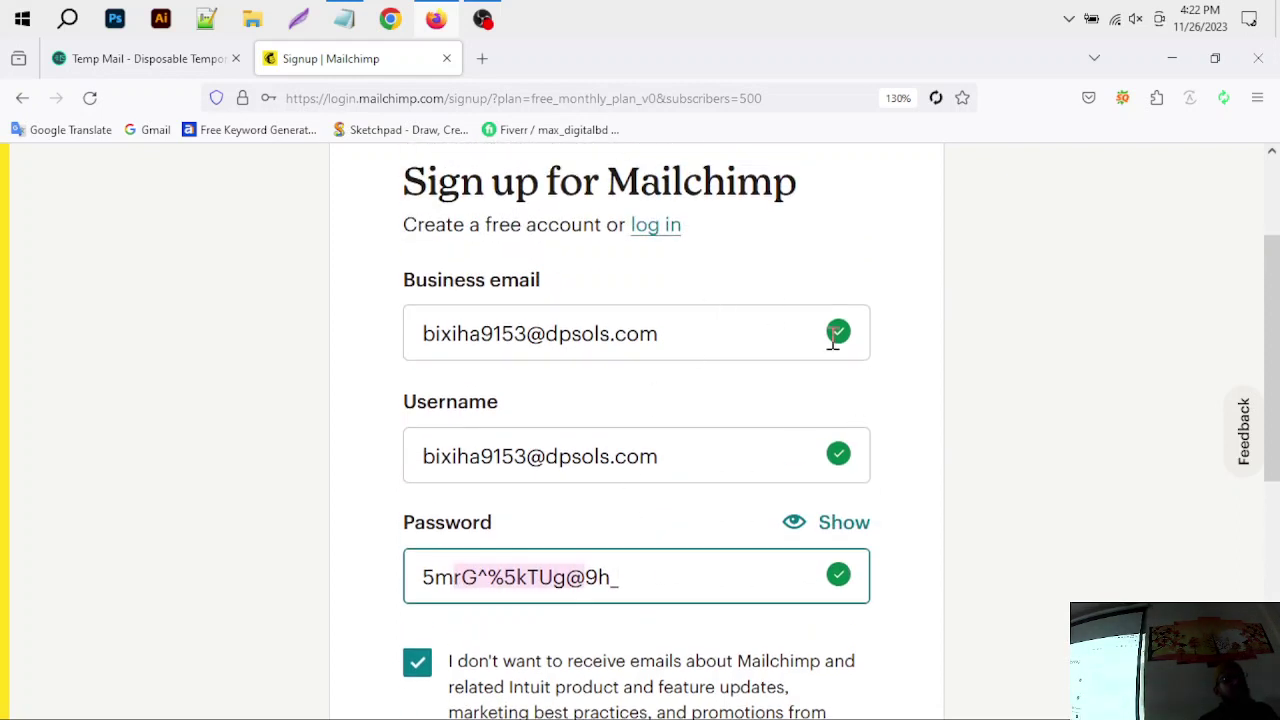
Step: Reset the page zoom, submit the Mailchimp signup form, and decline saving the login in the browser
scroll(846, 417, "up", 2)
scroll(857, 413, "down", 6)
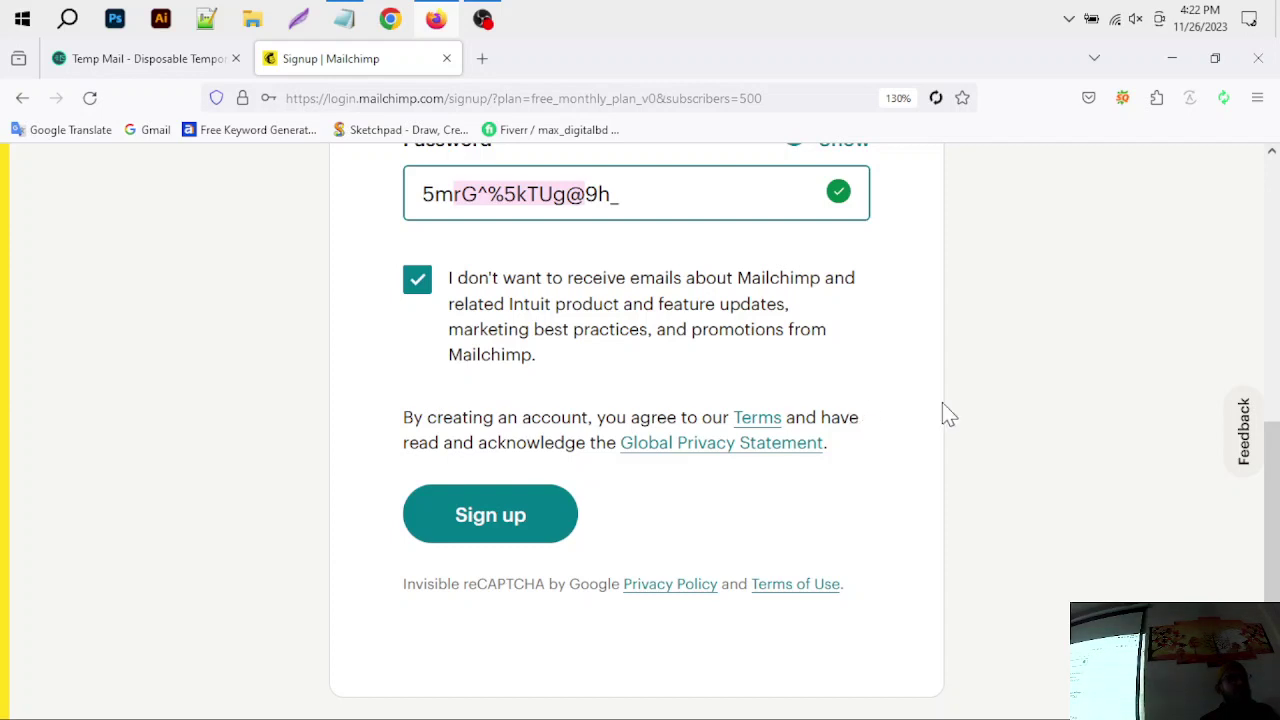
key("ctrl+0")
scroll(949, 414, "up", 2)
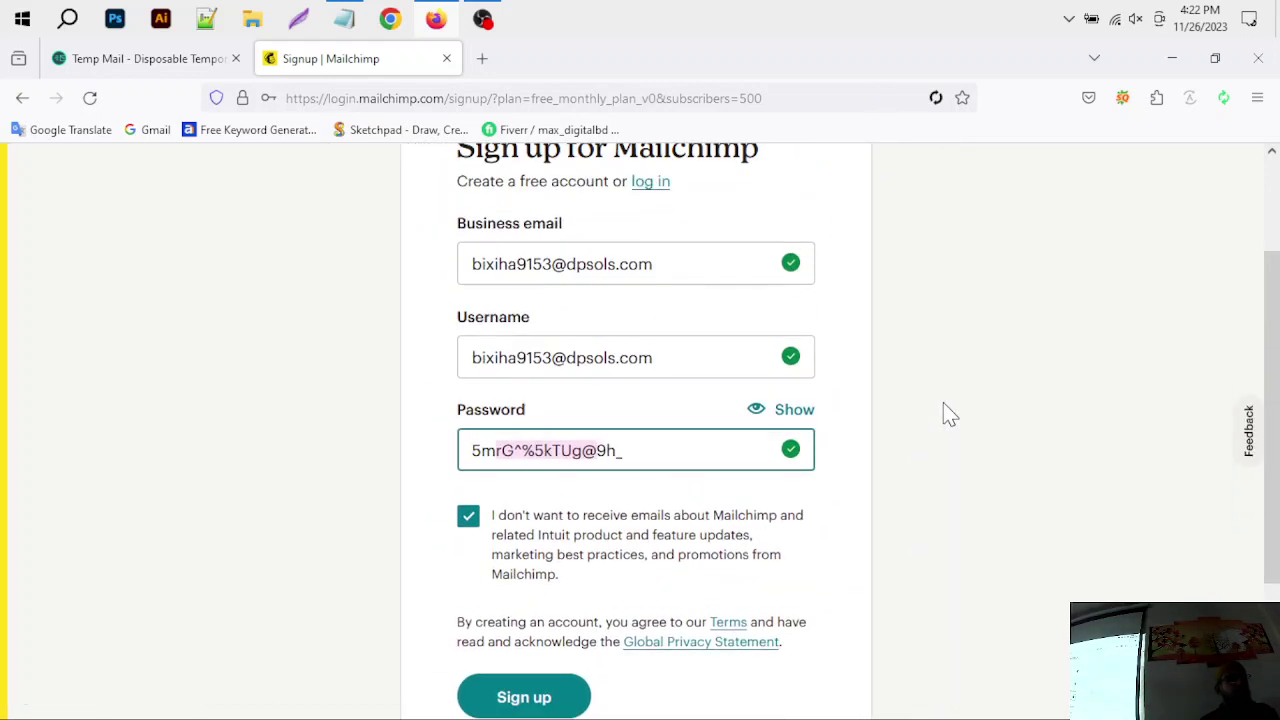
scroll(949, 414, "up", 1)
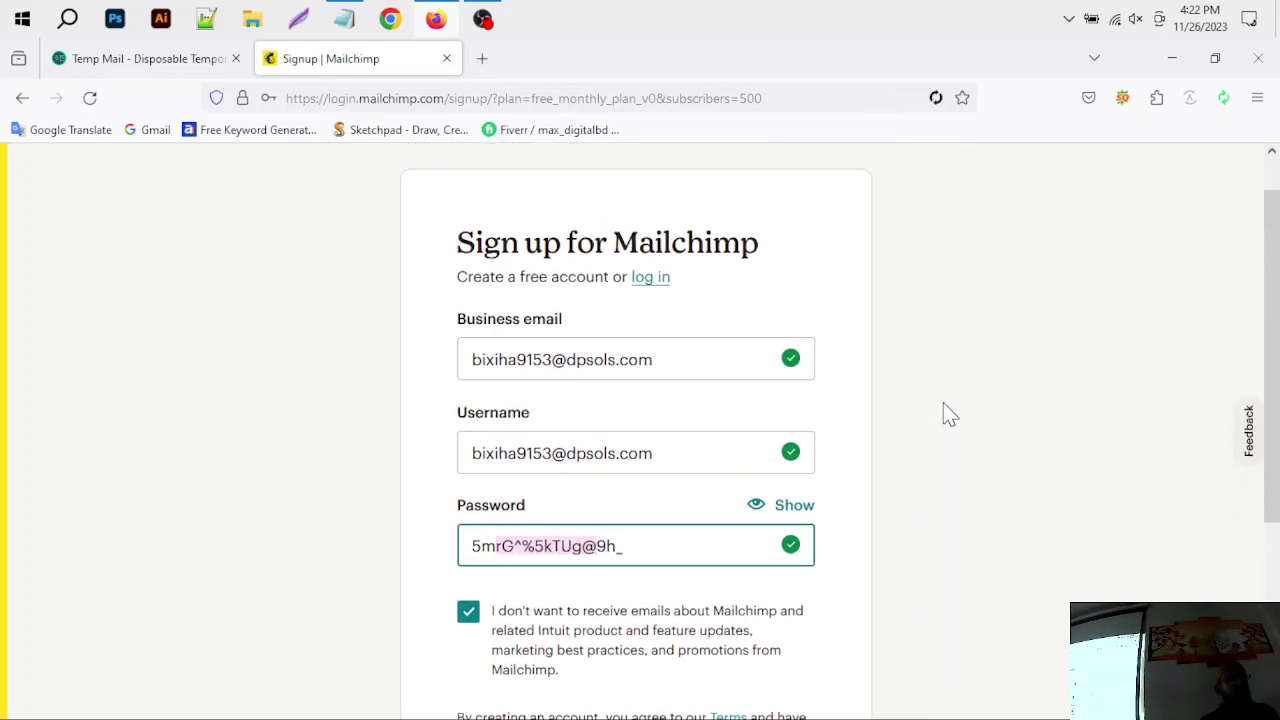
scroll(949, 414, "down", 2)
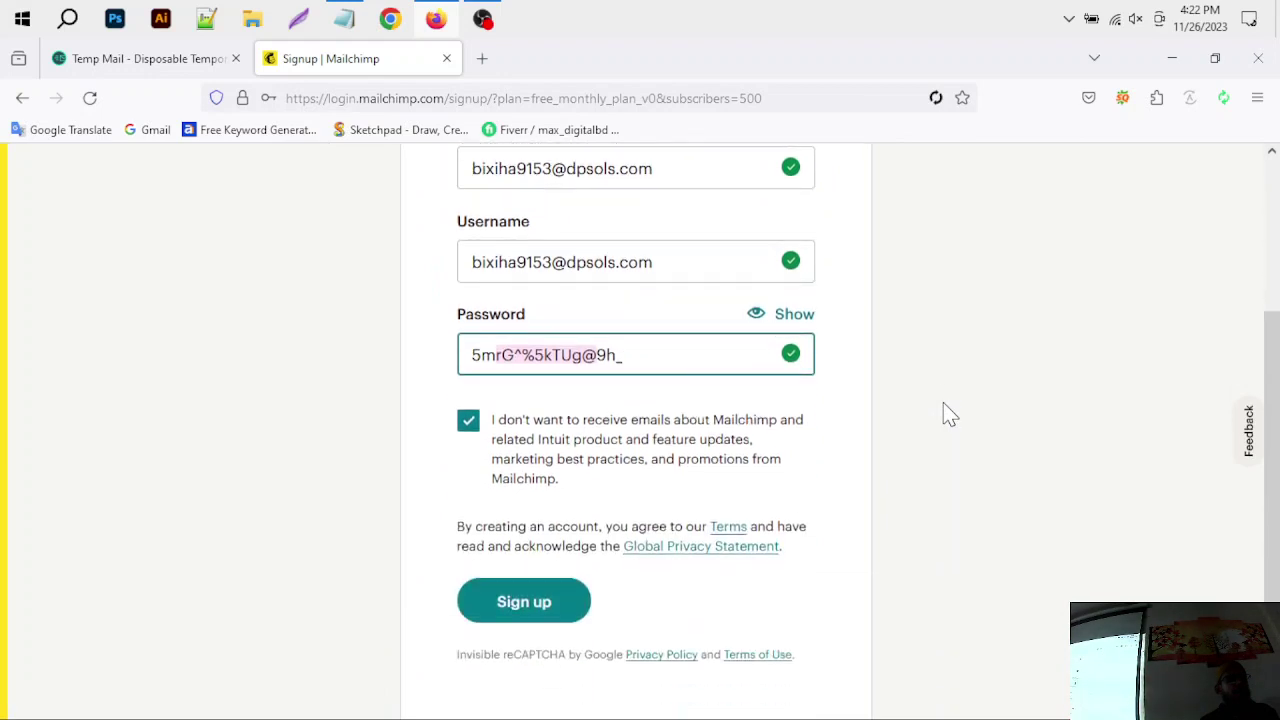
left_click(490, 608)
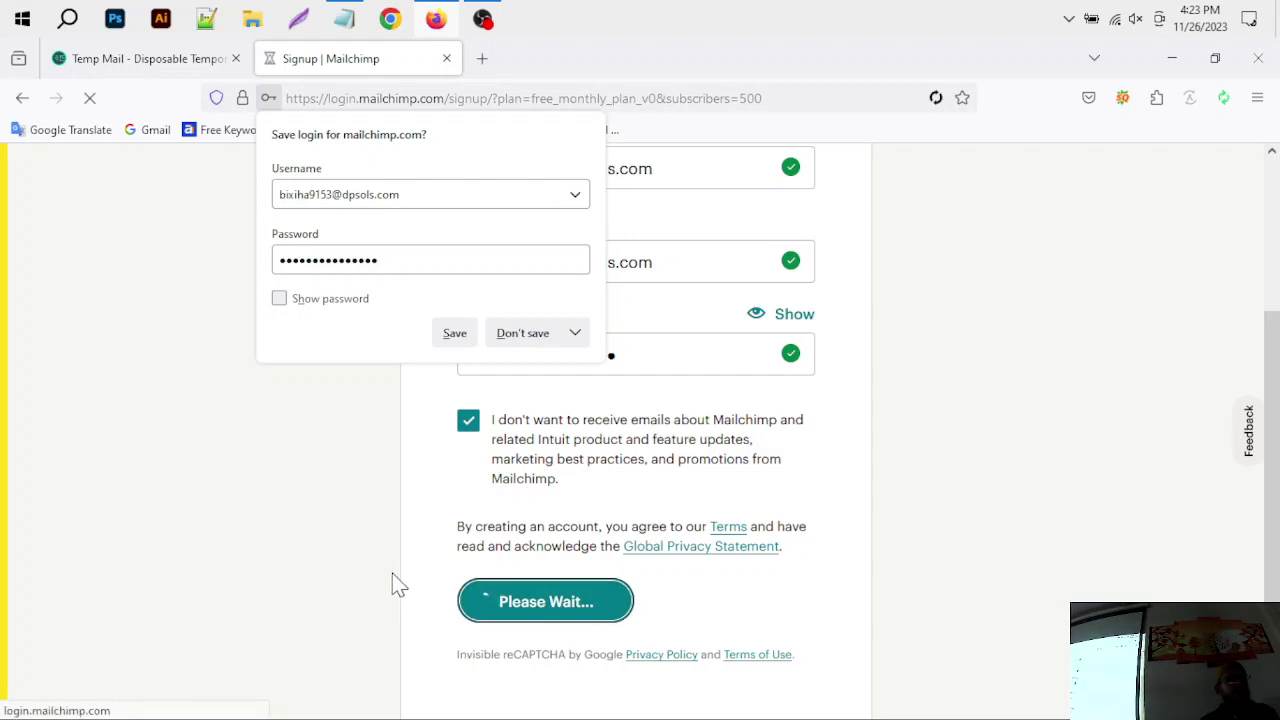
left_click(525, 338)
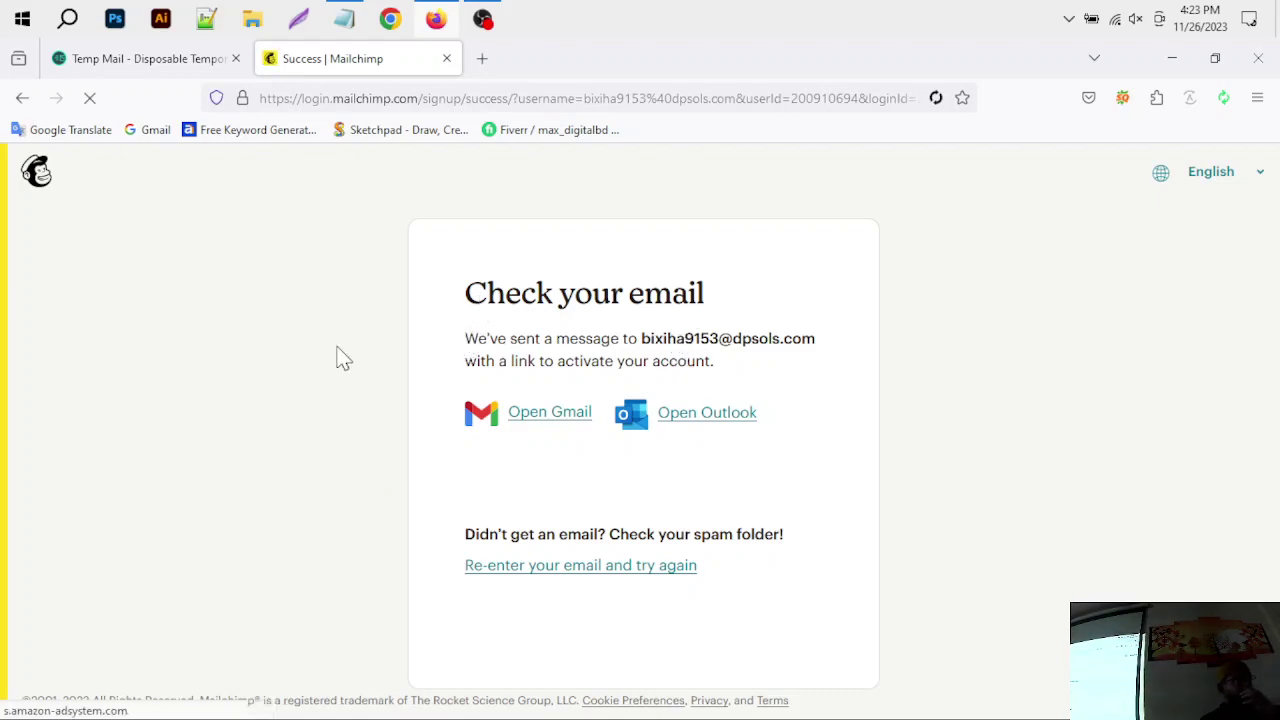
Step: Open the "Activate your Mailchimp account" message in the Temp Mail inbox and activate the account from it
left_click(140, 58)
scroll(595, 520, "down", 4)
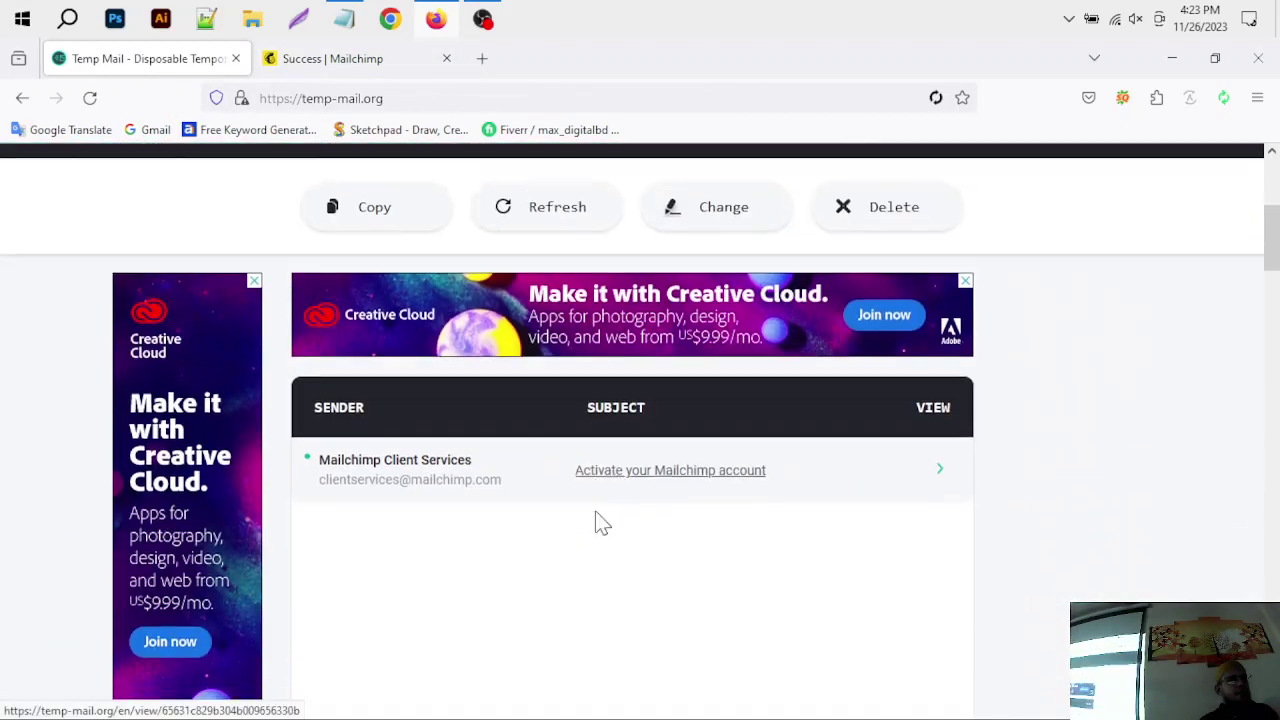
left_click(580, 458)
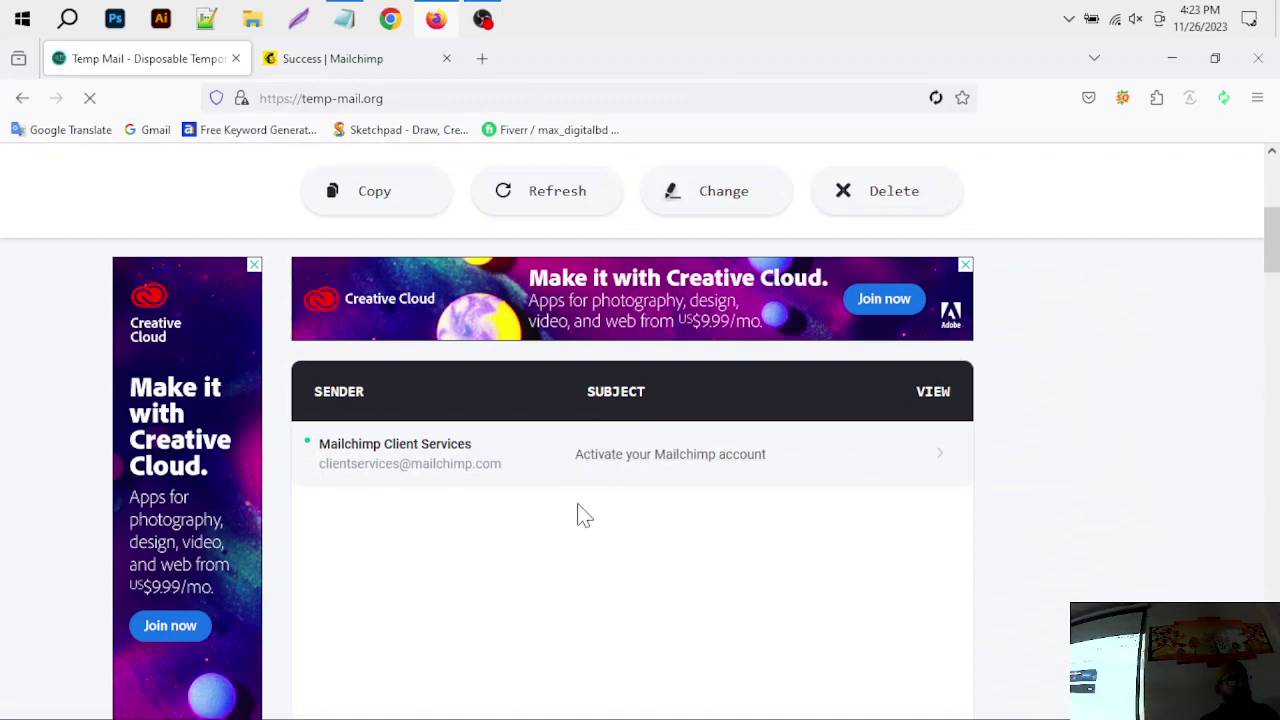
scroll(580, 514, "down", 3)
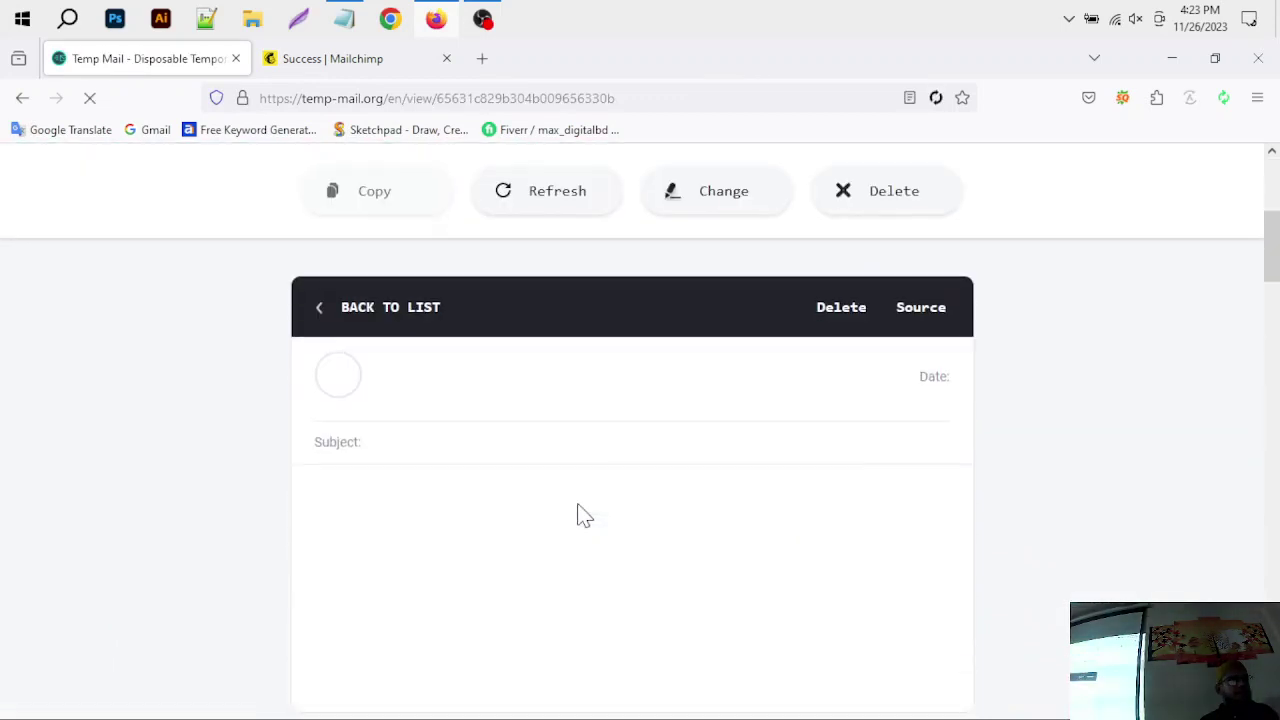
scroll(603, 558, "down", 2)
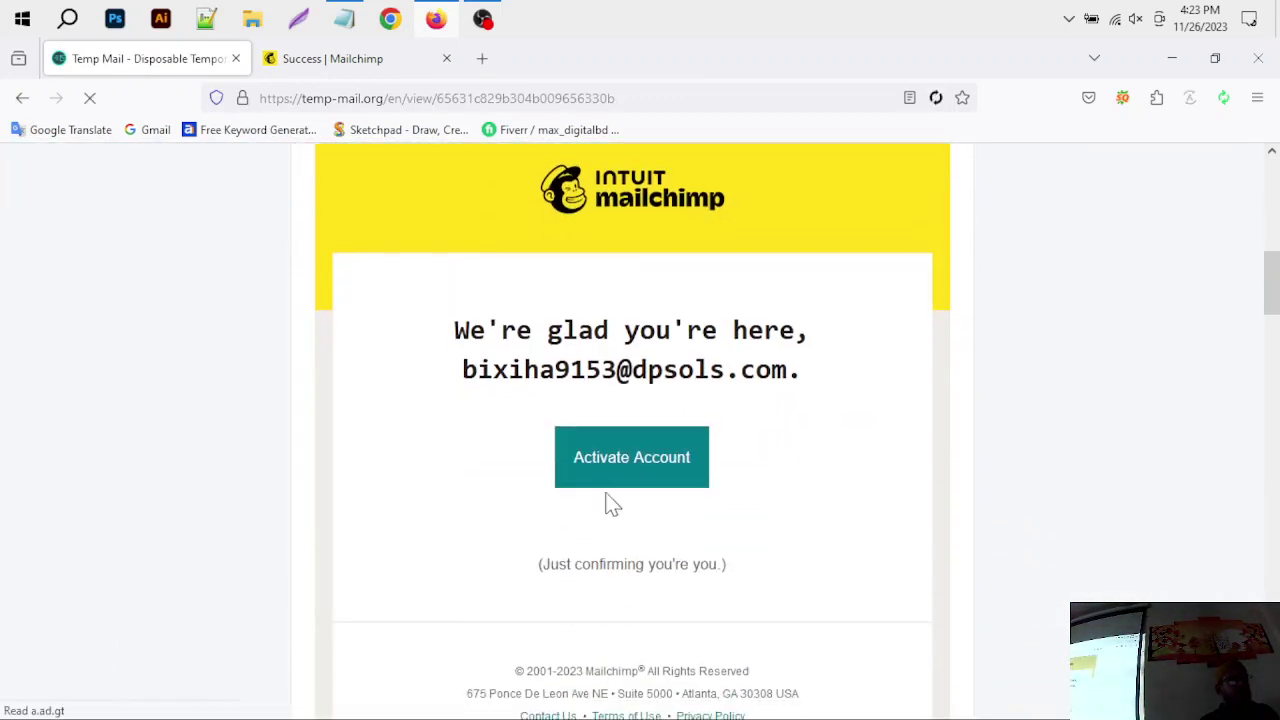
left_click(620, 466)
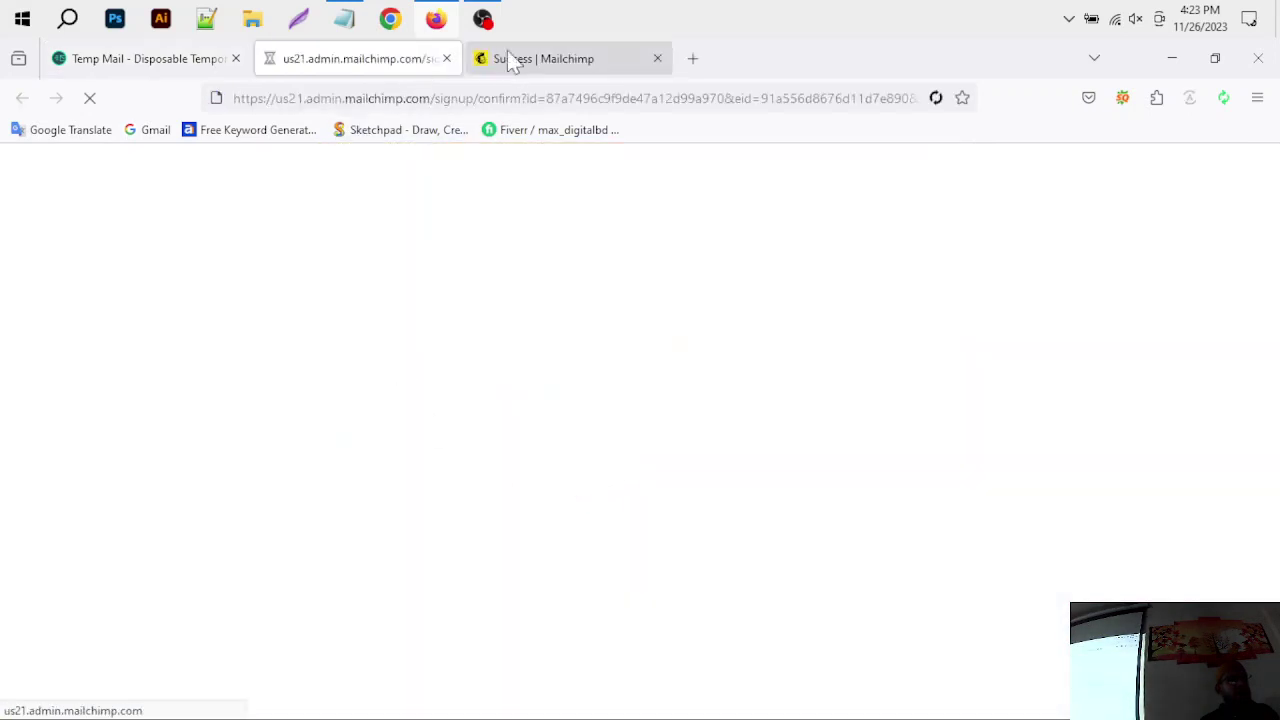
Step: Close the signup success page, open a blank browser tab, and return to the account activation page
left_click(658, 60)
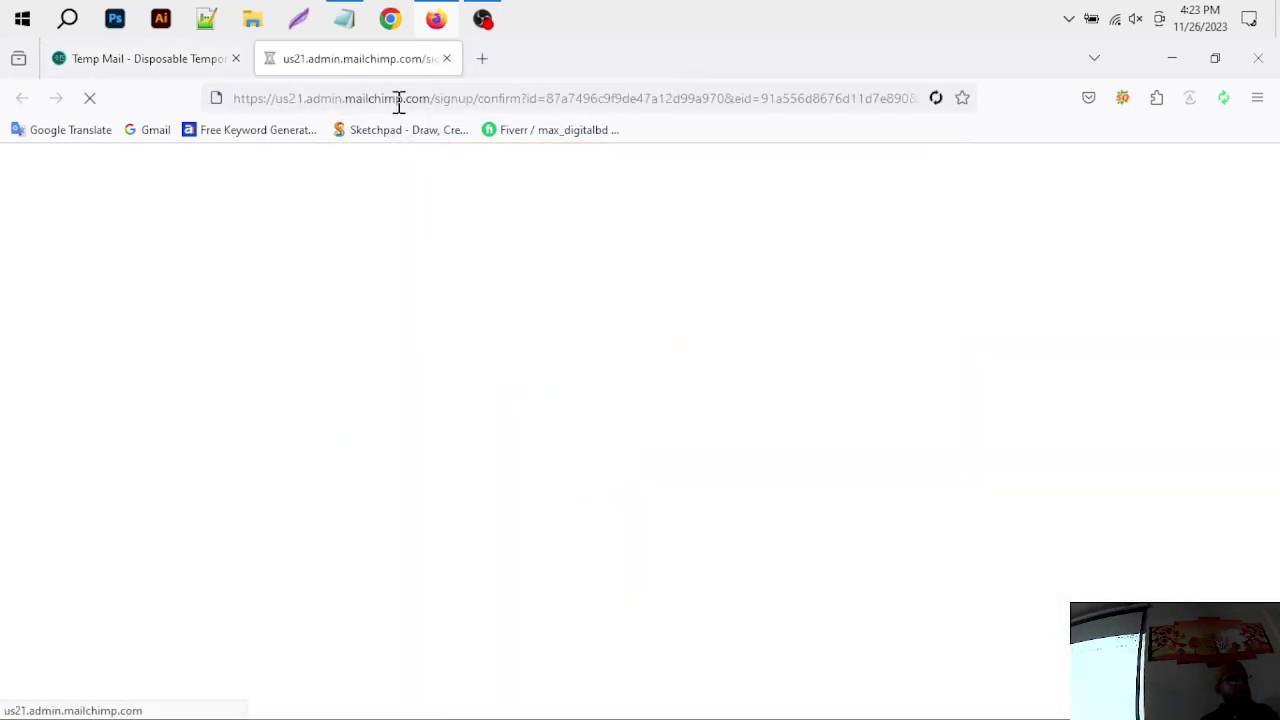
left_click(480, 60)
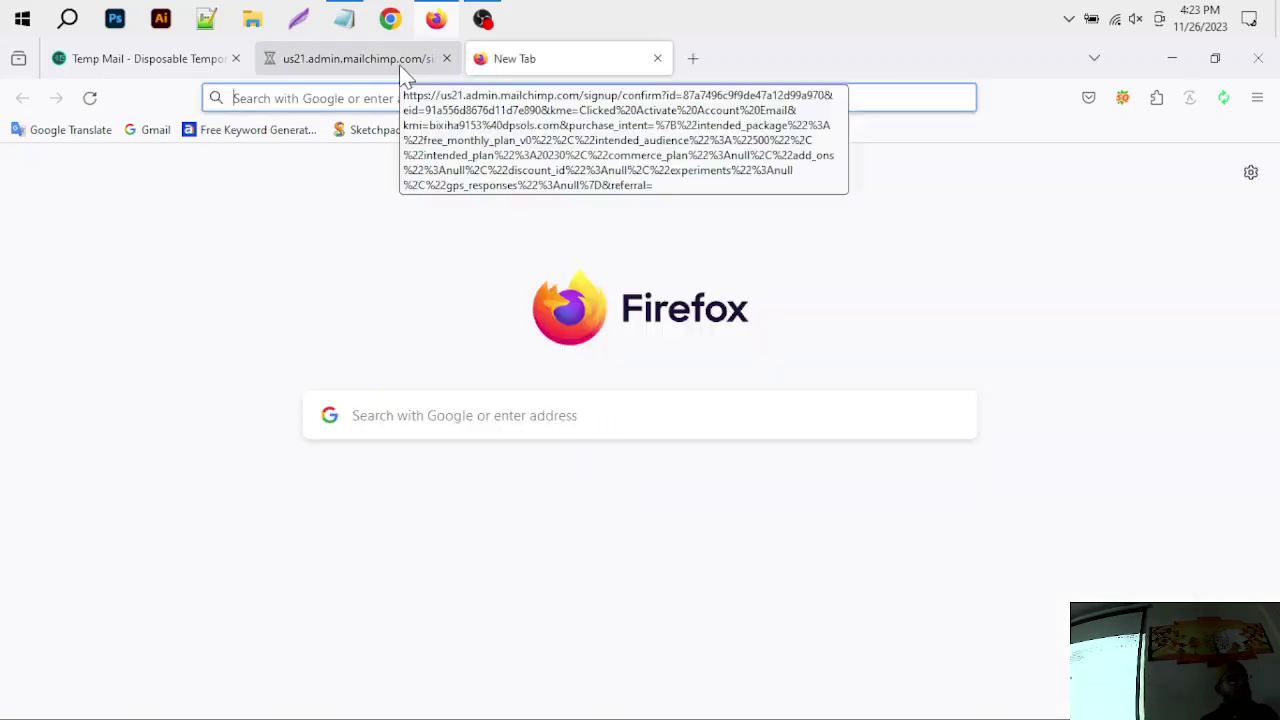
left_click(357, 61)
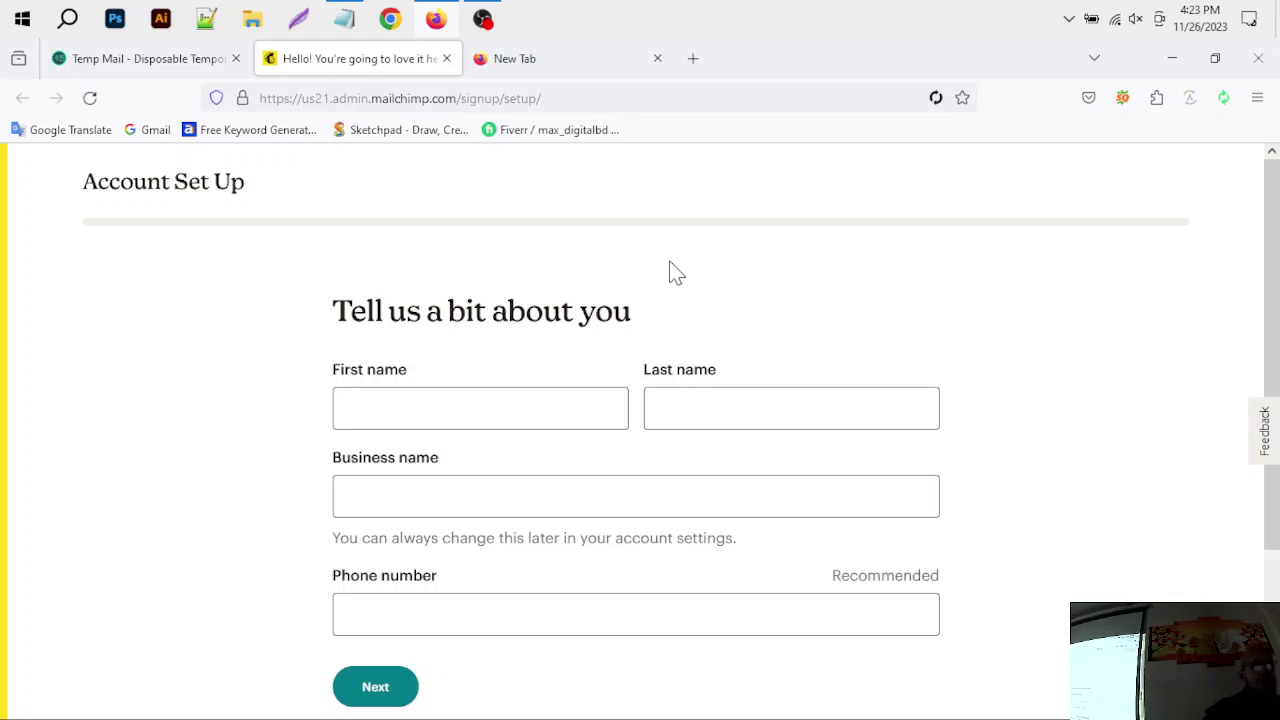
Step: Enter the account holder's first and last name in the account setup form
left_click(572, 410)
left_click(694, 406)
left_click(539, 406)
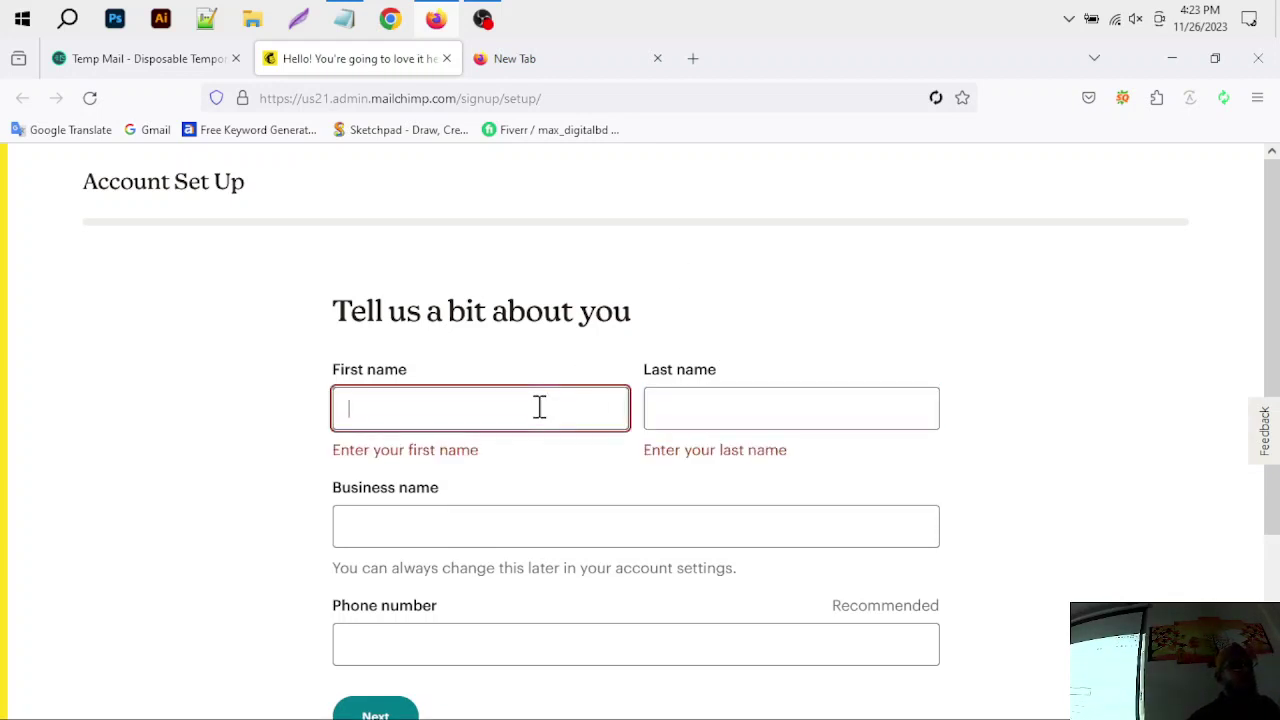
type("MAX")
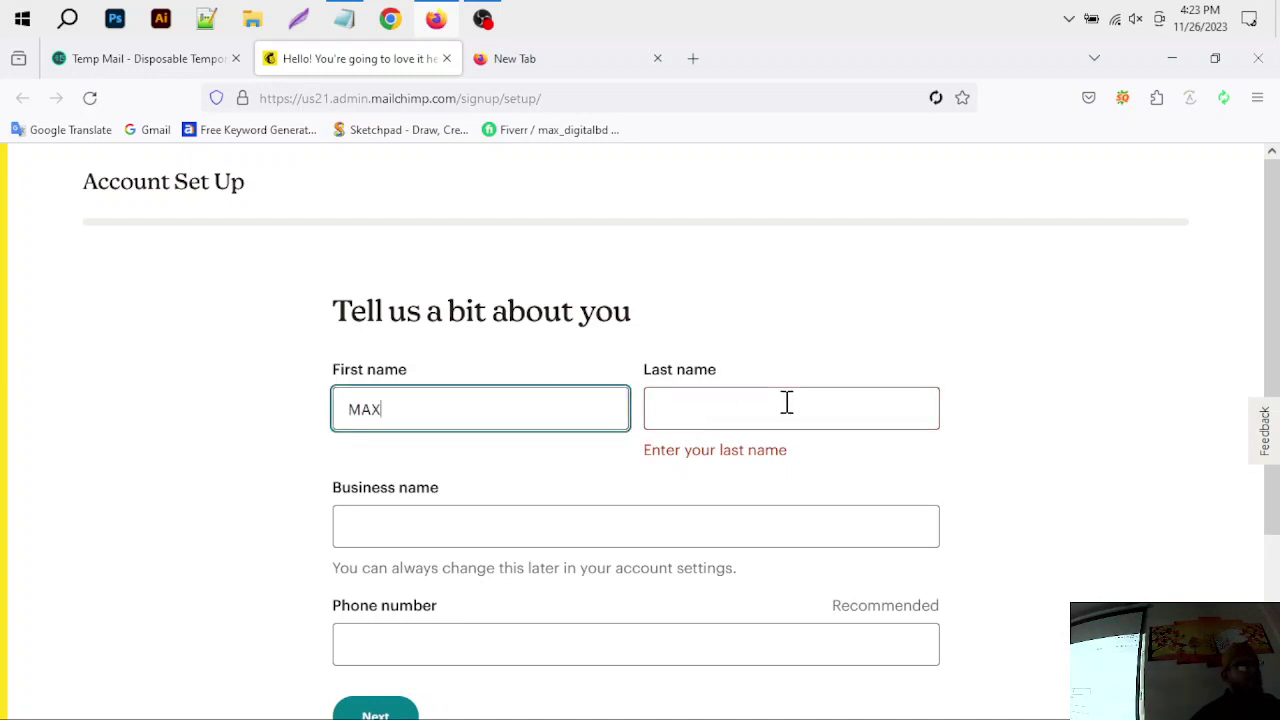
left_click(786, 403)
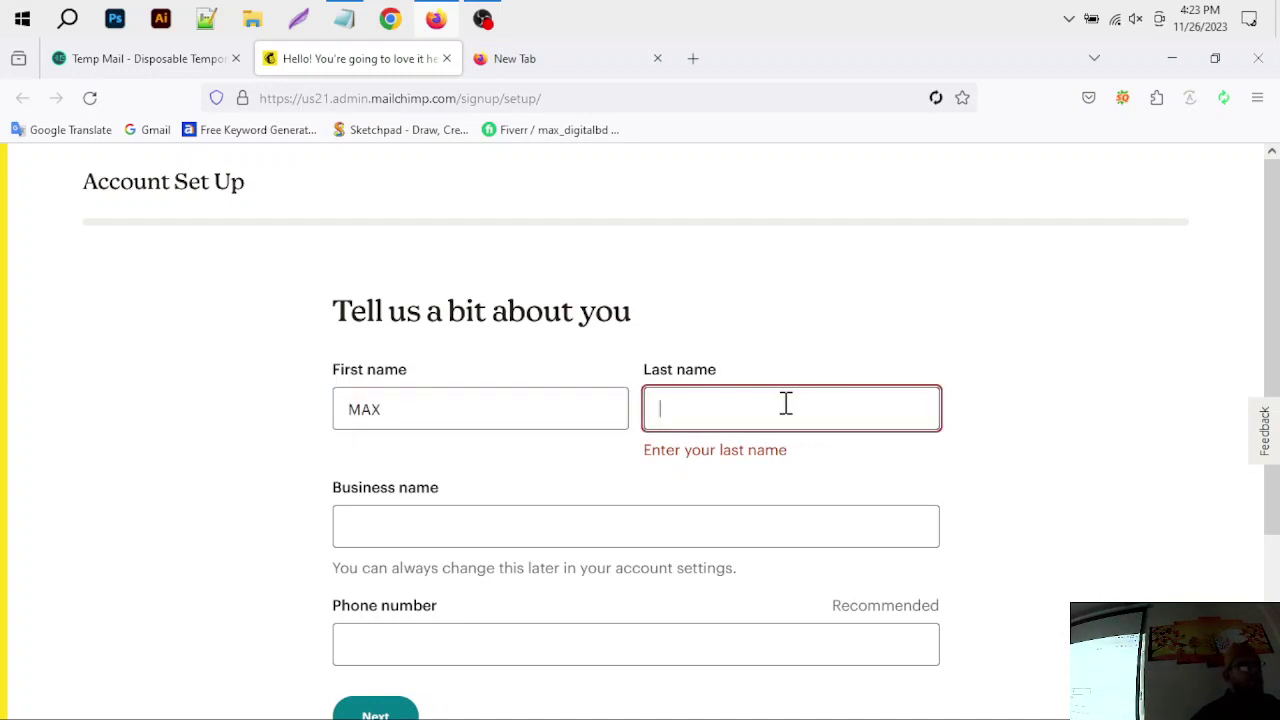
type("HELLO")
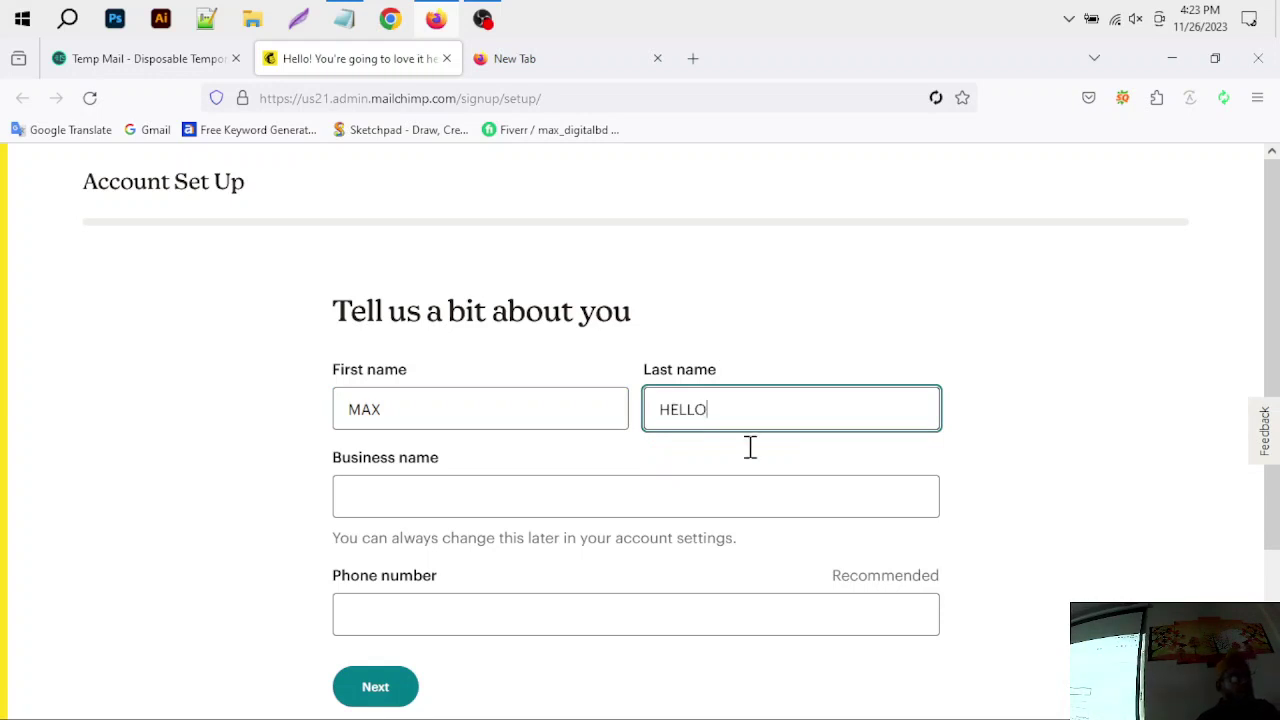
Step: Enter MAX as the business name and continue the account setup without a phone number
left_click(709, 493)
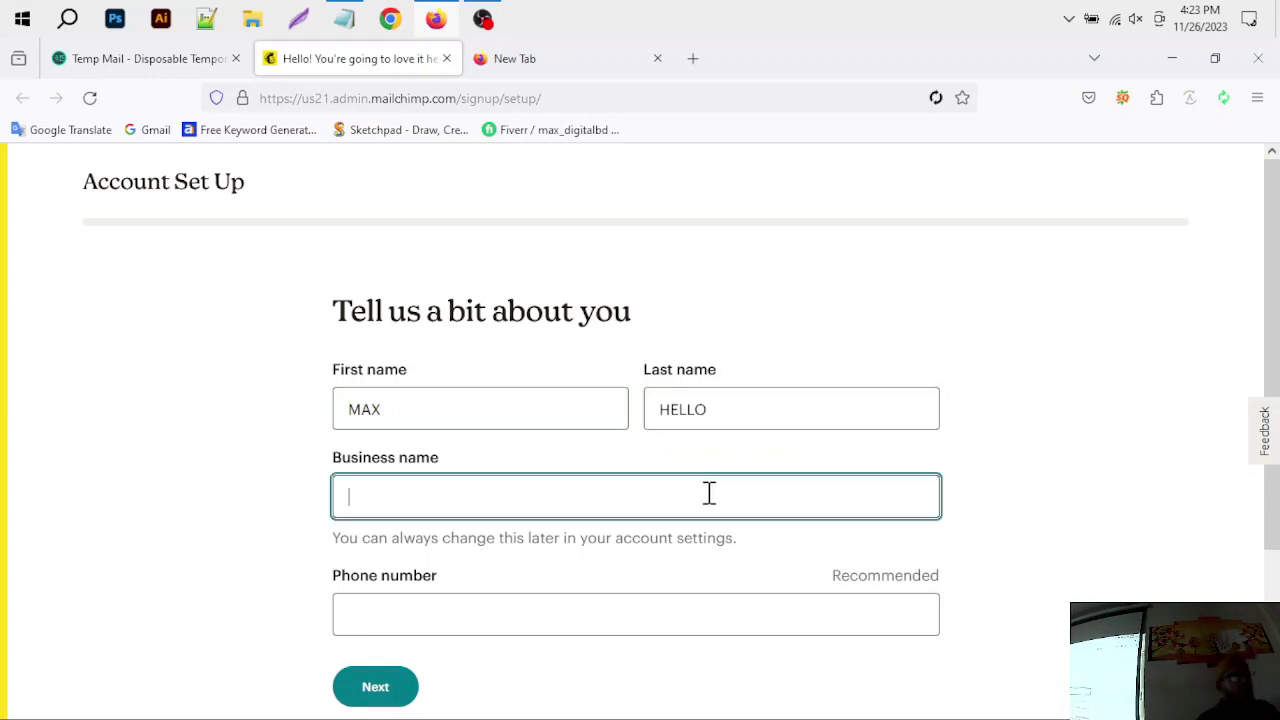
type("MA")
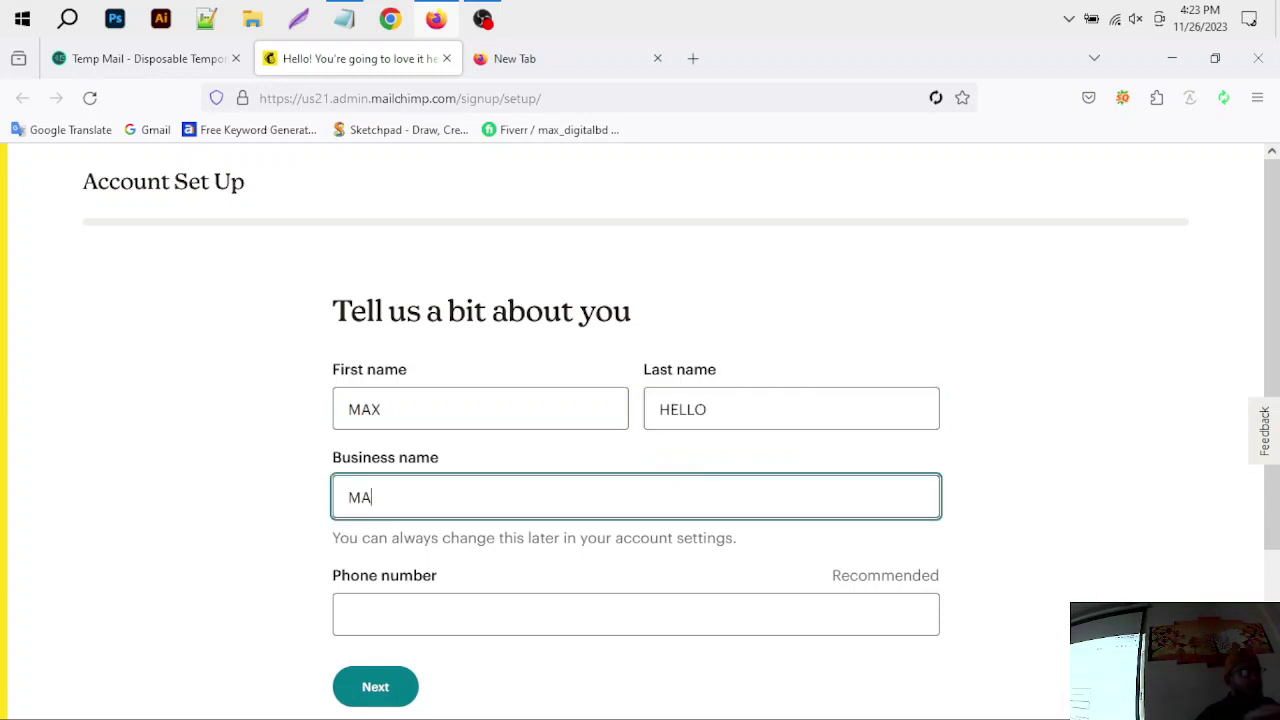
type("X")
left_click(235, 458)
scroll(463, 440, "down", 1)
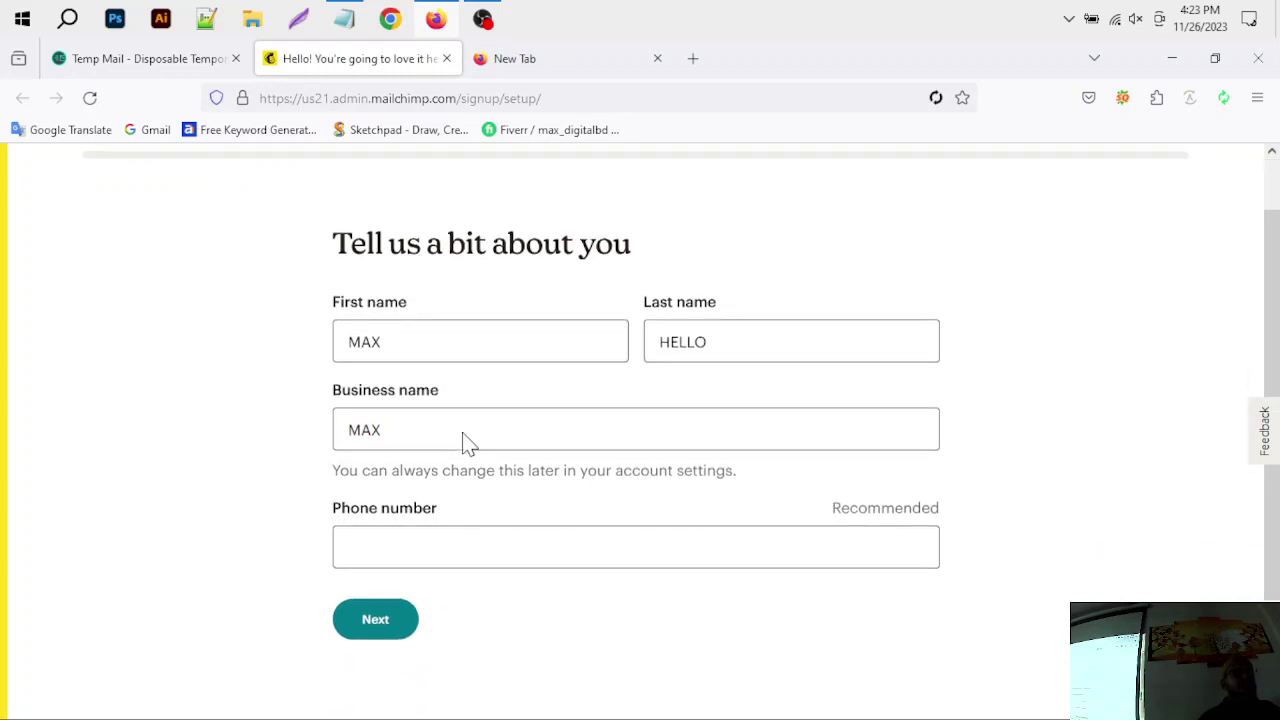
scroll(463, 440, "down", 1)
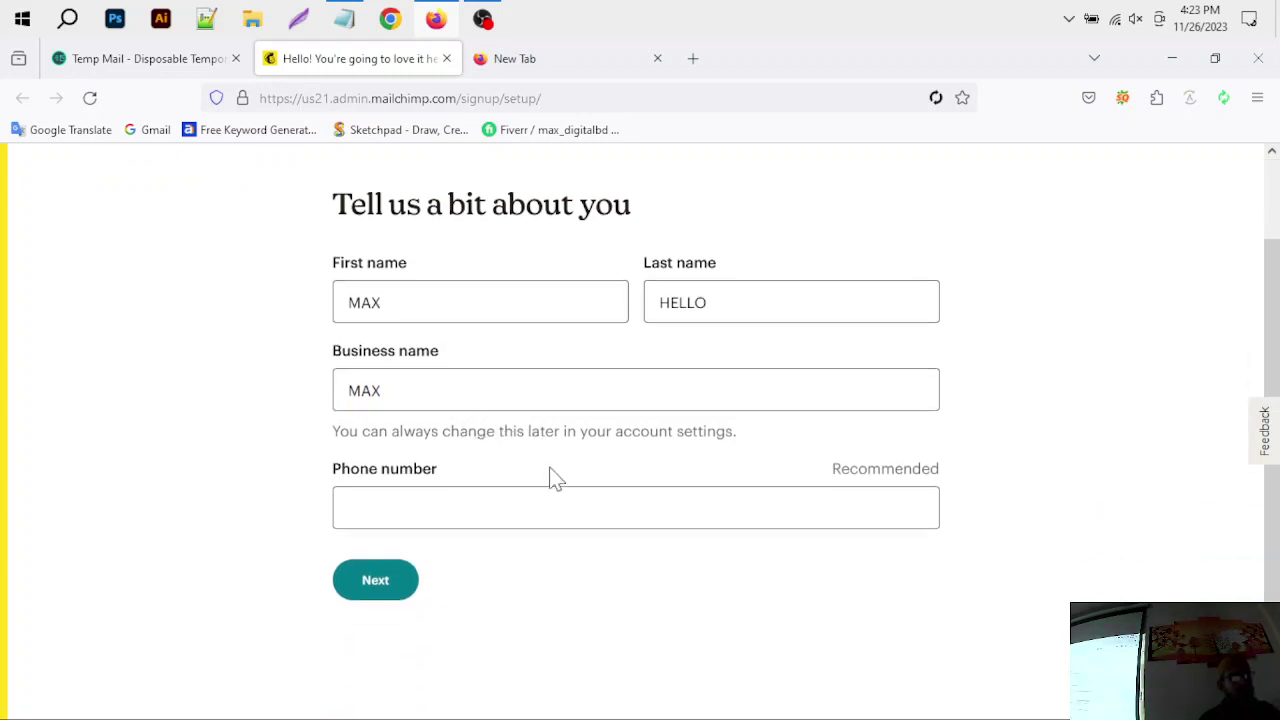
left_click(558, 502)
left_click(384, 587)
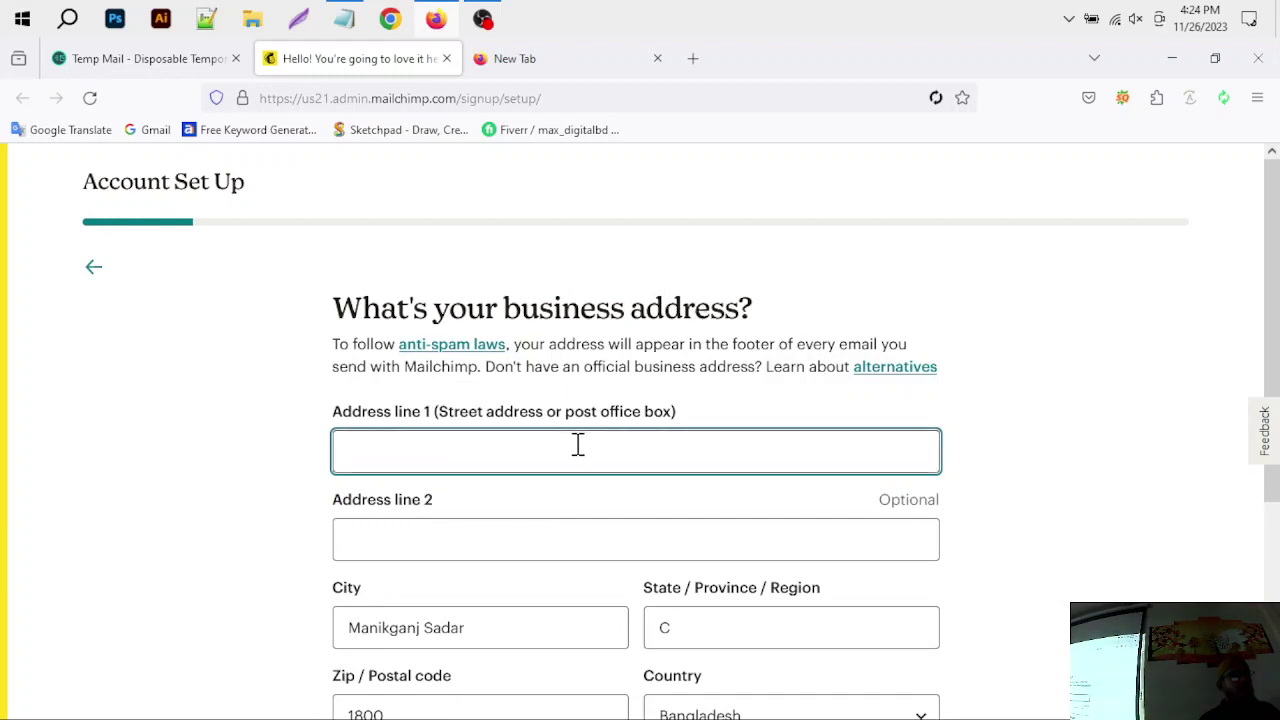
Step: Fill in the business address from a suggested Bangladesh location matching DHAKA and continue the account setup
type("DHA")
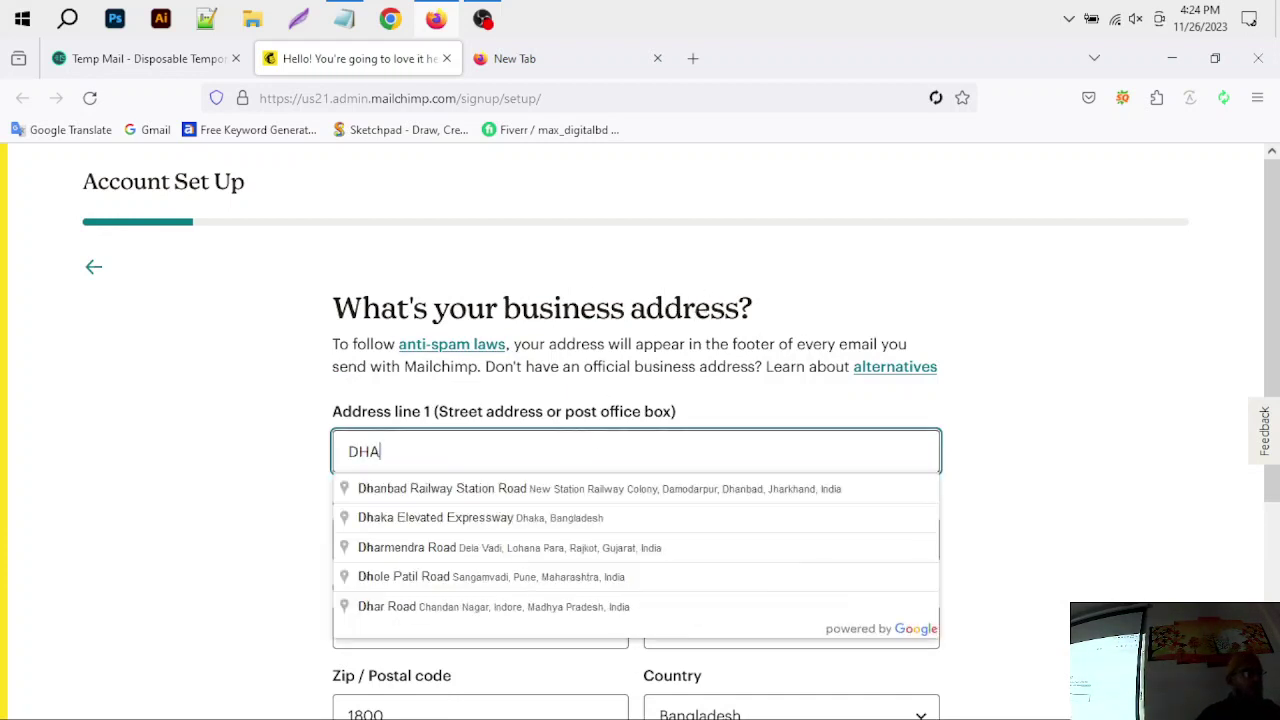
type("KA")
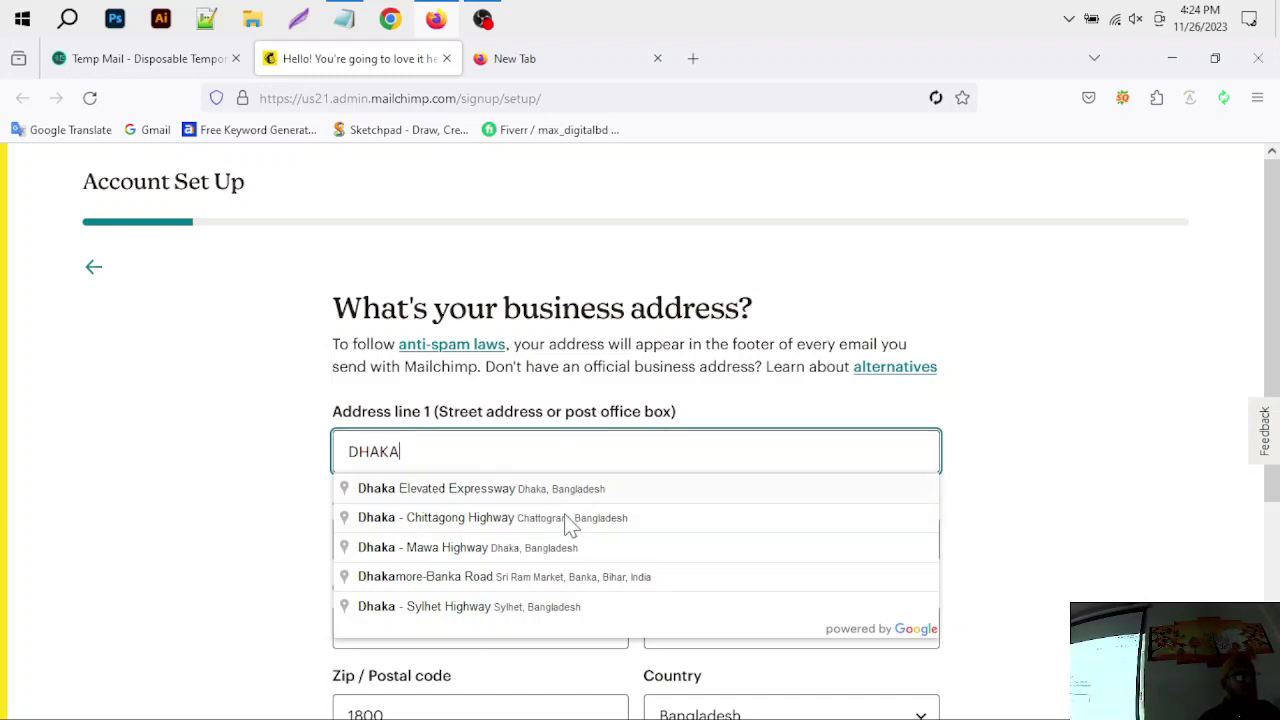
key("Return")
scroll(565, 530, "down", 2)
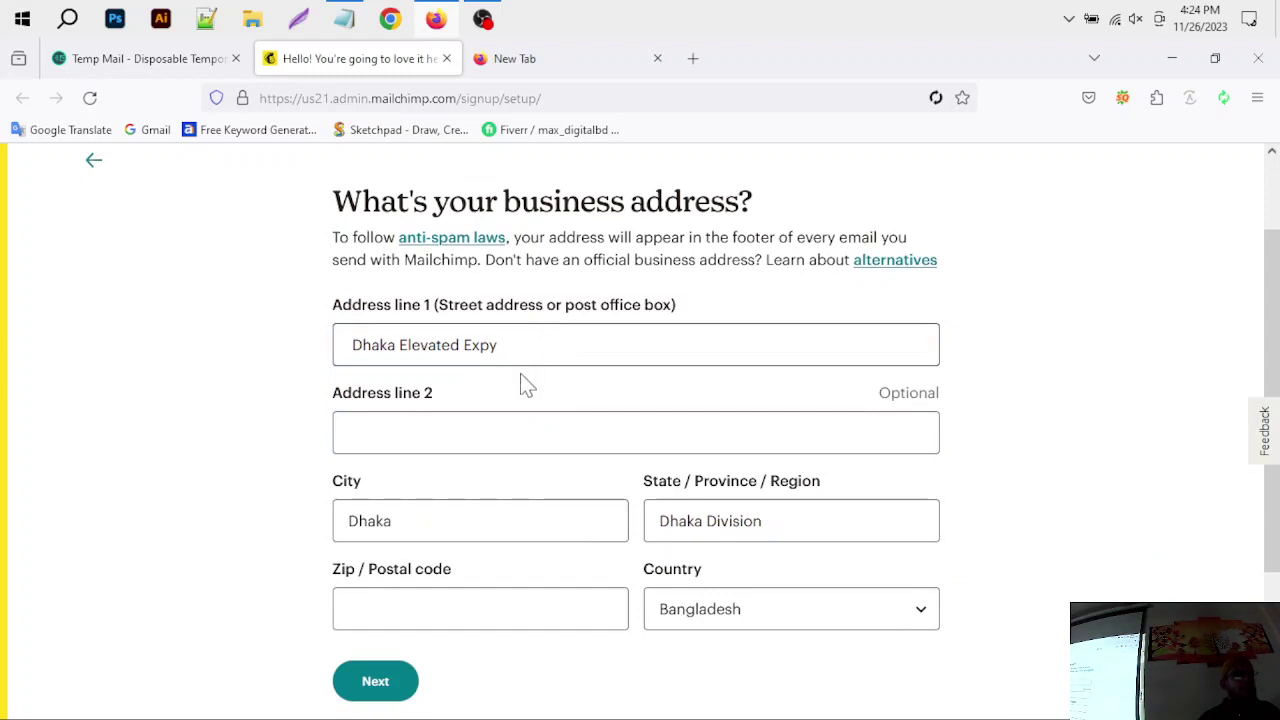
left_click(465, 440)
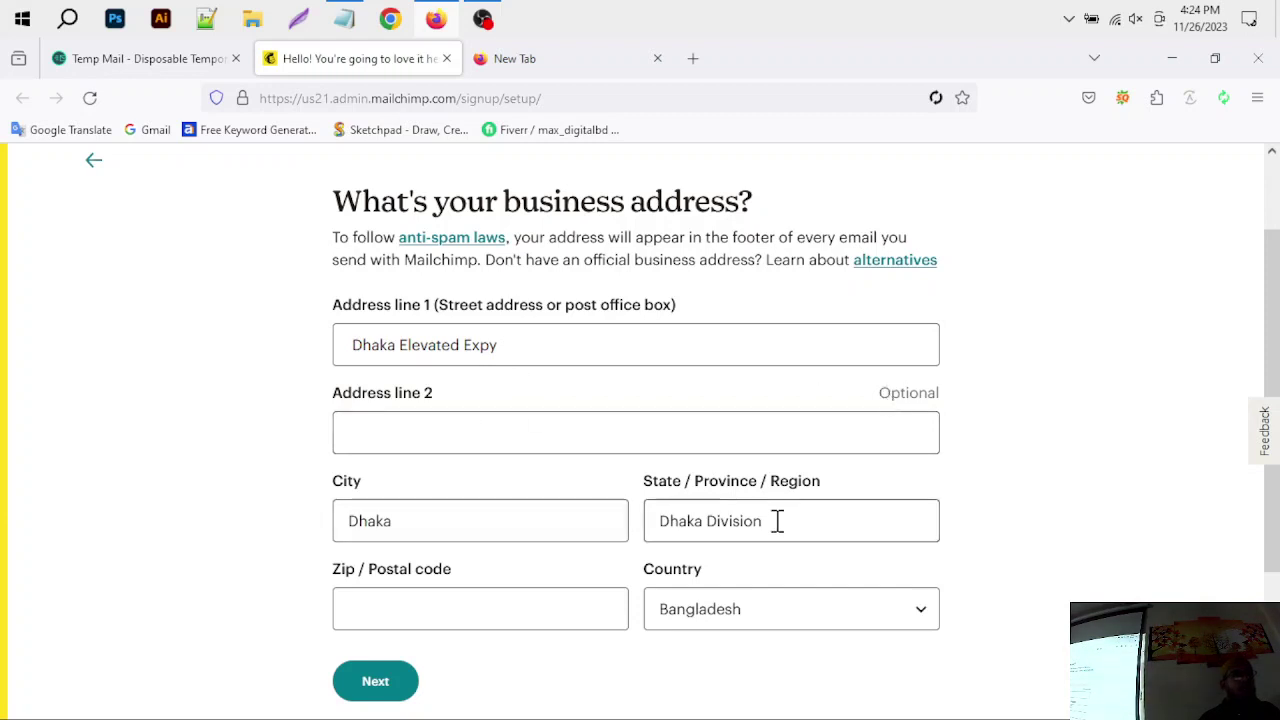
scroll(755, 521, "down", 2)
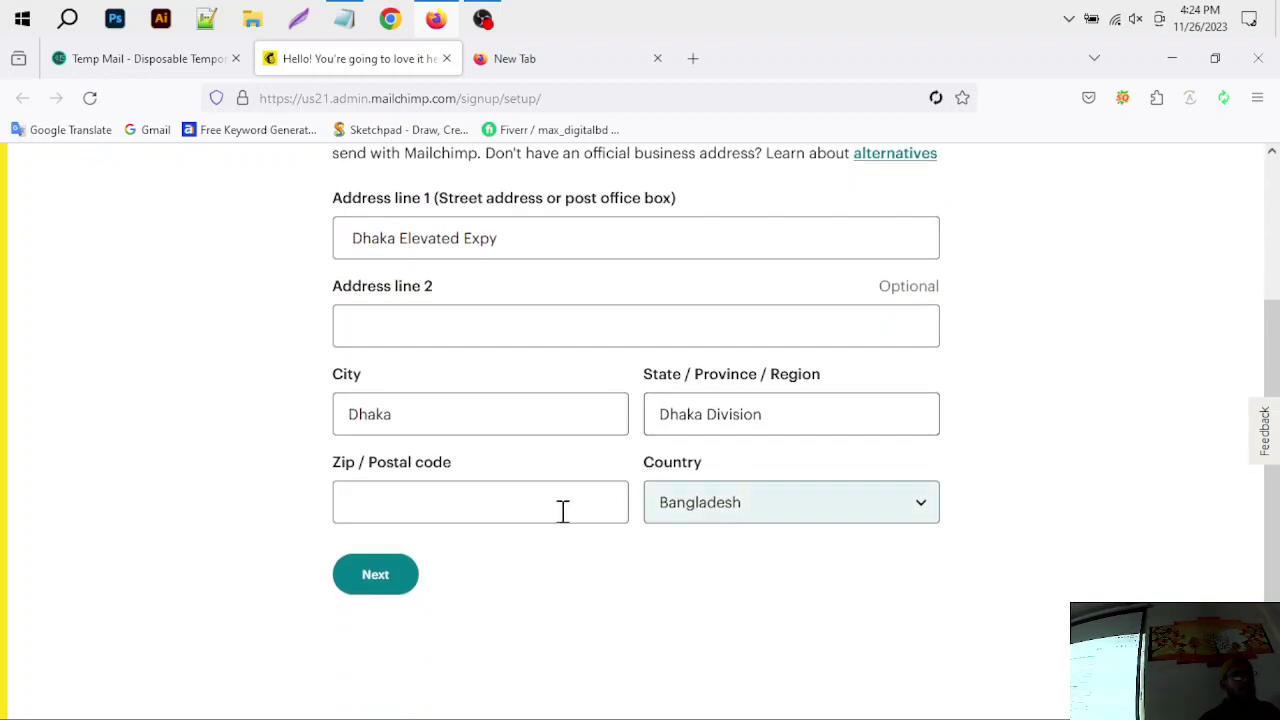
left_click(514, 510)
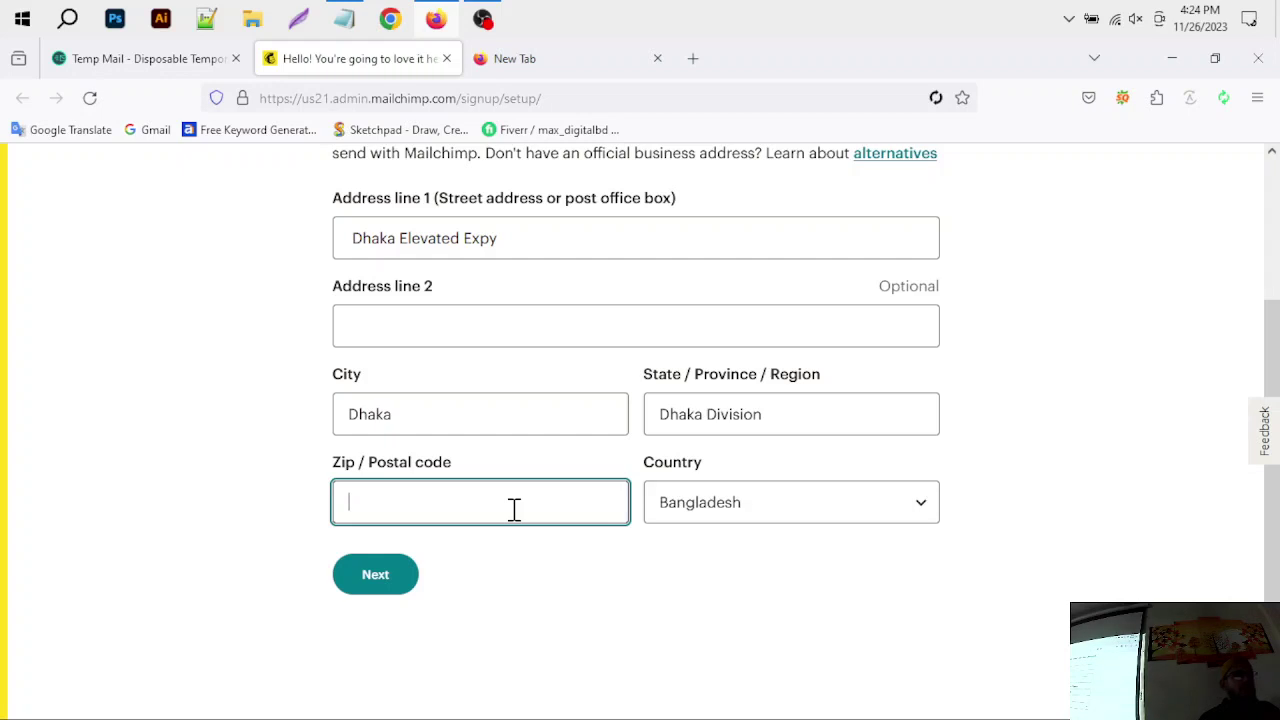
left_click(391, 590)
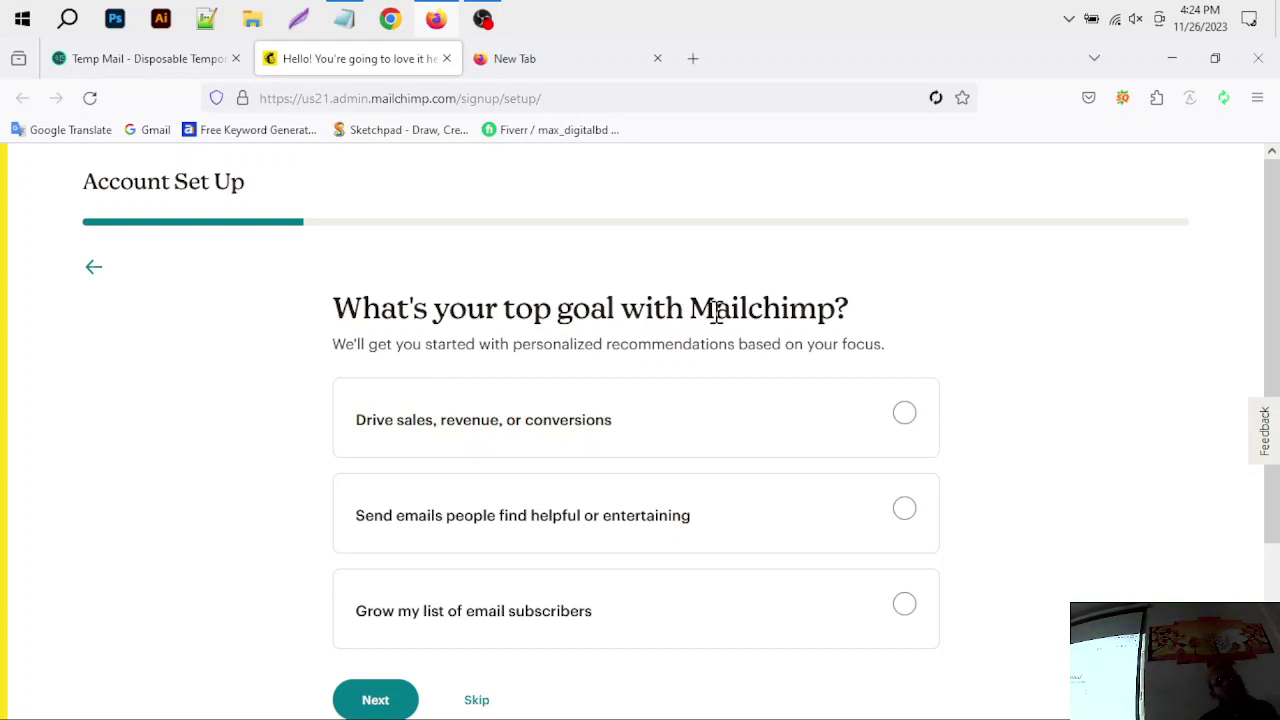
Step: Choose "Drive sales, revenue, or conversions" as the top goal and continue the account setup
scroll(729, 326, "down", 2)
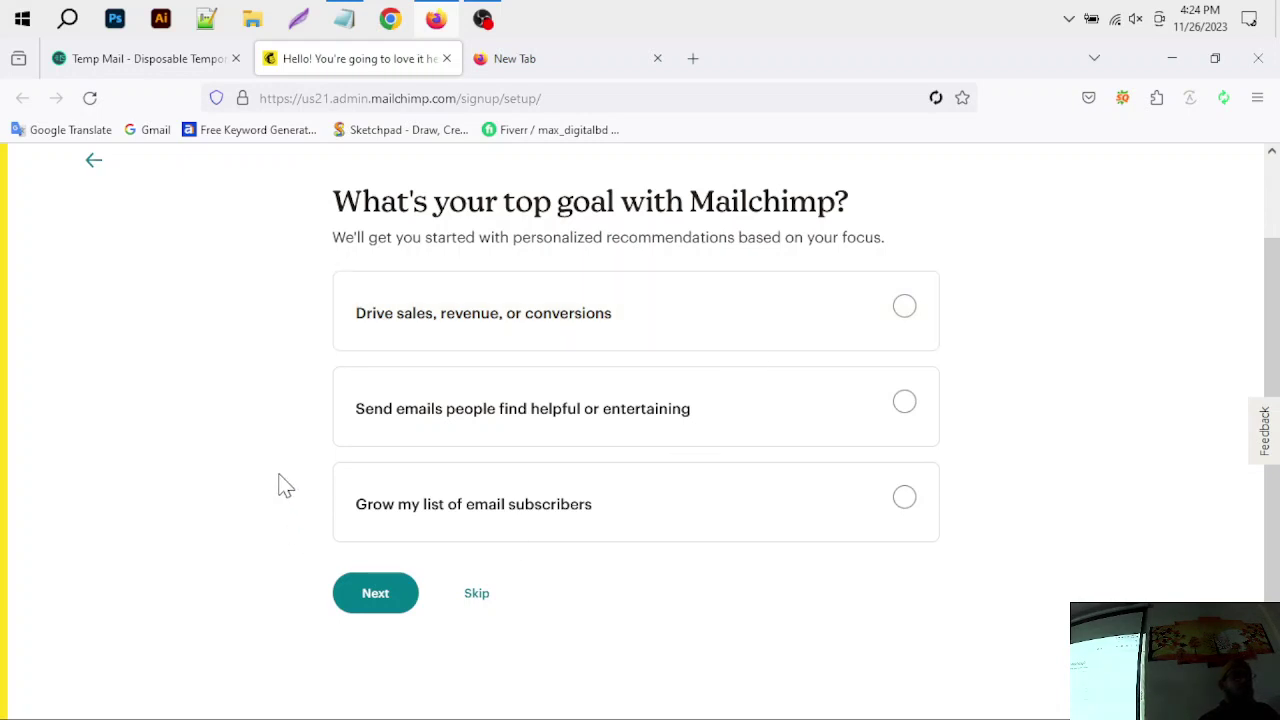
left_click(705, 339)
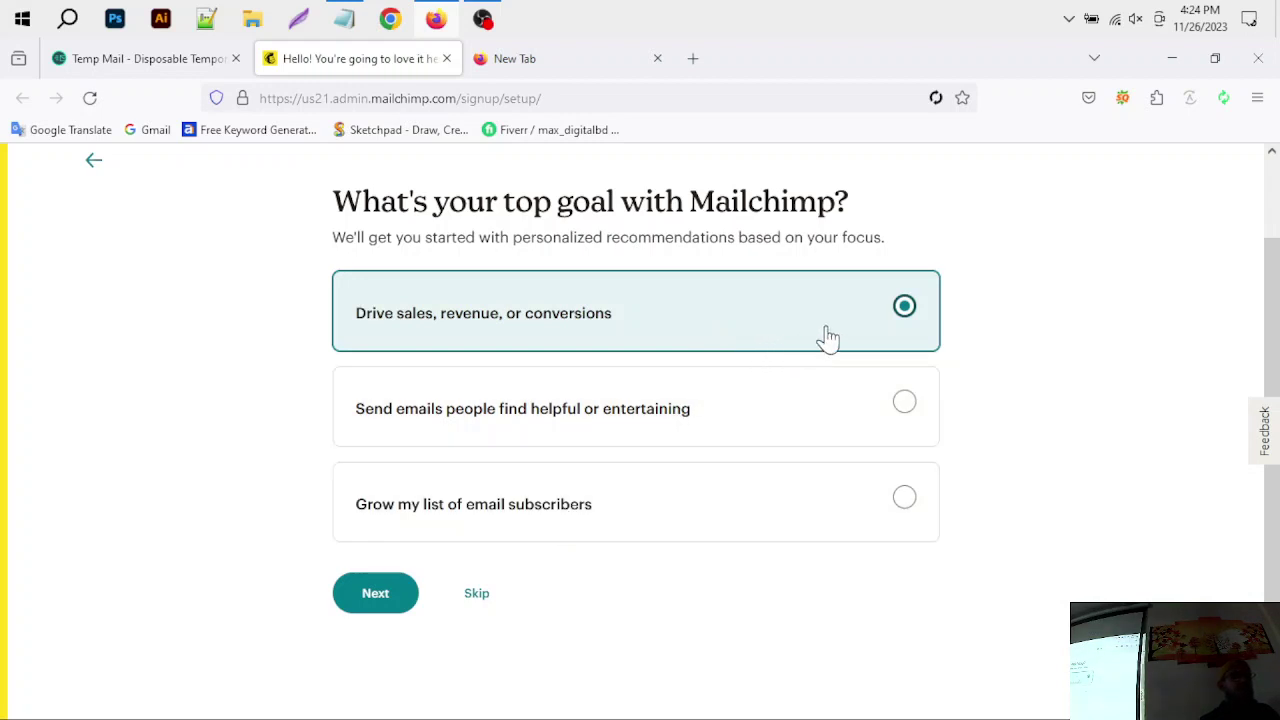
left_click(388, 596)
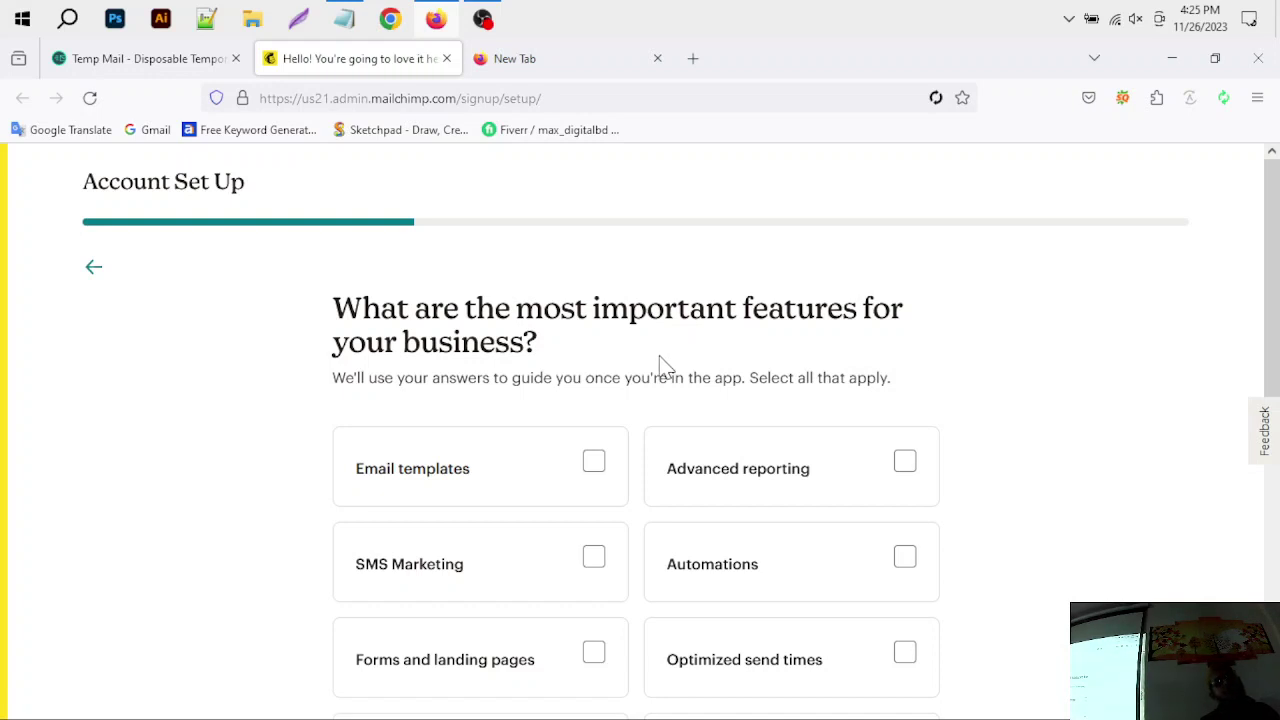
Step: Mark SMS Marketing and Email templates as the most important business features and continue the account setup
scroll(660, 365, "down", 1)
left_click(594, 451)
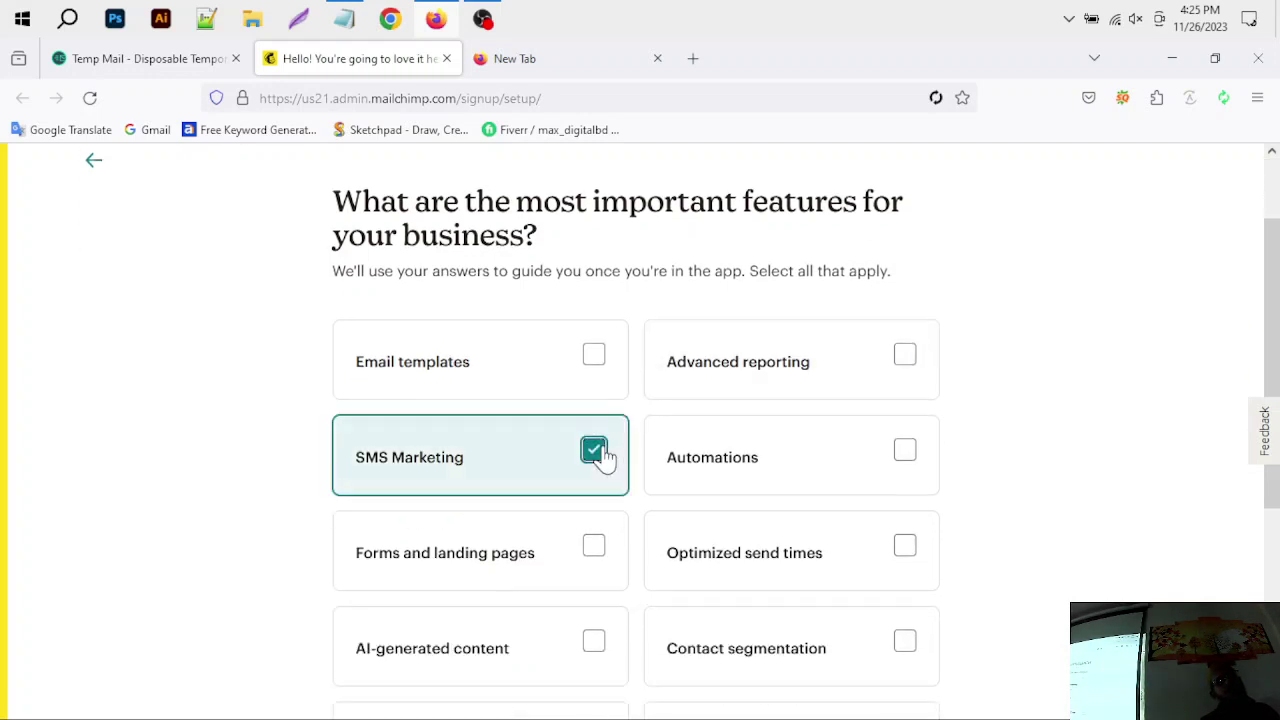
scroll(600, 456, "down", 1)
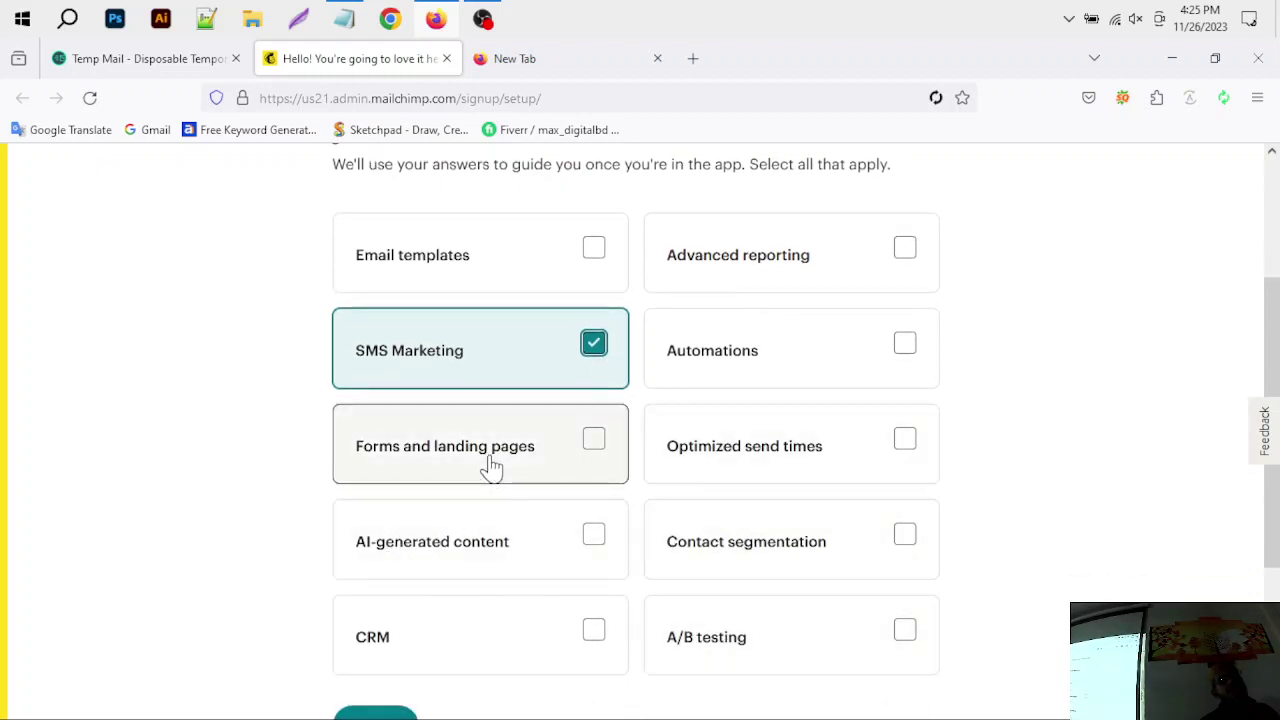
scroll(789, 380, "up", 1)
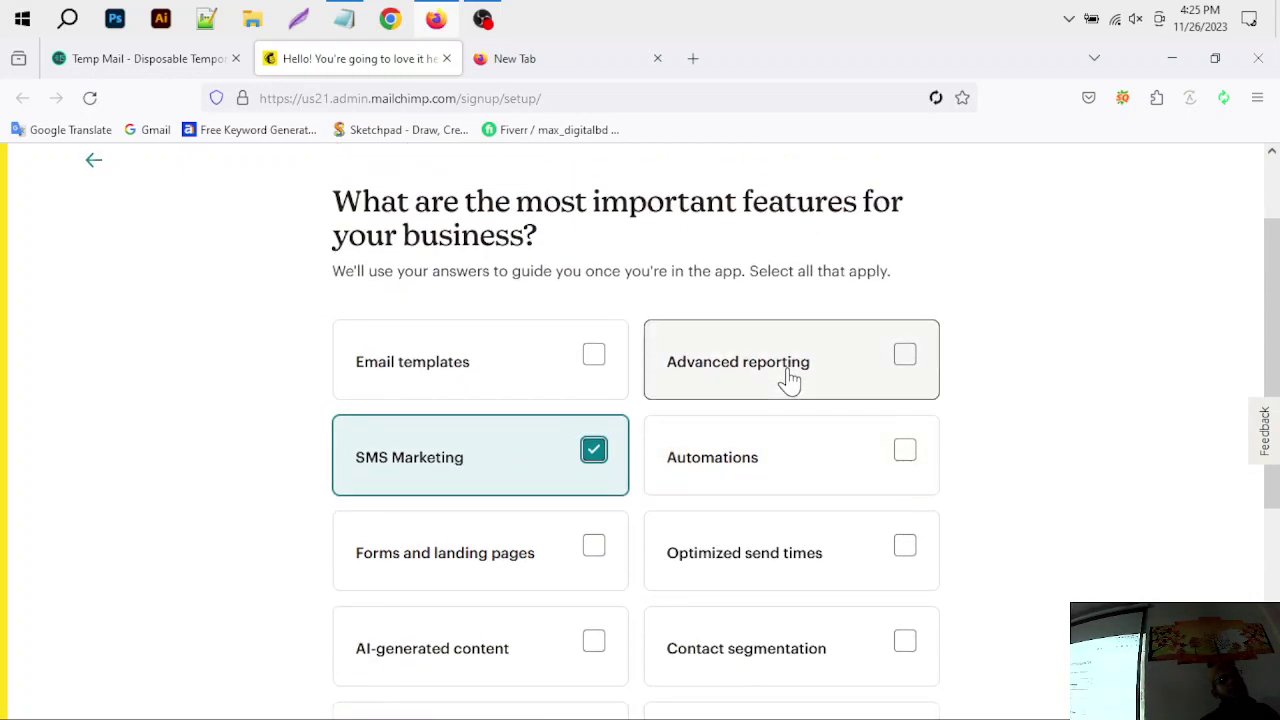
left_click(572, 367)
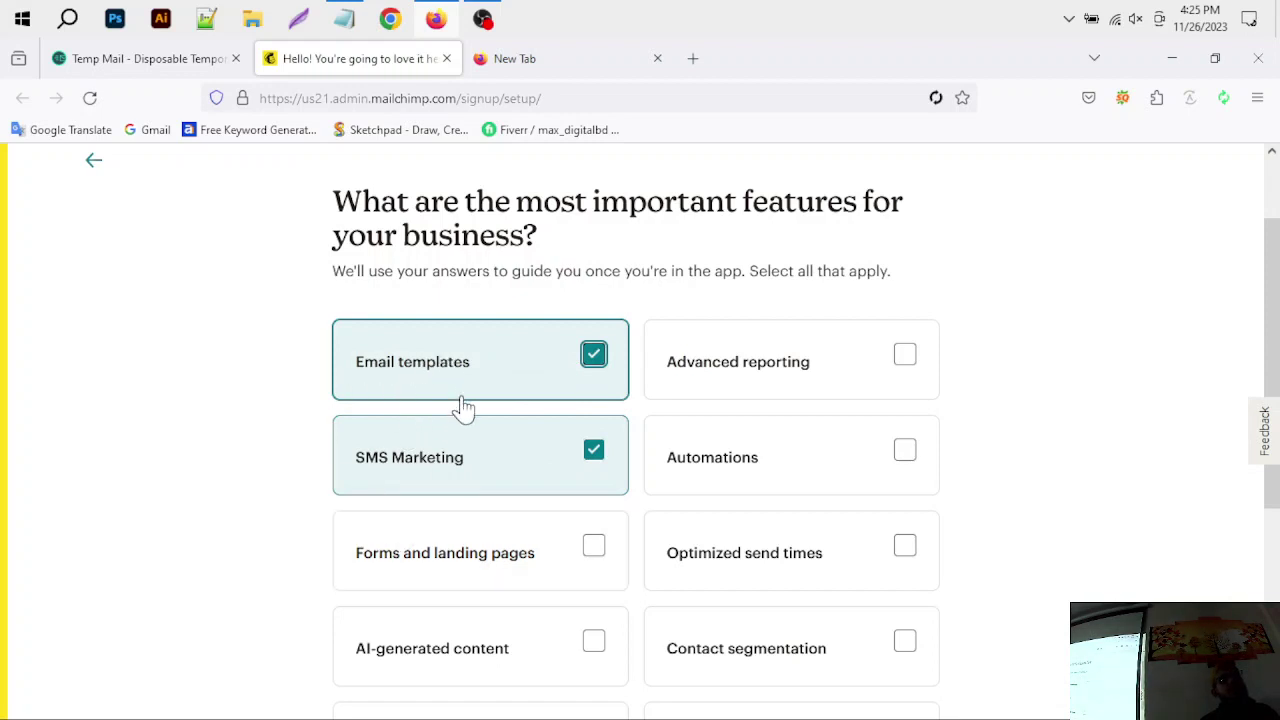
scroll(473, 441, "down", 4)
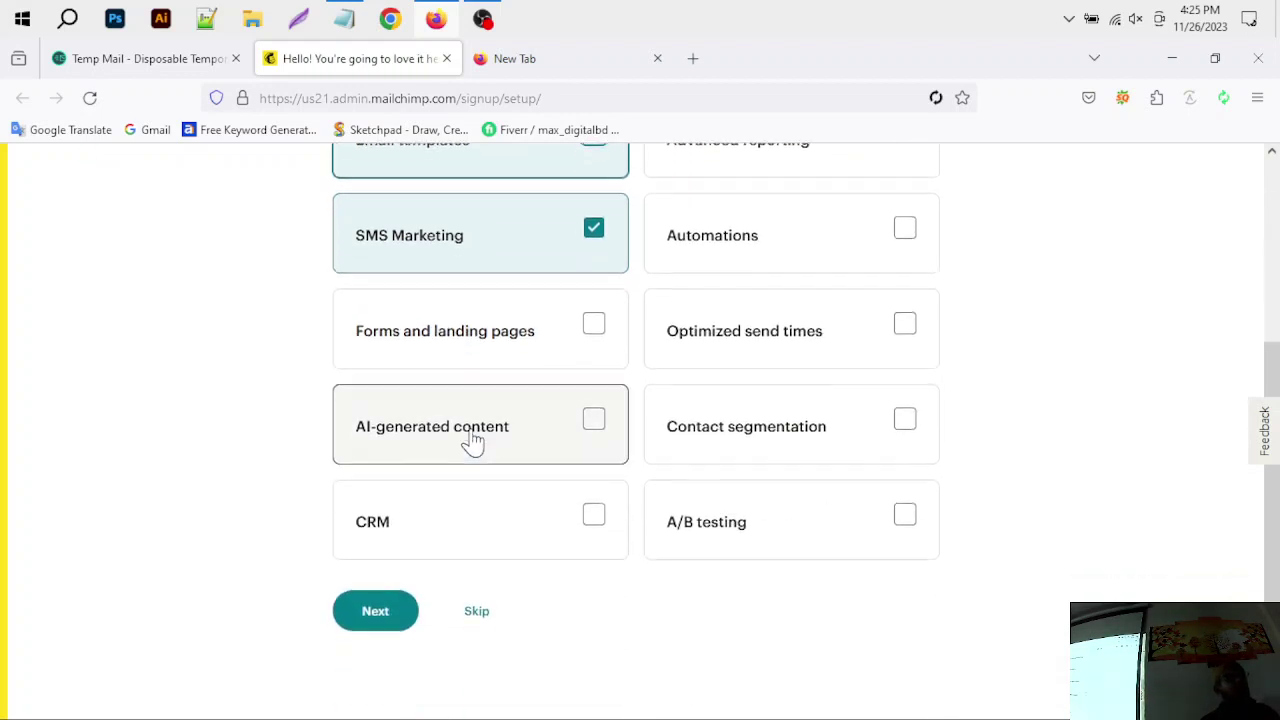
left_click(404, 480)
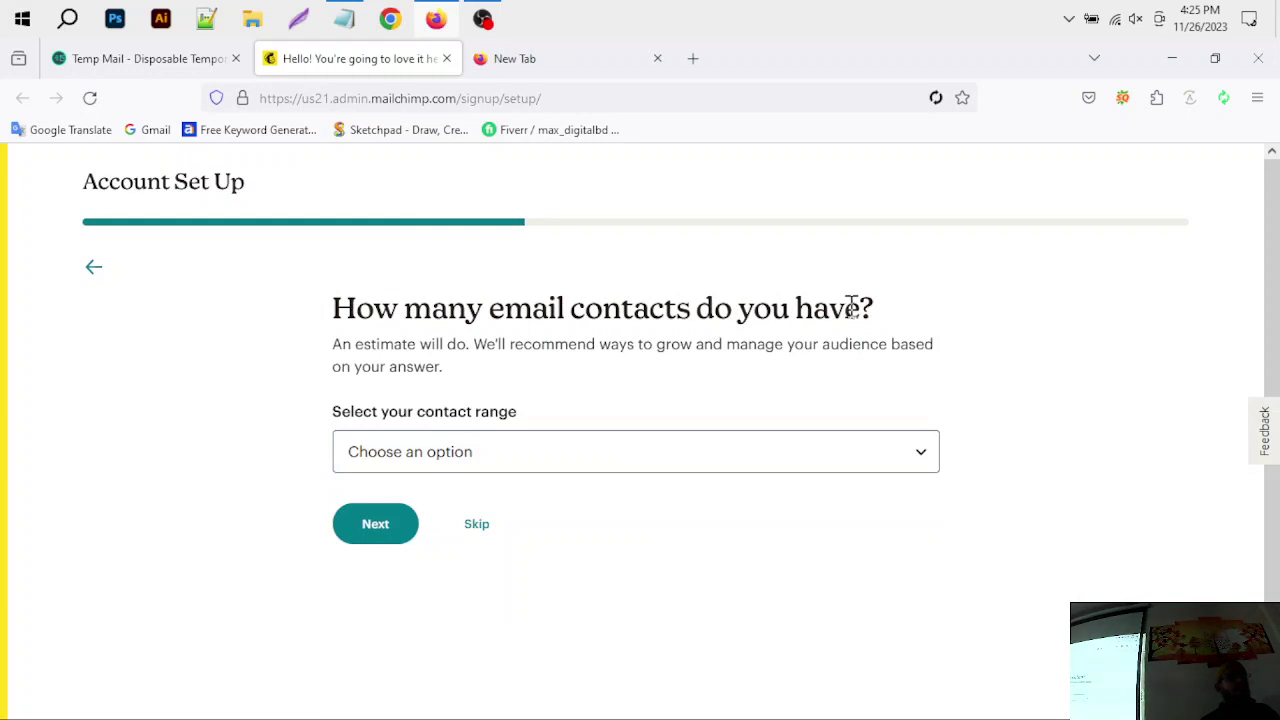
Step: Set the email contact range to 0 - 500 and continue the account setup
left_click(731, 470)
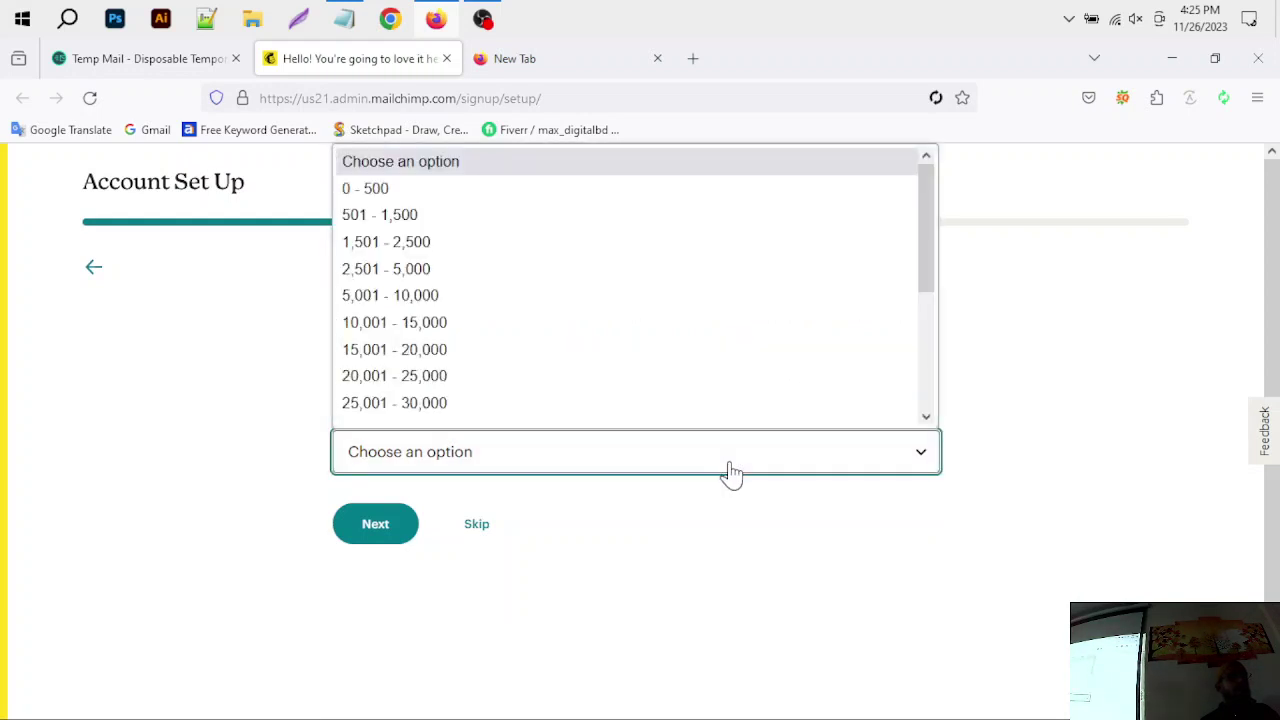
left_click(372, 196)
left_click(375, 522)
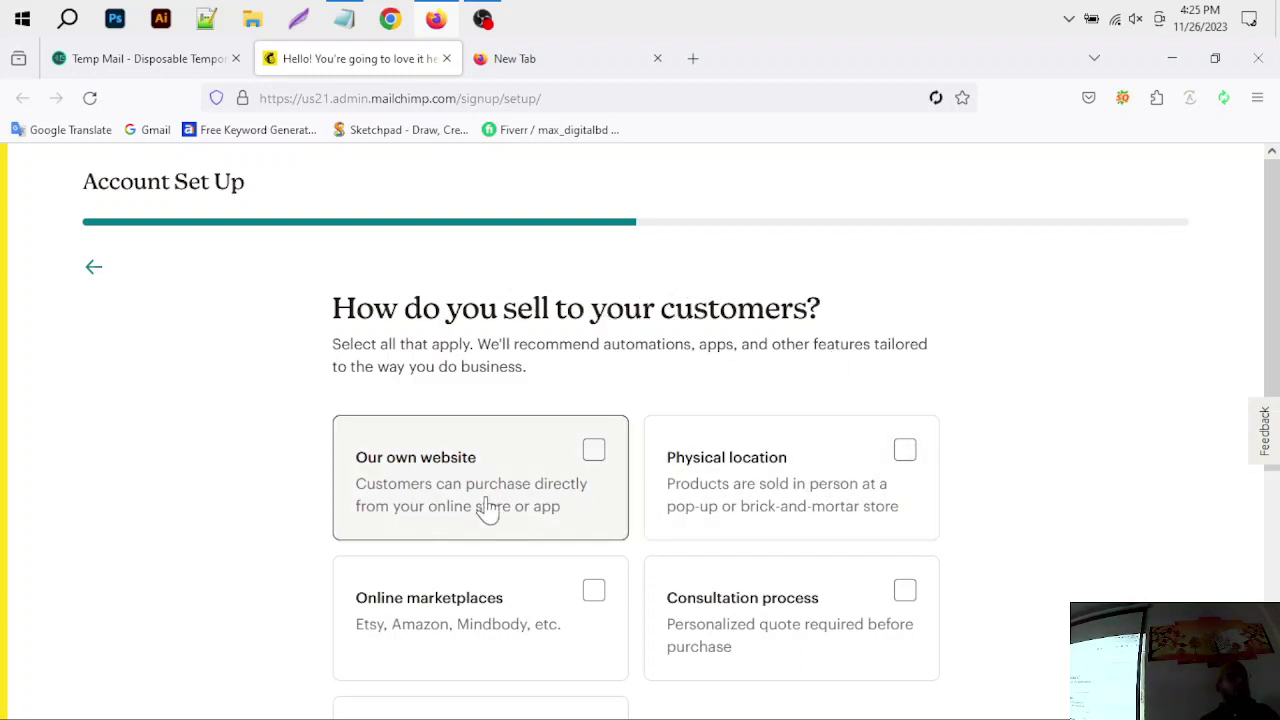
Step: Select Social media as the way of selling to customers, and skip importing a brand from a website
scroll(797, 463, "down", 3)
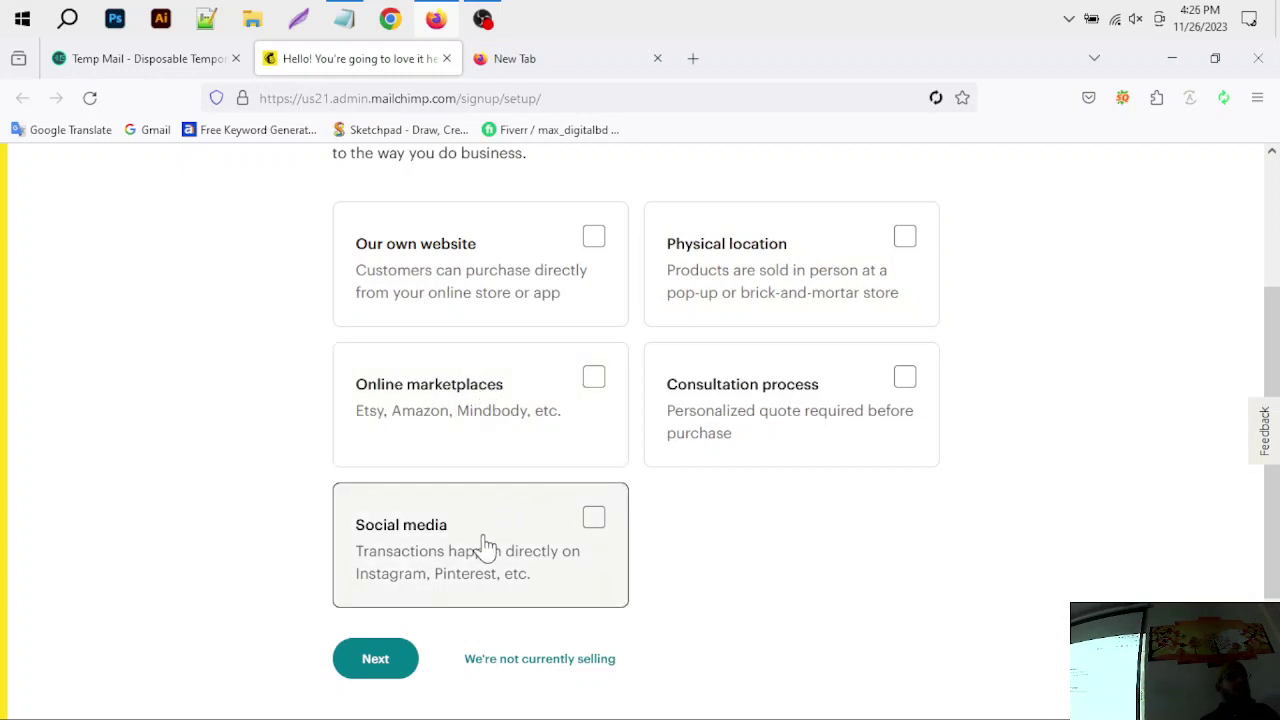
left_click(588, 540)
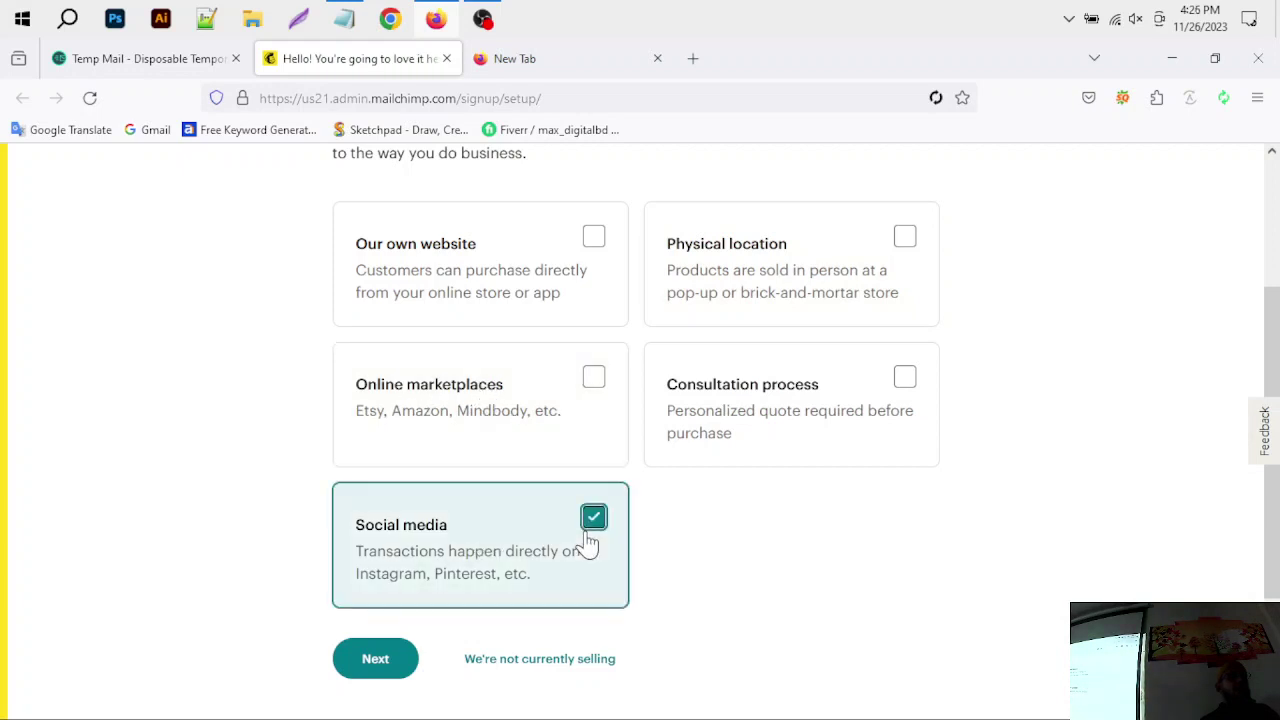
scroll(470, 570, "down", 1)
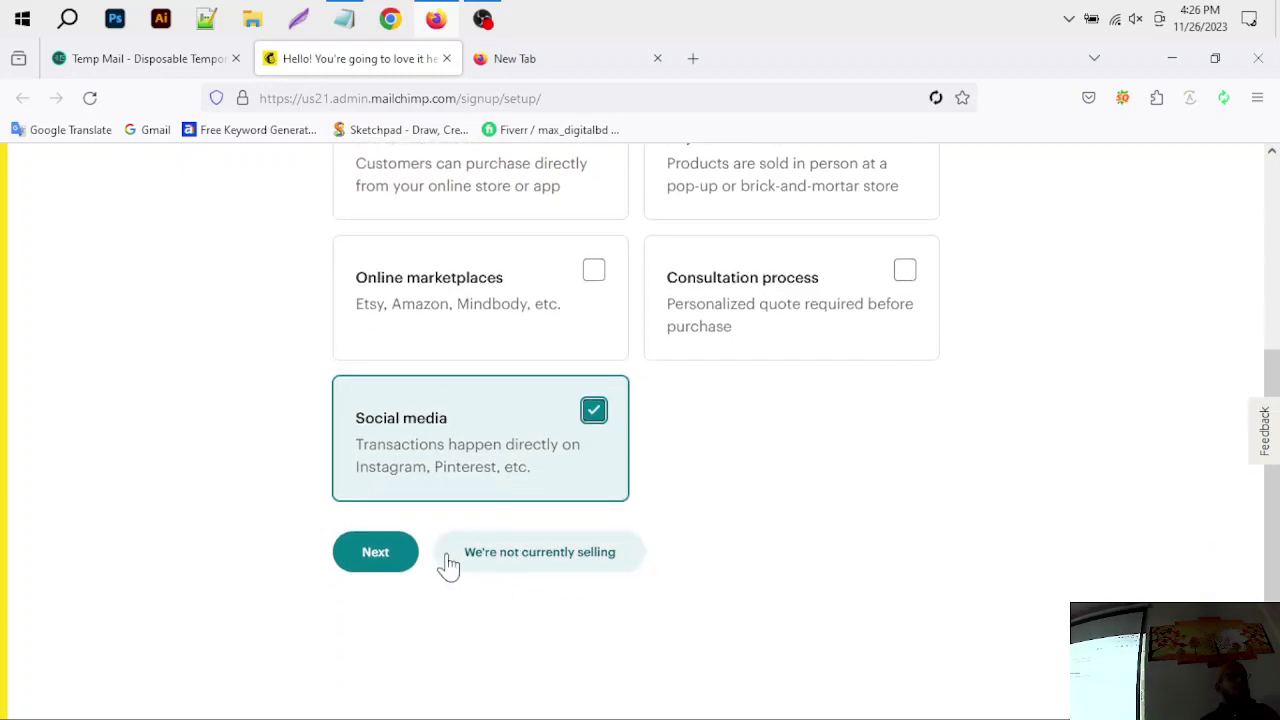
left_click(397, 558)
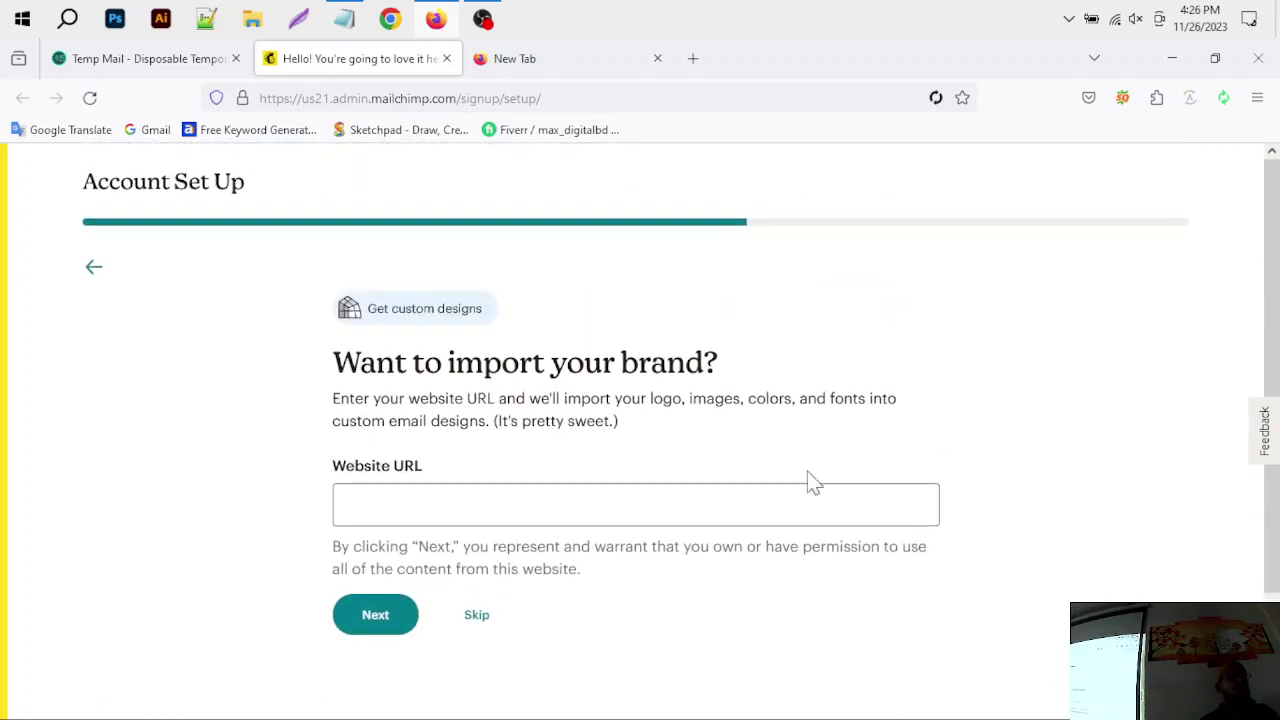
left_click(480, 624)
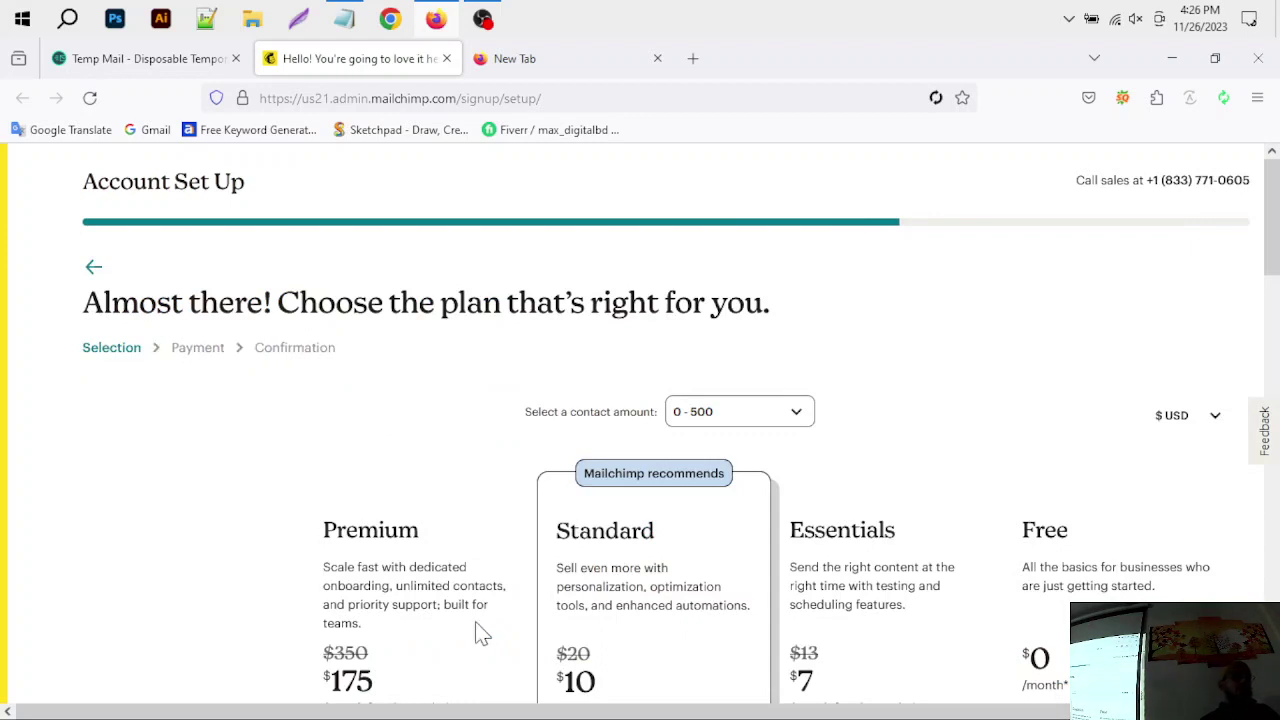
Step: Choose the Free plan for 0 - 500 contacts to finish the account setup
scroll(988, 420, "down", 2)
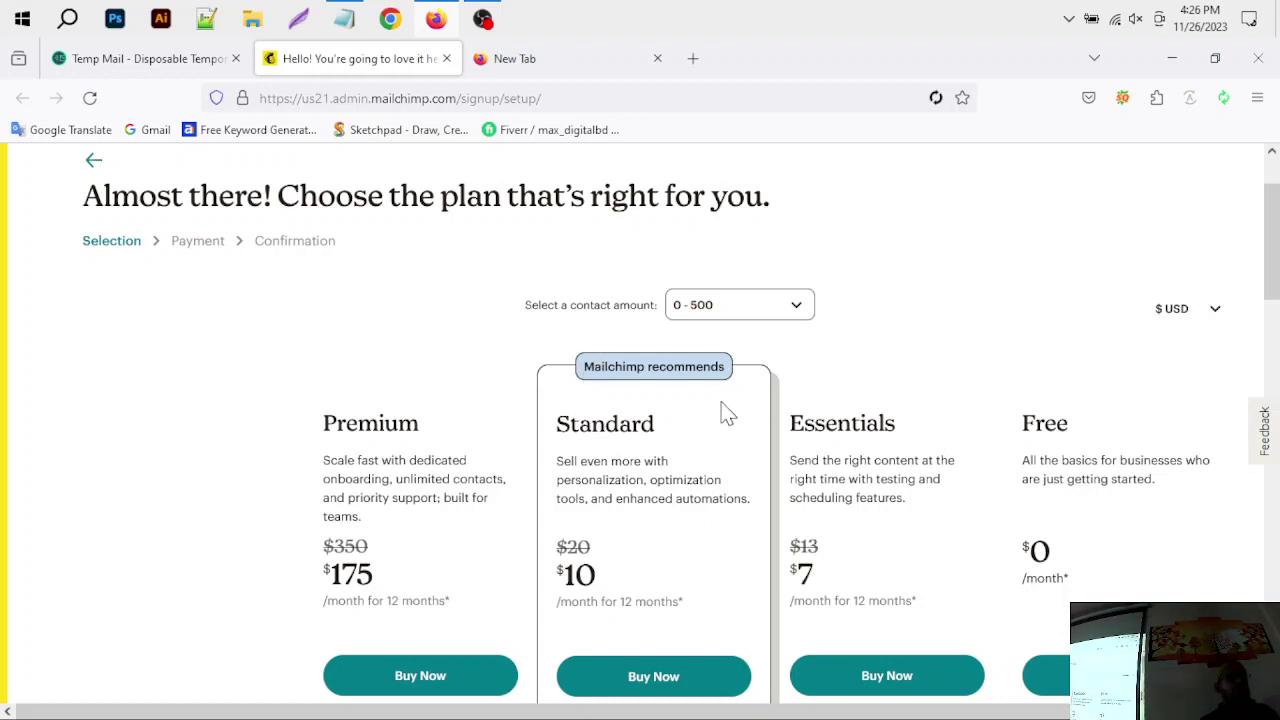
scroll(1100, 519, "down", 2)
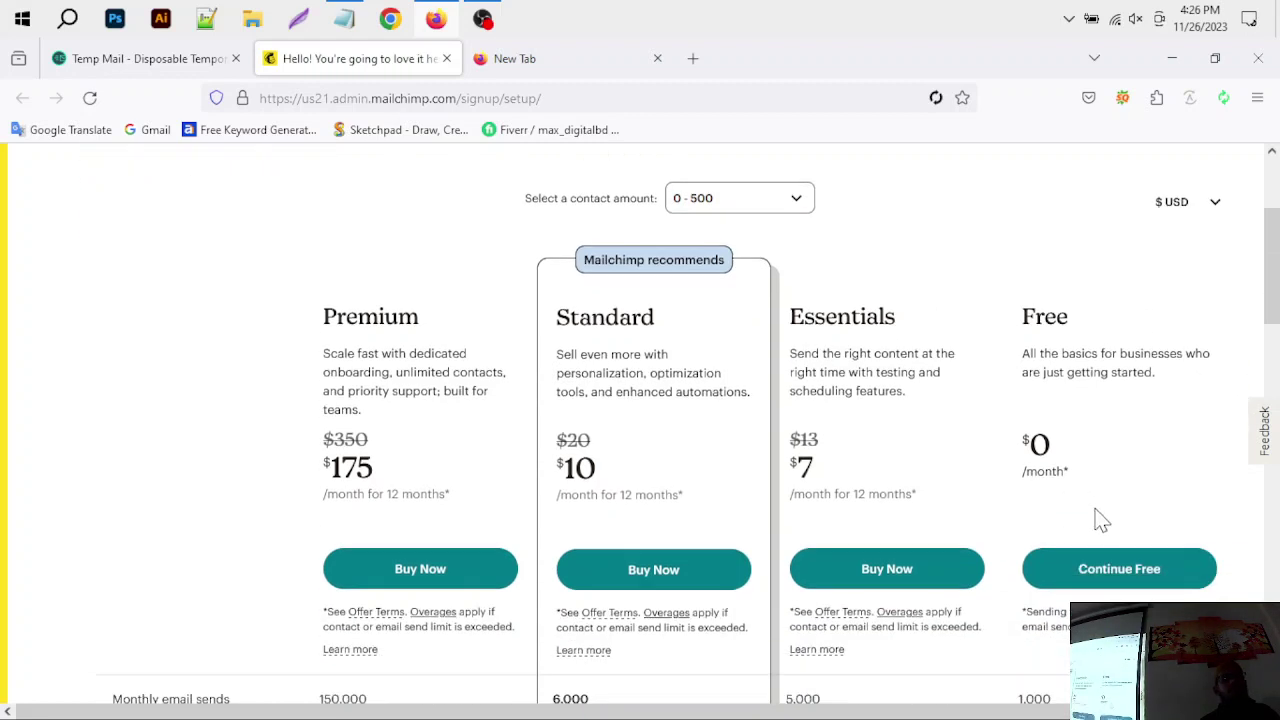
left_click(1150, 578)
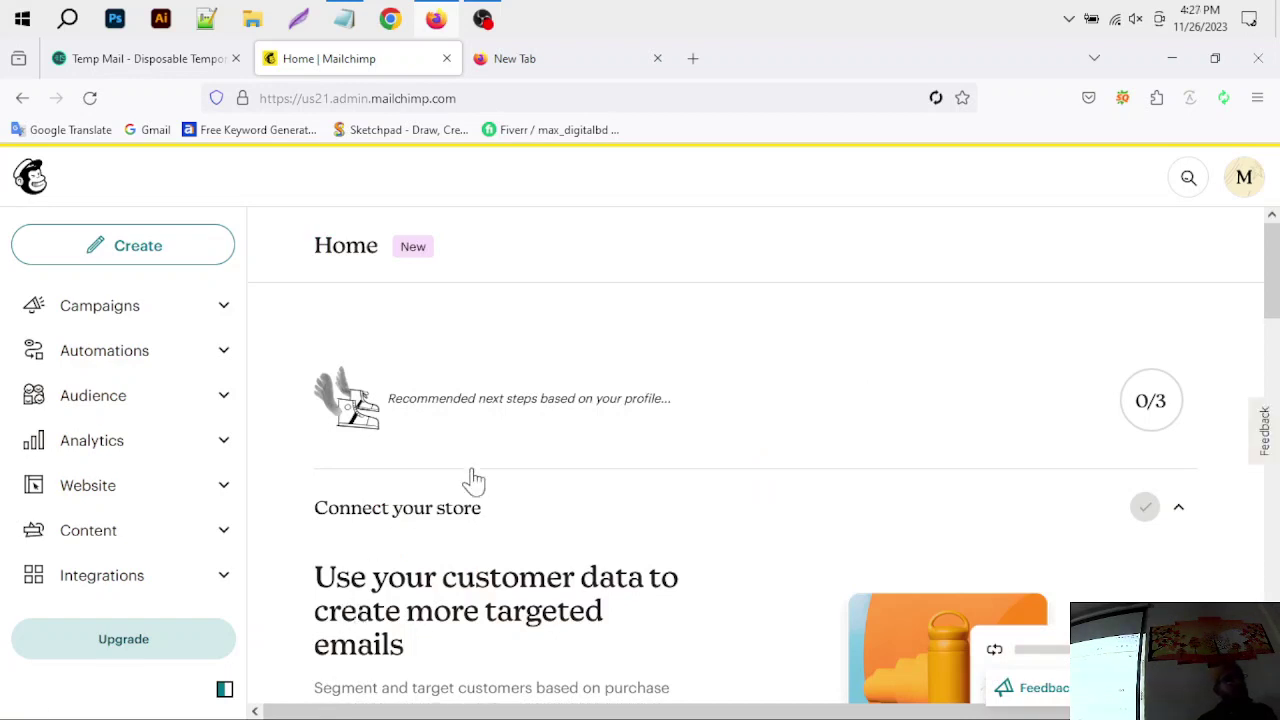
Step: Look over the new account's home page, restore the browser window from full screen, and extend its height to the screen's lower edge
scroll(650, 420, "down", 6)
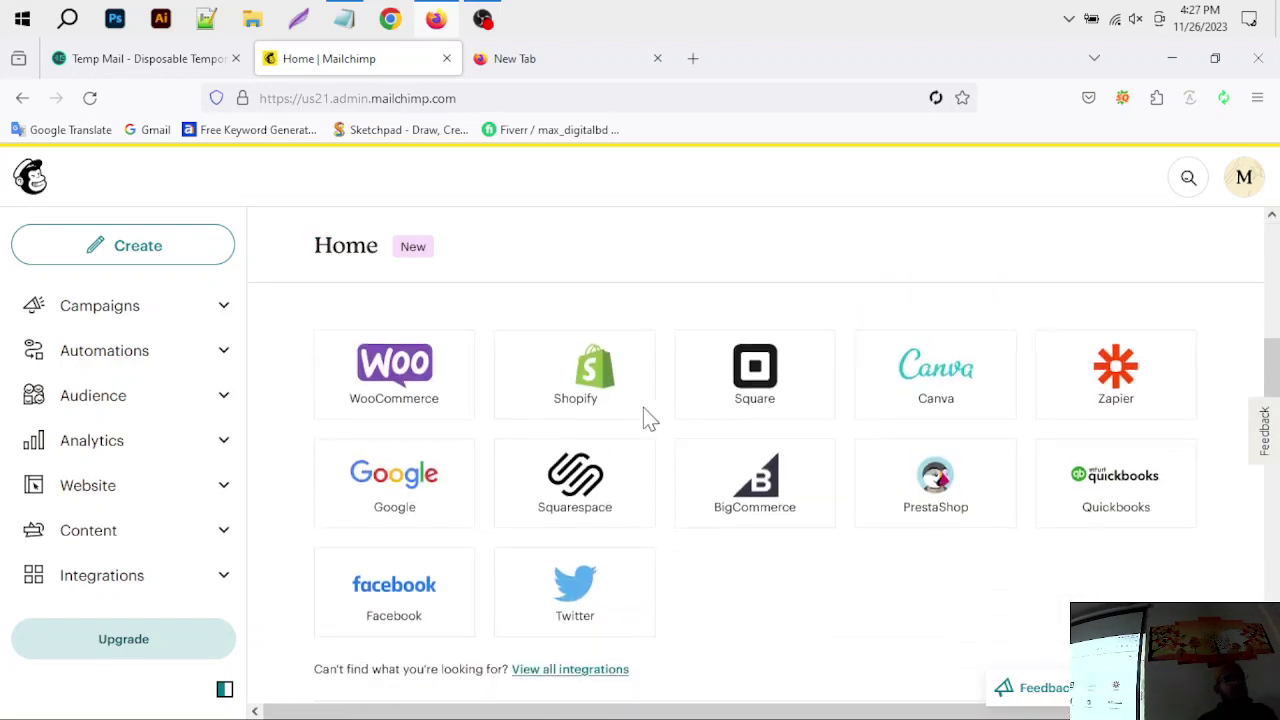
scroll(650, 420, "up", 6)
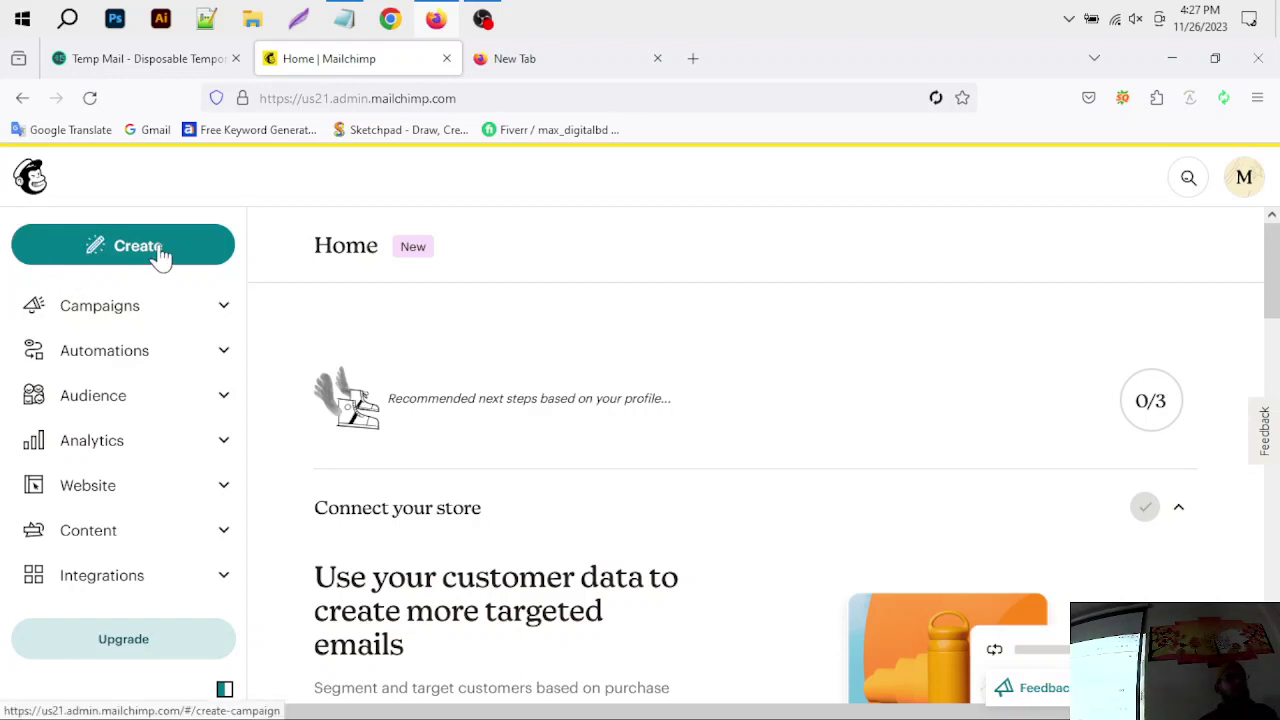
double_click(726, 78)
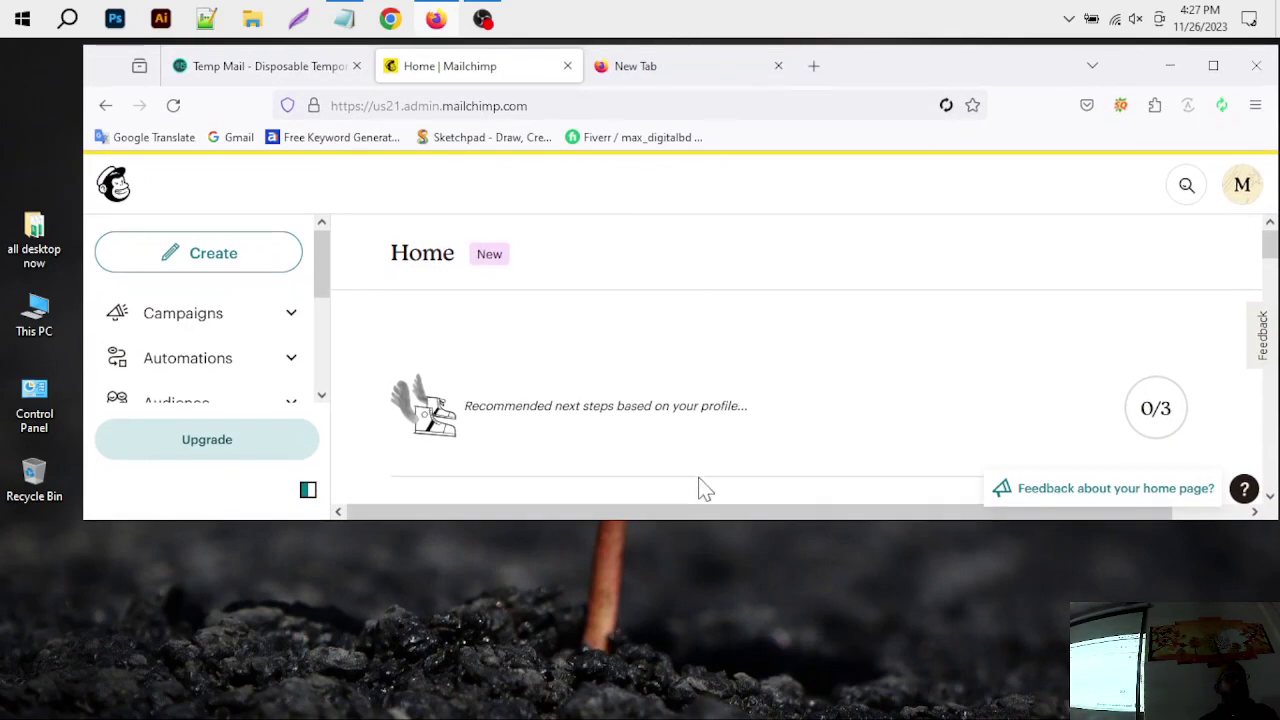
left_click_drag(694, 517, 697, 710)
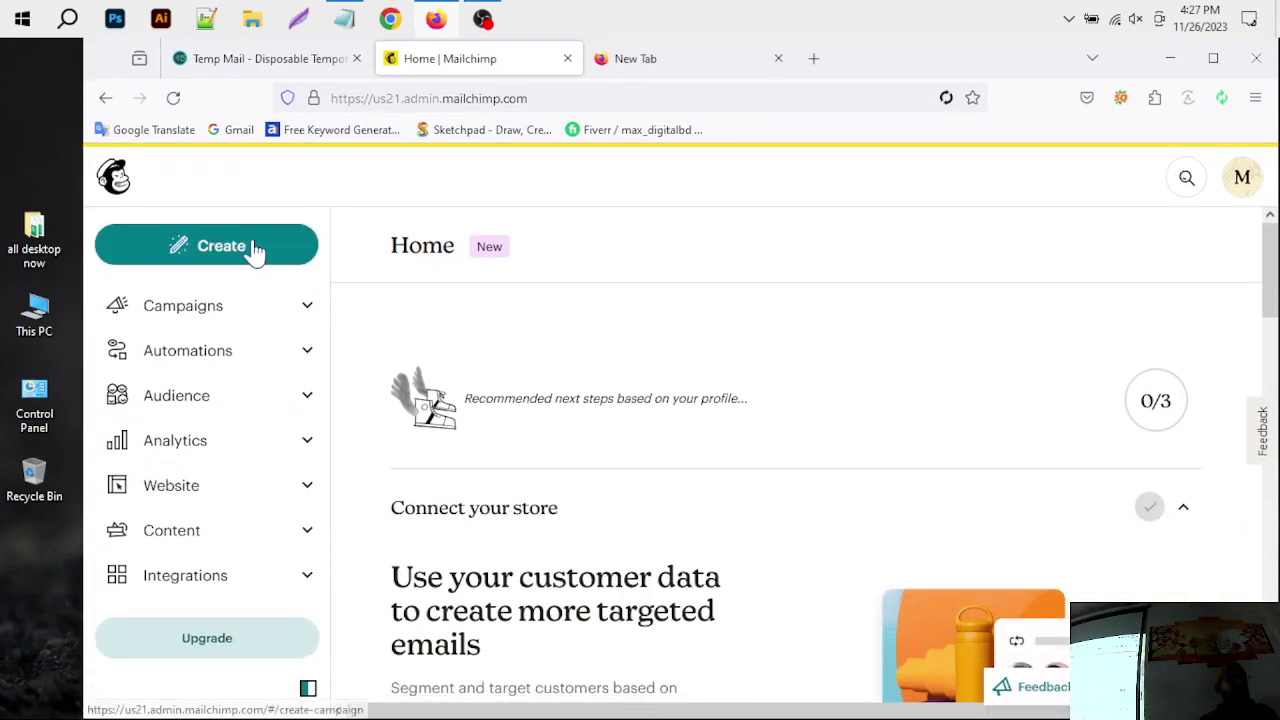
Step: Reduce the page zoom to 80% on the campaign creation page and start designing a regular email
left_click(252, 248)
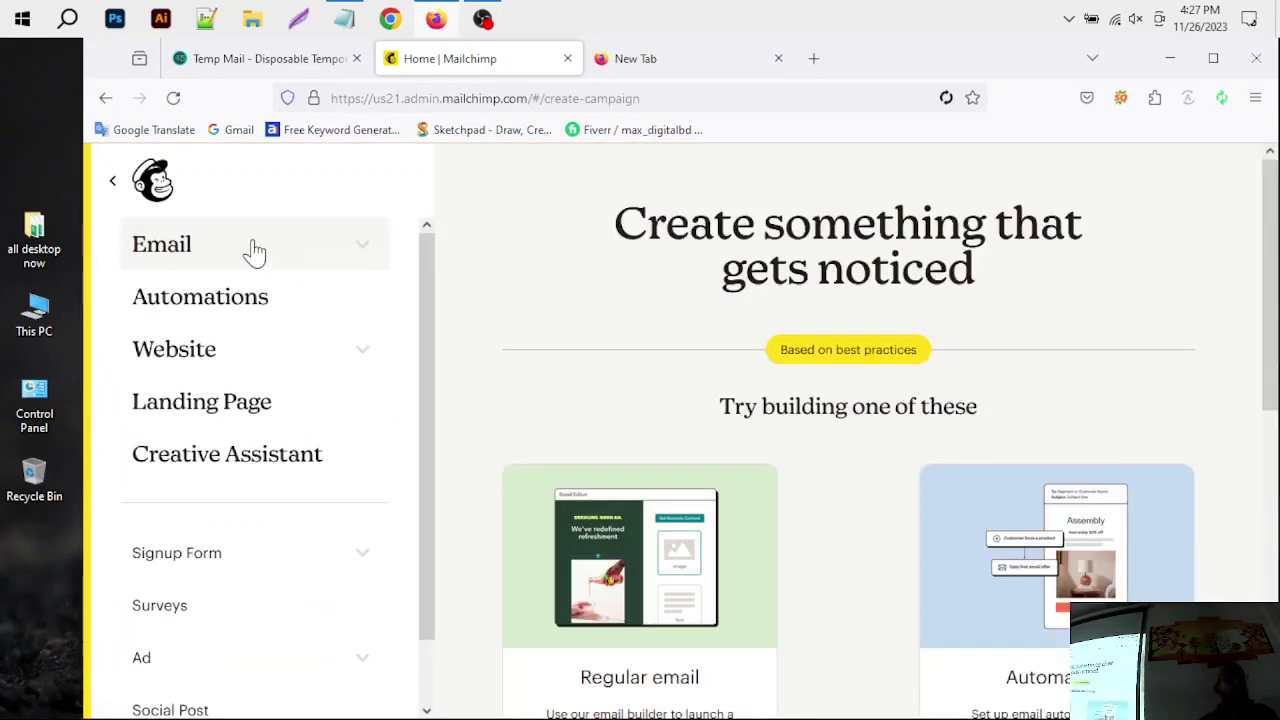
key("ctrl+minus")
key("ctrl+minus")
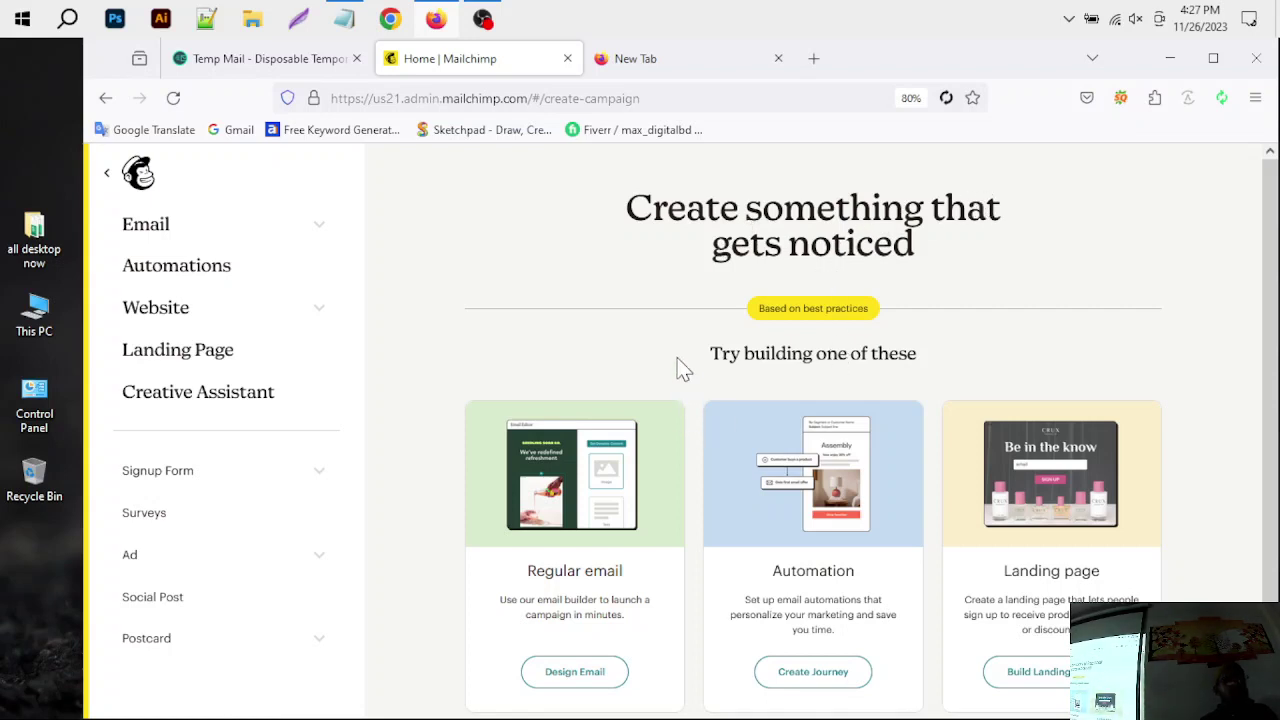
scroll(678, 366, "down", 1)
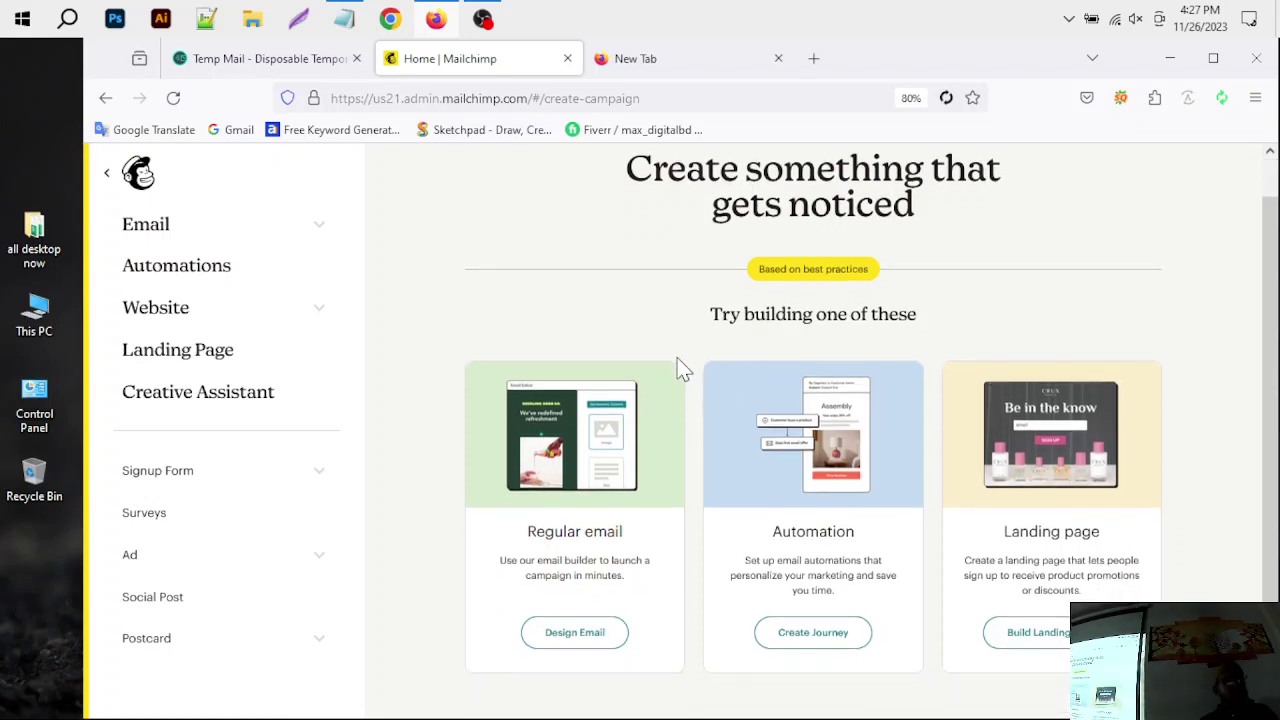
left_click(579, 646)
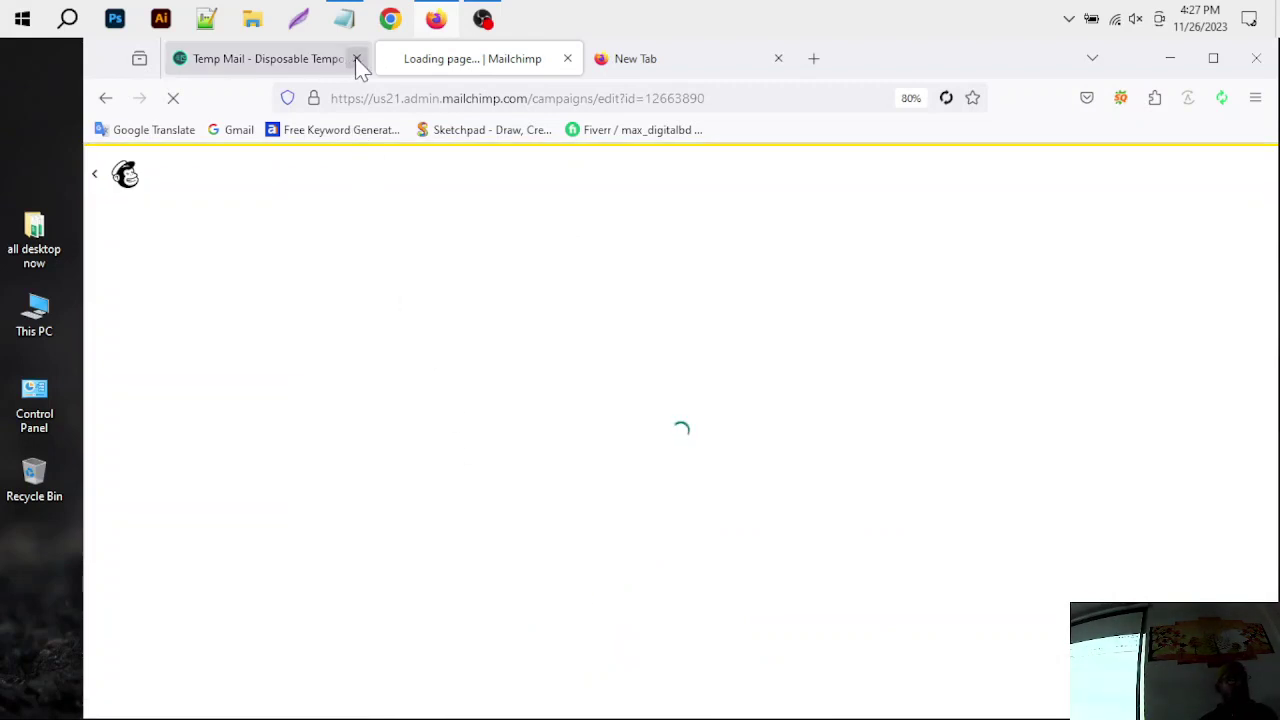
Step: Close the Temp Mail tab and the blank tab, keeping only the new email draft open
left_click(356, 58)
left_click(566, 58)
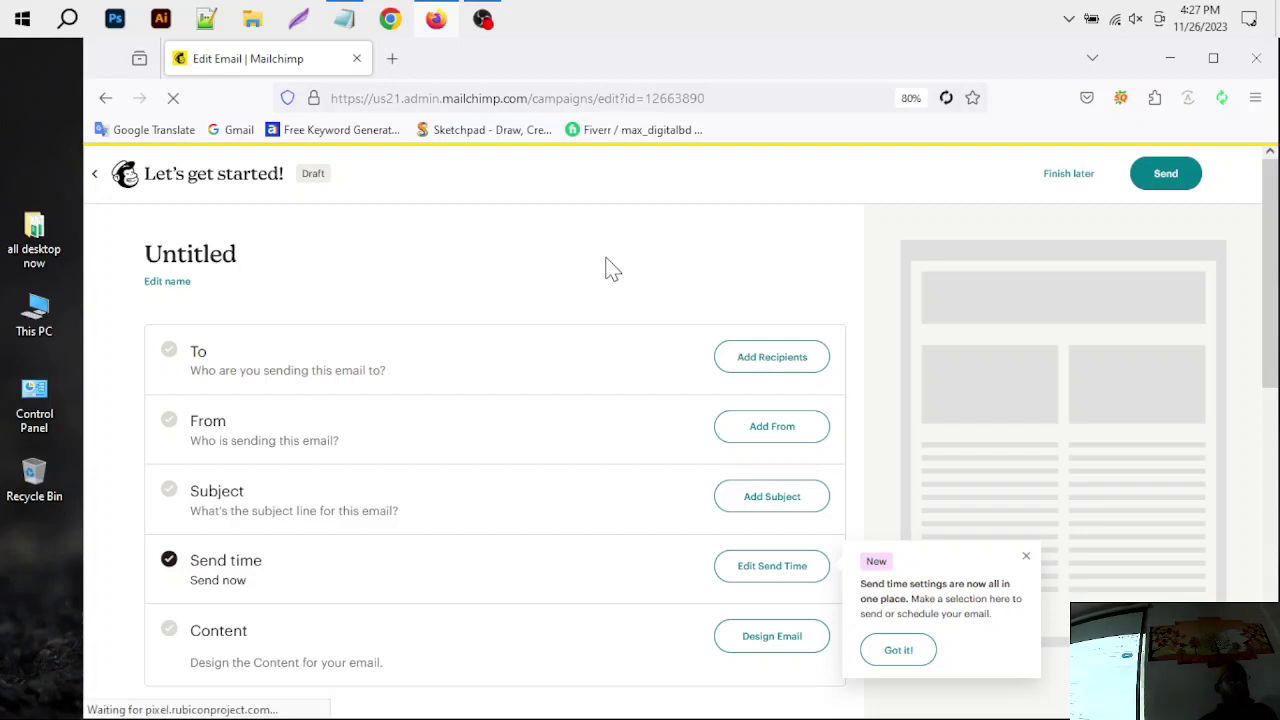
Step: Reset the page zoom to 100% and open the contact import from the email draft's recipients section
key("ctrl+plus")
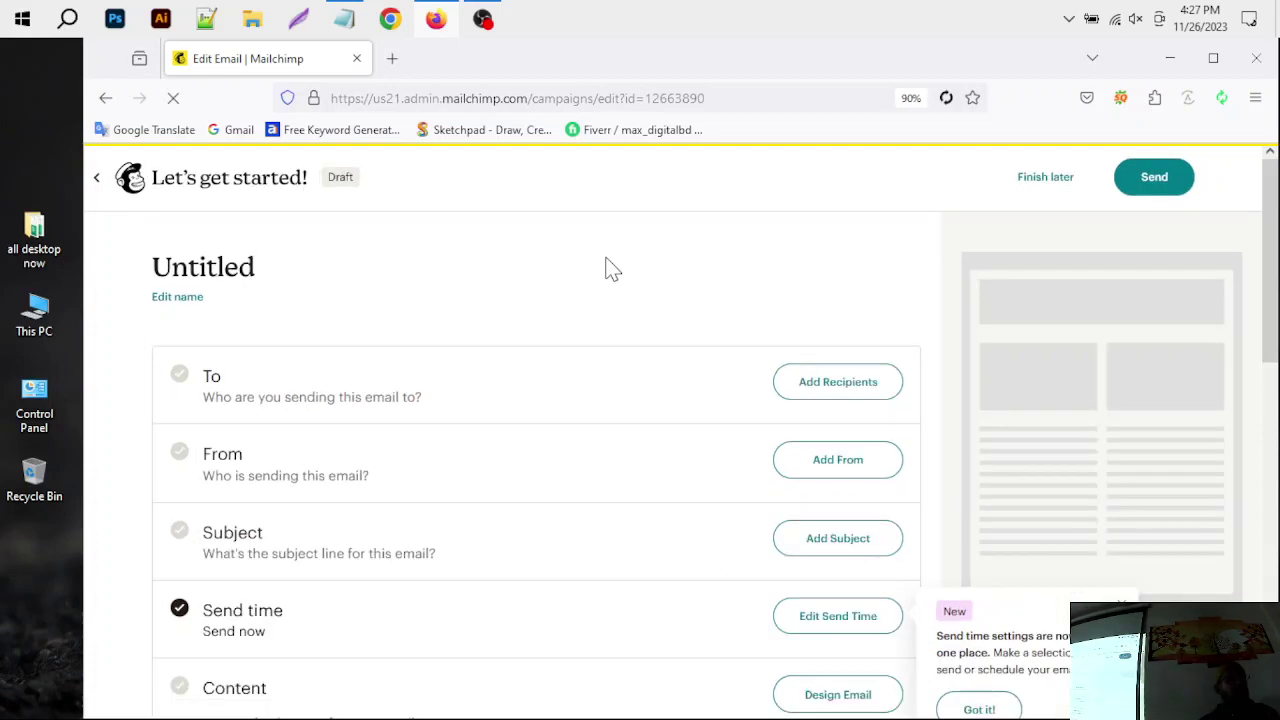
key("ctrl+plus")
scroll(606, 269, "down", 2)
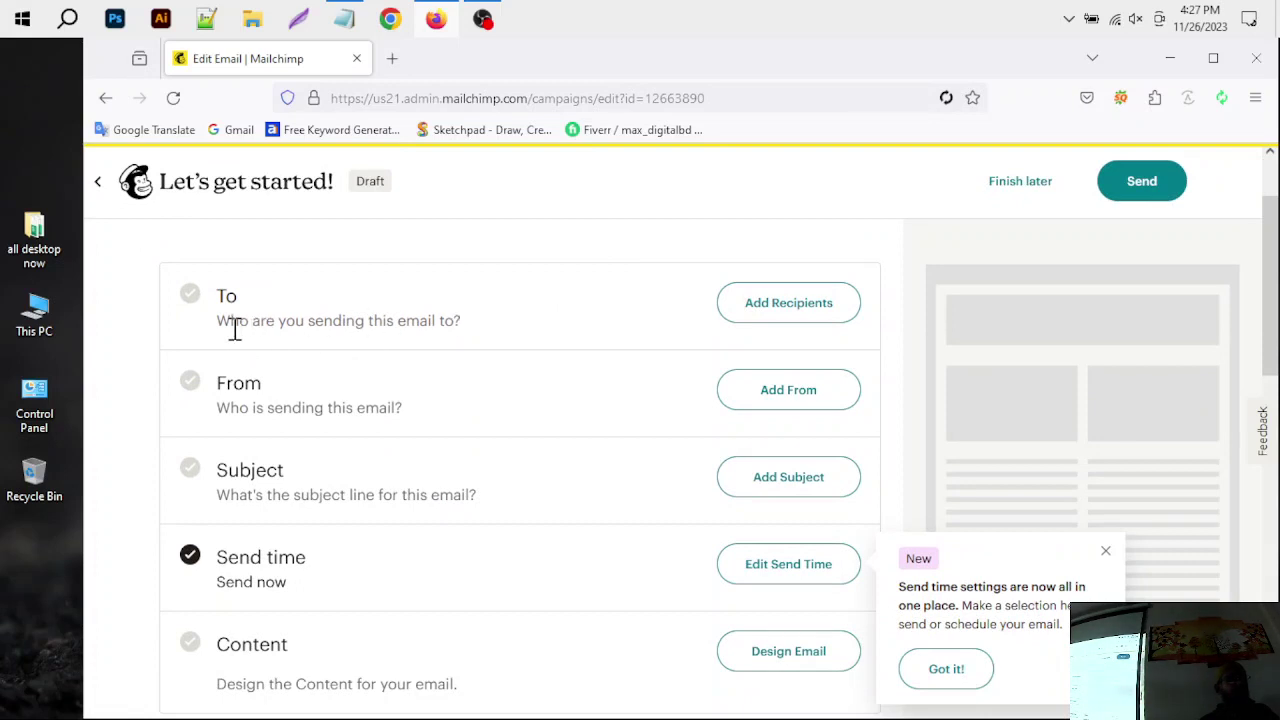
left_click(790, 315)
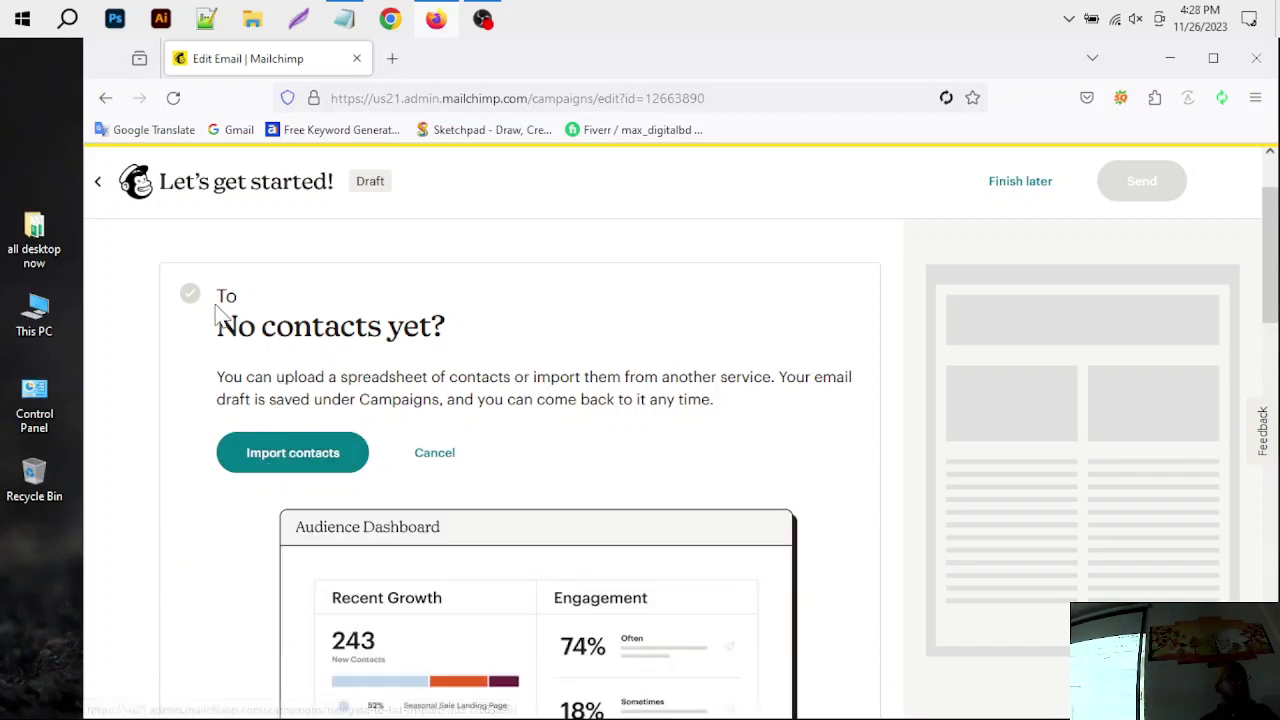
scroll(323, 375, "down", 1)
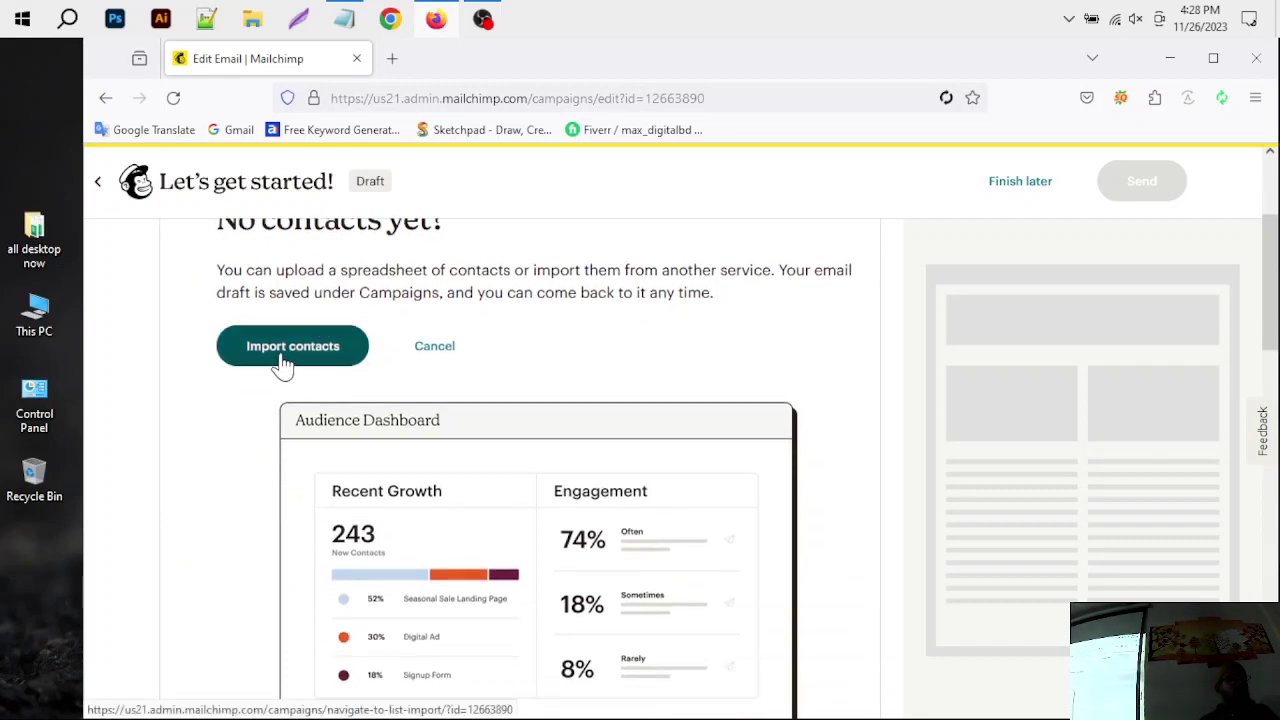
left_click(284, 366)
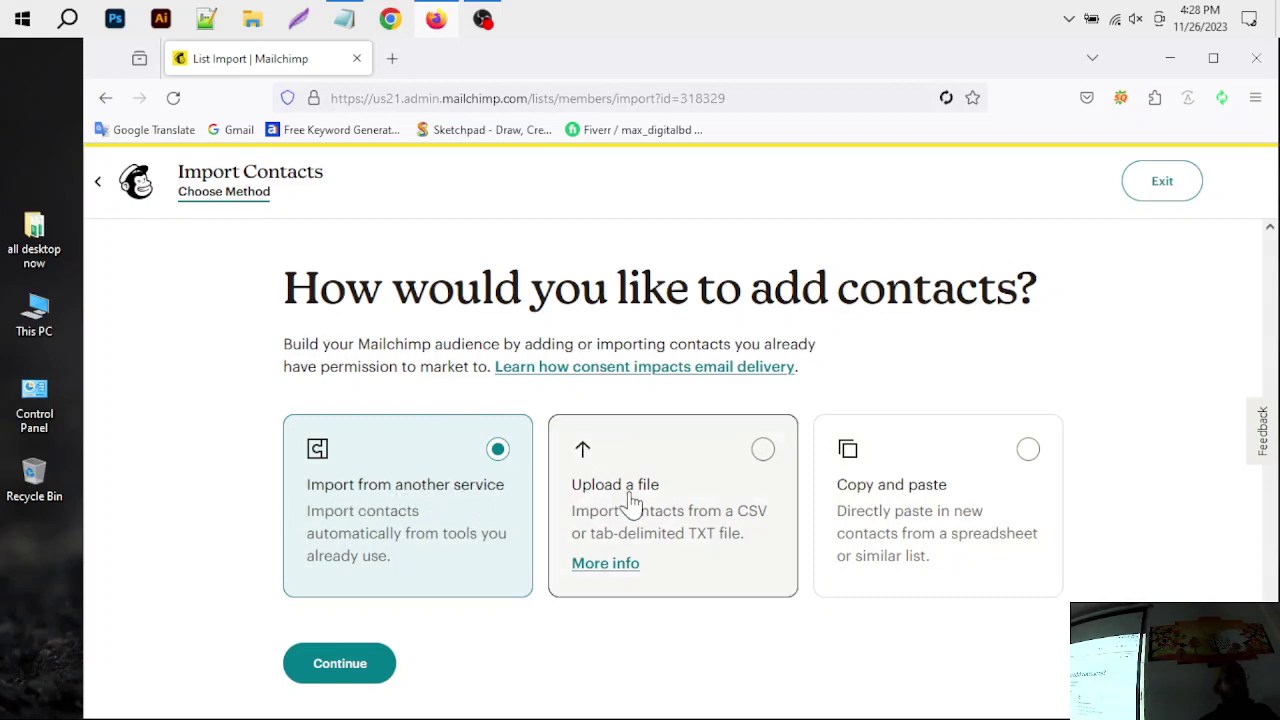
Step: Choose Copy and paste as the import method and place the cursor in the contact information box
left_click(1030, 452)
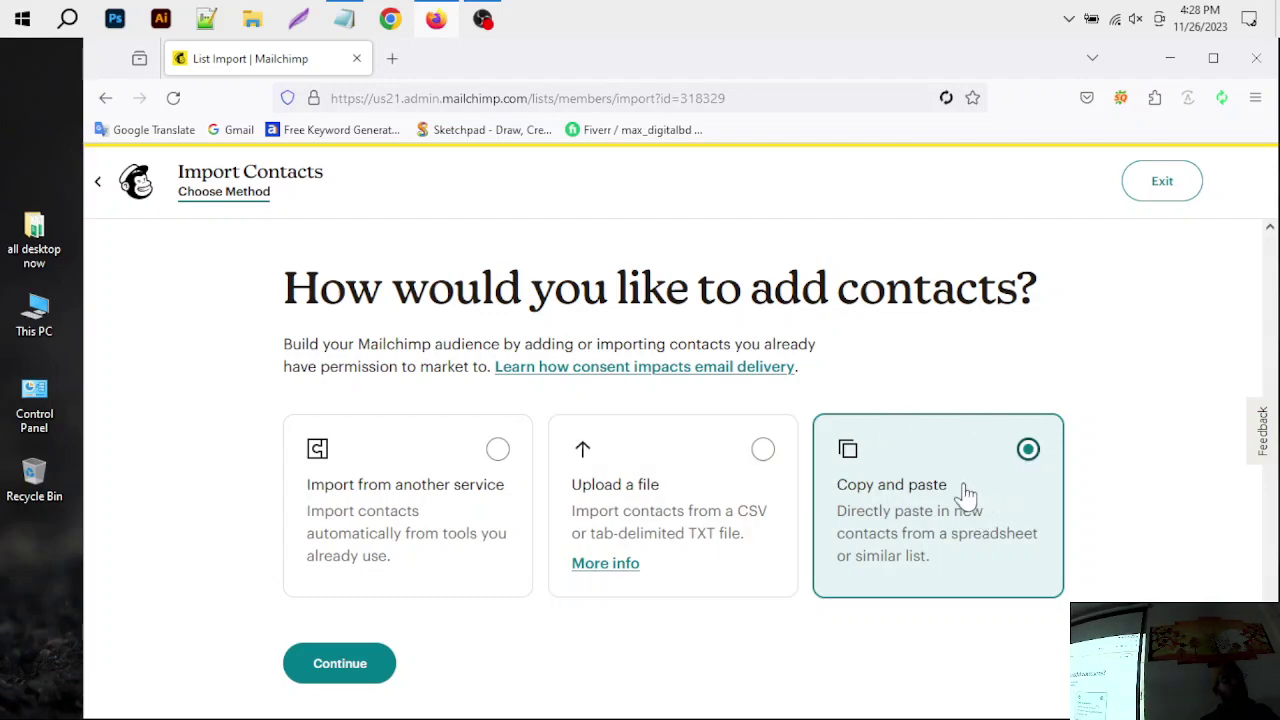
left_click(310, 666)
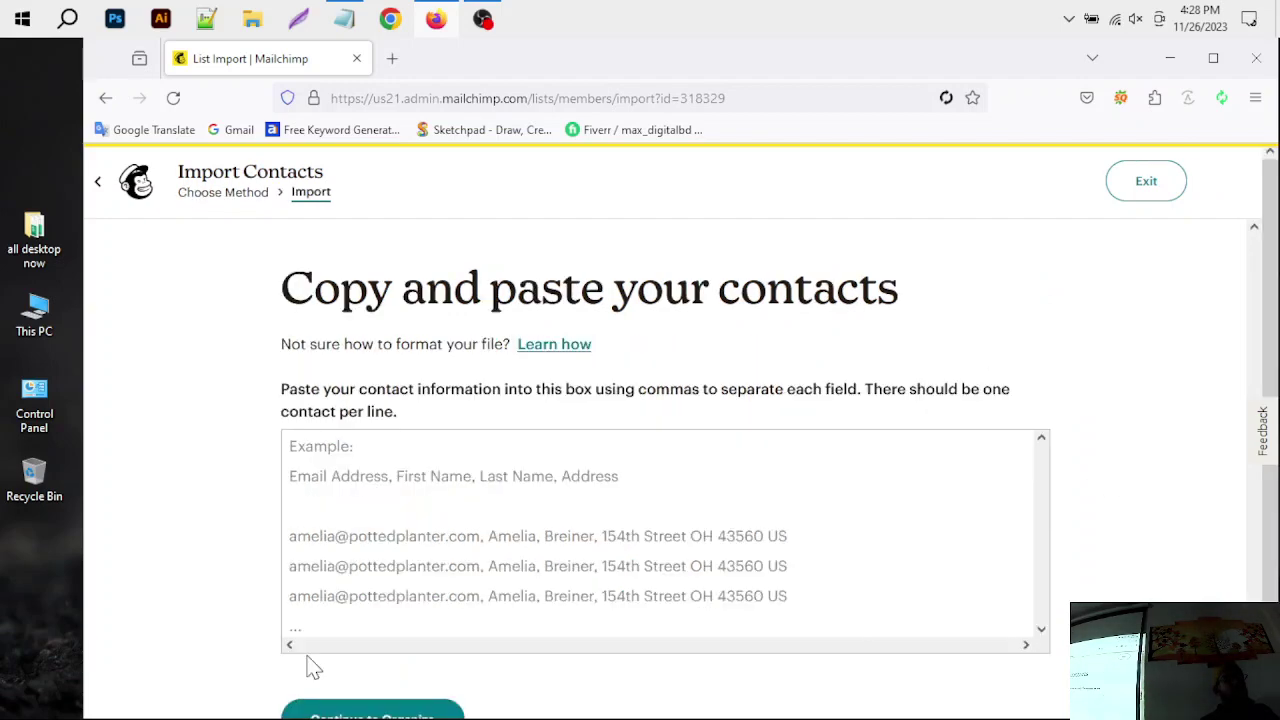
left_click(527, 498)
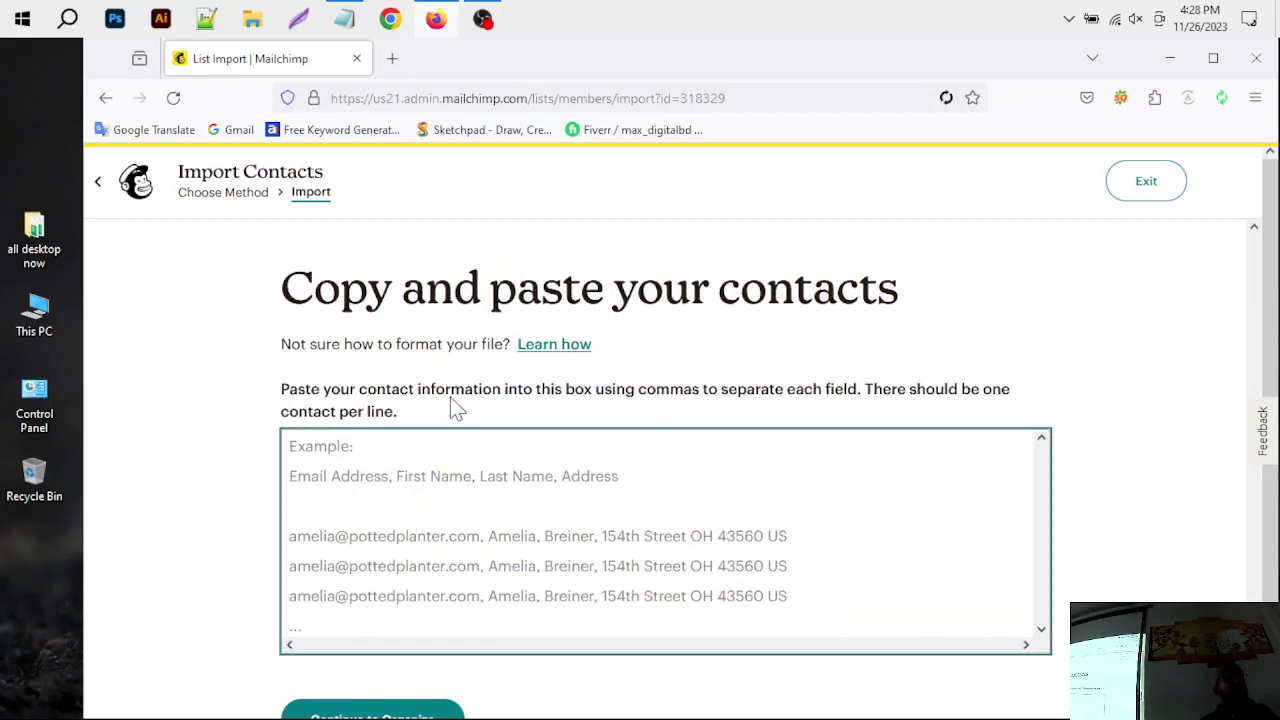
scroll(450, 350, "down", 1)
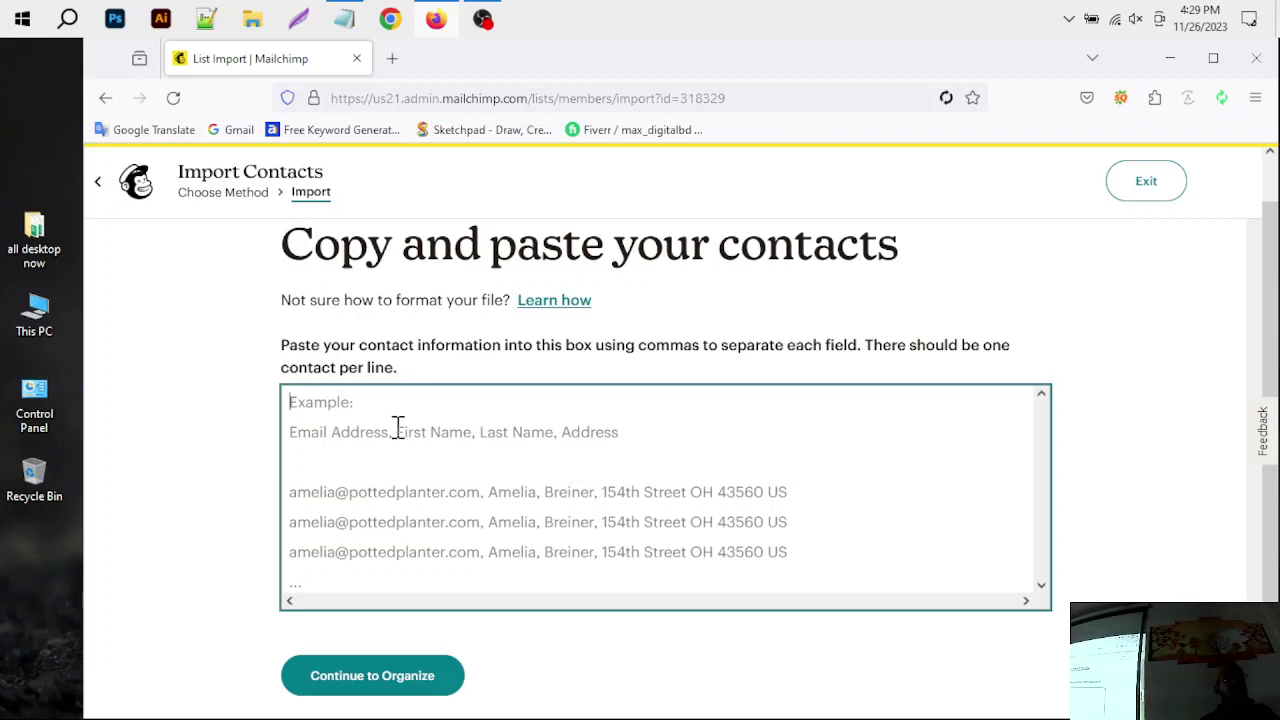
Step: Open email collect.xlsx from the all desktop now folder and copy the email addresses in cells B2:B17
left_click(1184, 66)
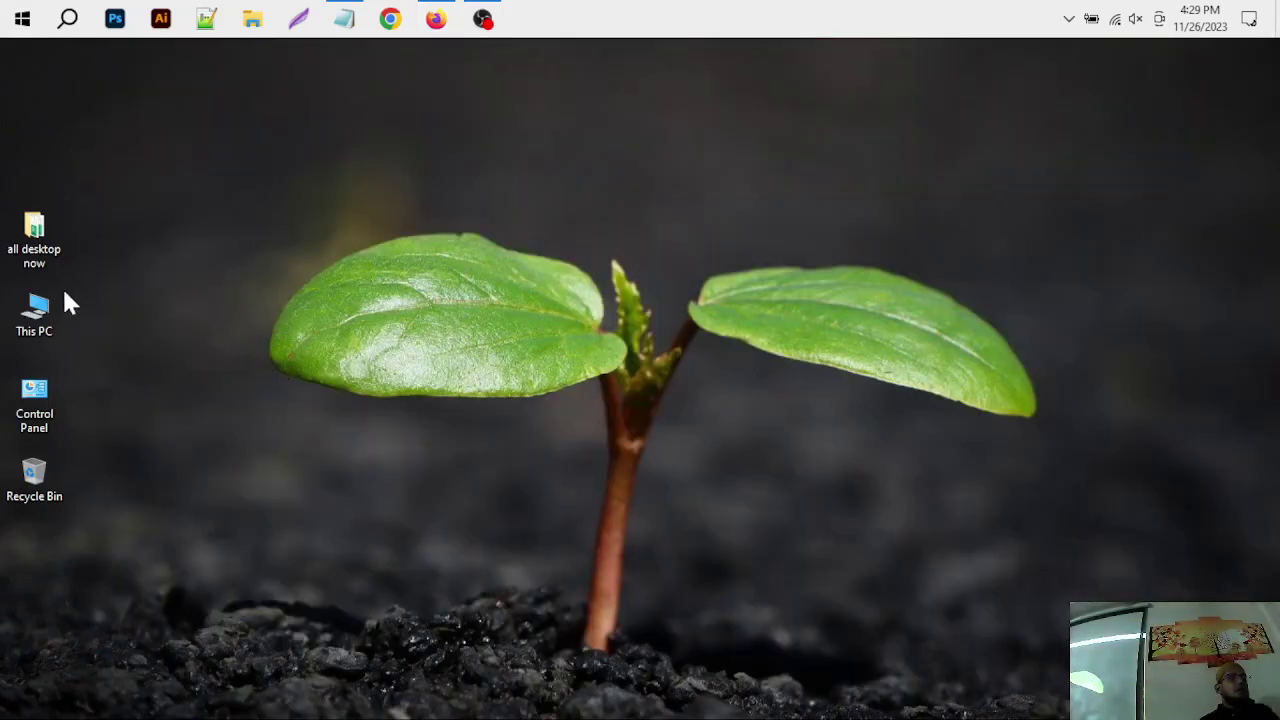
double_click(32, 245)
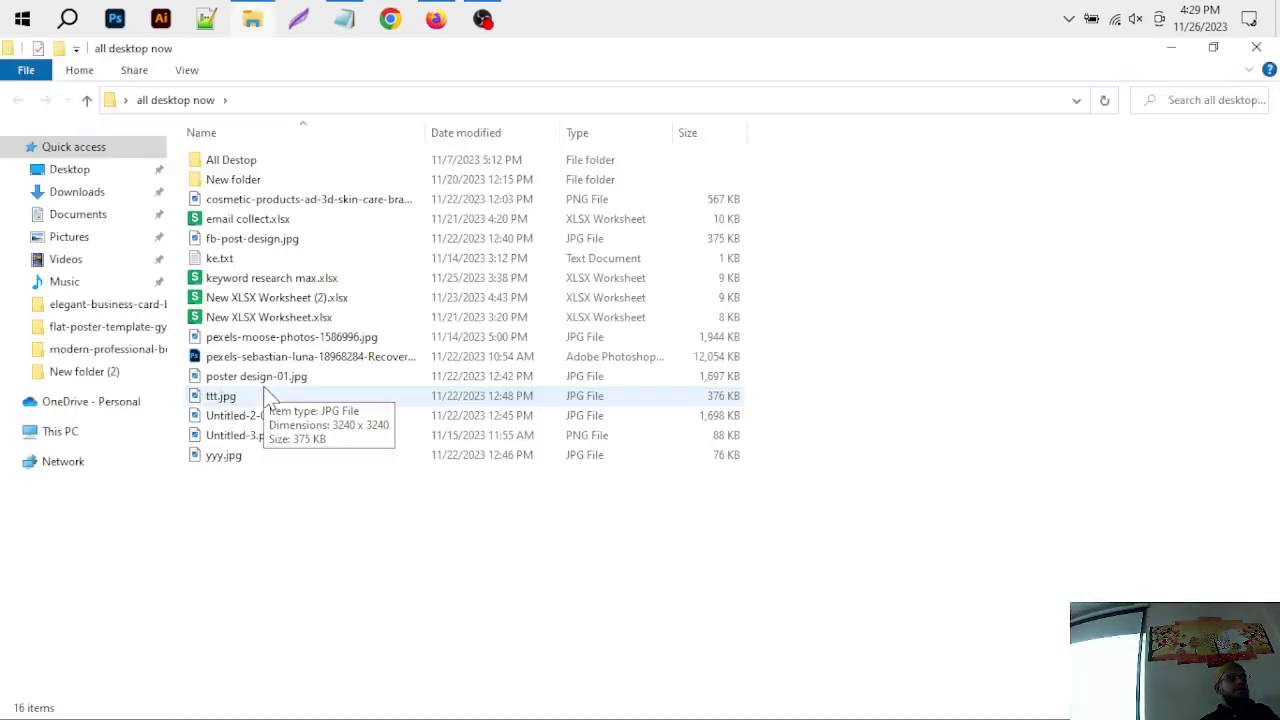
left_click(238, 222)
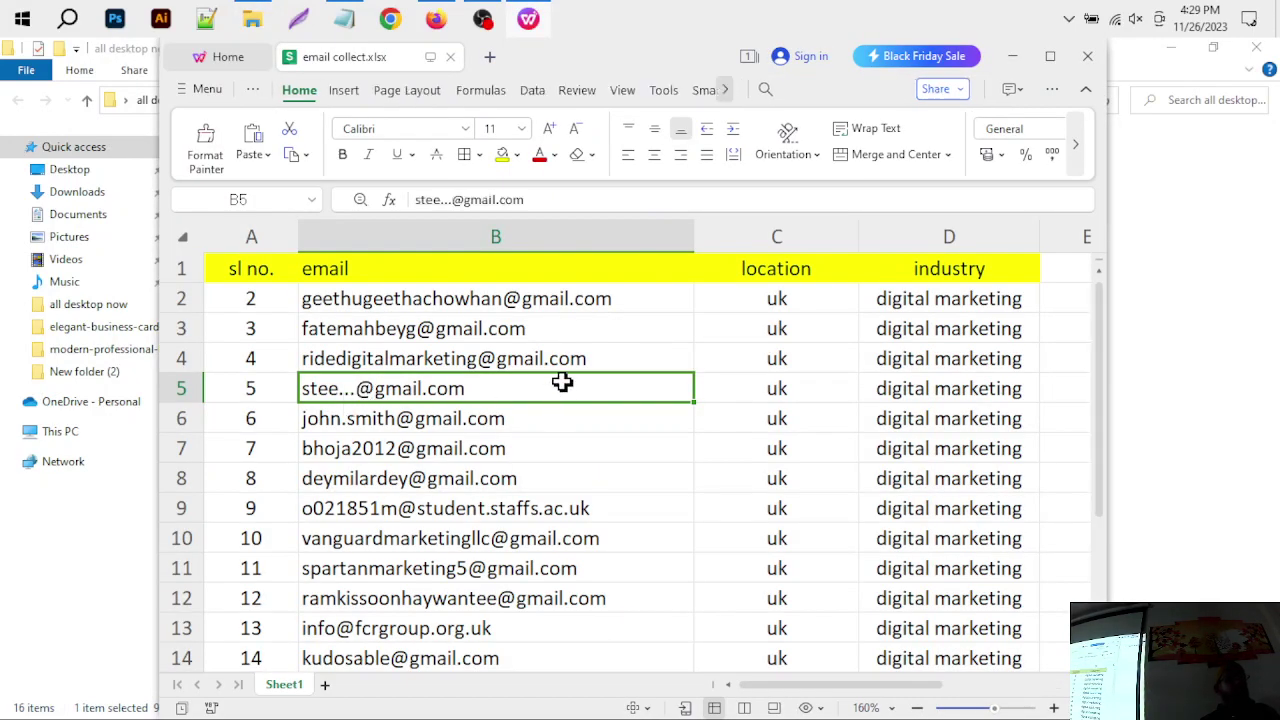
scroll(562, 382, "down", 6, "ctrl")
left_click_drag(390, 270, 421, 550)
key("ctrl+c")
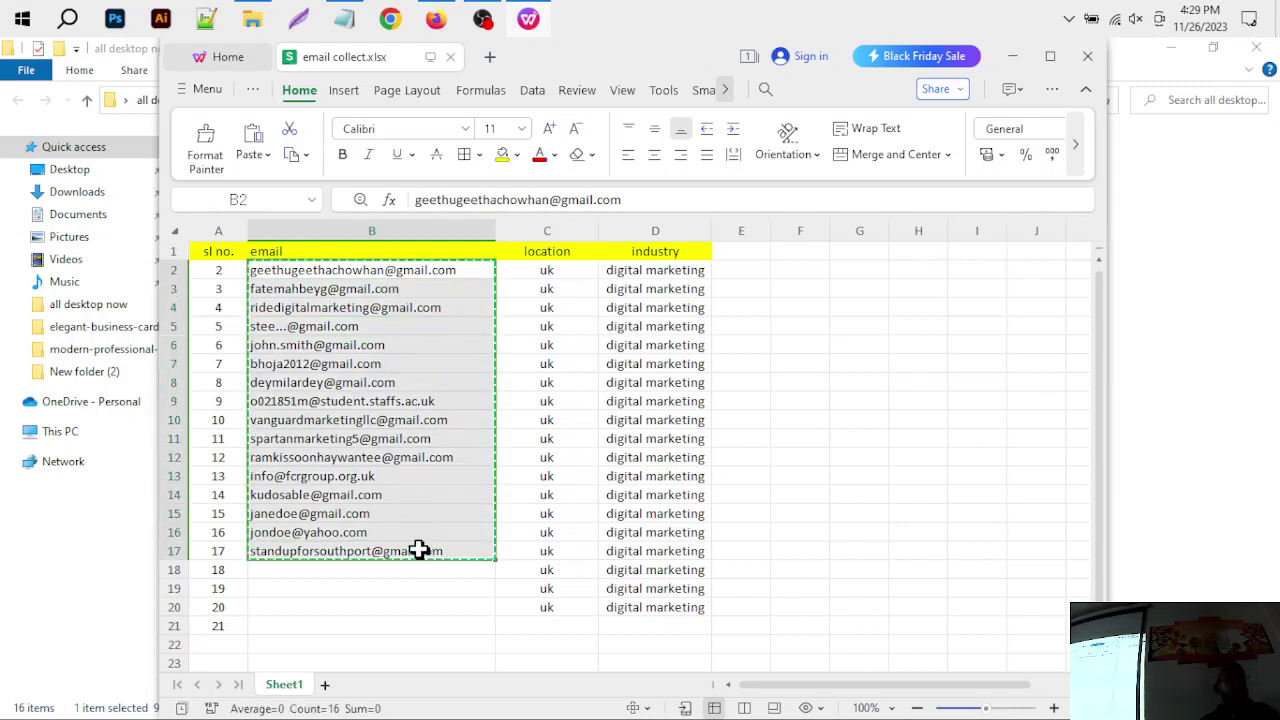
Step: Return to Firefox, paste the copied addresses as contacts without the trailing empty line, and continue to organizing them
left_click(1012, 58)
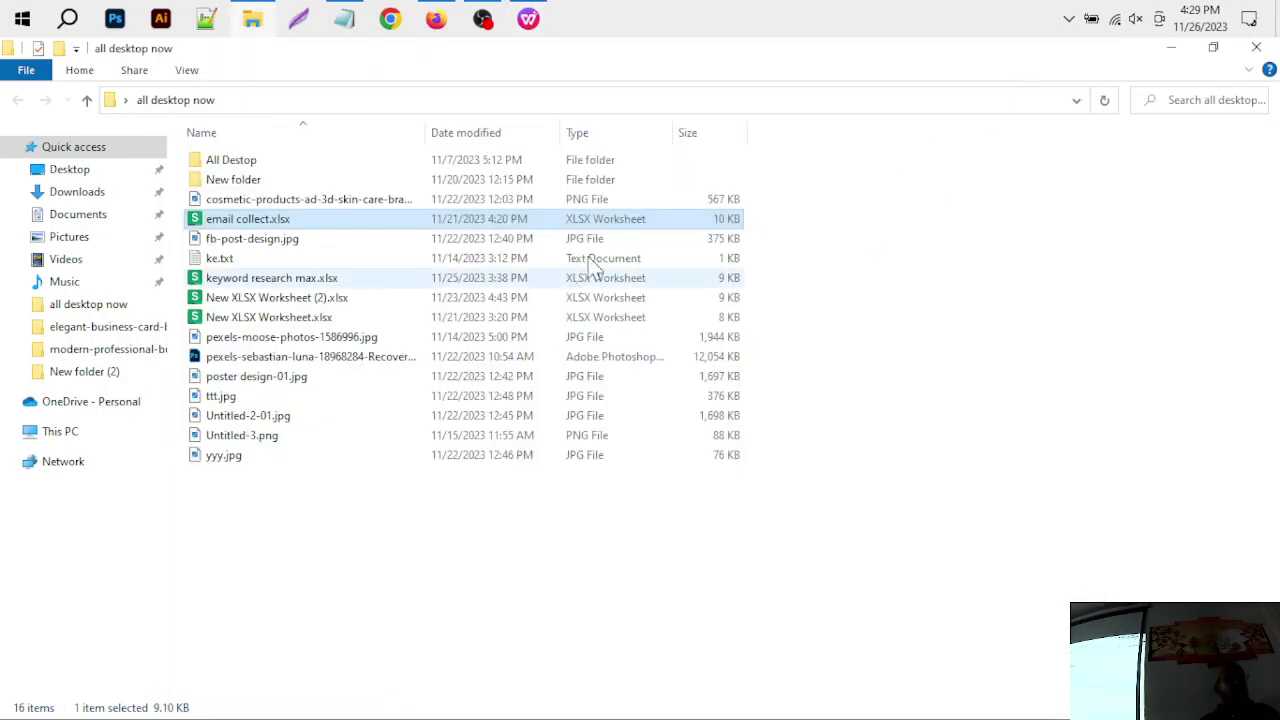
left_click(1172, 48)
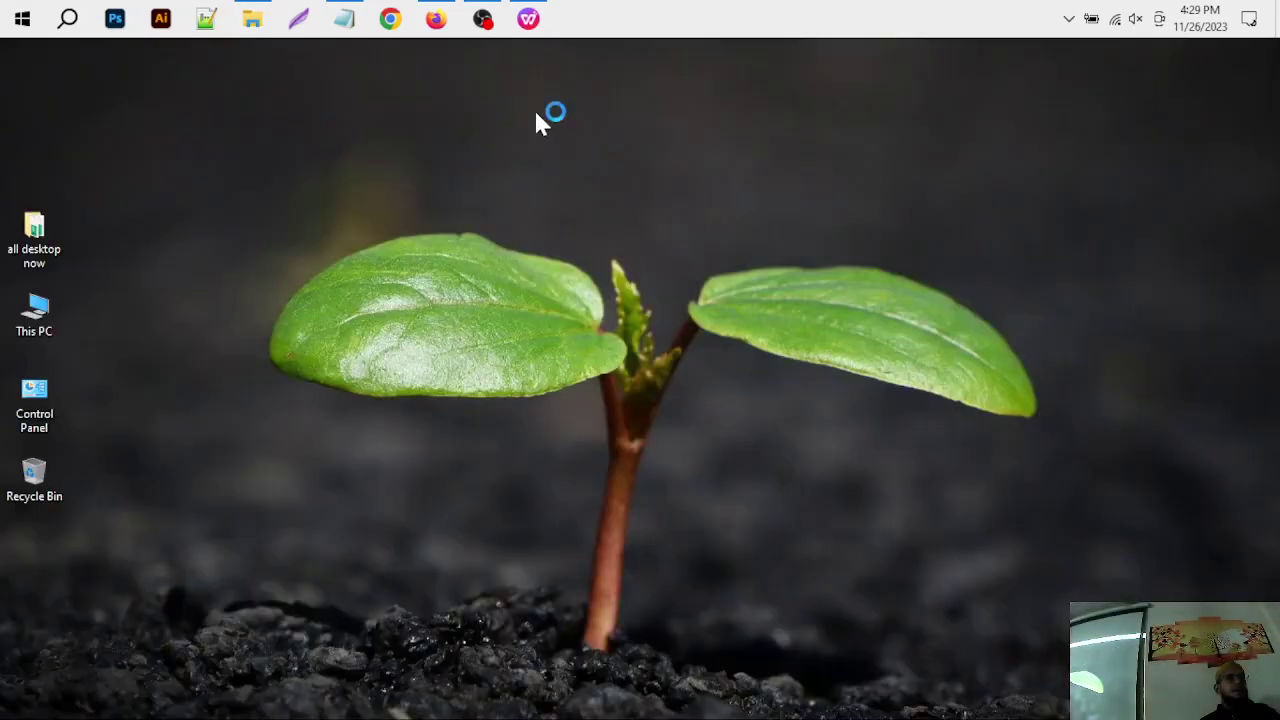
left_click(441, 28)
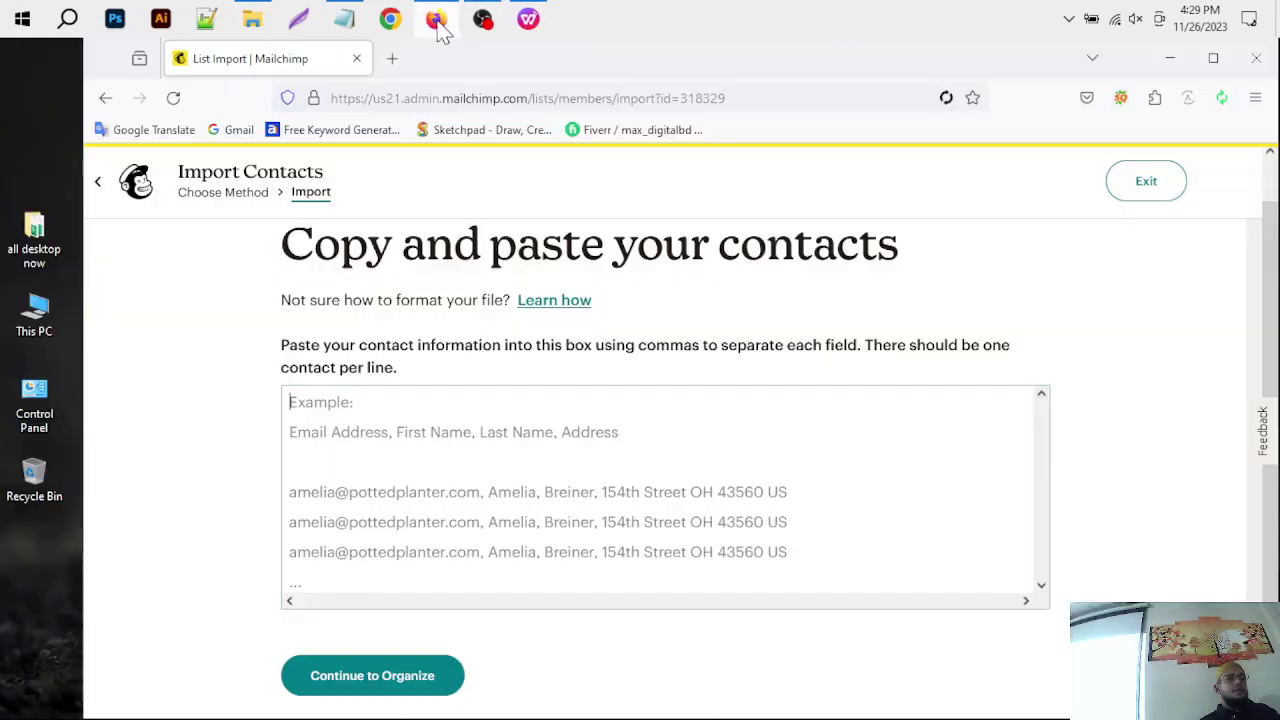
key("ctrl+v")
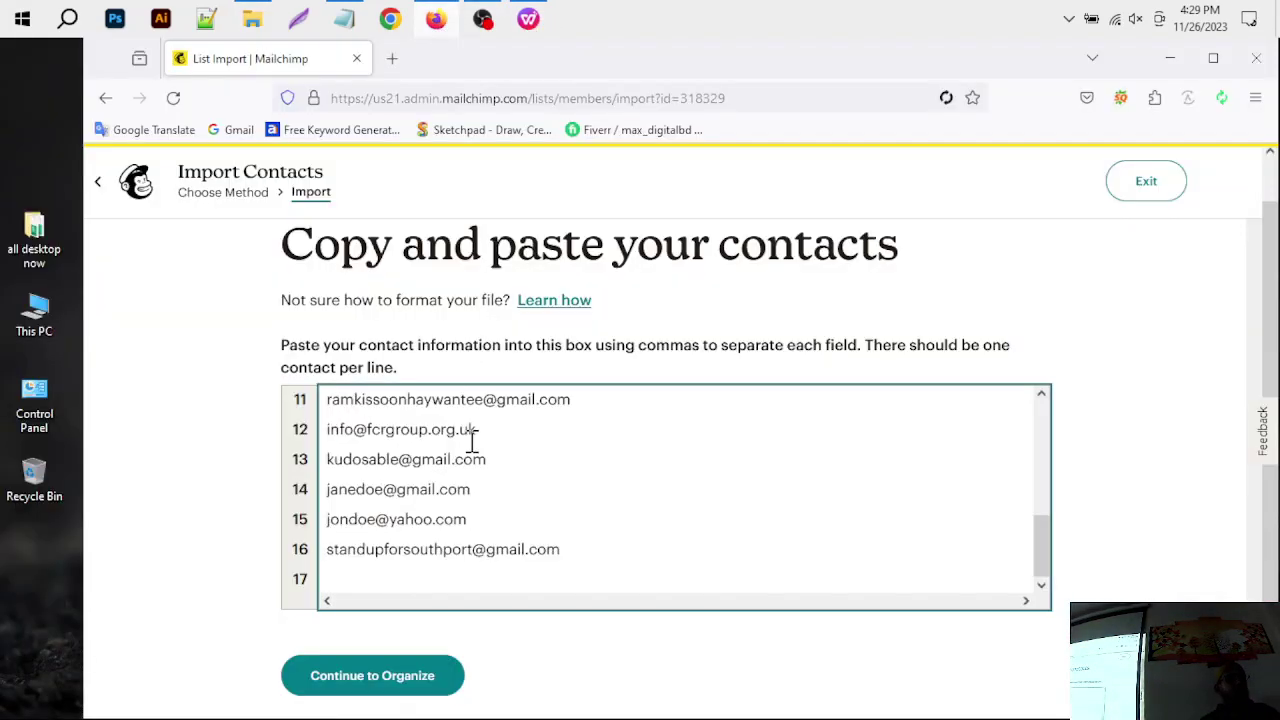
key("BackSpace")
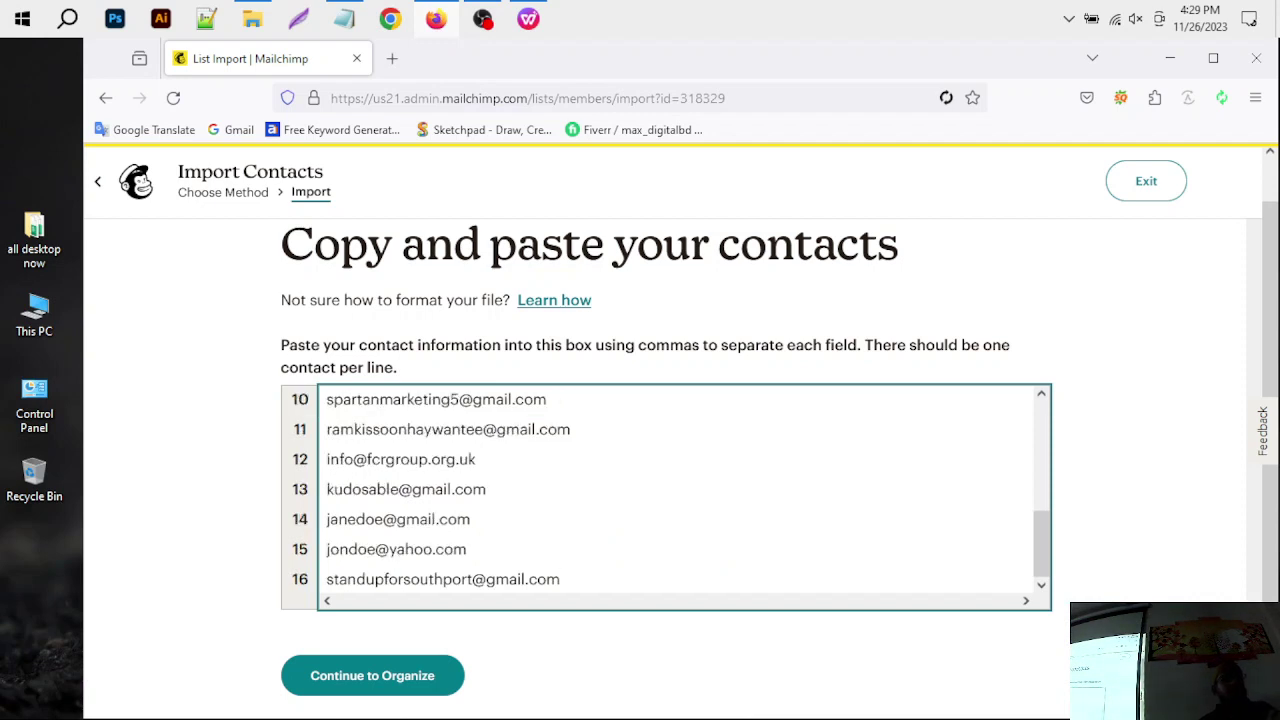
scroll(476, 489, "up", 3)
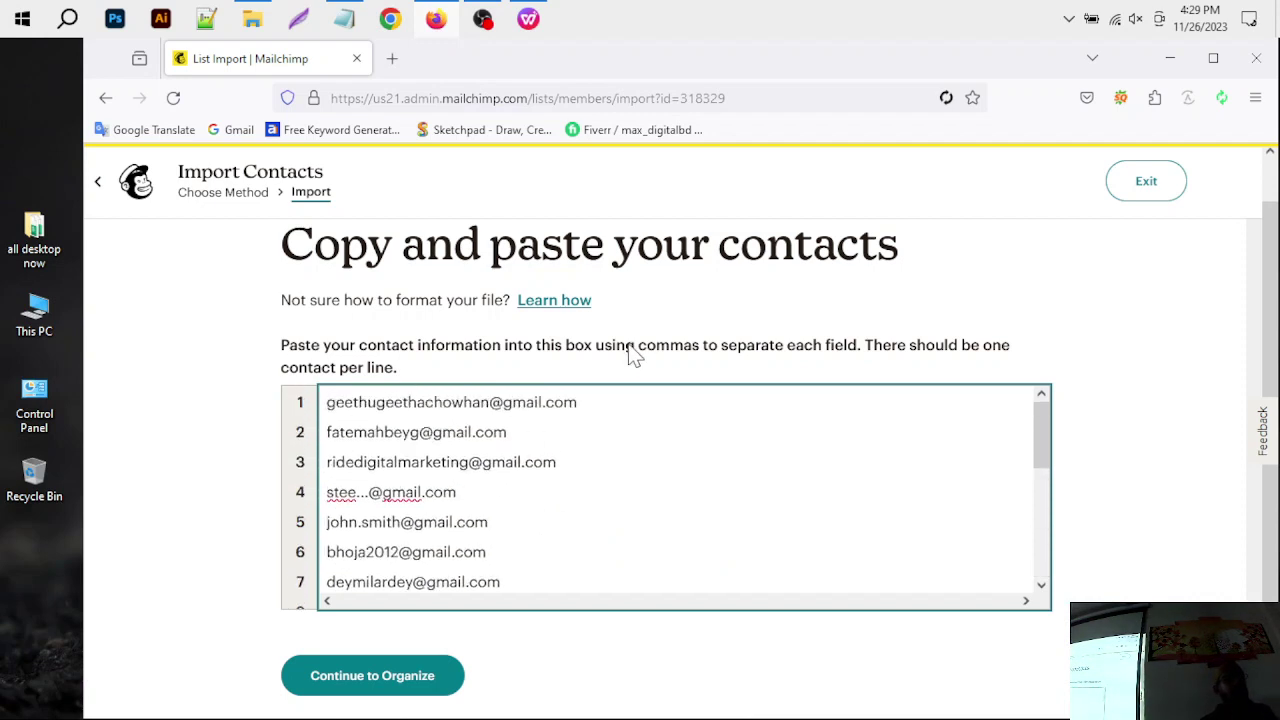
left_click(400, 680)
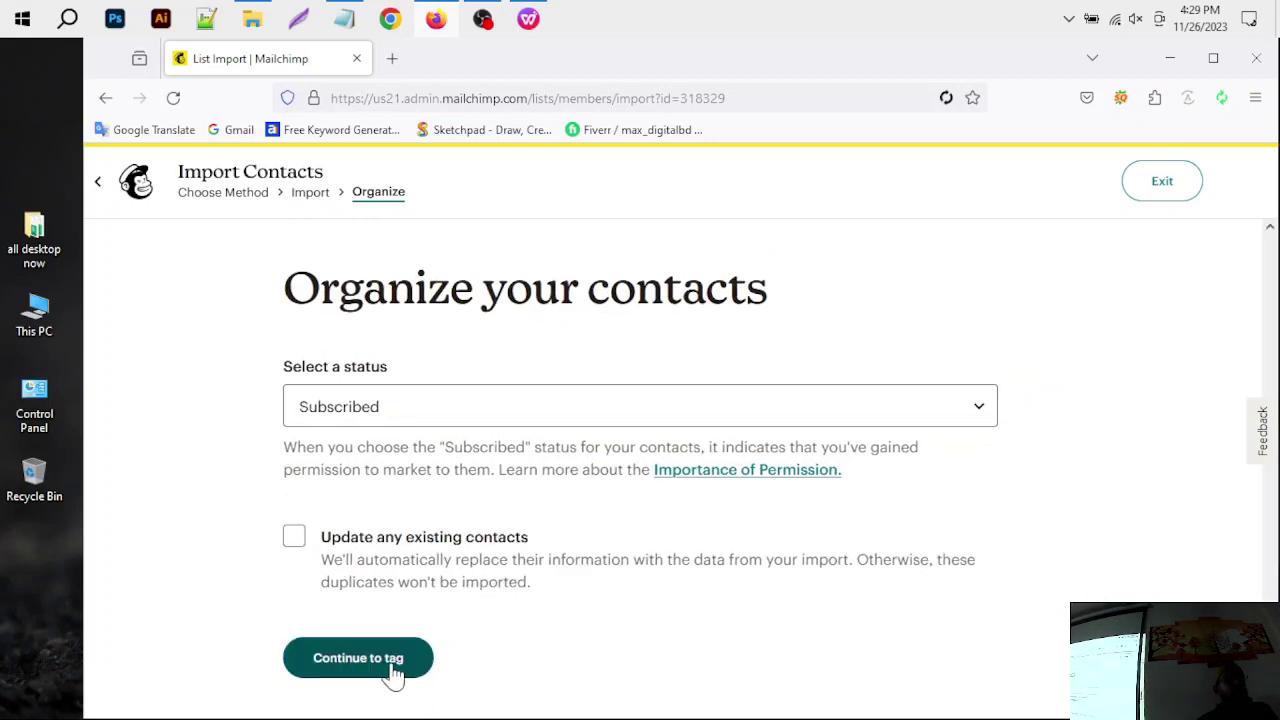
Step: Keep the contacts' status as Subscribed, enable updating any existing contacts, and continue to tagging
left_click(450, 418)
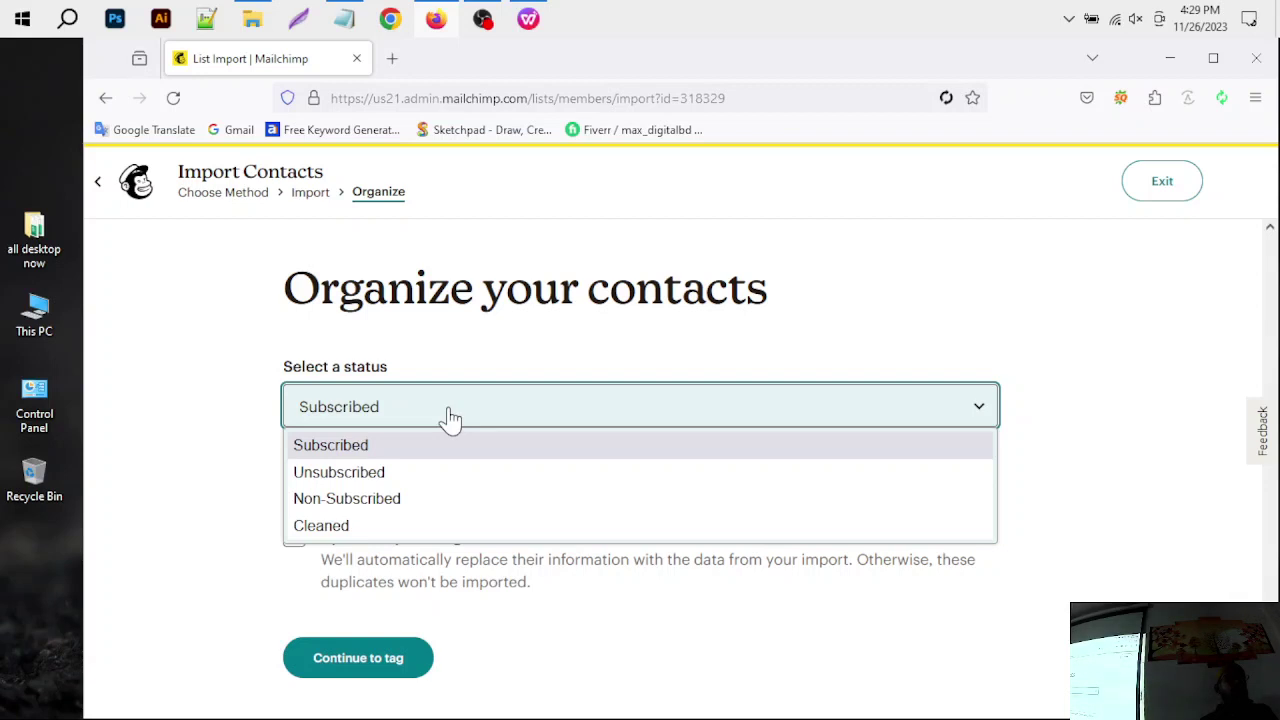
left_click(528, 318)
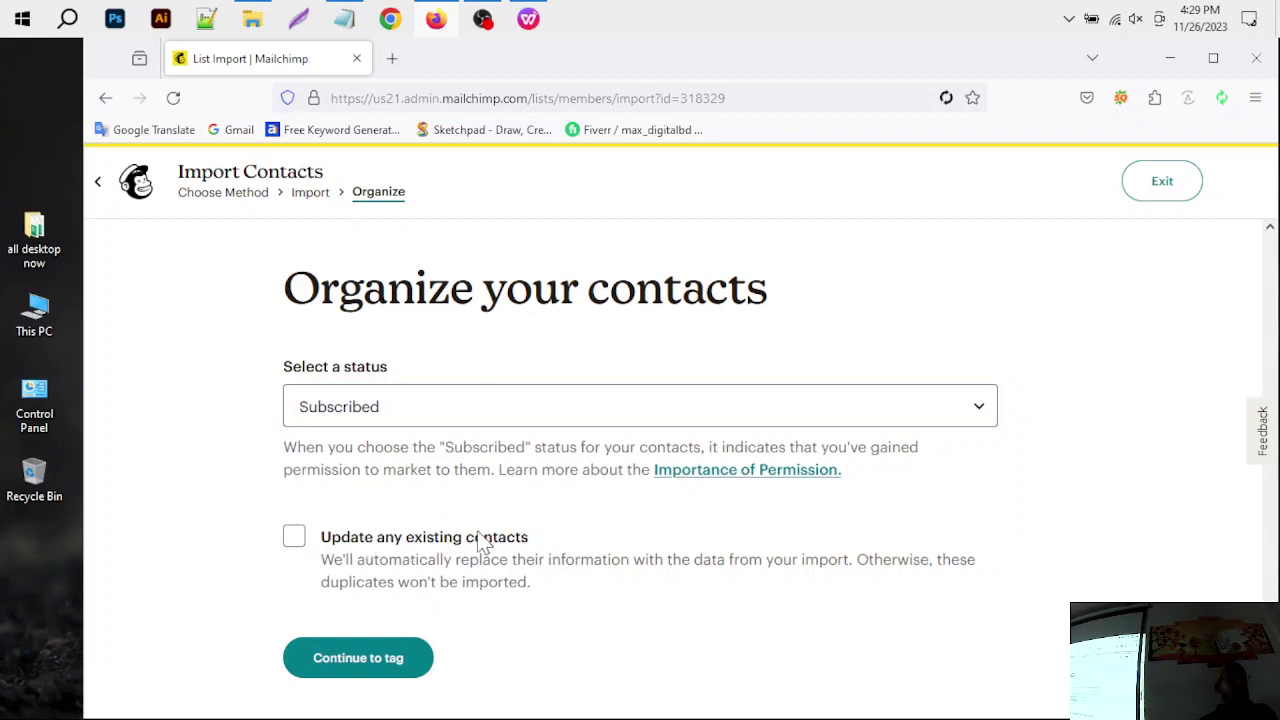
left_click(300, 540)
left_click(388, 662)
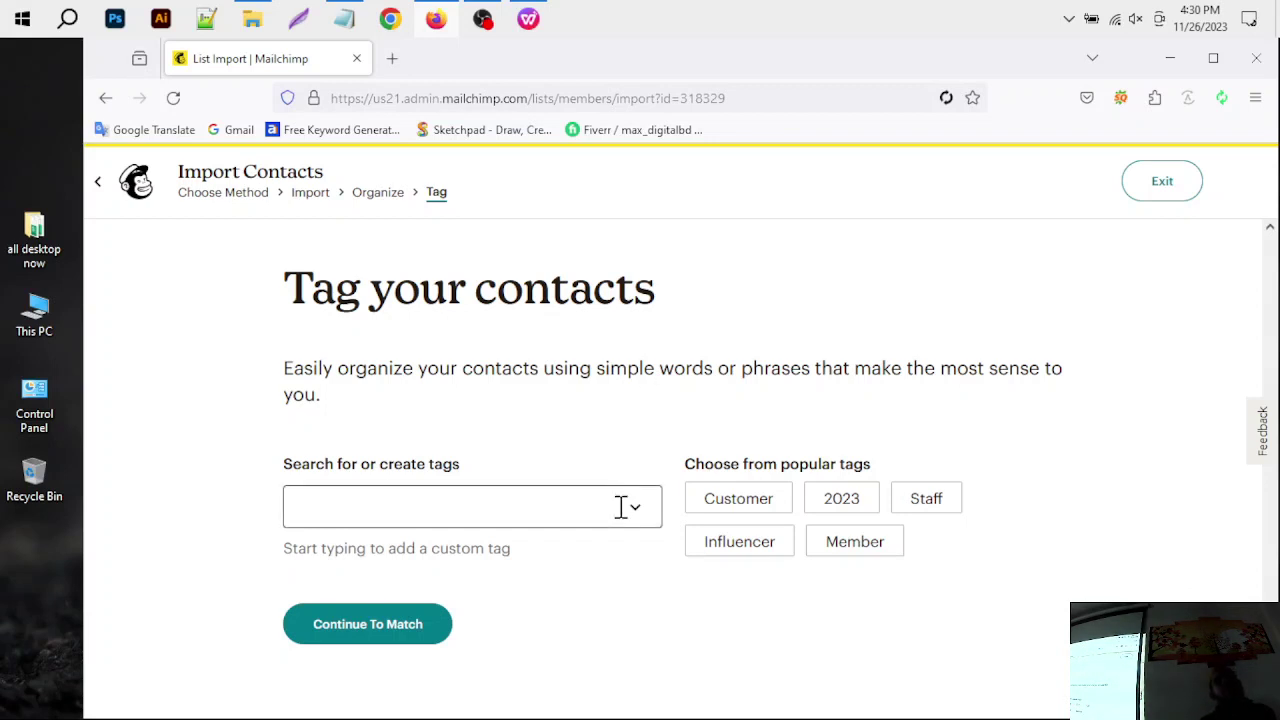
Step: Check the industry column in email collect.xlsx and create the tag "Digital marketing" for the imported contacts
left_click(552, 489)
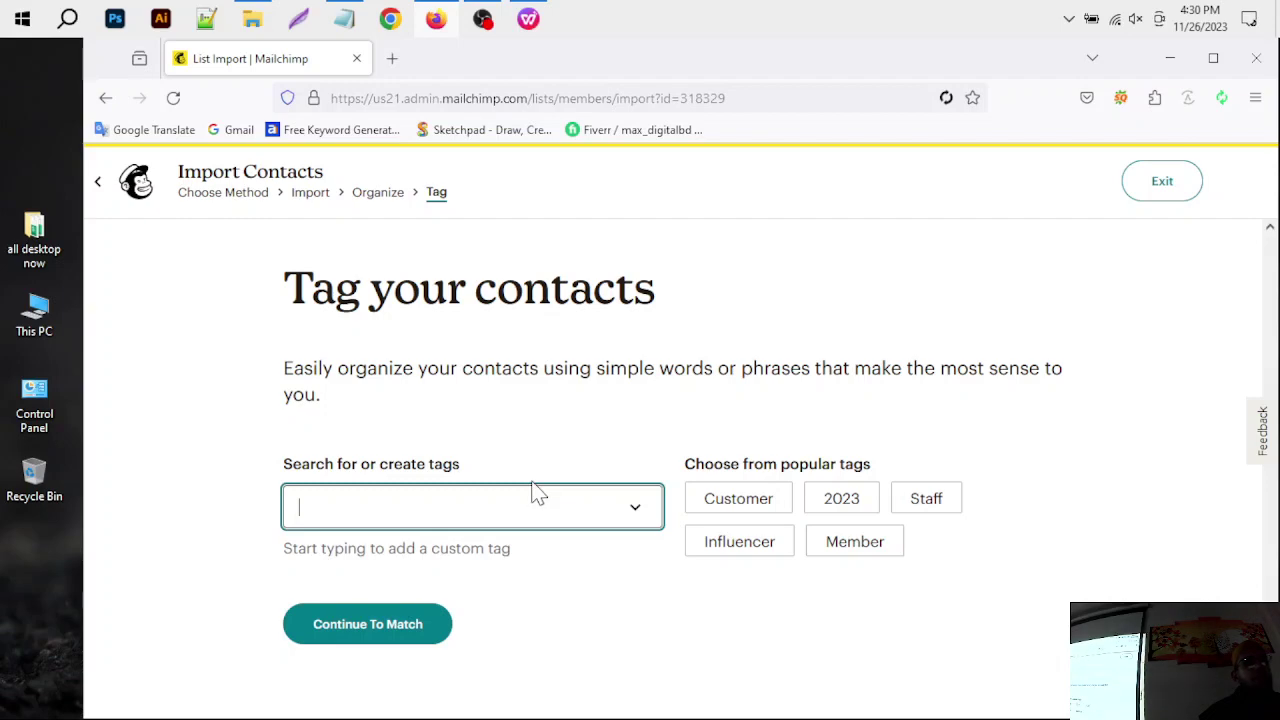
left_click(521, 24)
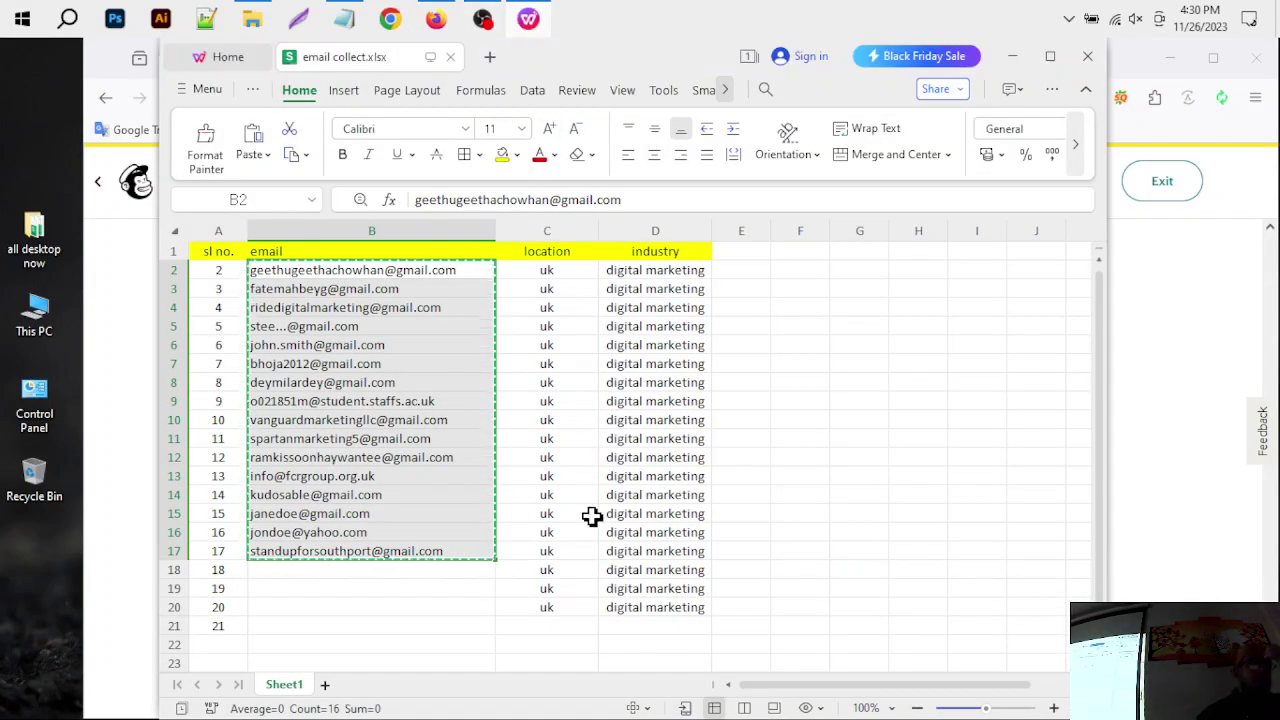
left_click(1012, 58)
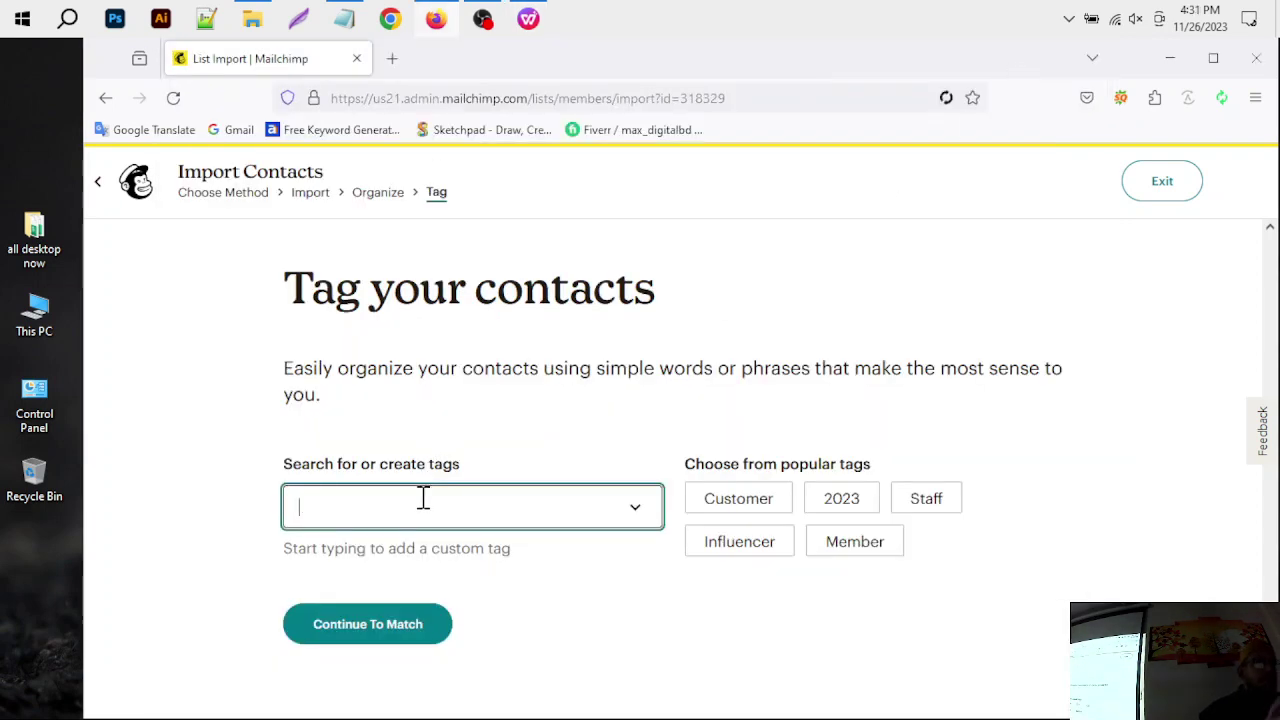
type("DI")
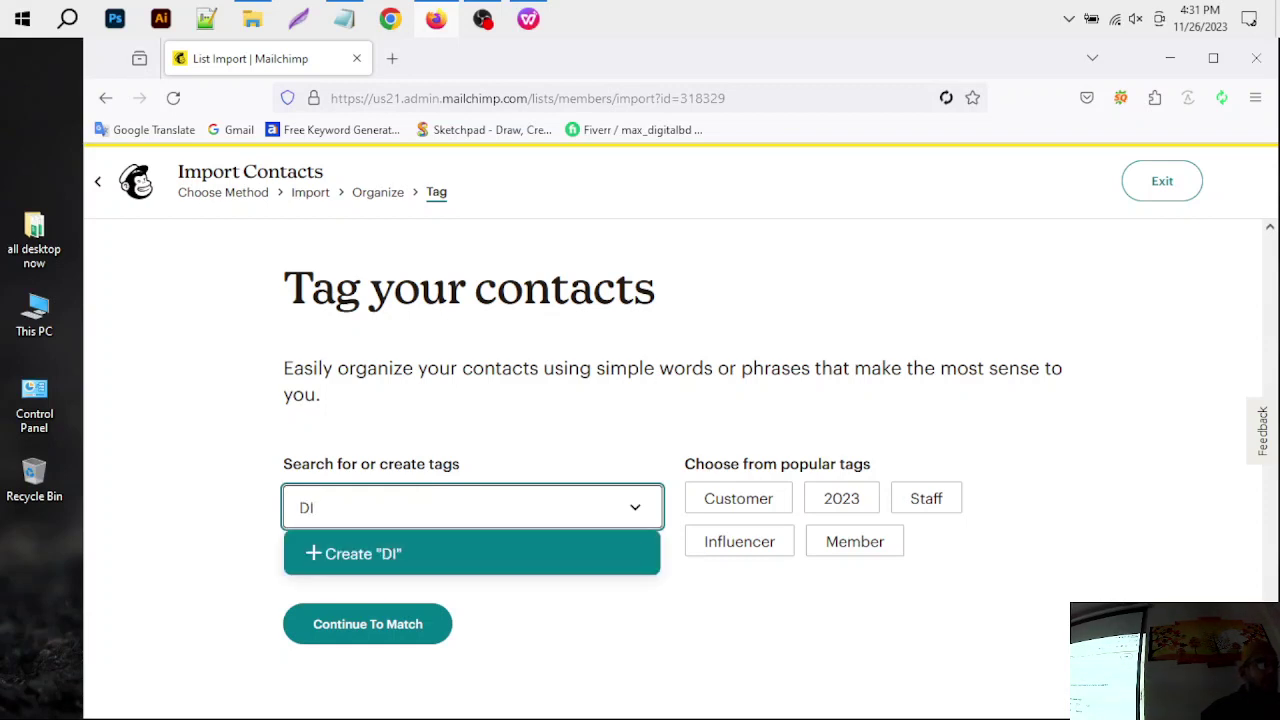
type("G")
key("BackSpace")
type("gital market")
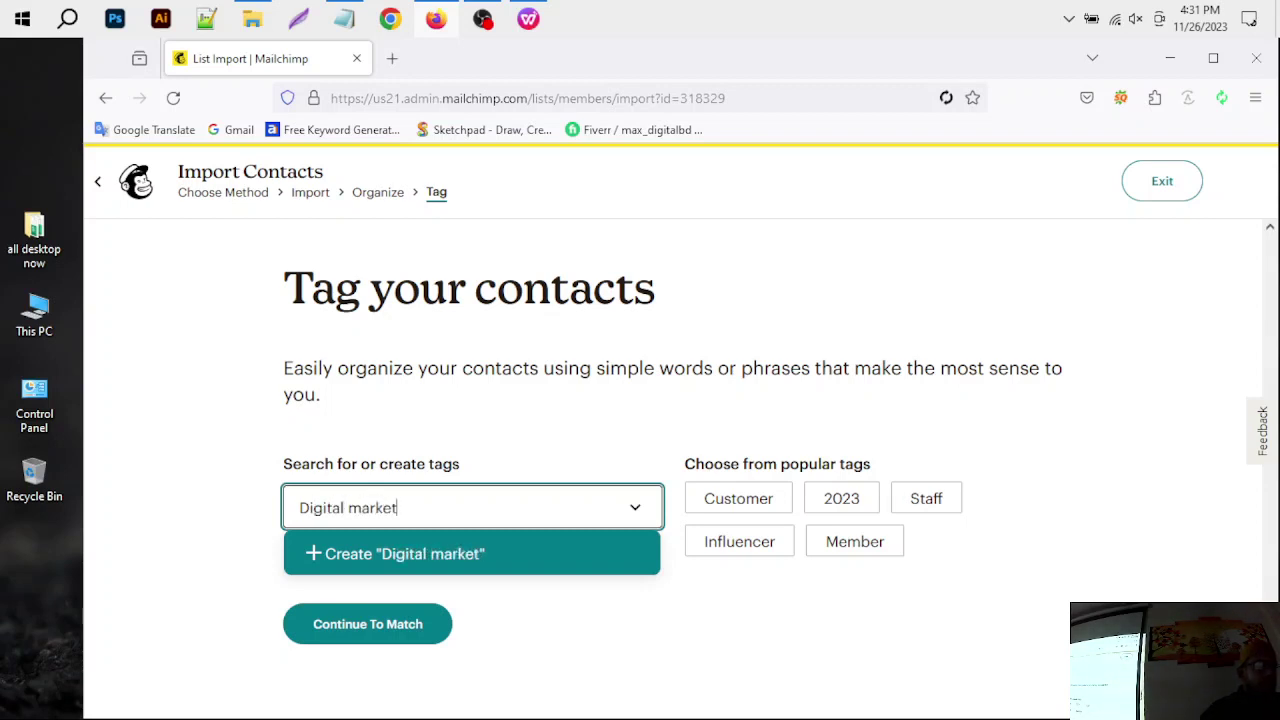
type("ing")
key("Return")
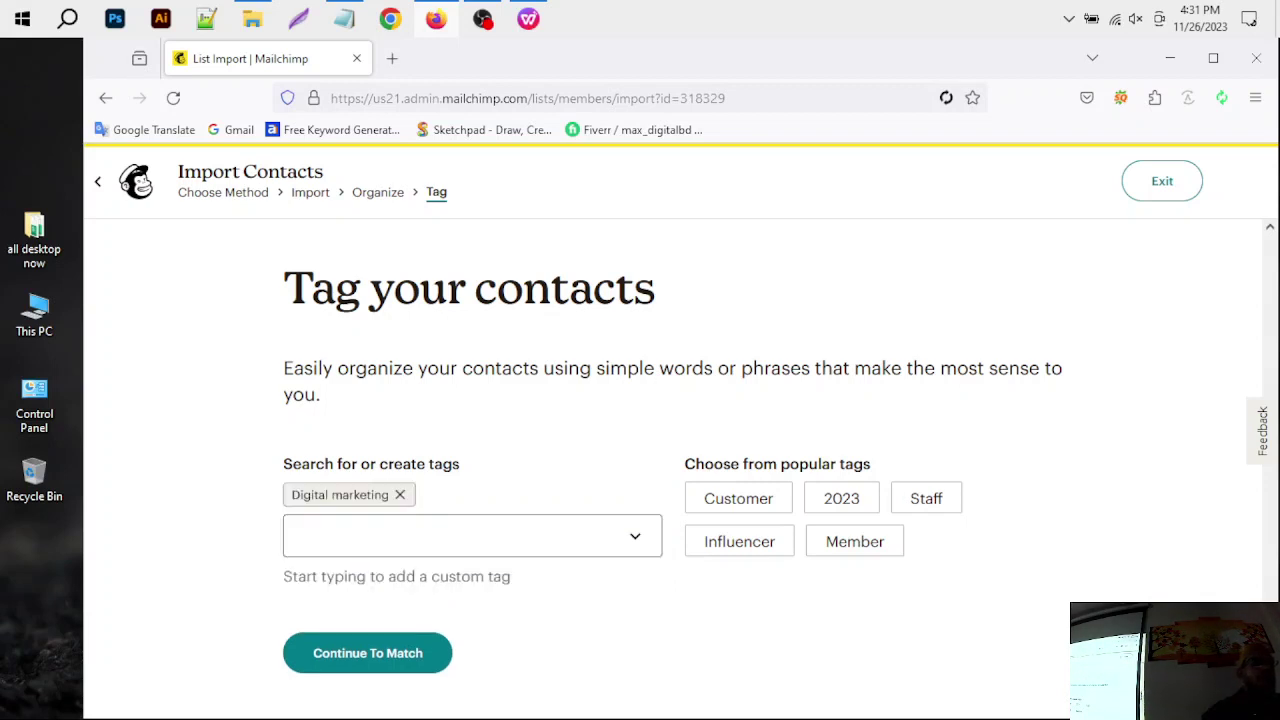
Step: Try to add a second custom tag named "marketing" to the imported contacts
left_click(449, 538)
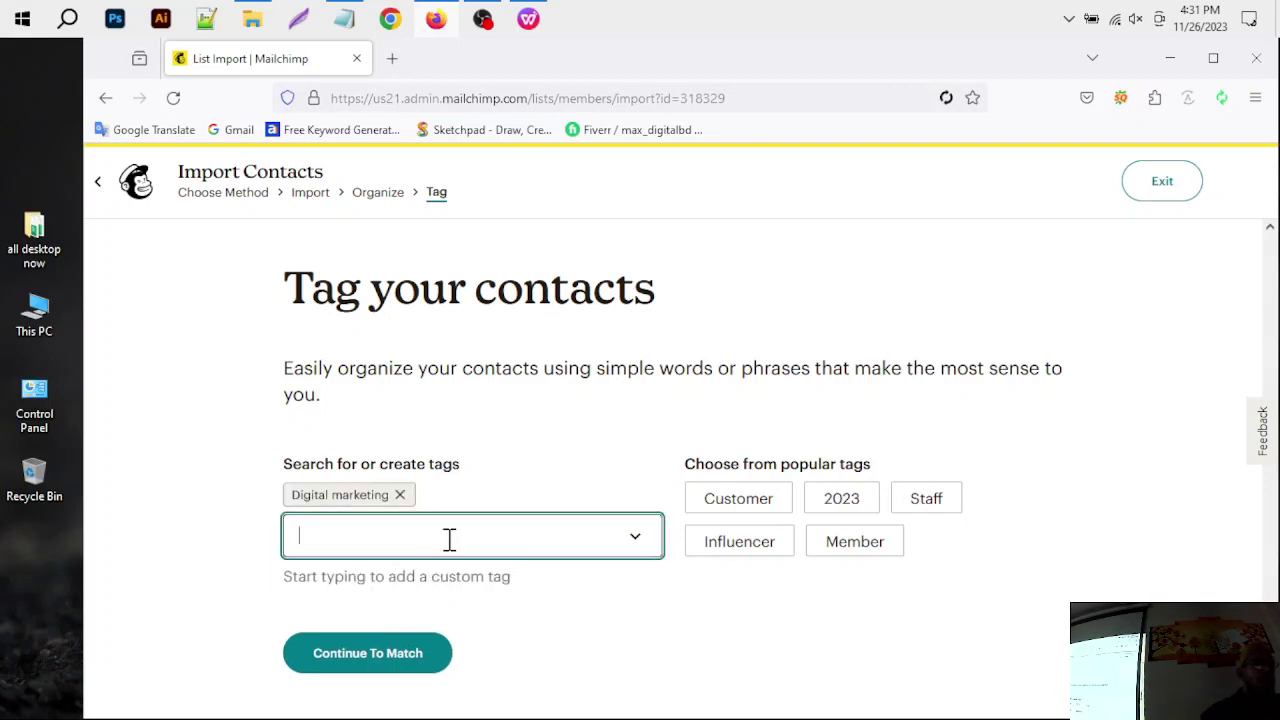
type("mar")
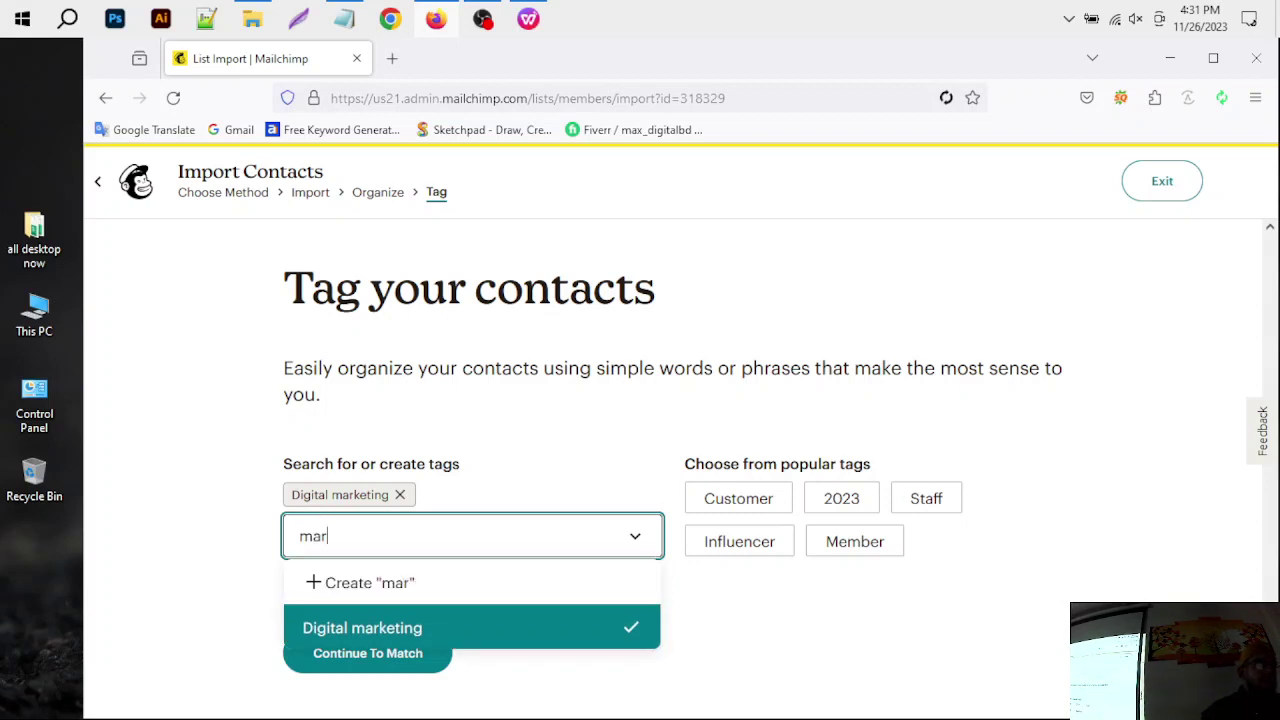
type("keting")
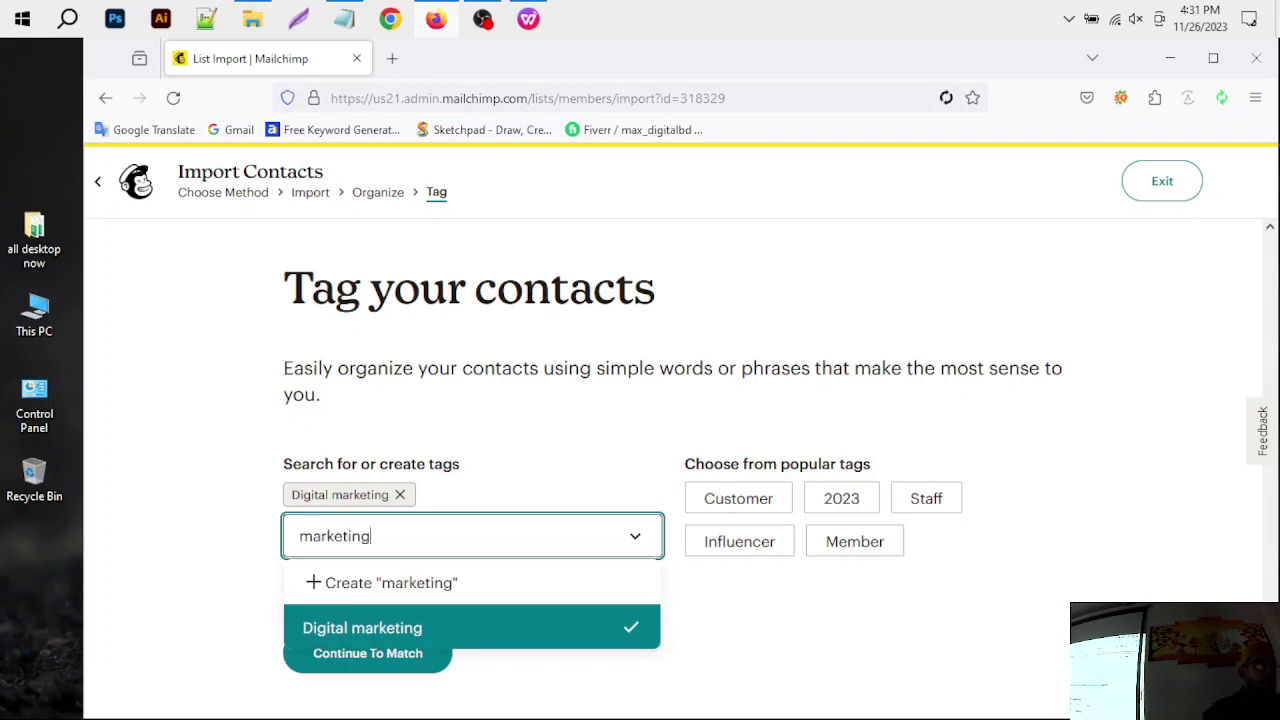
key("Return")
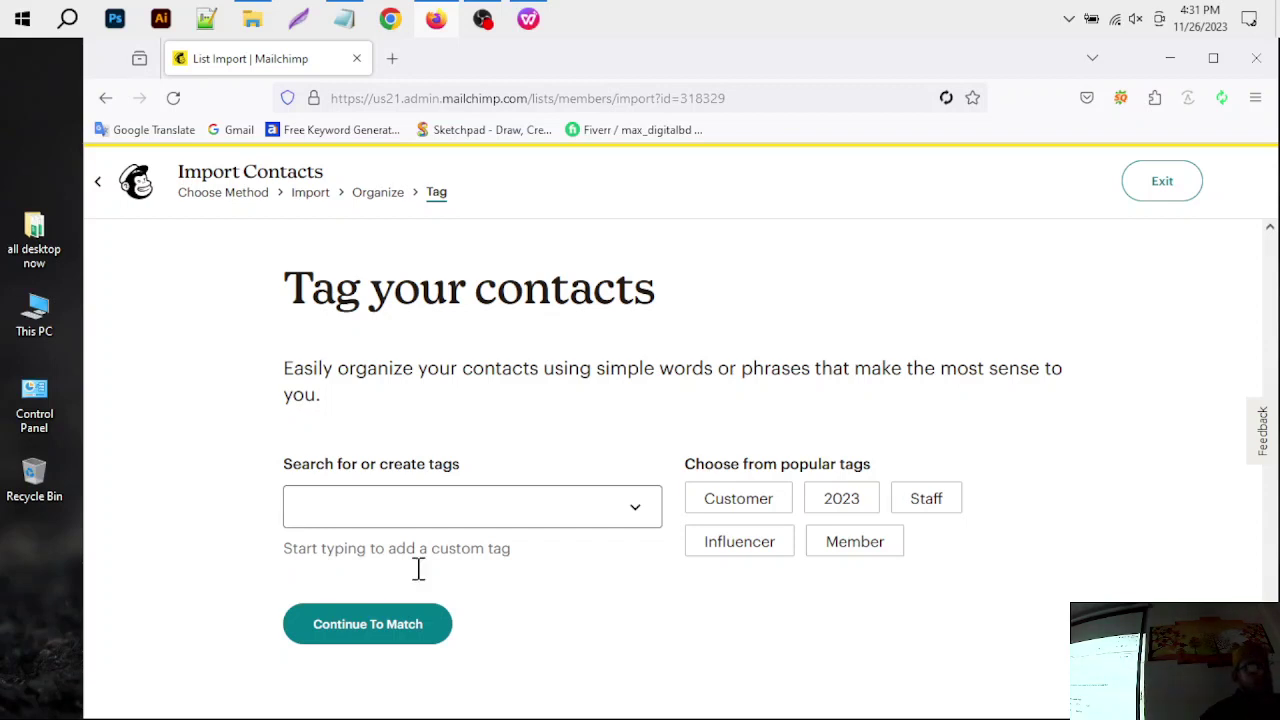
Step: Create the custom tags "marketing" and "sales" for the imported contacts
left_click(418, 518)
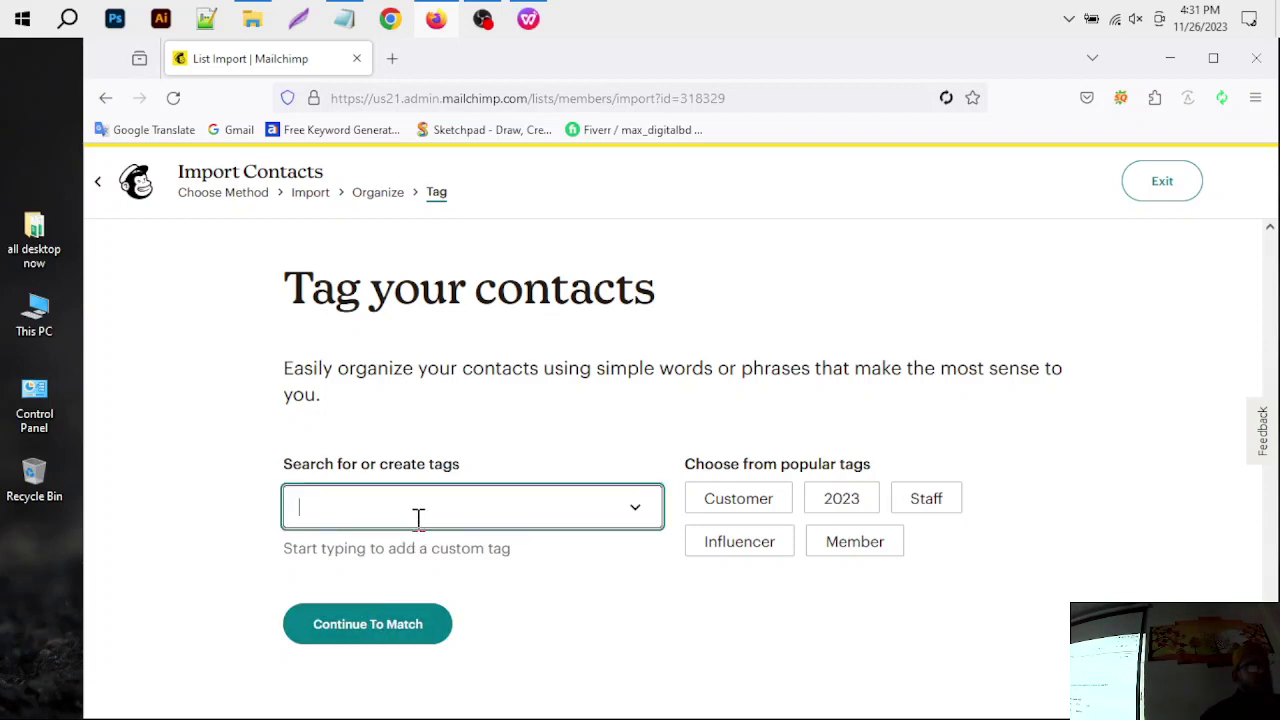
type("m")
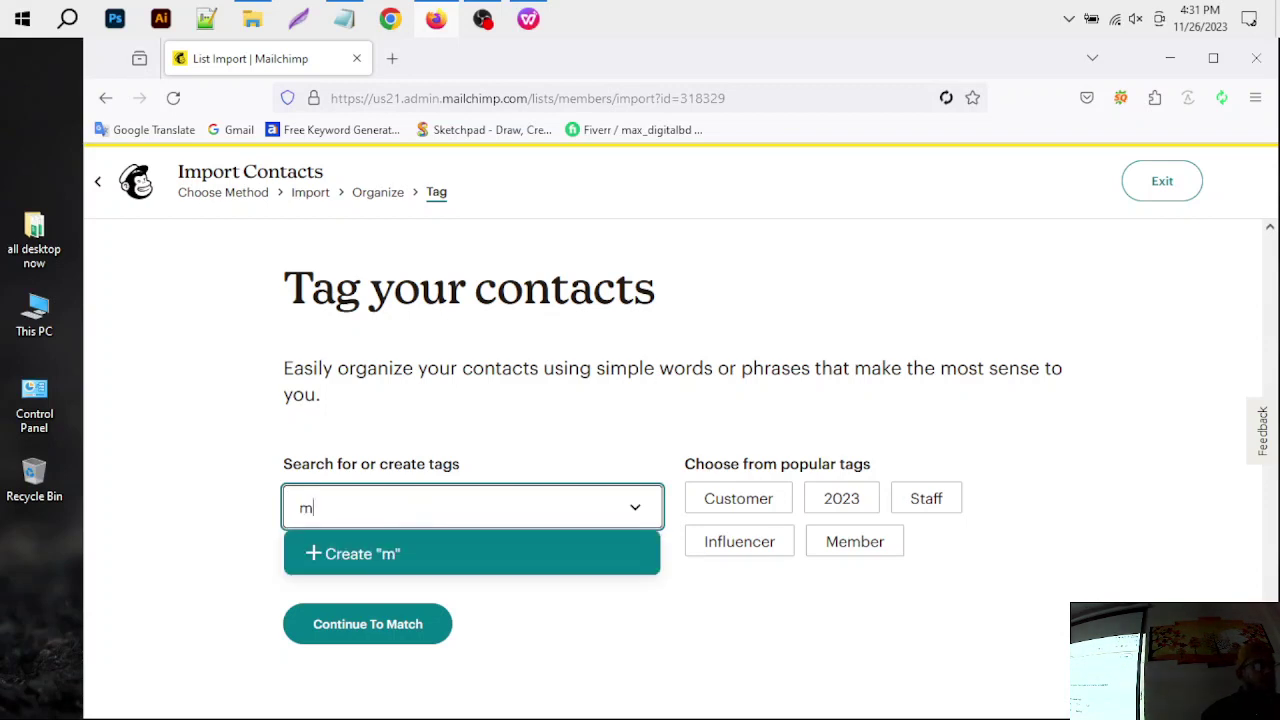
type("arketing")
key("Return")
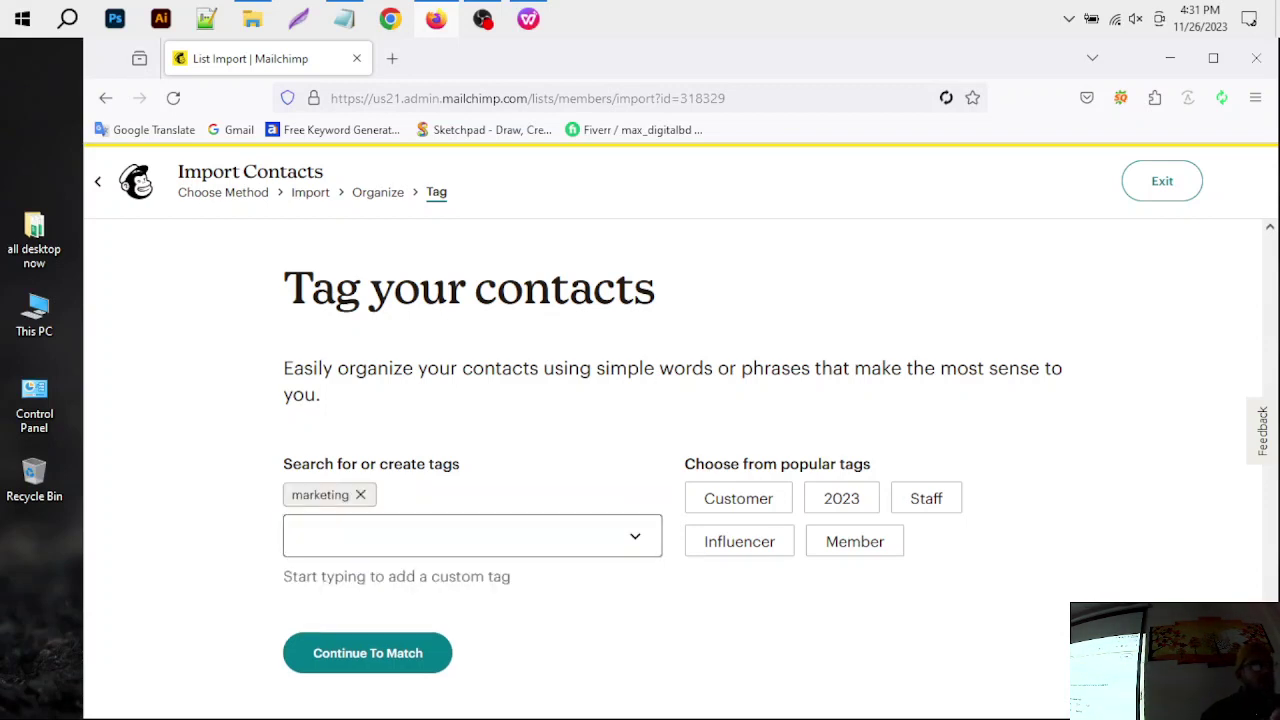
left_click(367, 536)
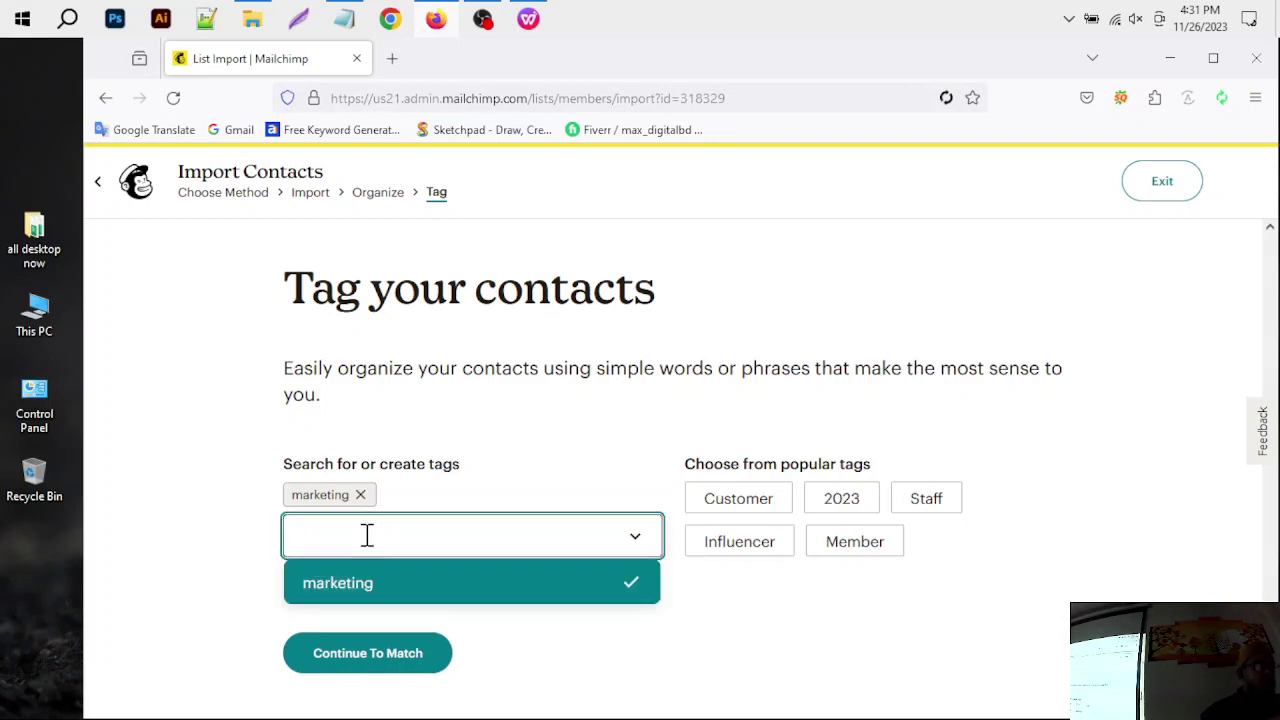
type("sales")
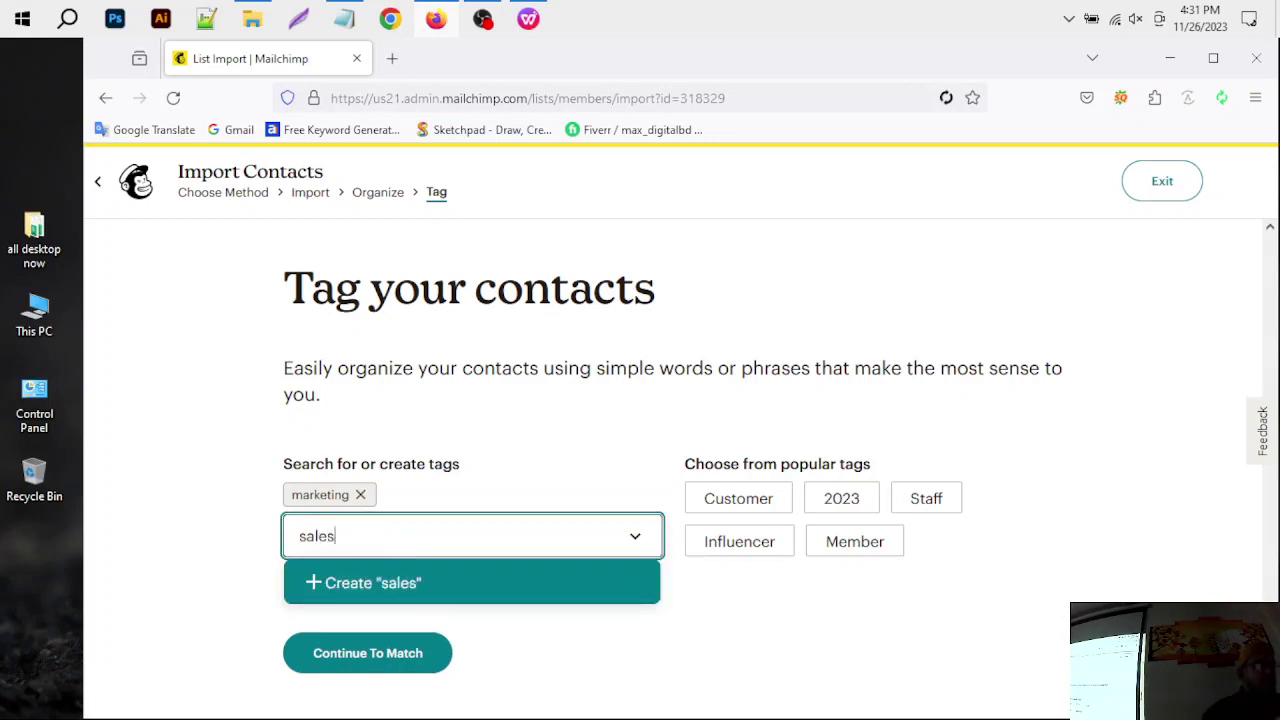
key("Return")
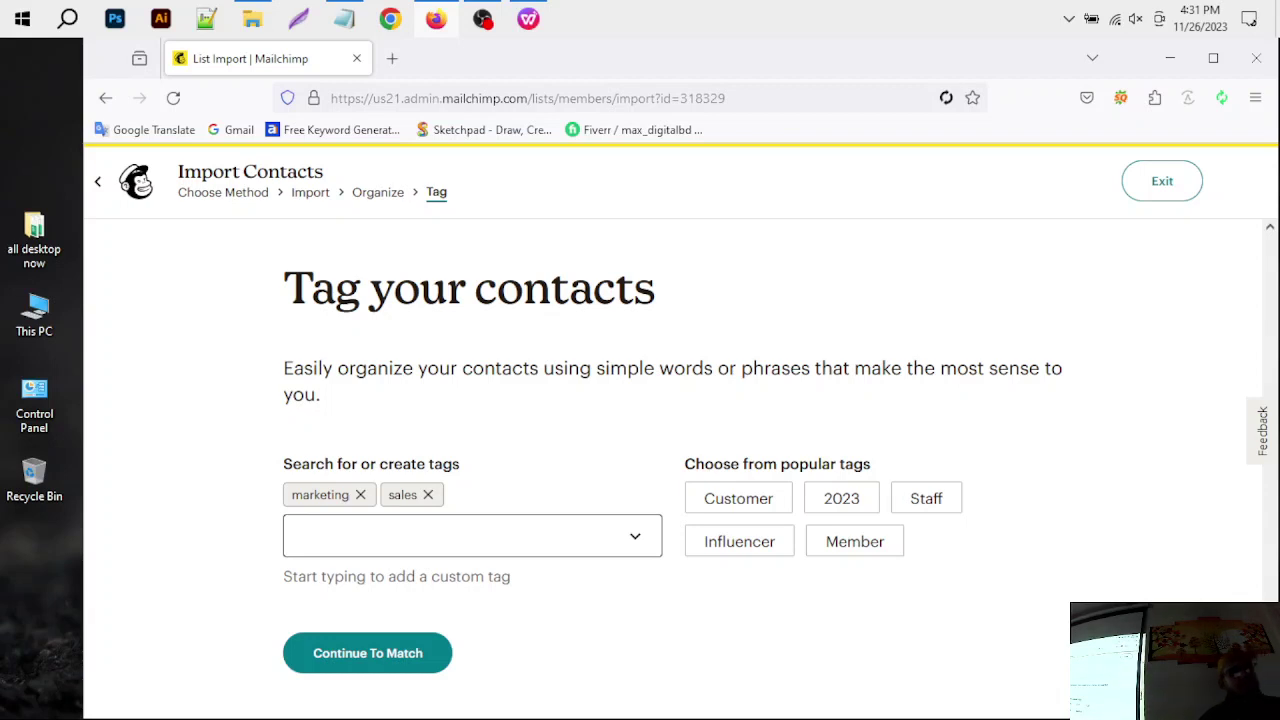
Step: Add the popular tags 2023 and Customer to the imported contacts and continue to column matching
left_click(841, 500)
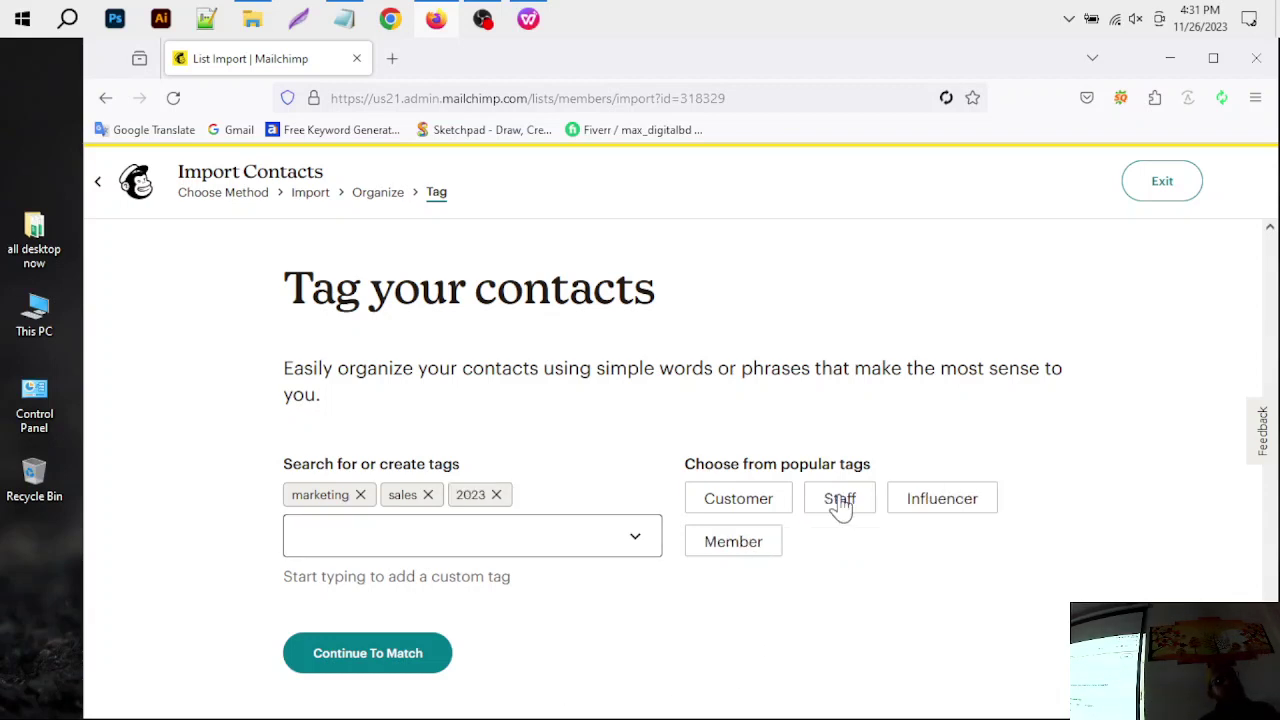
left_click(738, 505)
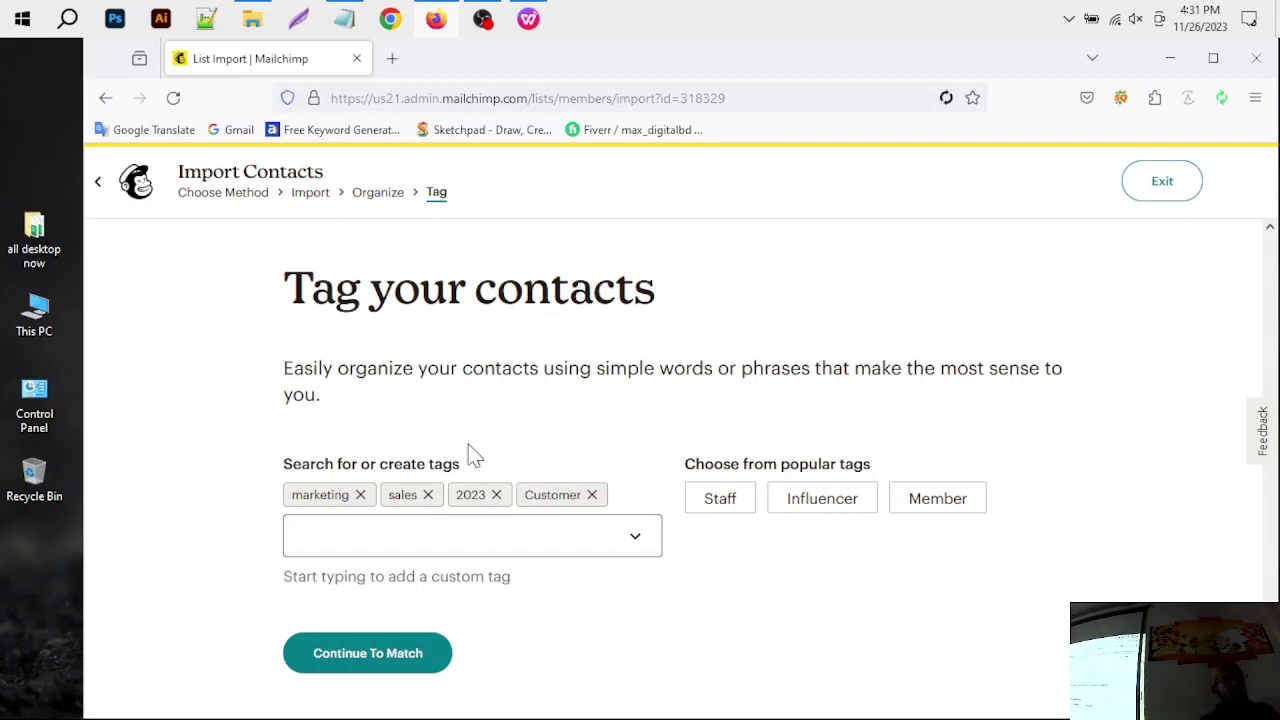
left_click(326, 656)
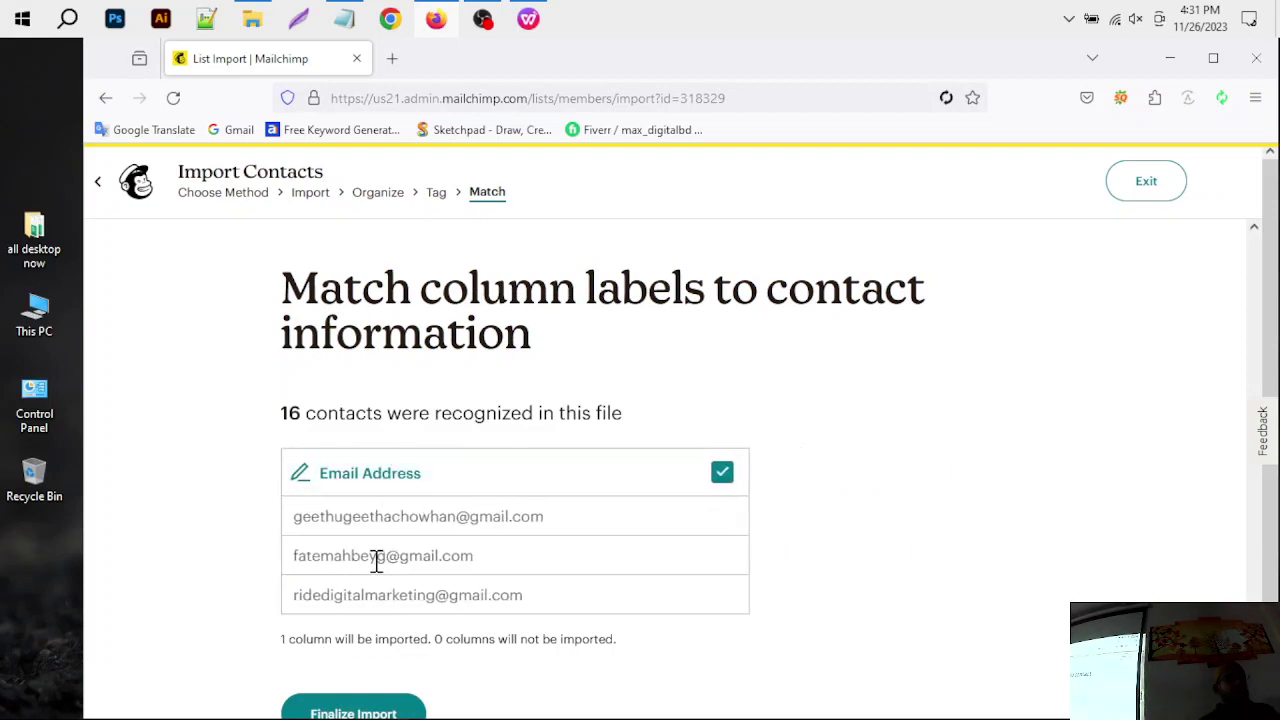
Step: Finalize and complete the contact import with the Email Address column matched, and return to campaign creation
scroll(459, 549, "down", 1)
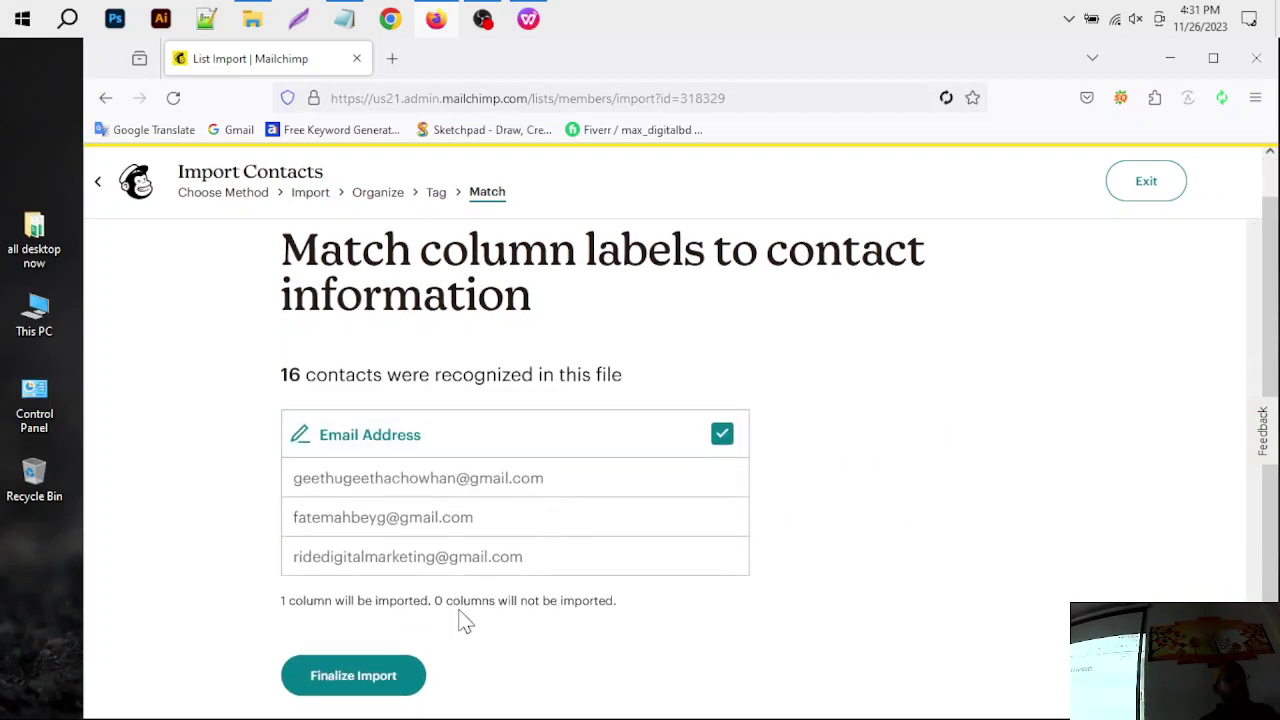
left_click(340, 677)
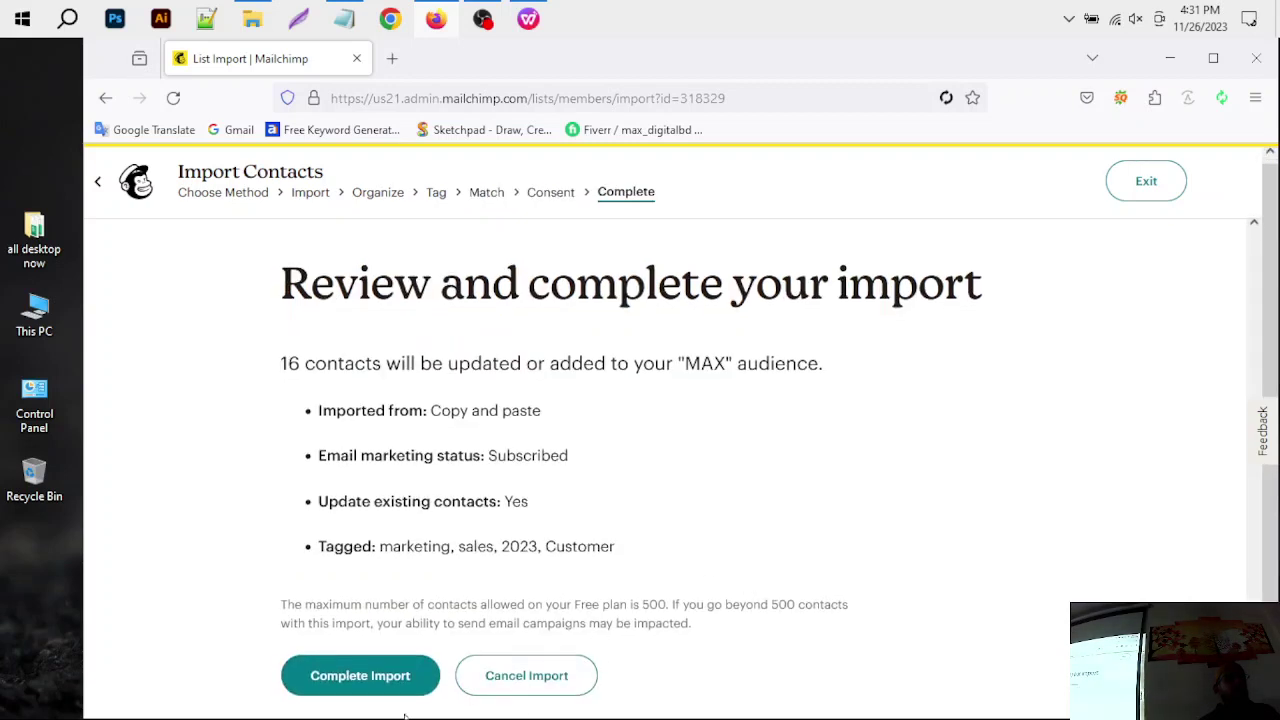
left_click(352, 682)
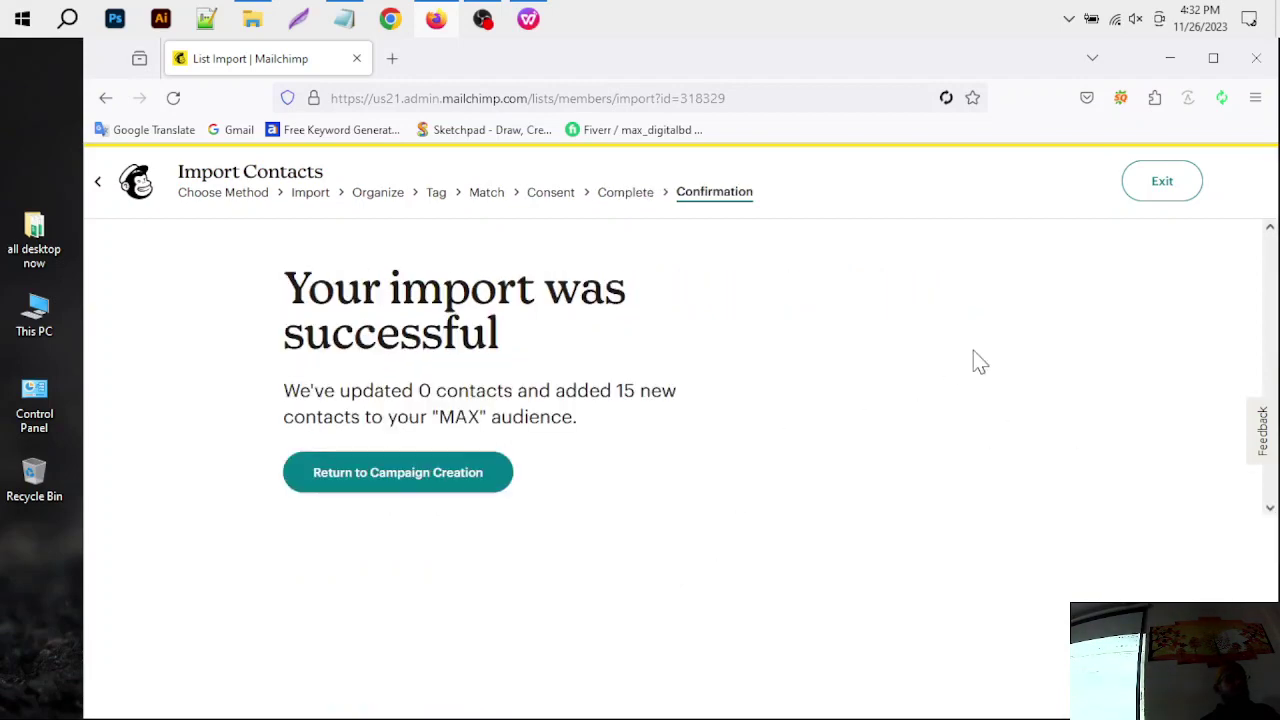
left_click(450, 480)
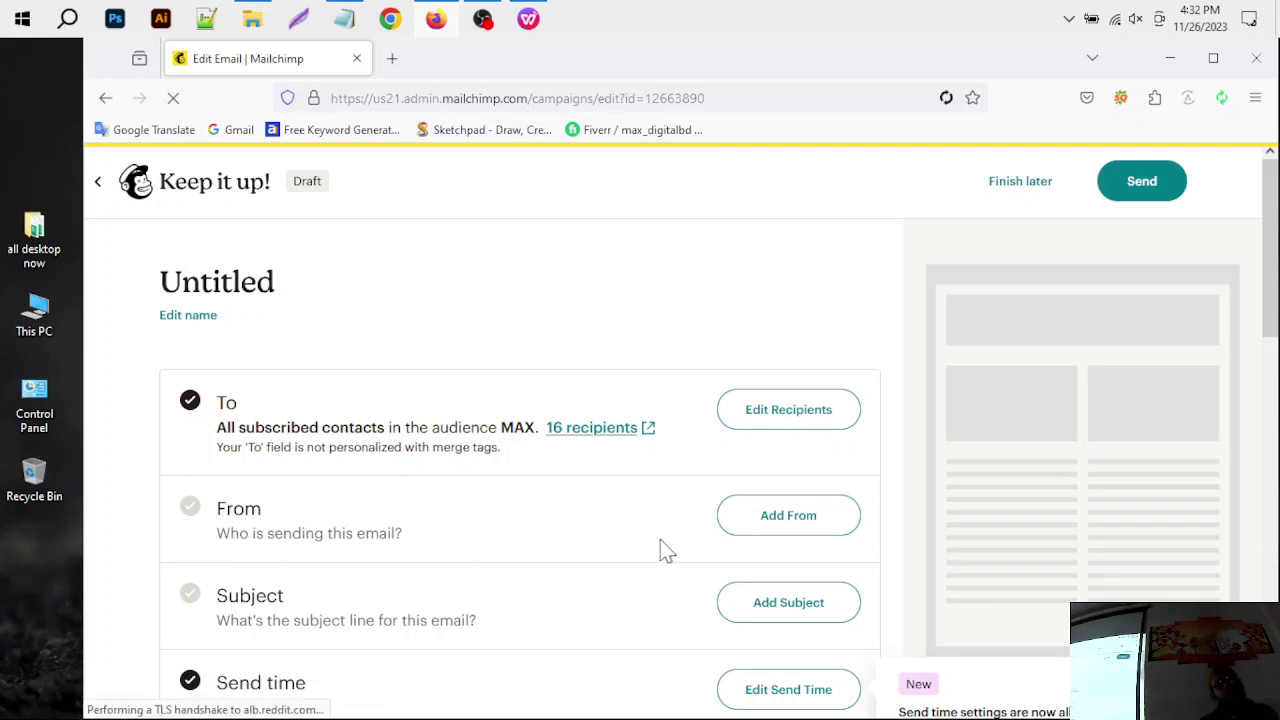
Step: Open the campaign's sender details and try to save them with the prefilled name and email address
left_click(797, 516)
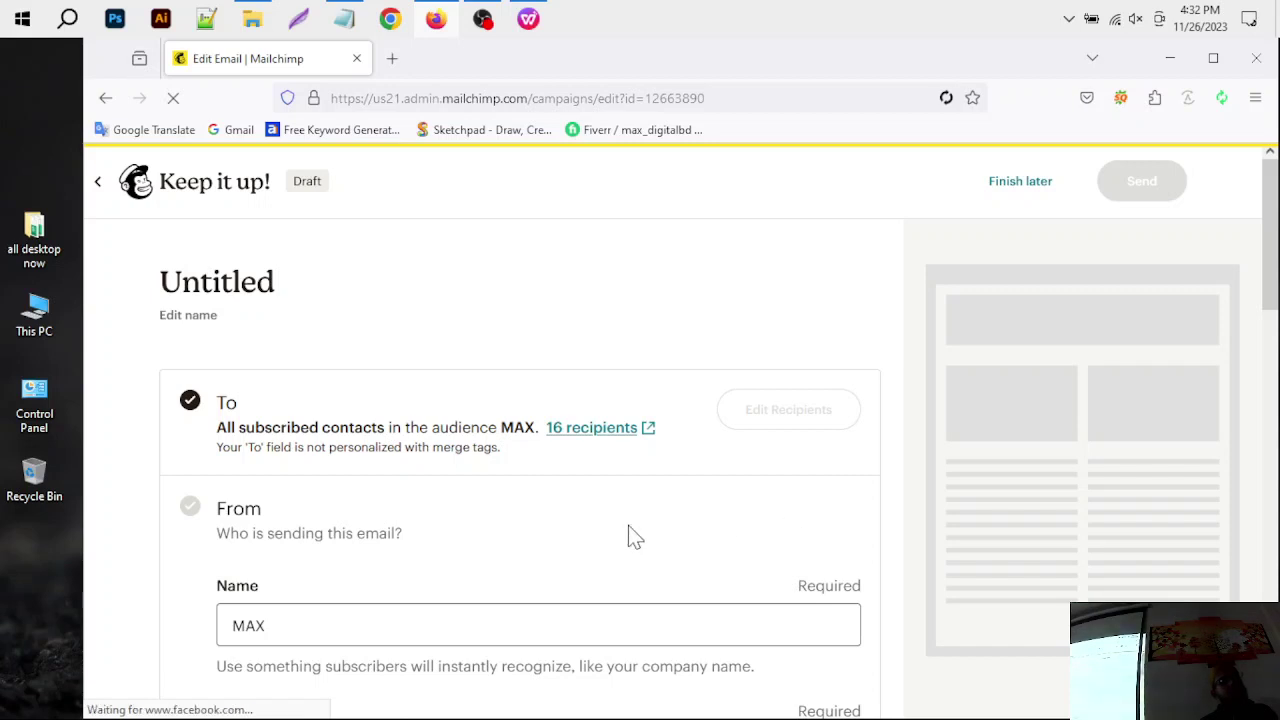
scroll(629, 534, "down", 3)
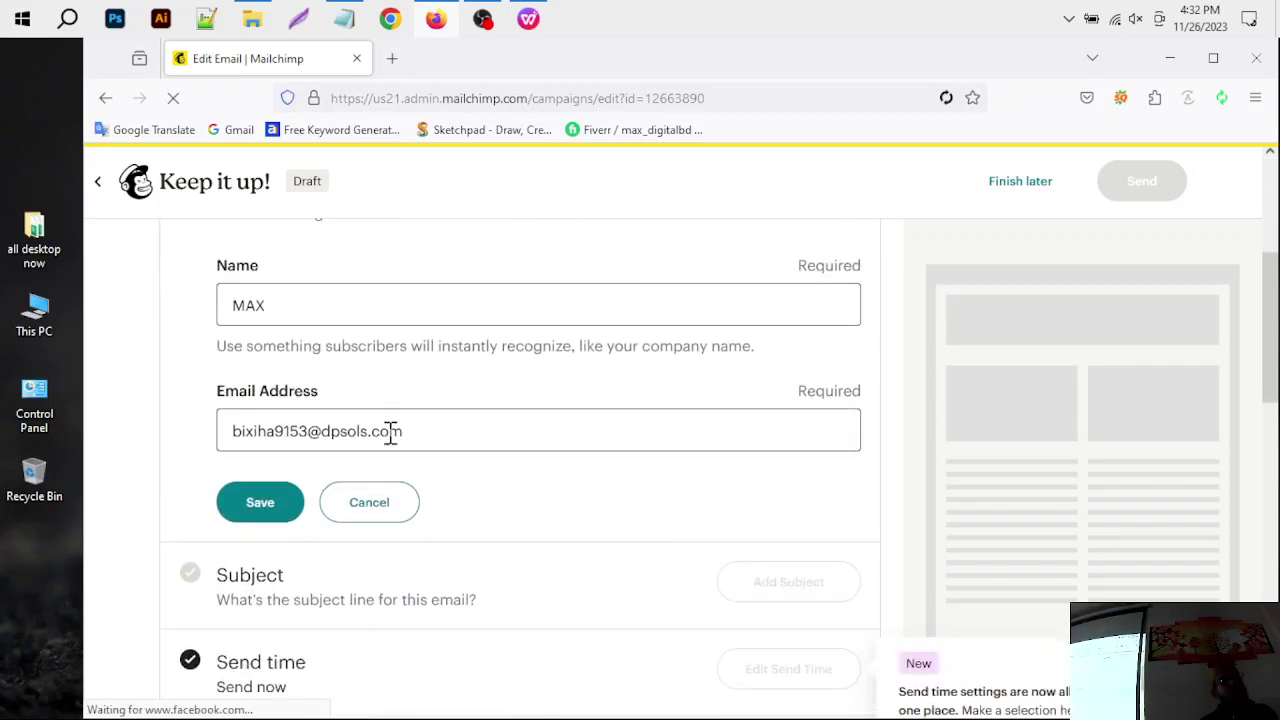
left_click(260, 502)
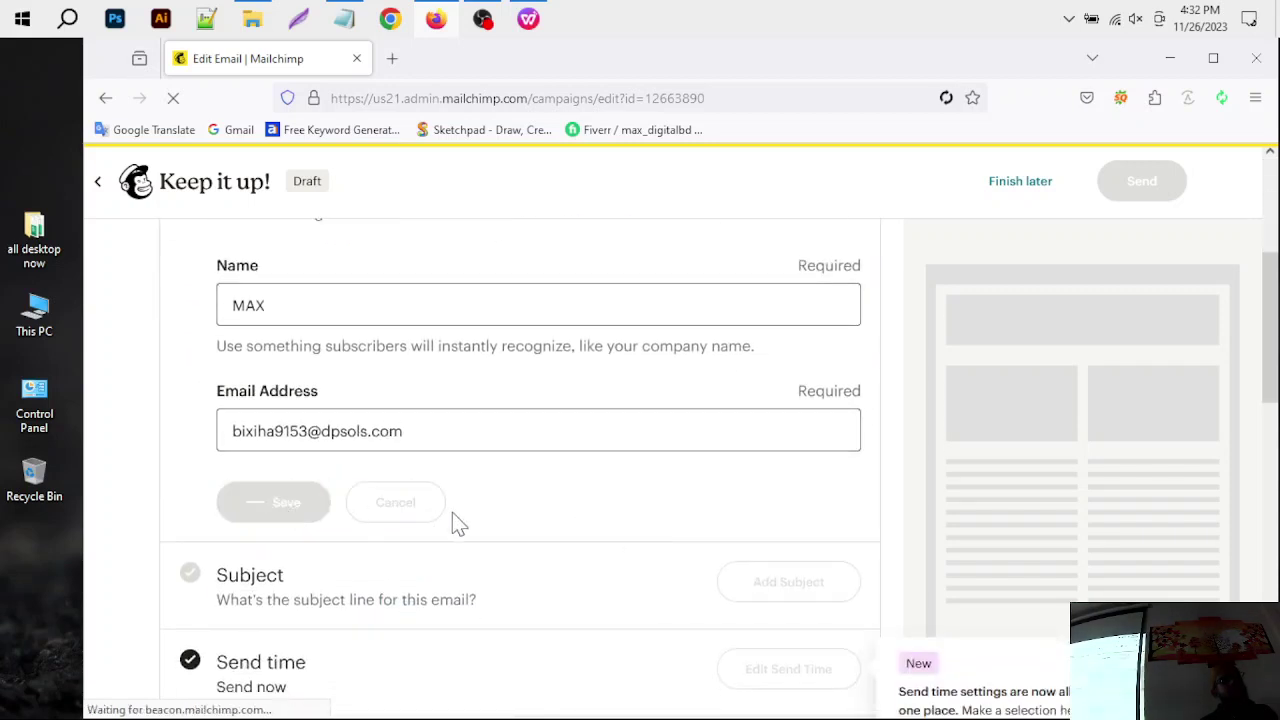
scroll(452, 523, "up", 2)
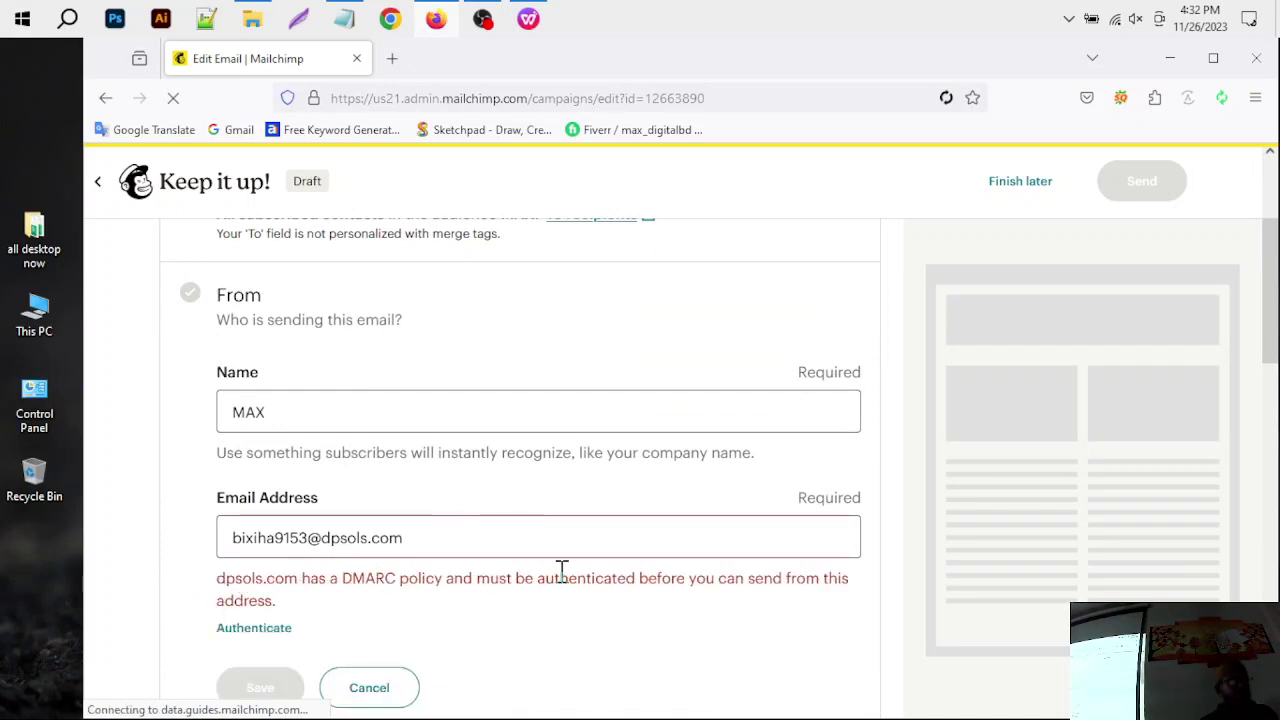
Step: Replace the domain of the sender's email address with gmail.com and save the sender details
left_click(304, 538)
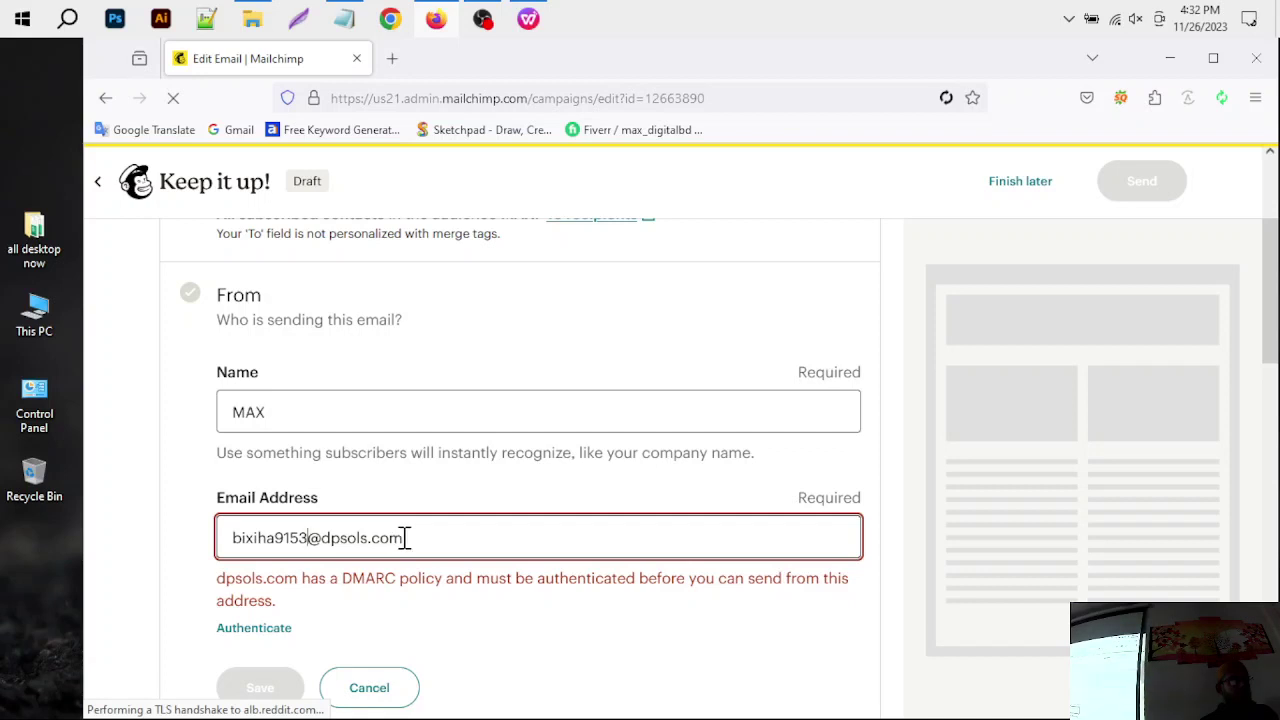
left_click_drag(405, 538, 320, 530)
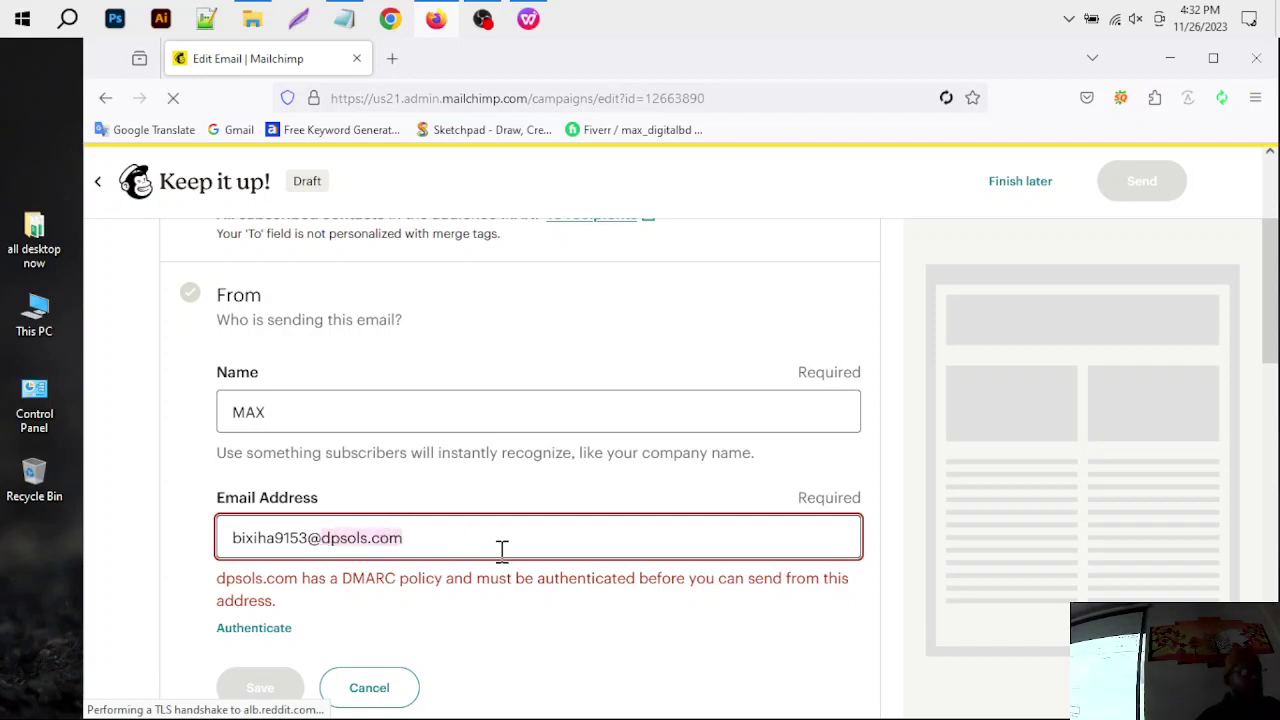
type("gma")
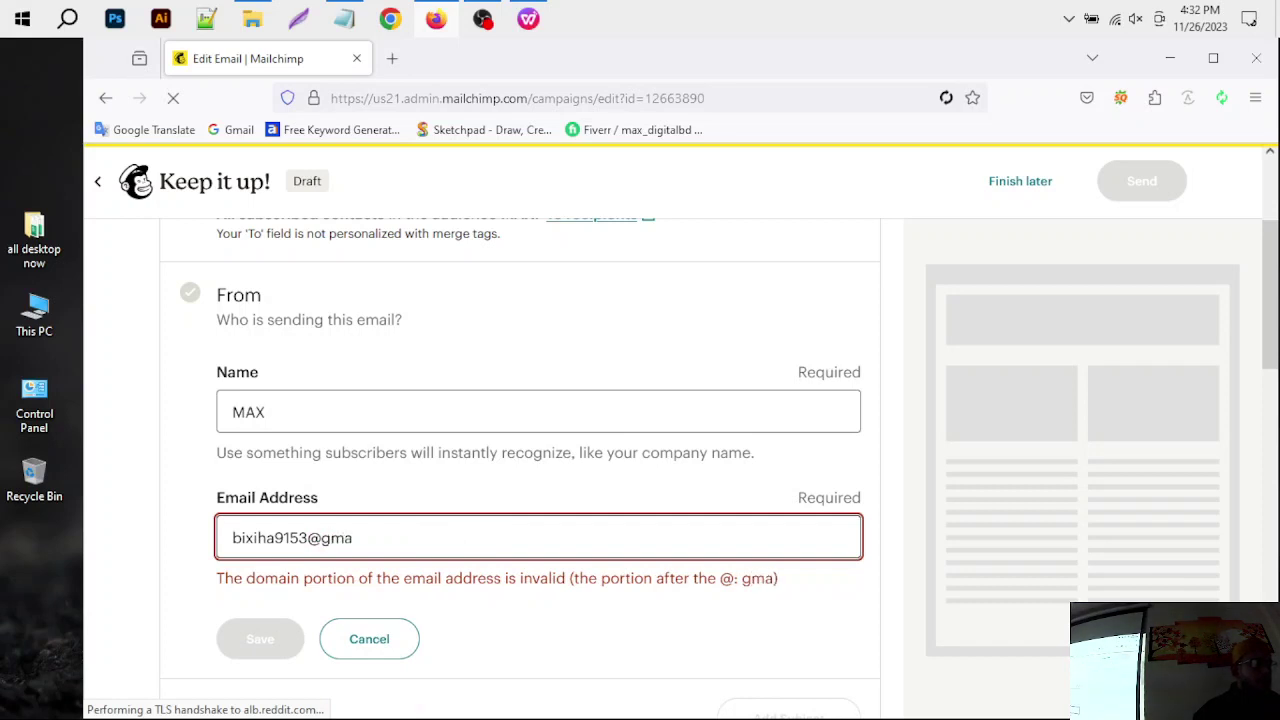
type("il.c")
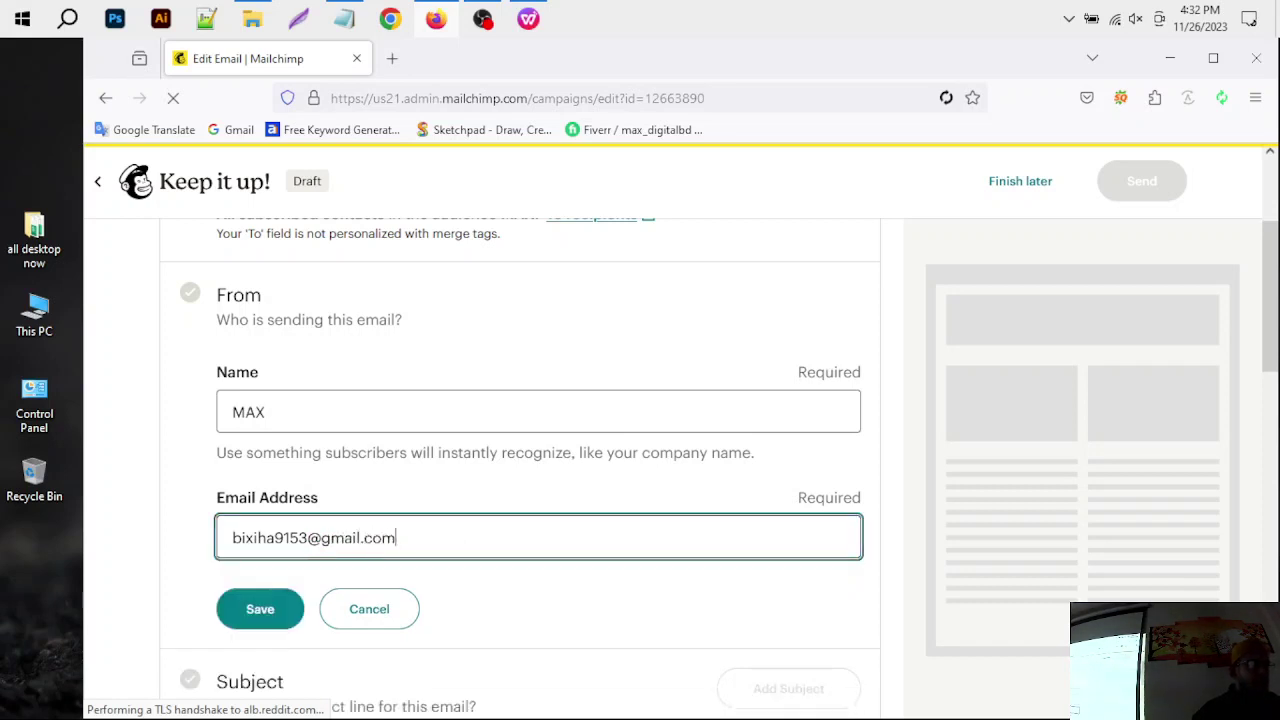
type("om")
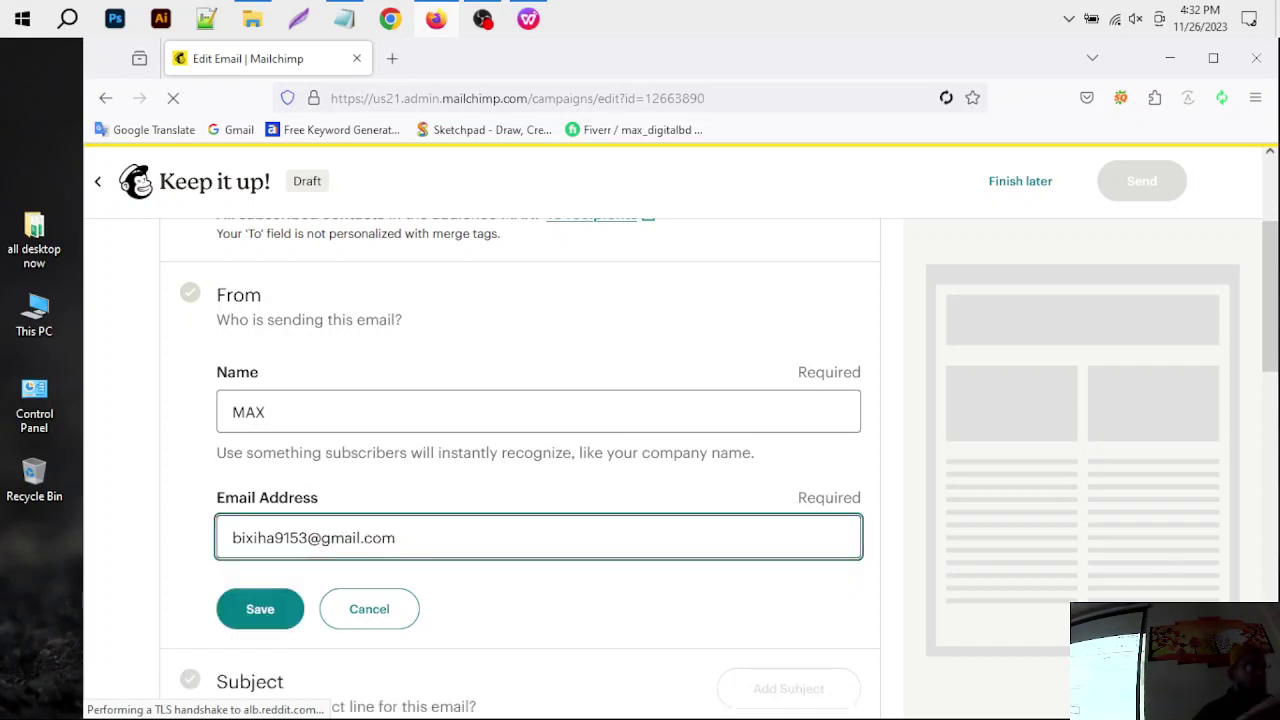
left_click(268, 618)
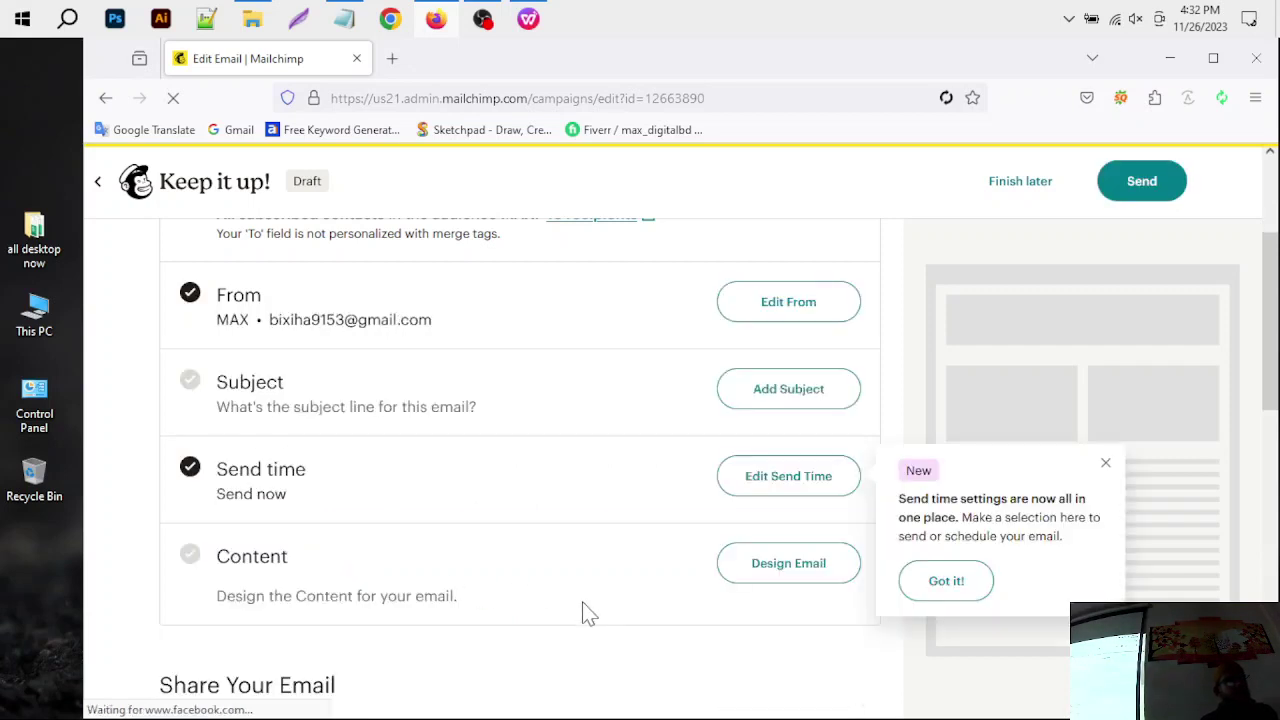
Step: Add the campaign's subject line "50% off for 20 people"
scroll(560, 600, "up", 2)
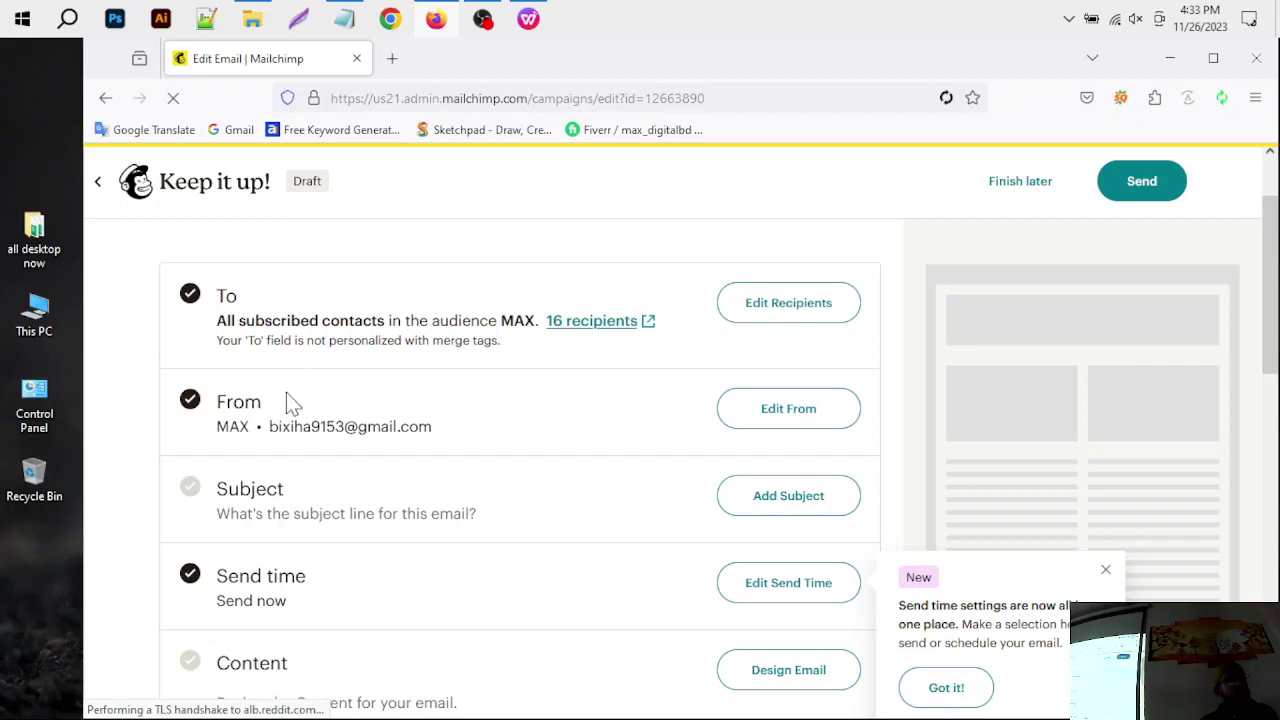
scroll(286, 400, "down", 2)
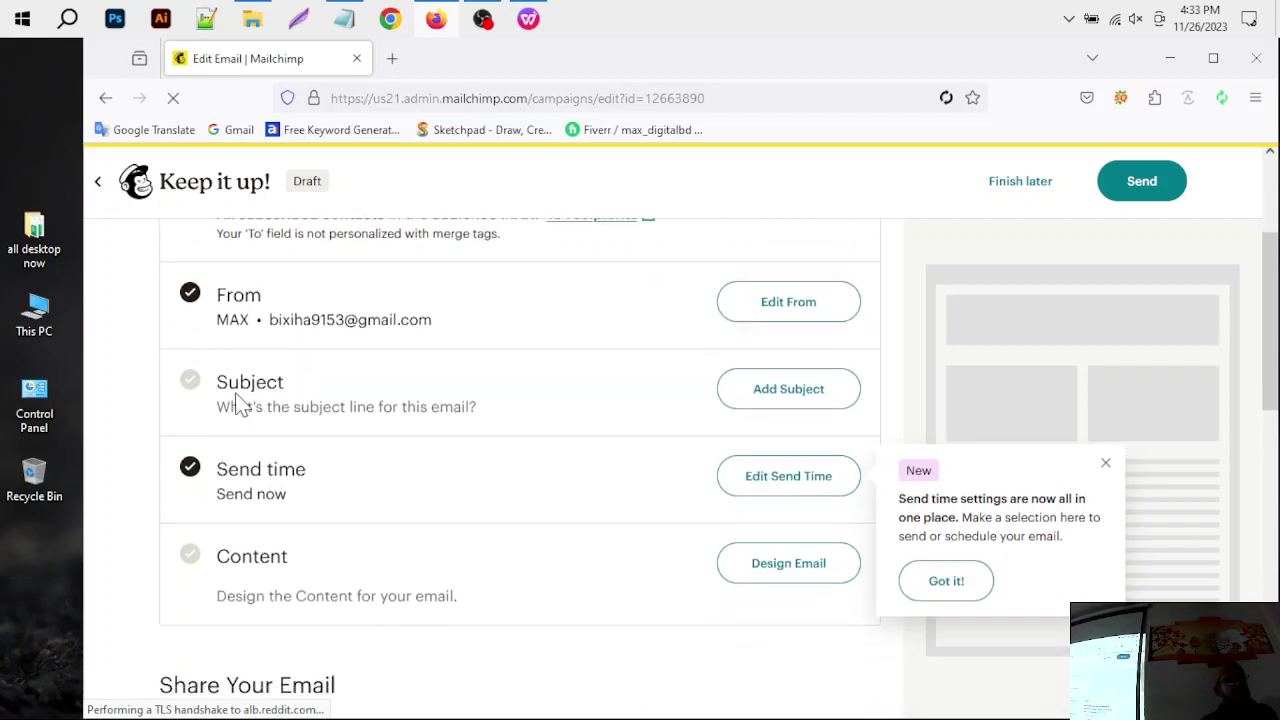
left_click(789, 390)
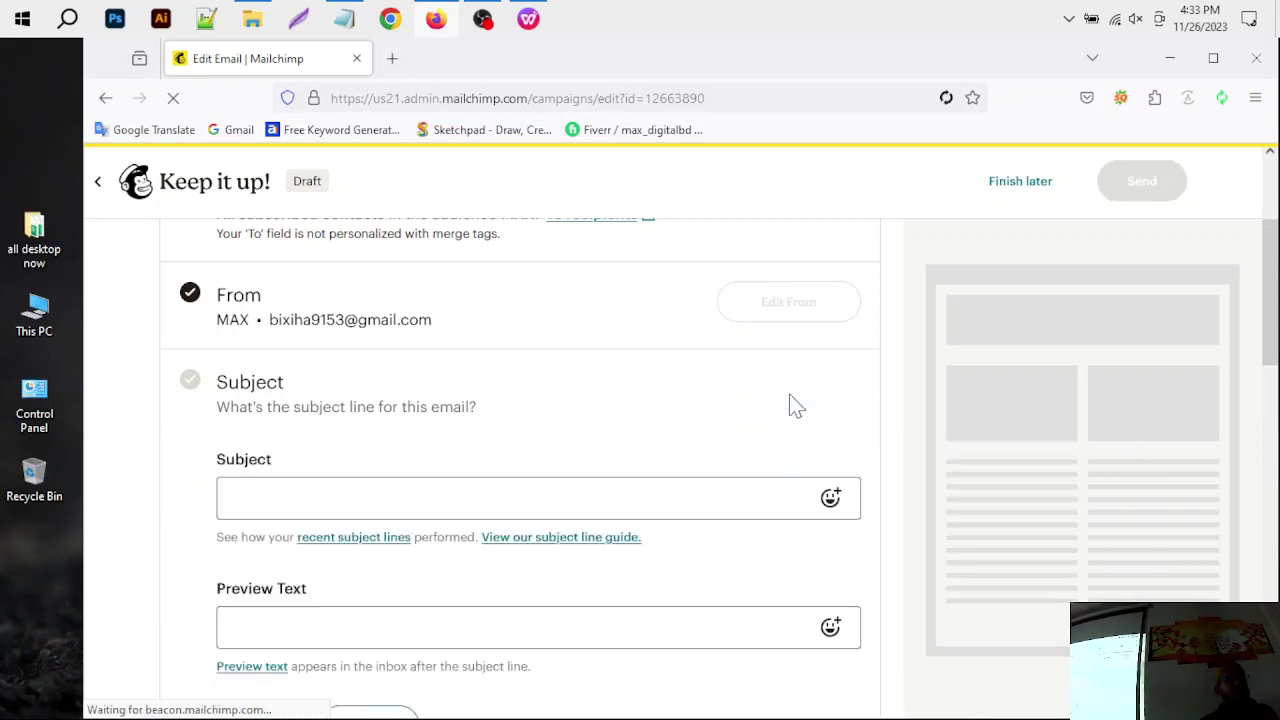
left_click(637, 498)
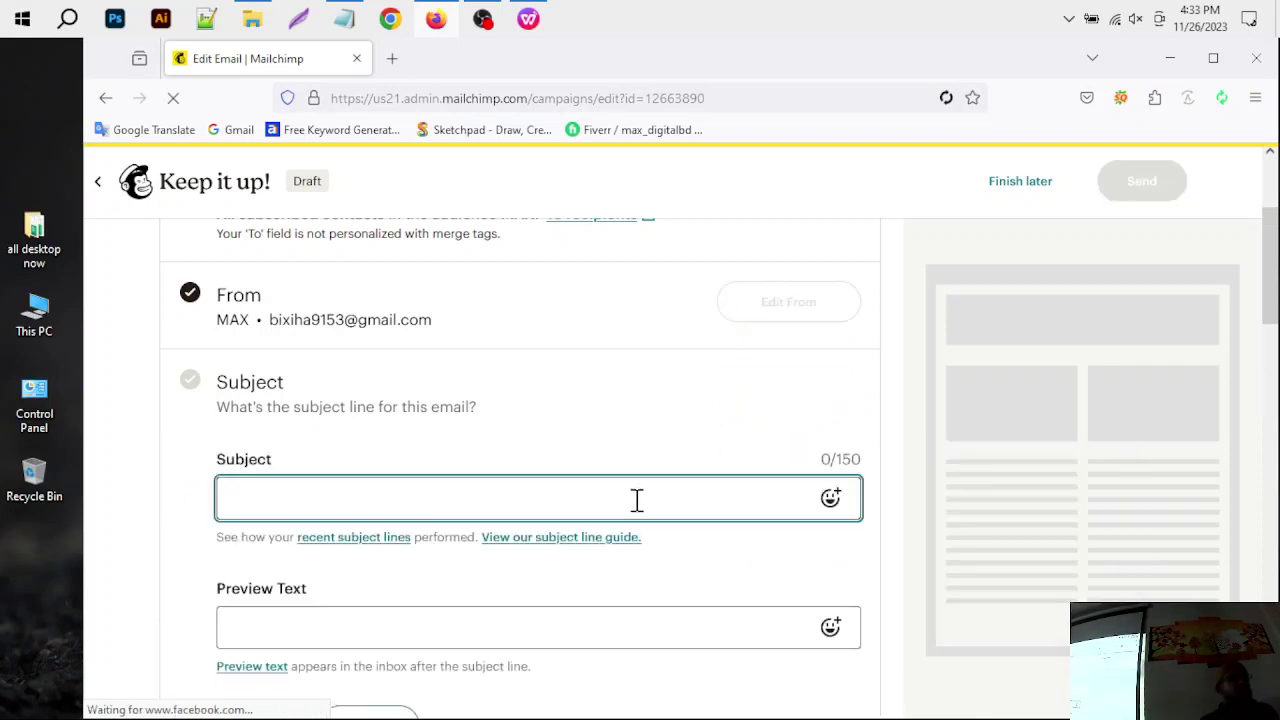
type("5")
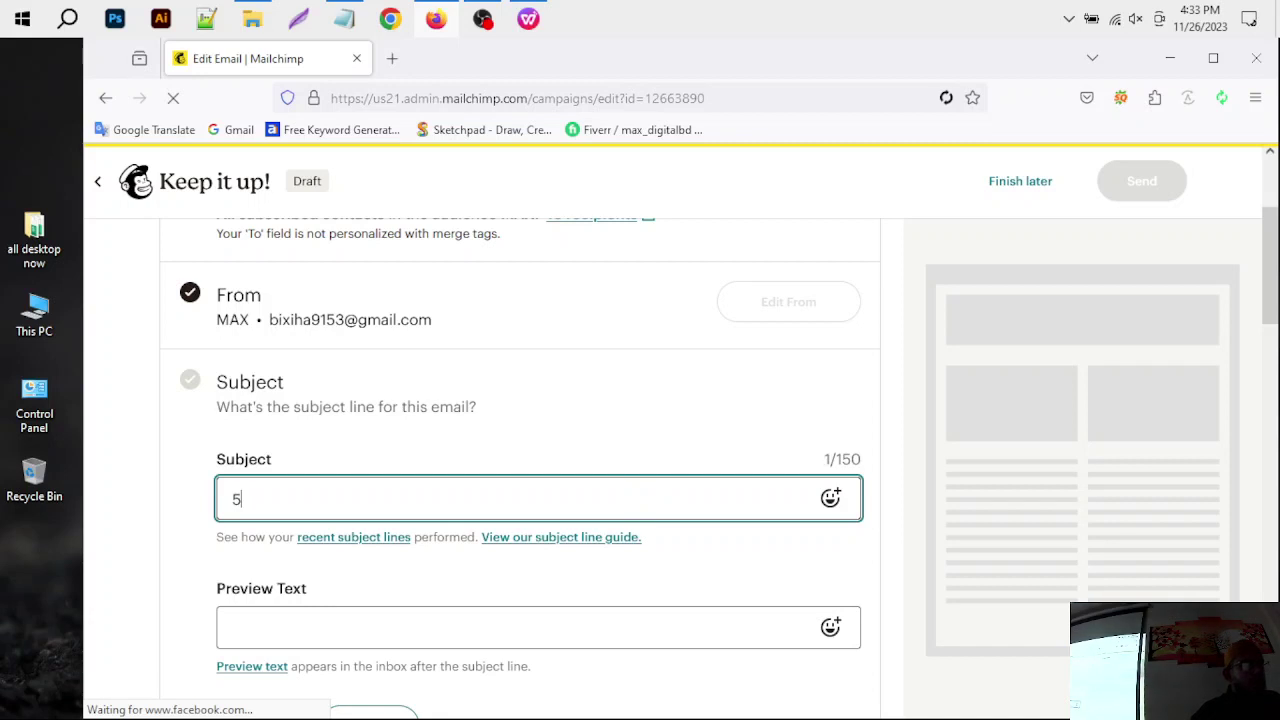
type("0")
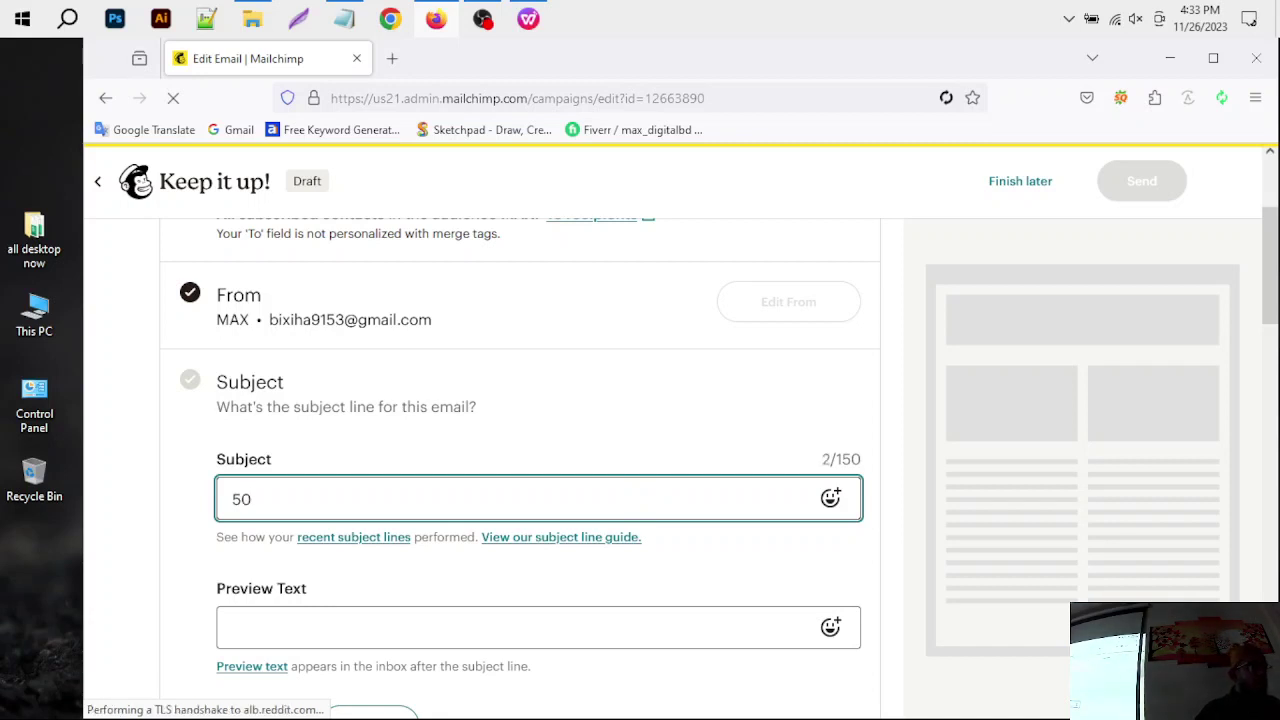
type("% off in our")
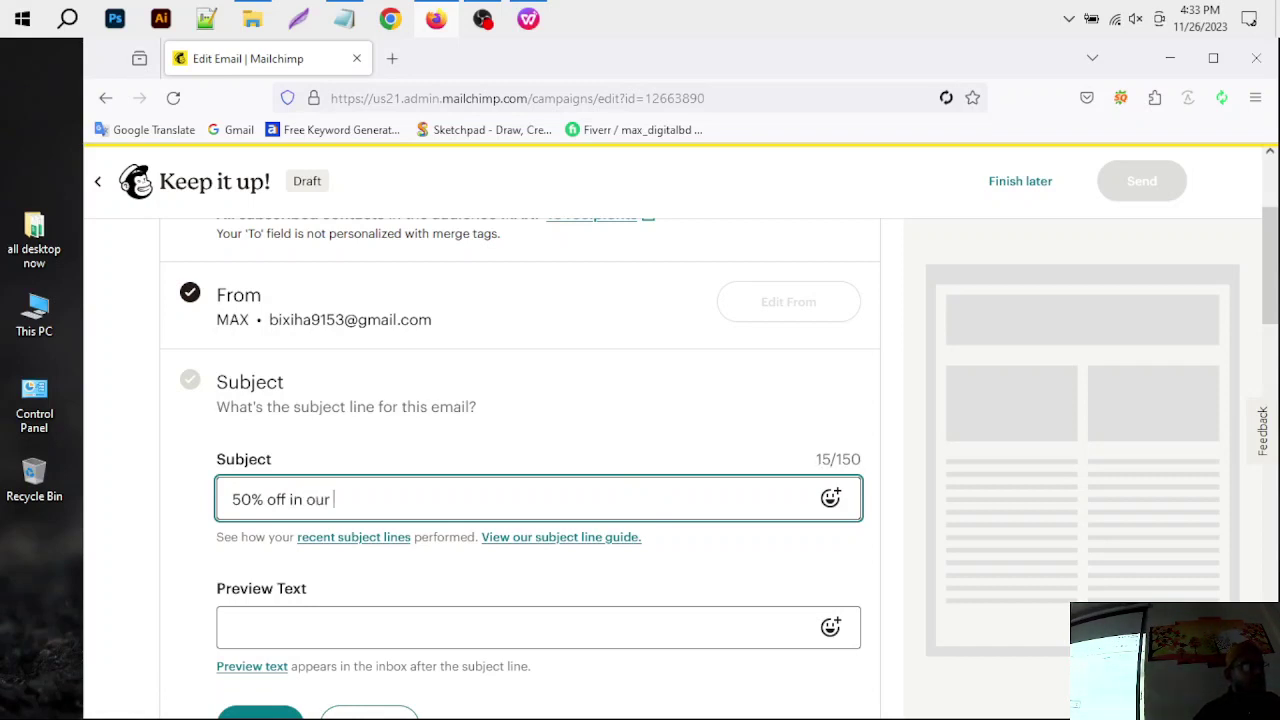
key("BackSpace")
key("BackSpace")
key("BackSpace")
type("ople")
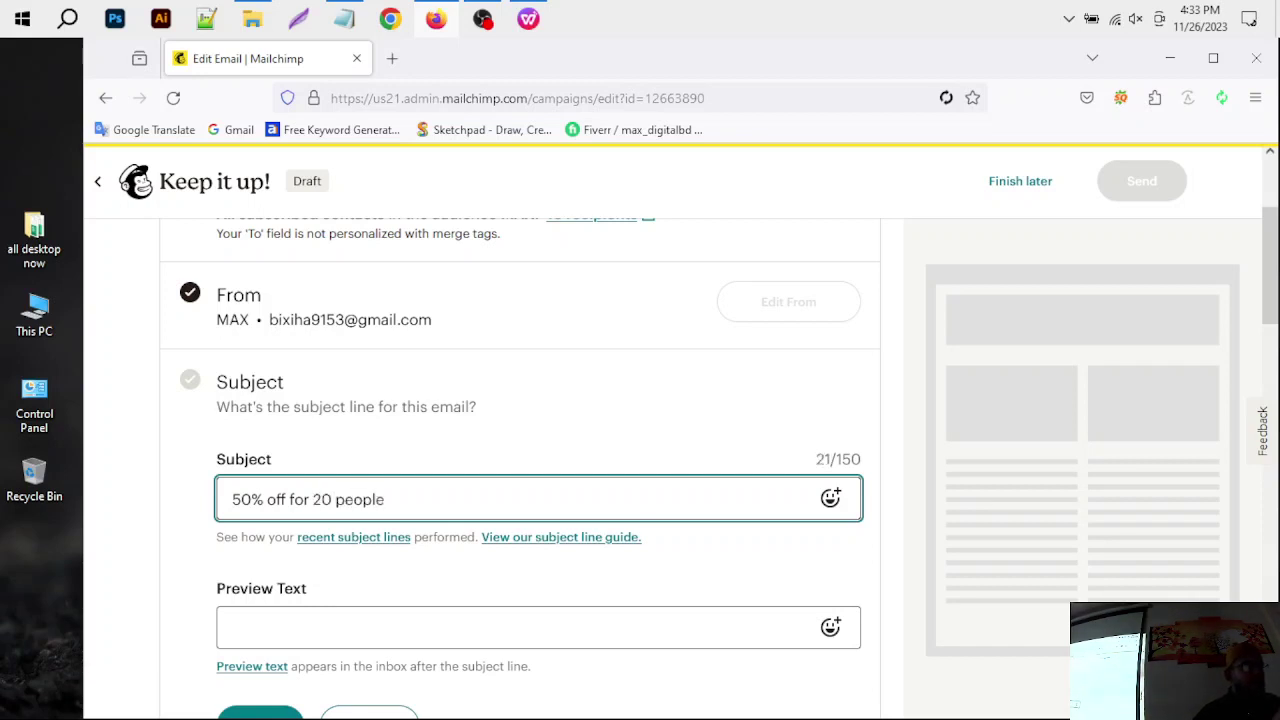
Step: Copy the subject line into the preview text and save the subject settings
key("ctrl+a")
key("ctrl+c")
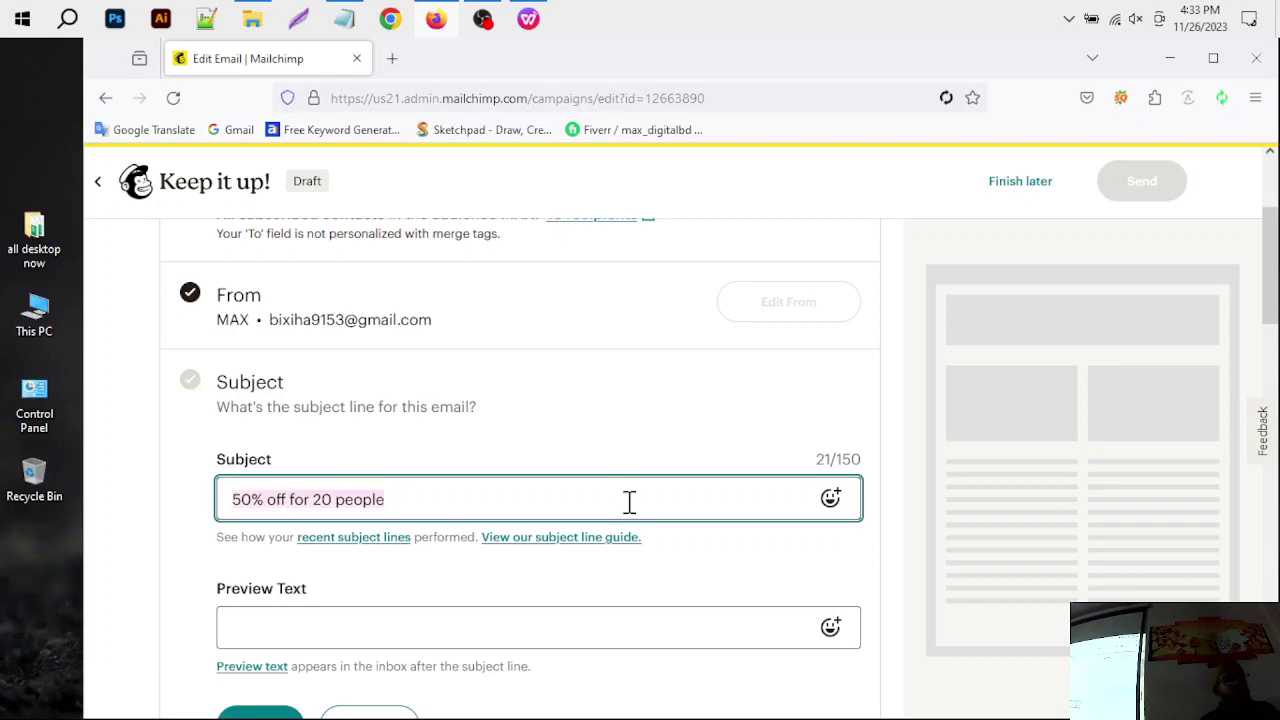
left_click(574, 637)
key("ctrl+v")
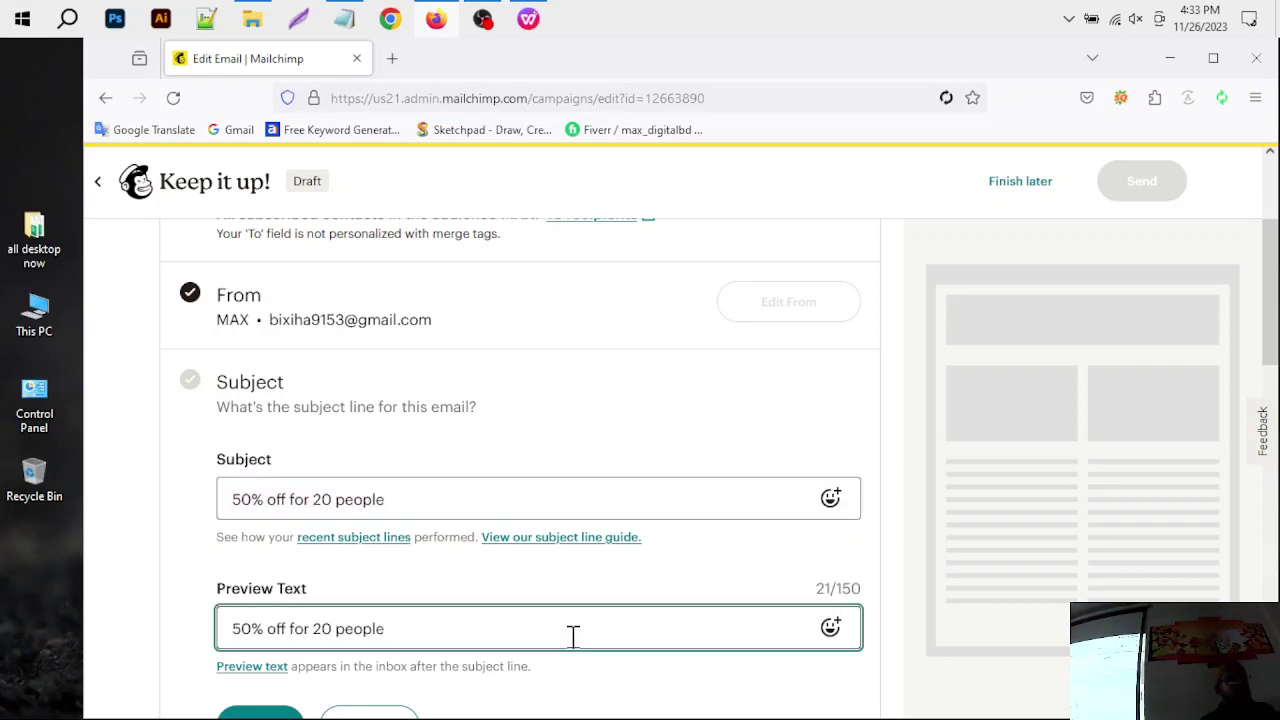
left_click(729, 547)
scroll(640, 570, "down", 1)
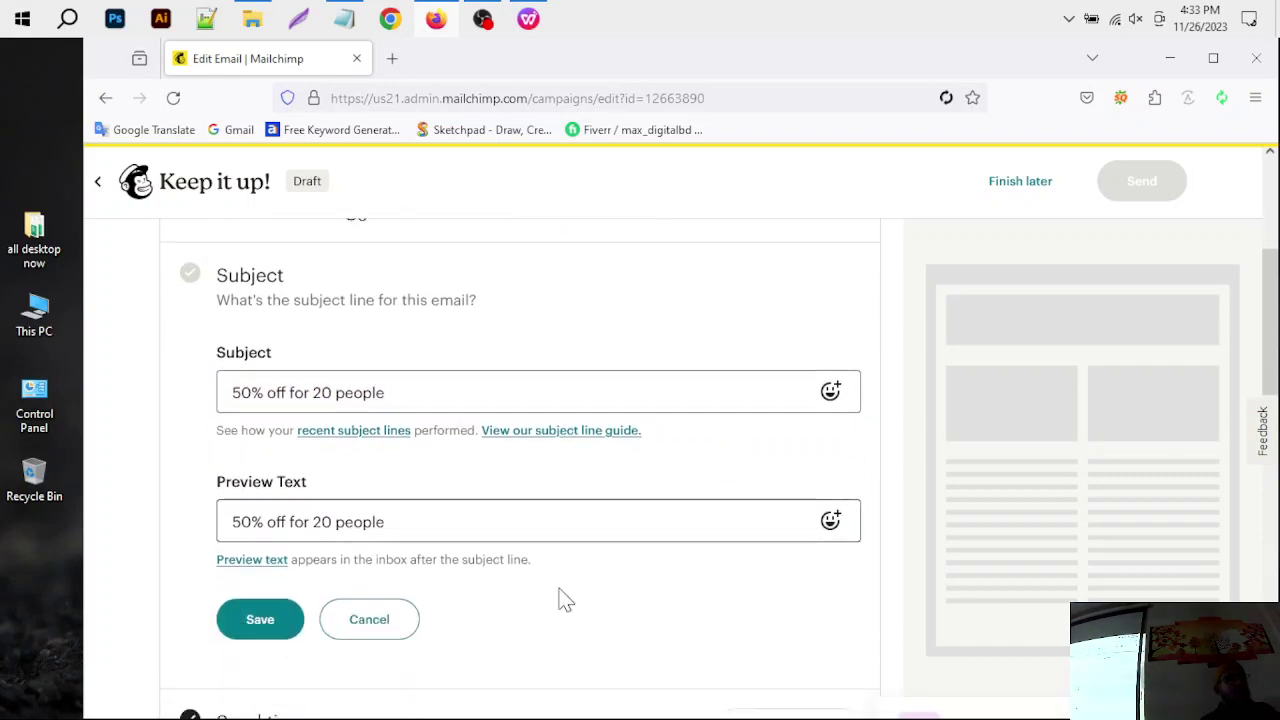
left_click(263, 620)
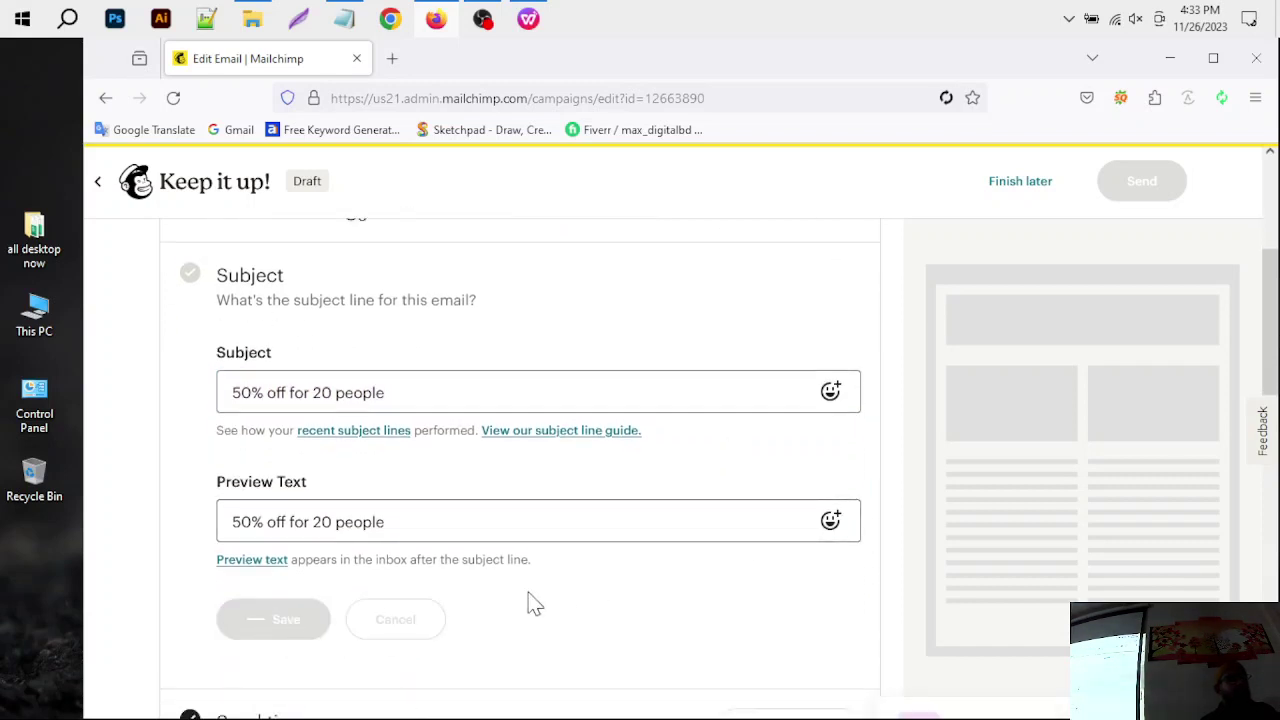
Step: Open the campaign's send time settings, choose Schedule a time and examine the delivery date and delivery time options
scroll(533, 595, "up", 2)
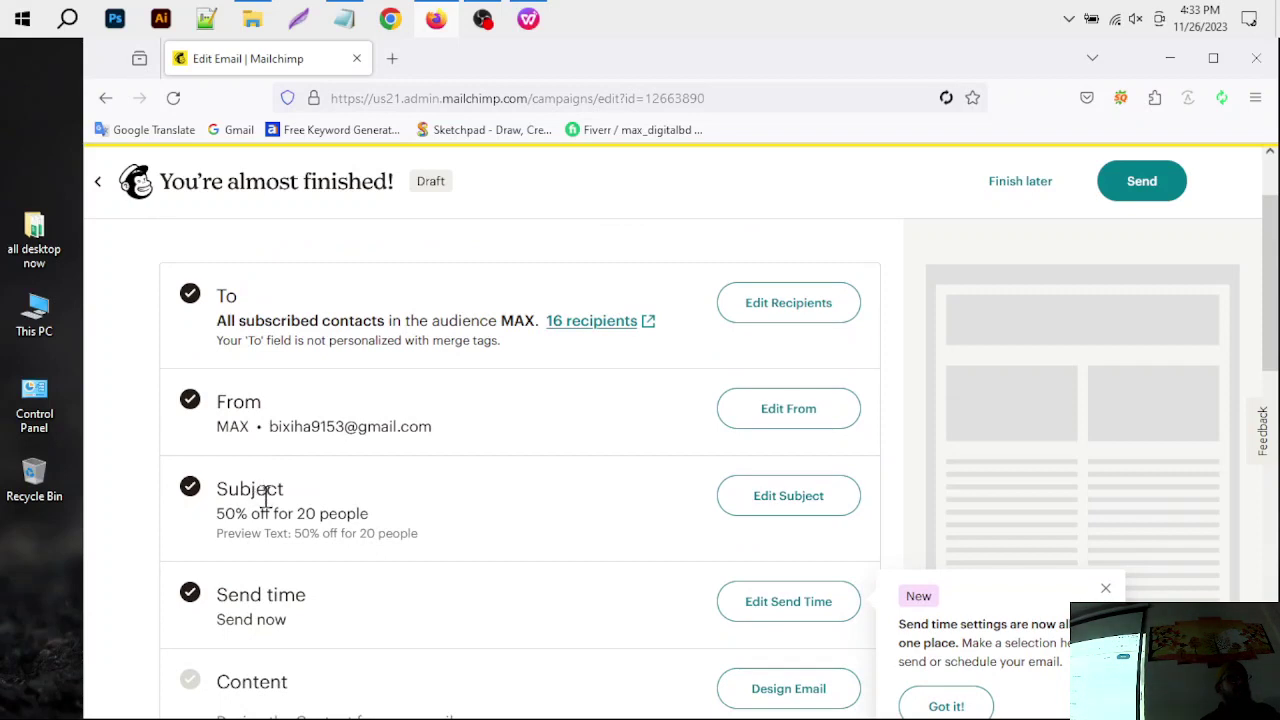
scroll(266, 497, "down", 1)
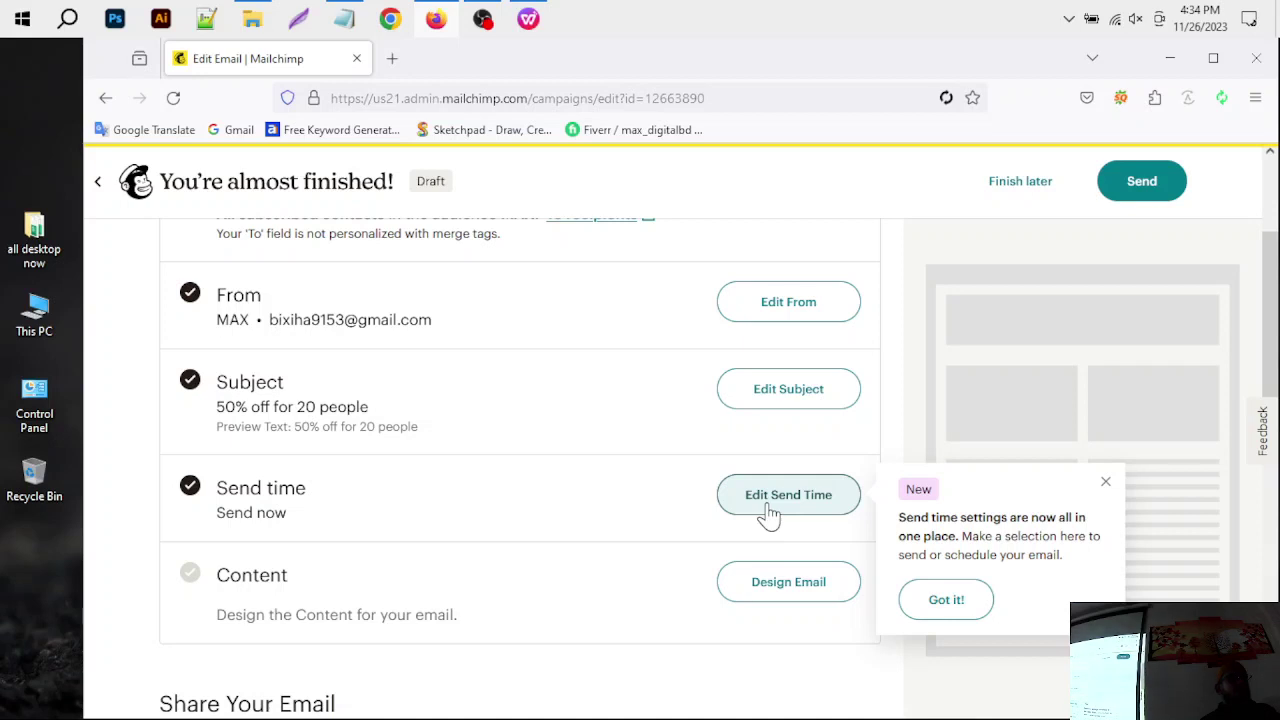
left_click(805, 512)
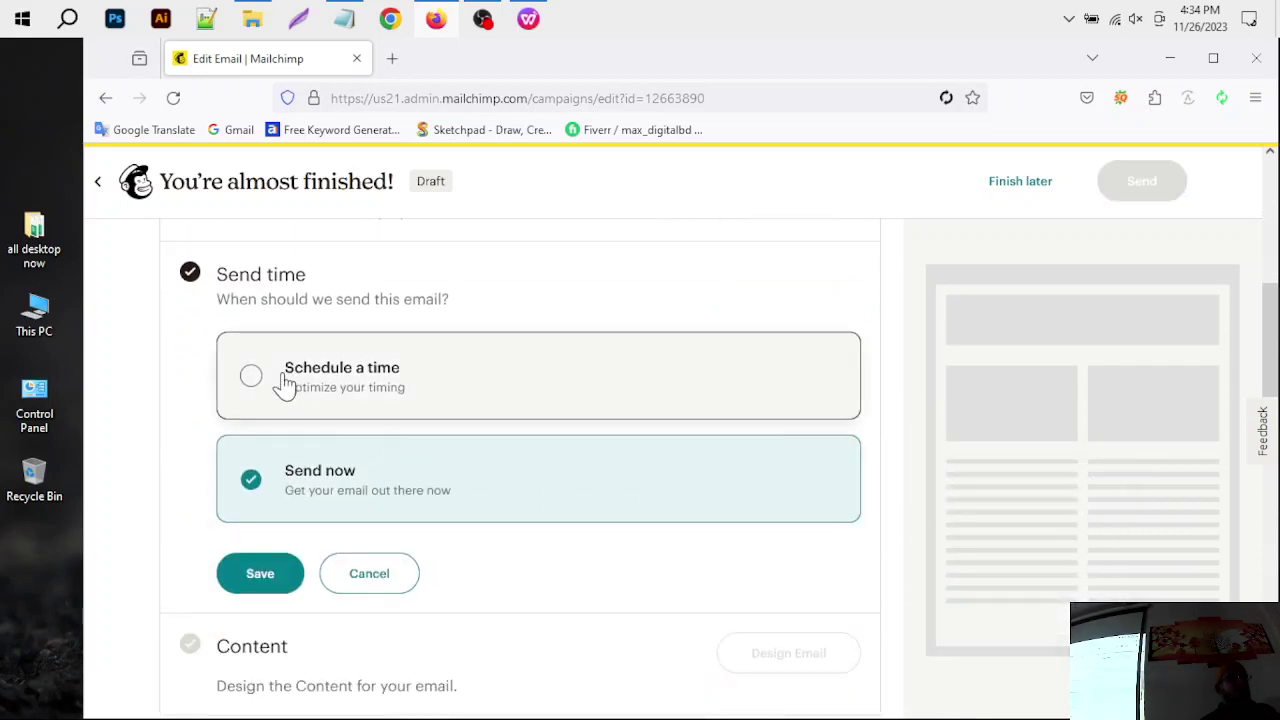
left_click(286, 385)
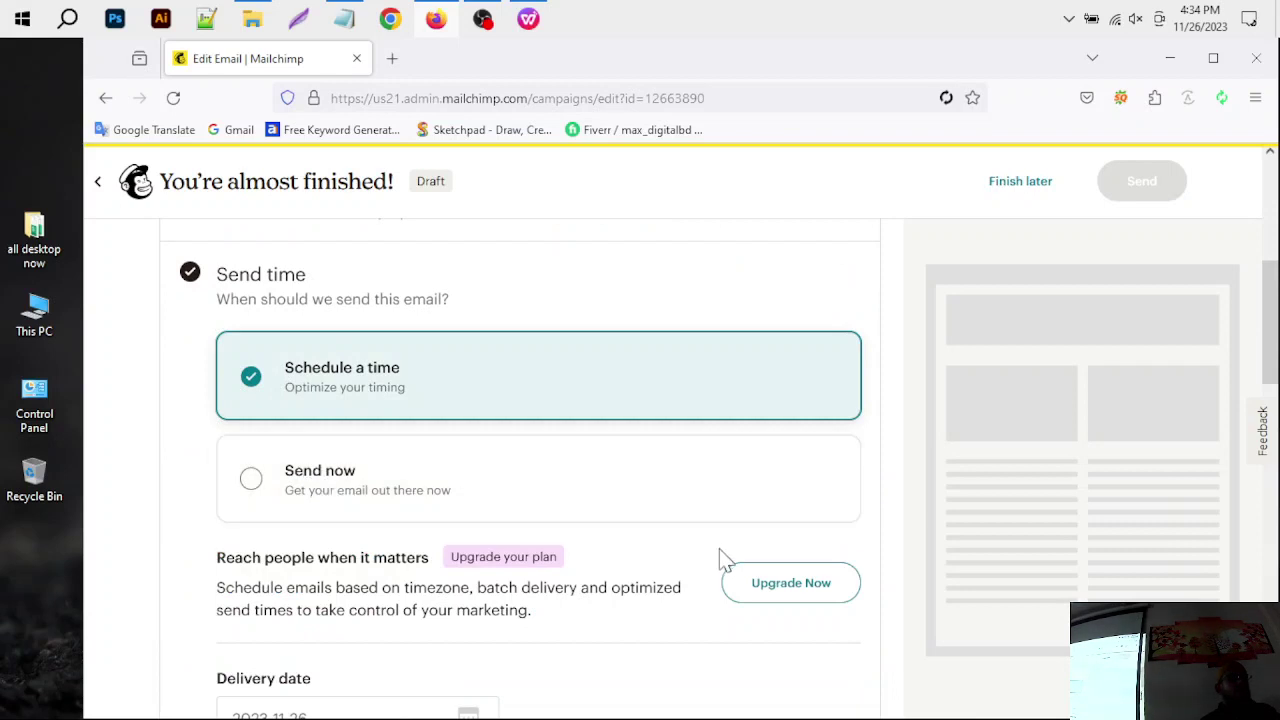
scroll(520, 486, "down", 2)
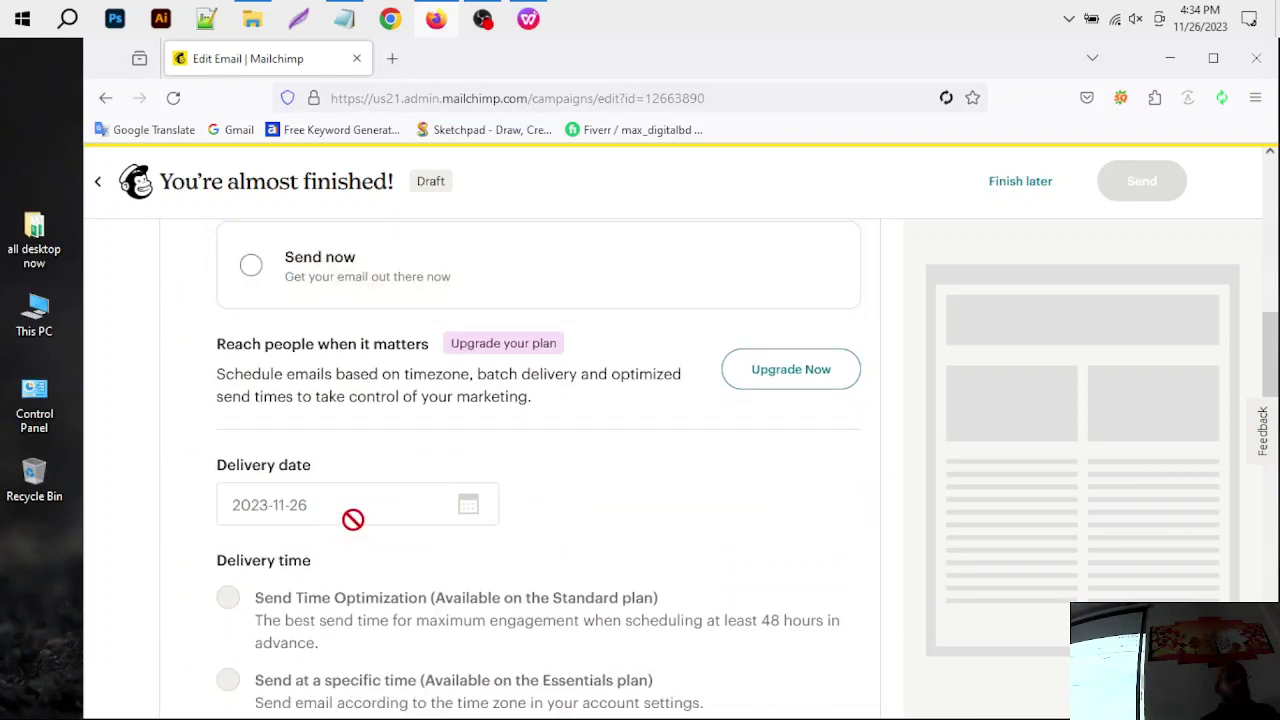
scroll(400, 512, "down", 2)
scroll(413, 522, "up", 2)
scroll(486, 368, "up", 1)
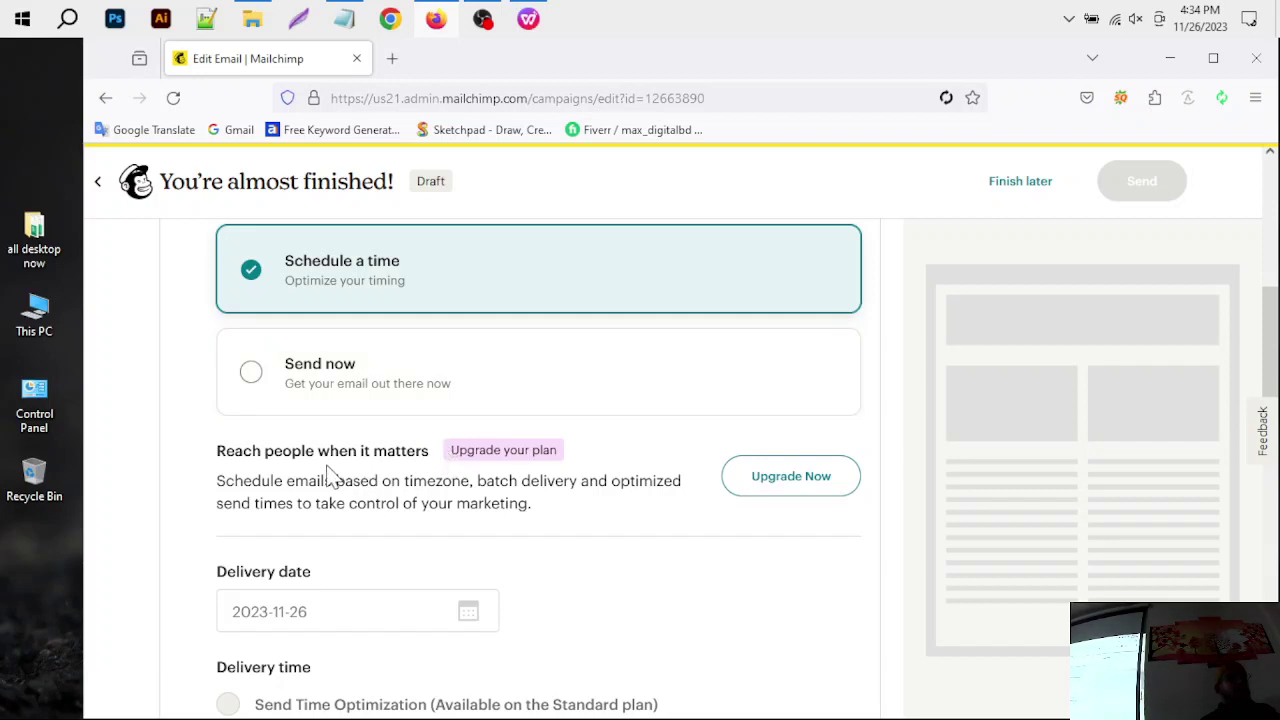
scroll(330, 475, "up", 4)
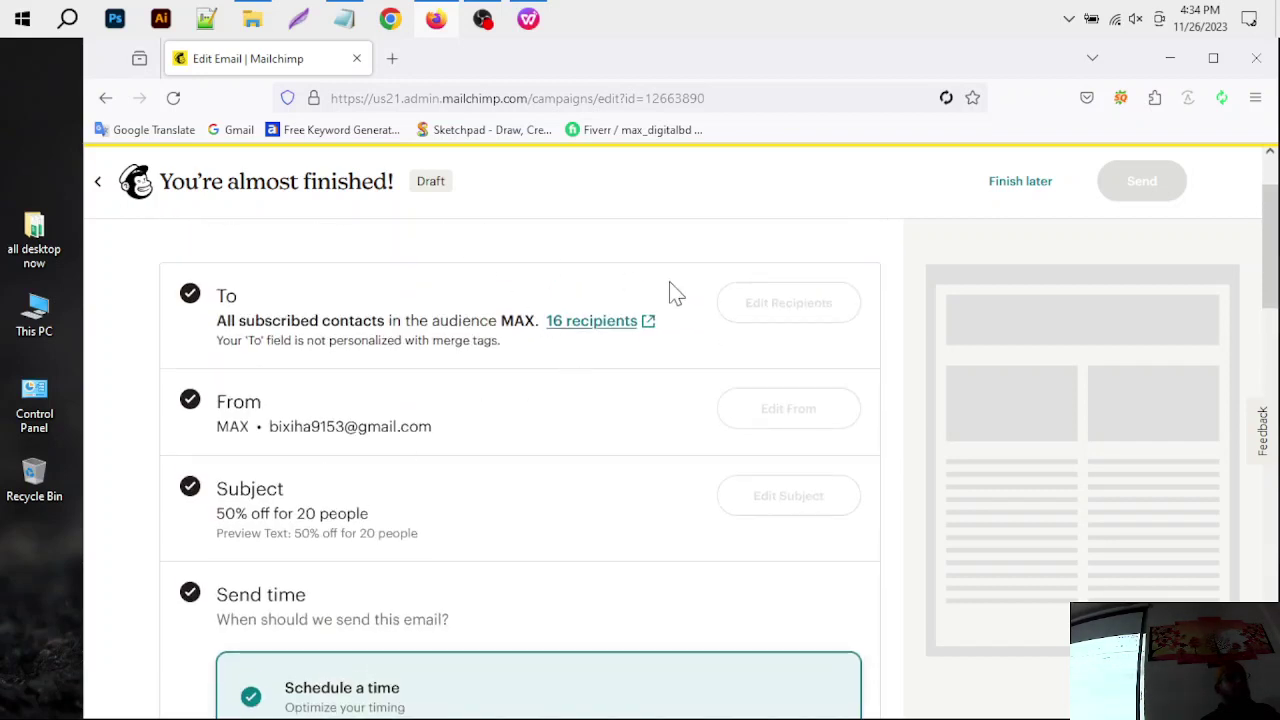
scroll(480, 506, "down", 2)
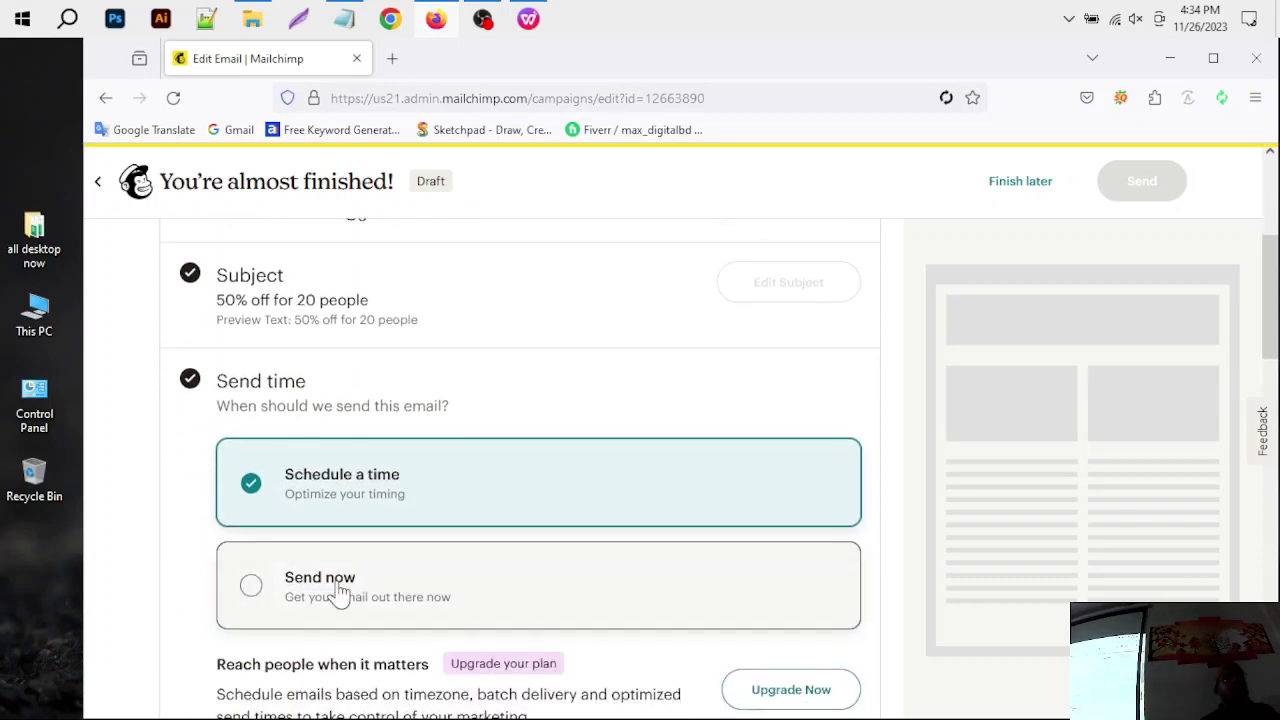
scroll(410, 596, "down", 2)
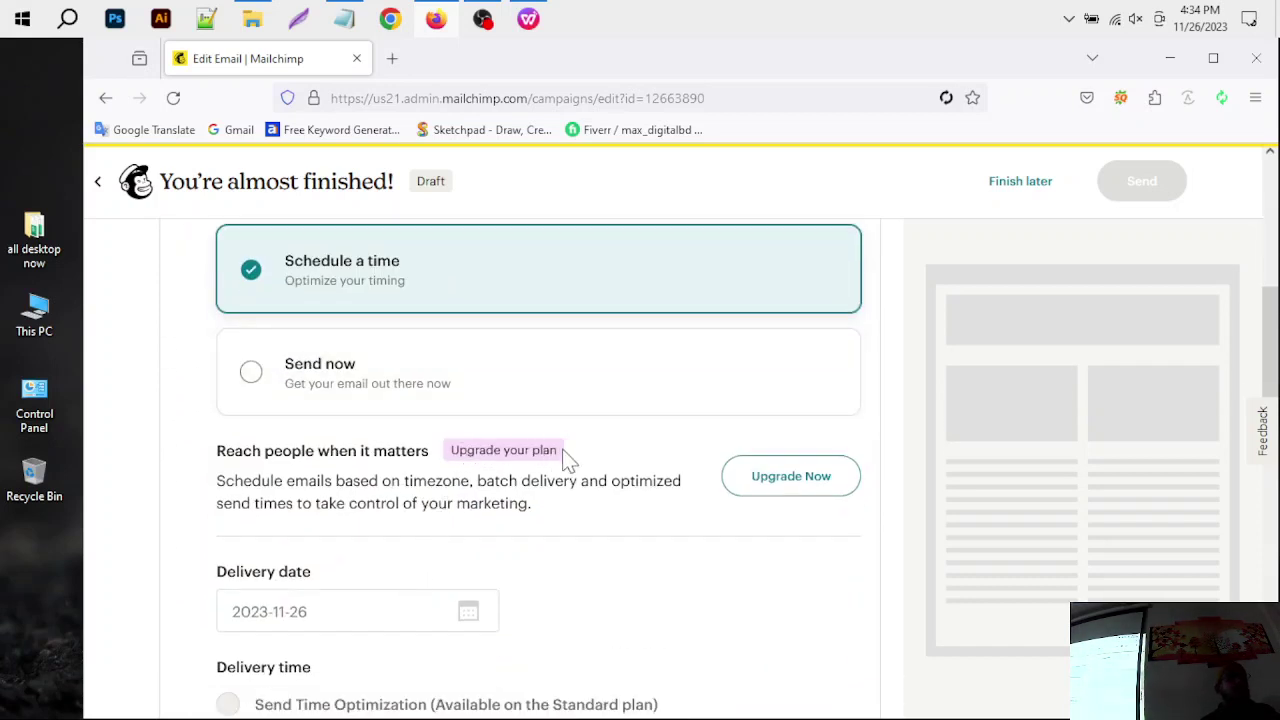
Step: Set the campaign's send time to Send now and save the setting
scroll(538, 481, "up", 1)
scroll(538, 481, "up", 1)
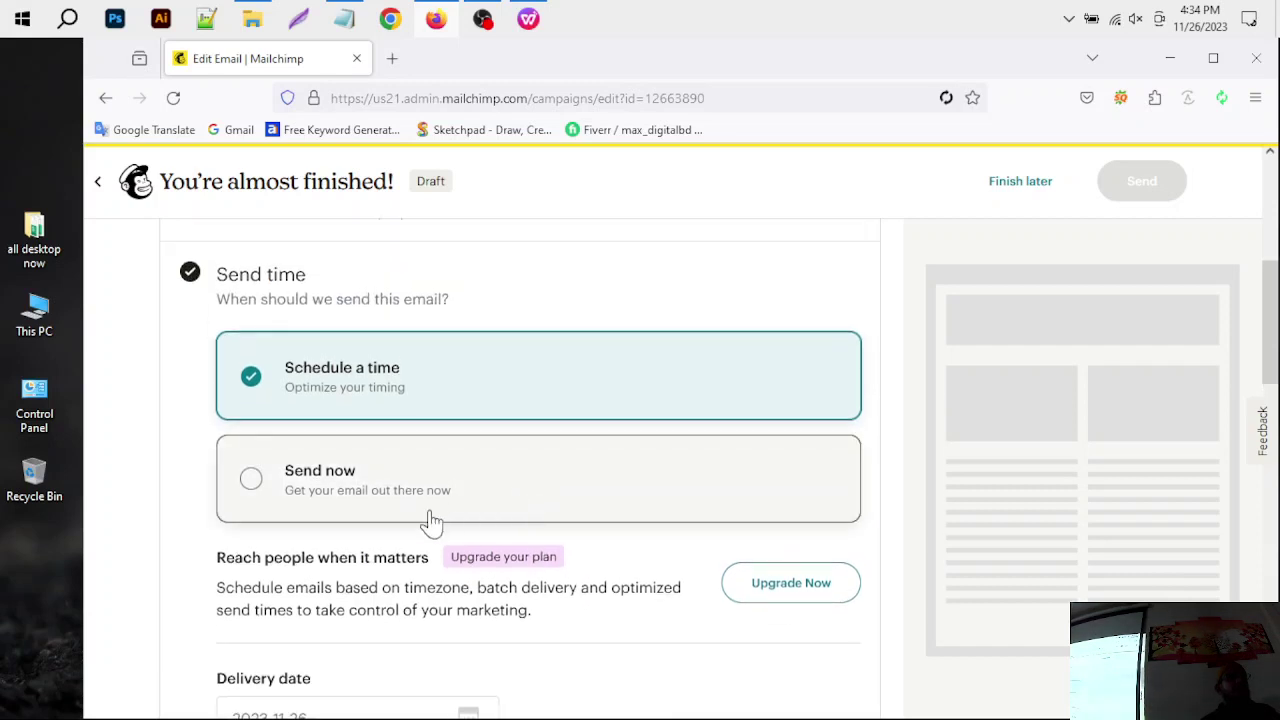
left_click(334, 492)
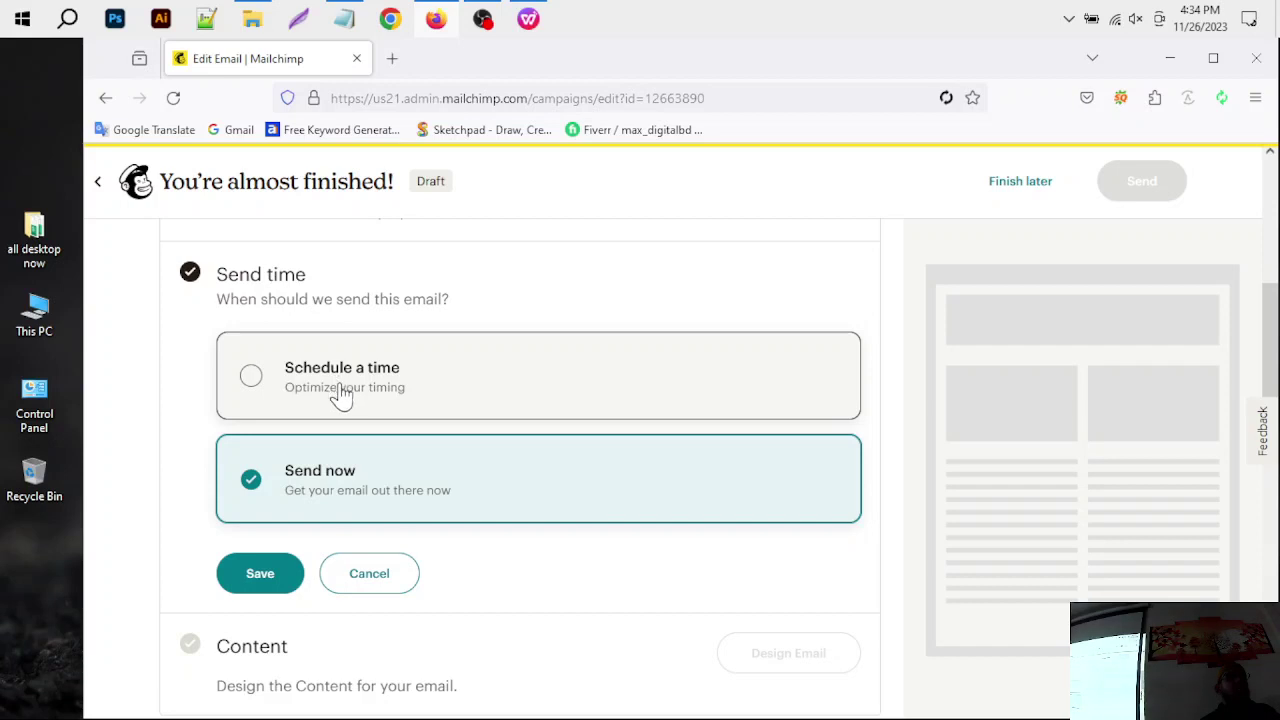
left_click(266, 588)
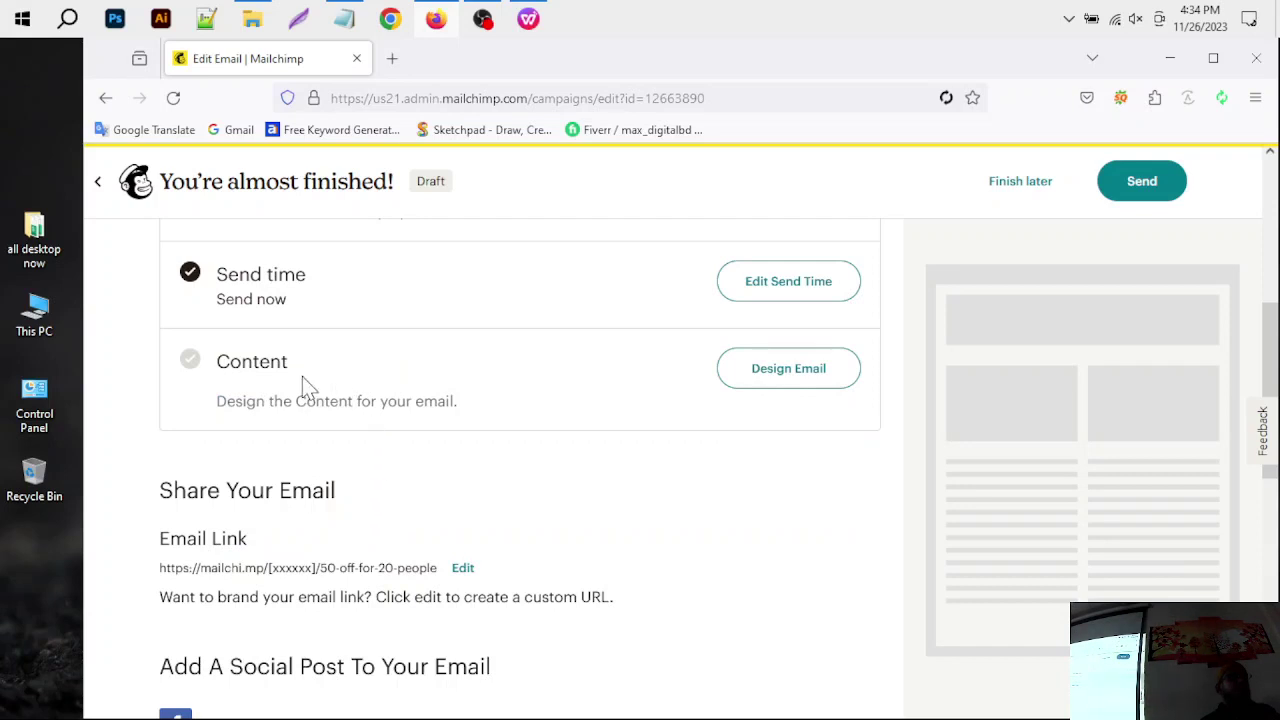
Step: Start designing the email's content by opening the template selection
scroll(305, 385, "up", 2)
scroll(335, 494, "up", 1)
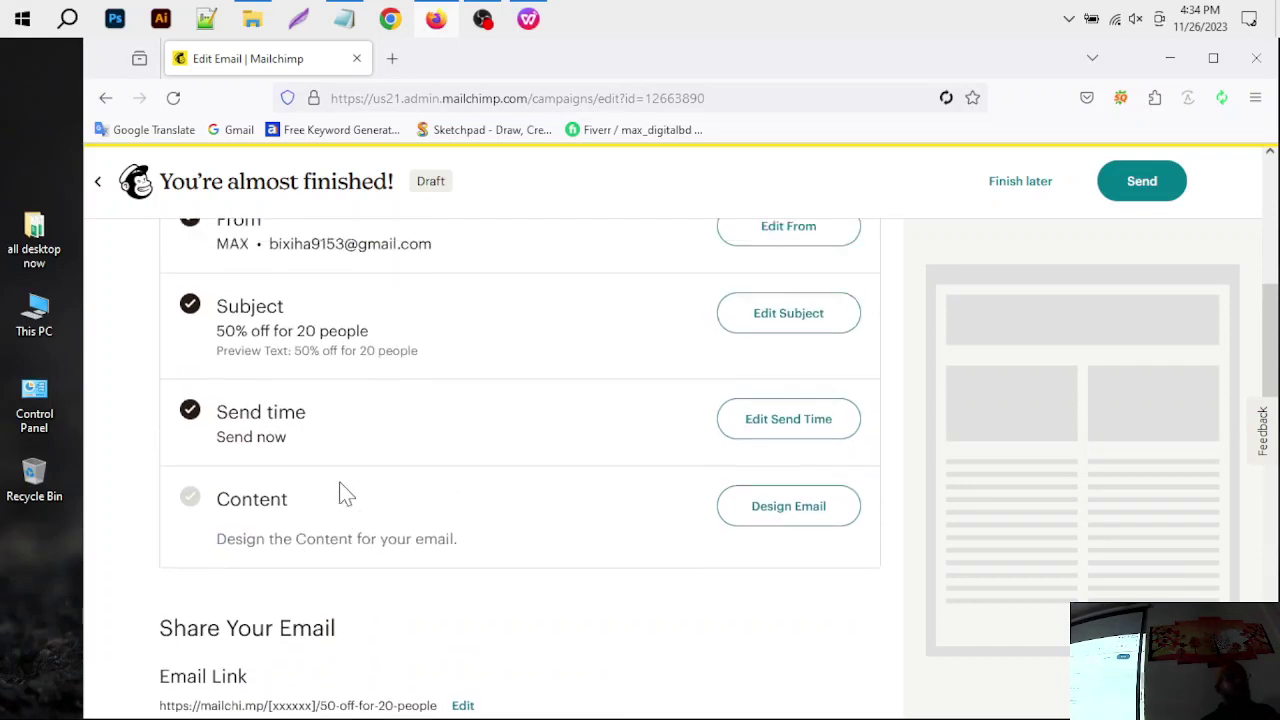
scroll(340, 494, "up", 1)
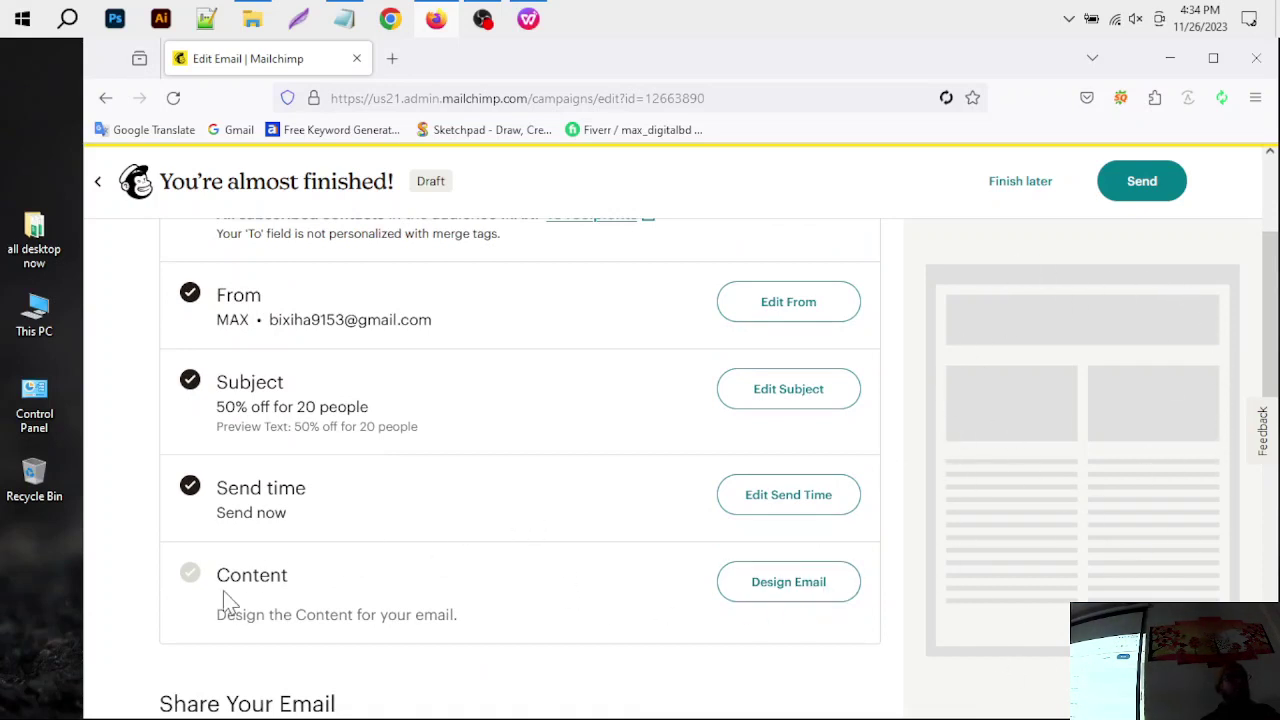
left_click(801, 596)
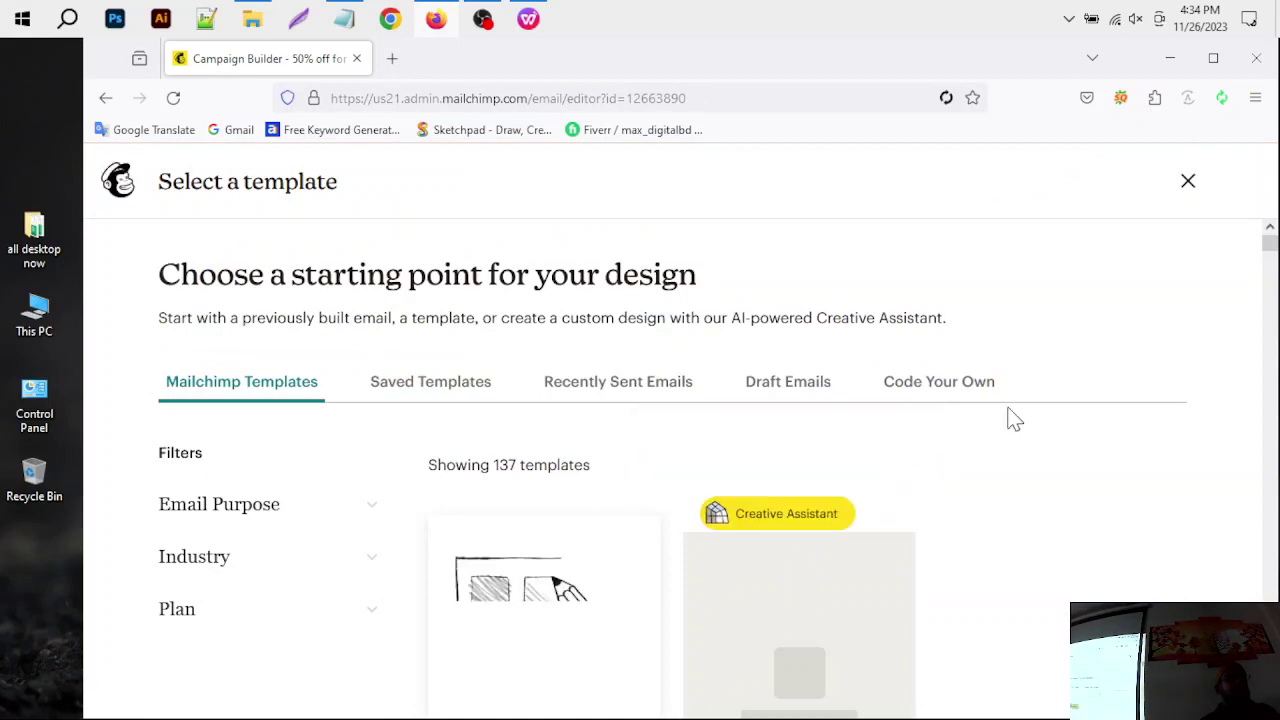
Step: Browse the Mailchimp templates, including the Black Friday & Cyber Monday designs, and check the saved templates
key("ctrl+minus")
key("ctrl+minus")
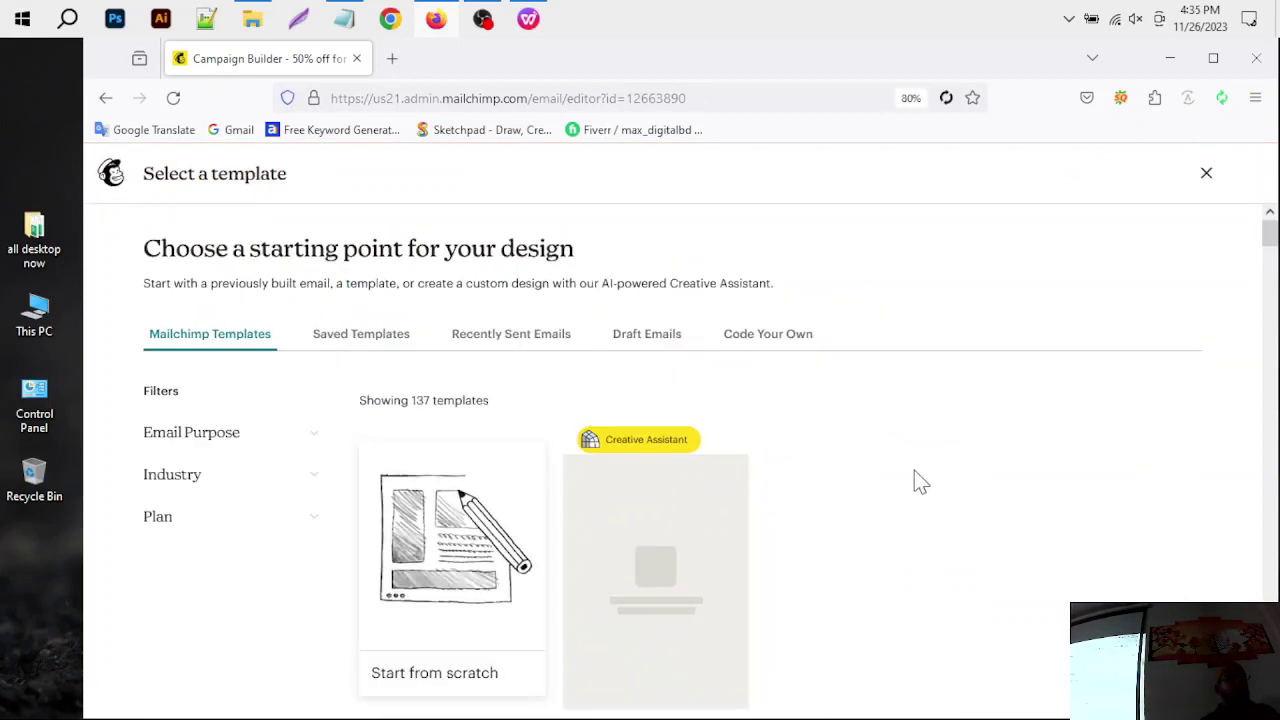
scroll(920, 482, "down", 3)
scroll(920, 482, "down", 3)
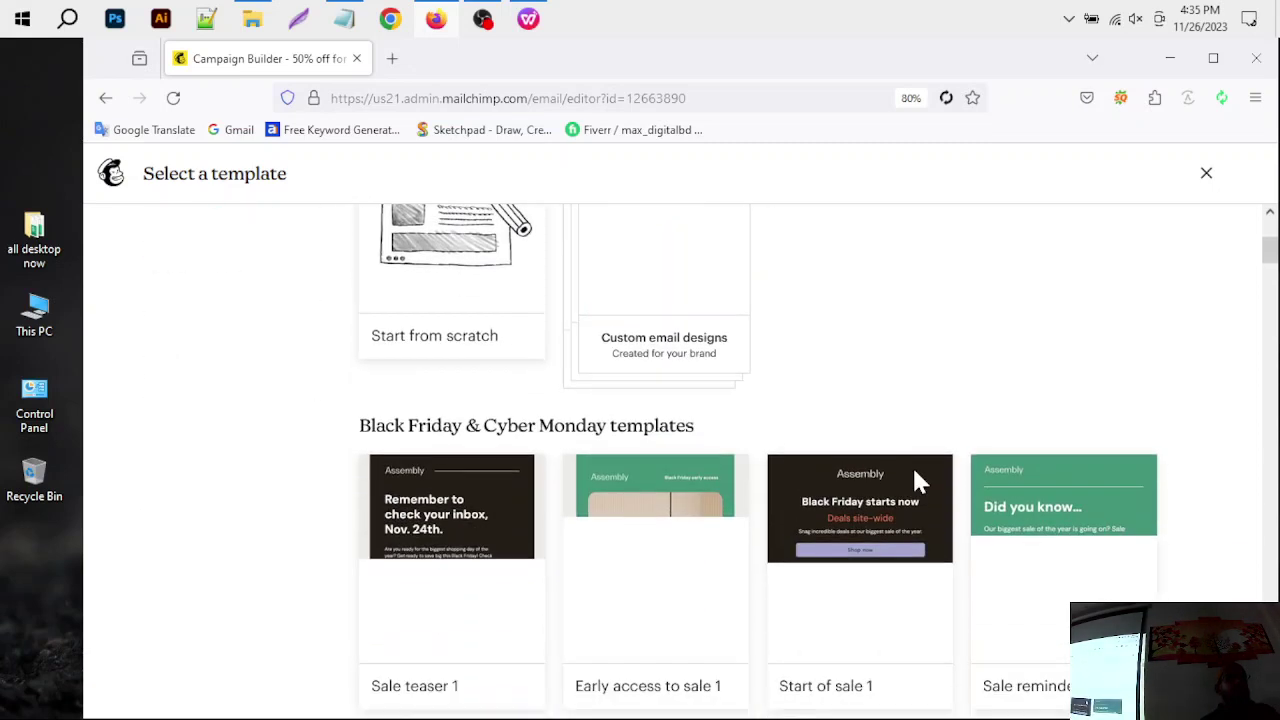
scroll(918, 482, "down", 3)
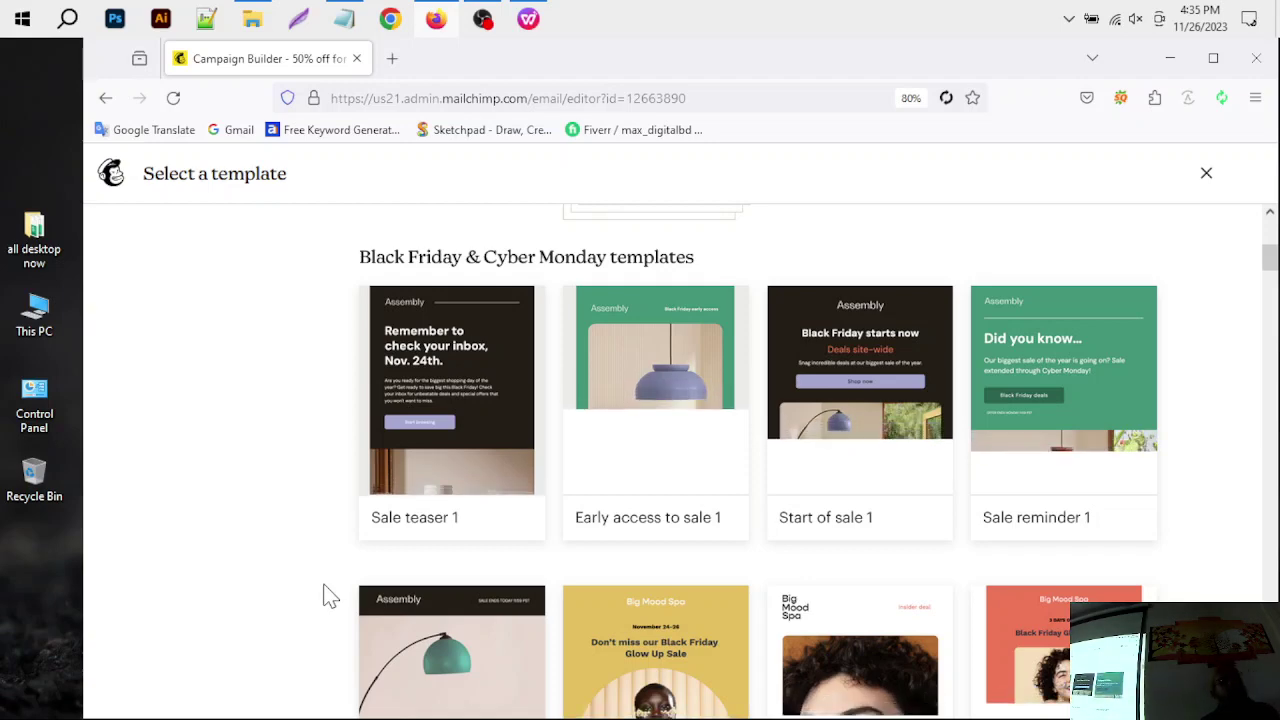
scroll(330, 596, "down", 3)
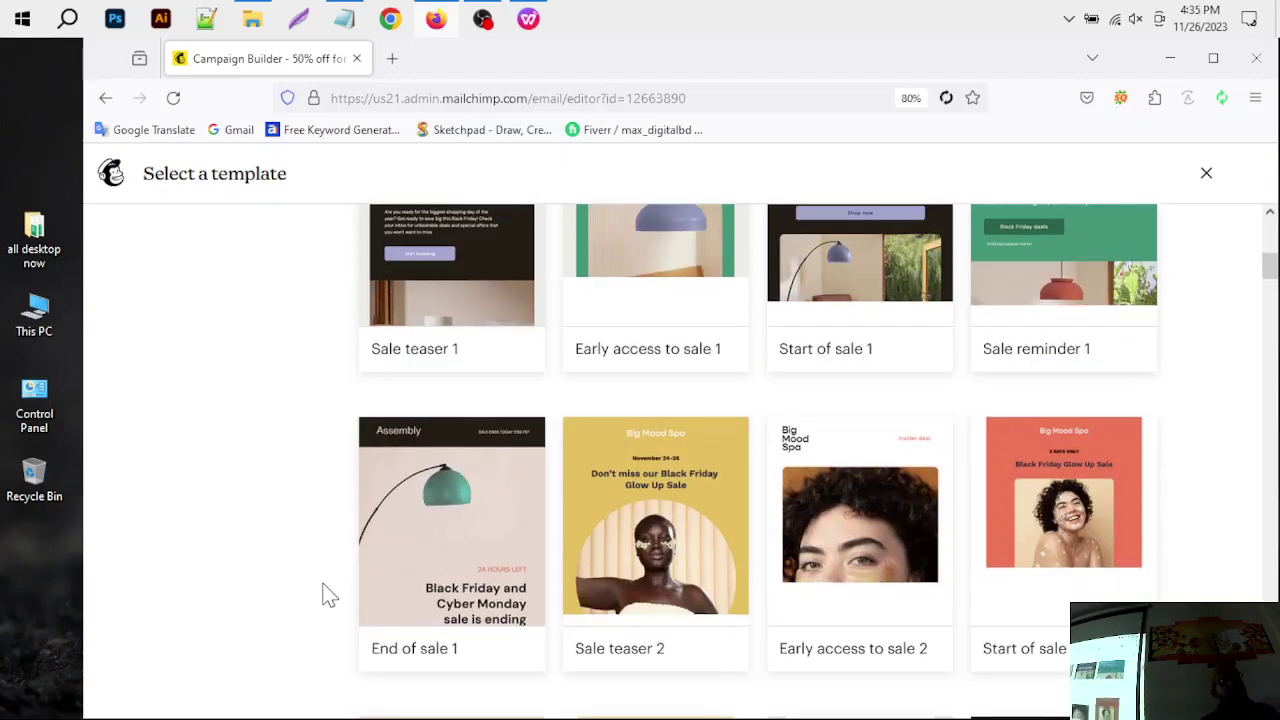
scroll(330, 596, "up", 4)
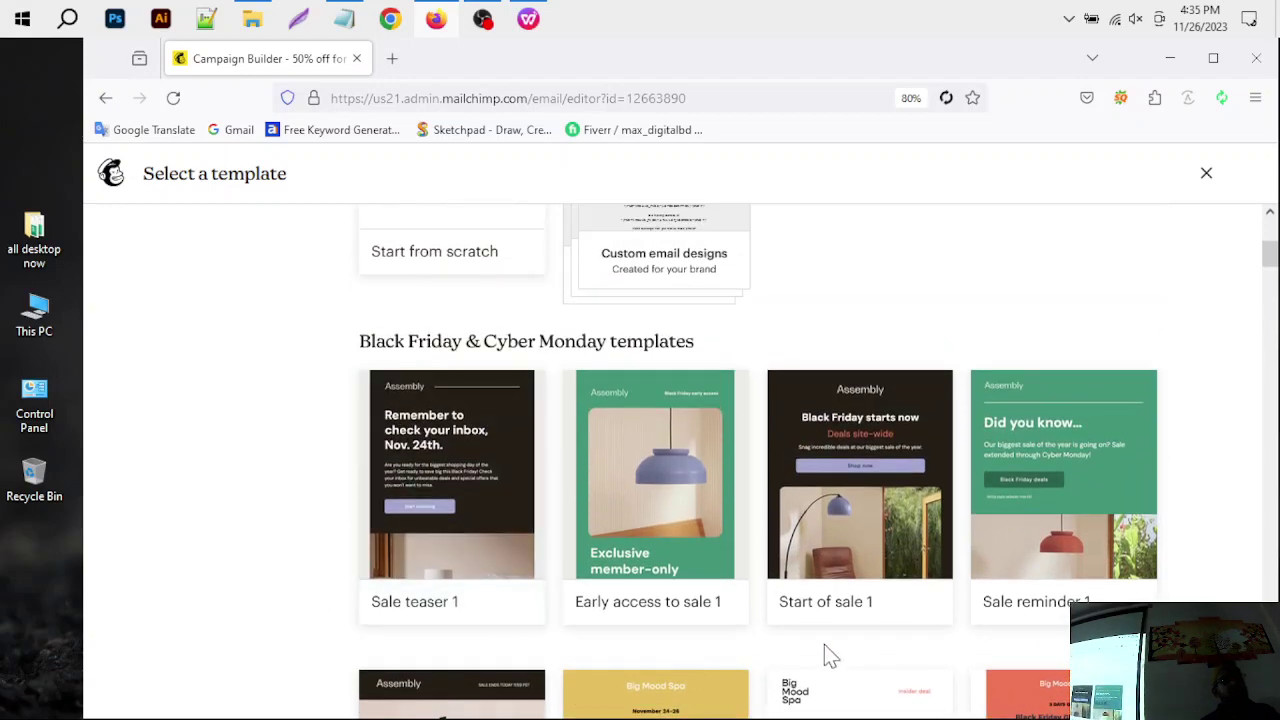
scroll(851, 630, "up", 4)
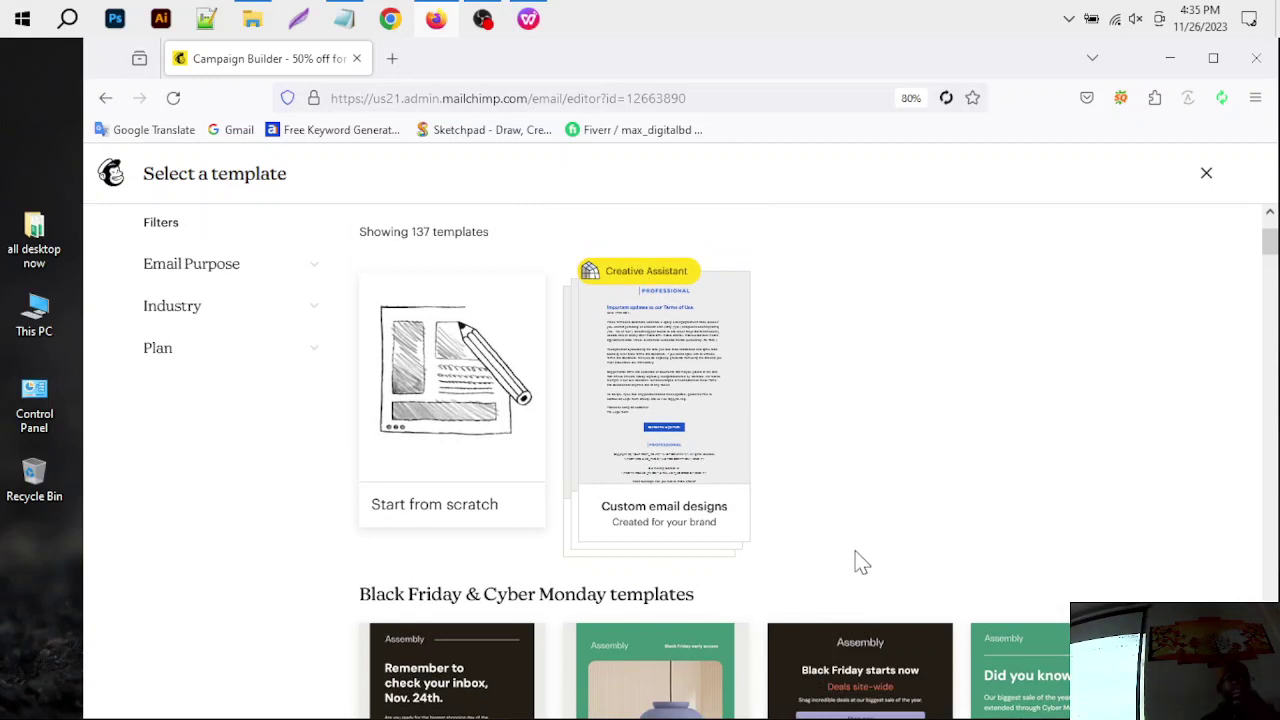
scroll(855, 562, "down", 3)
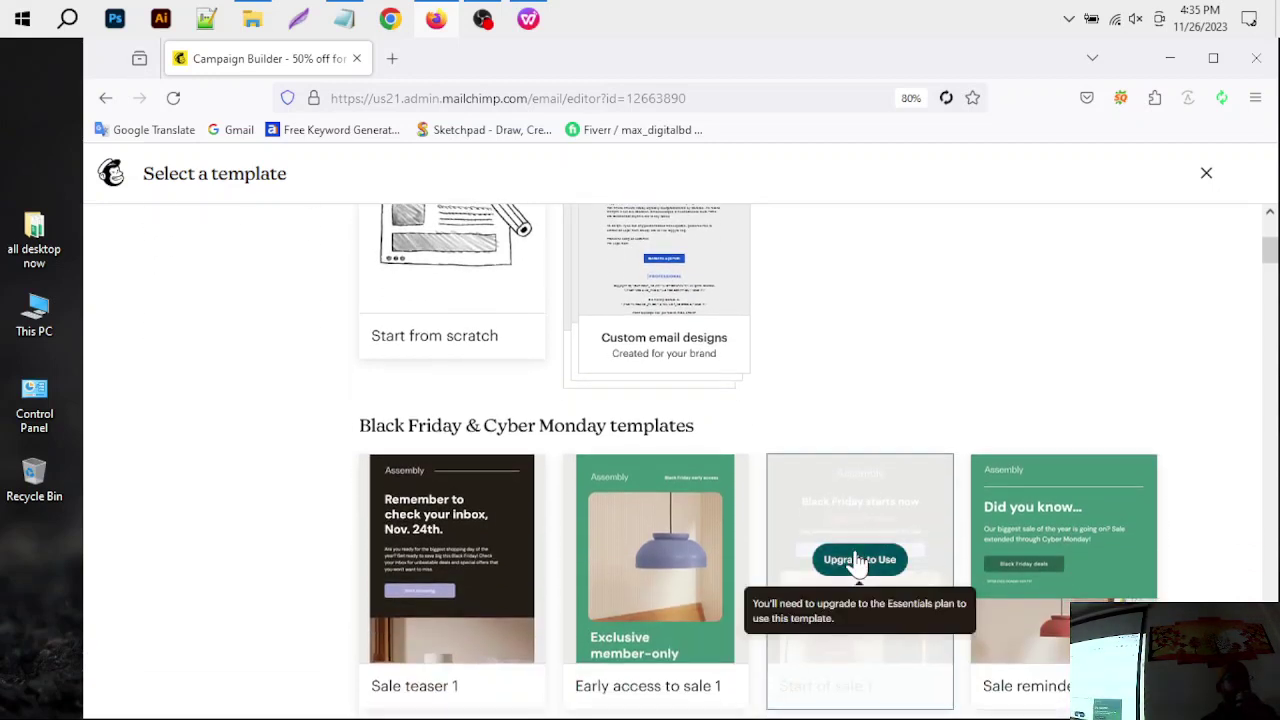
scroll(857, 560, "up", 4)
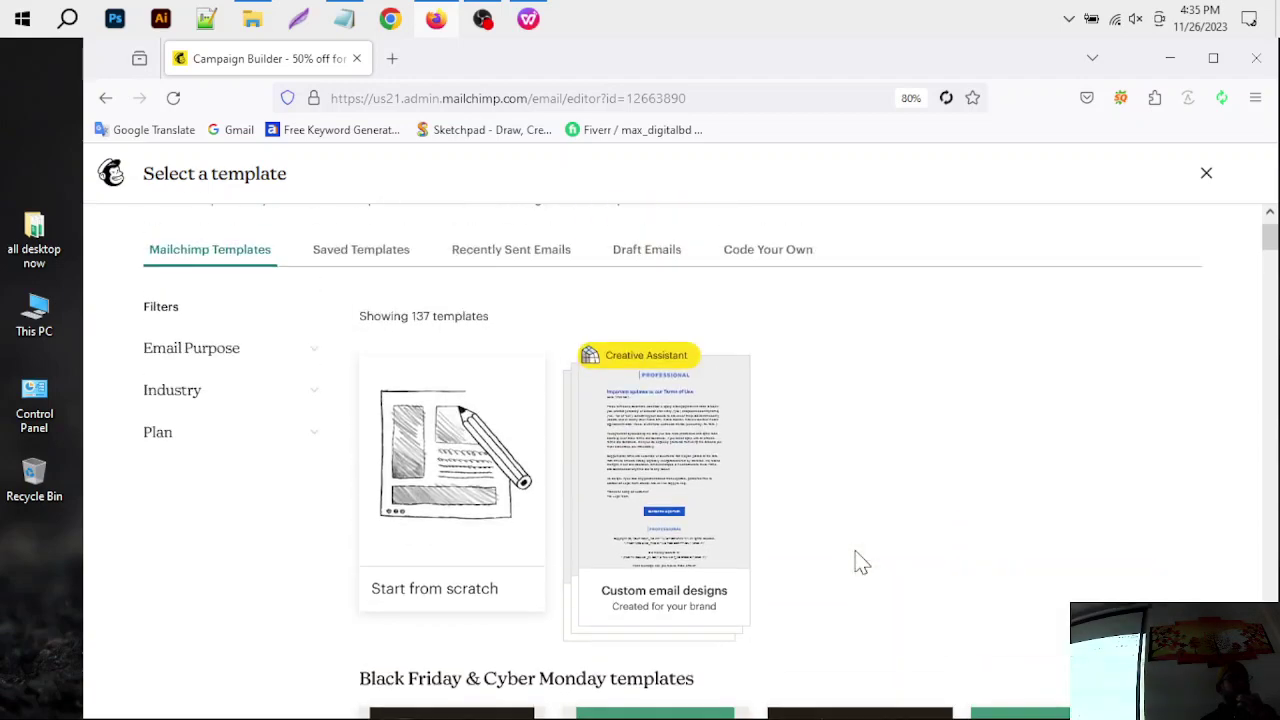
left_click(346, 249)
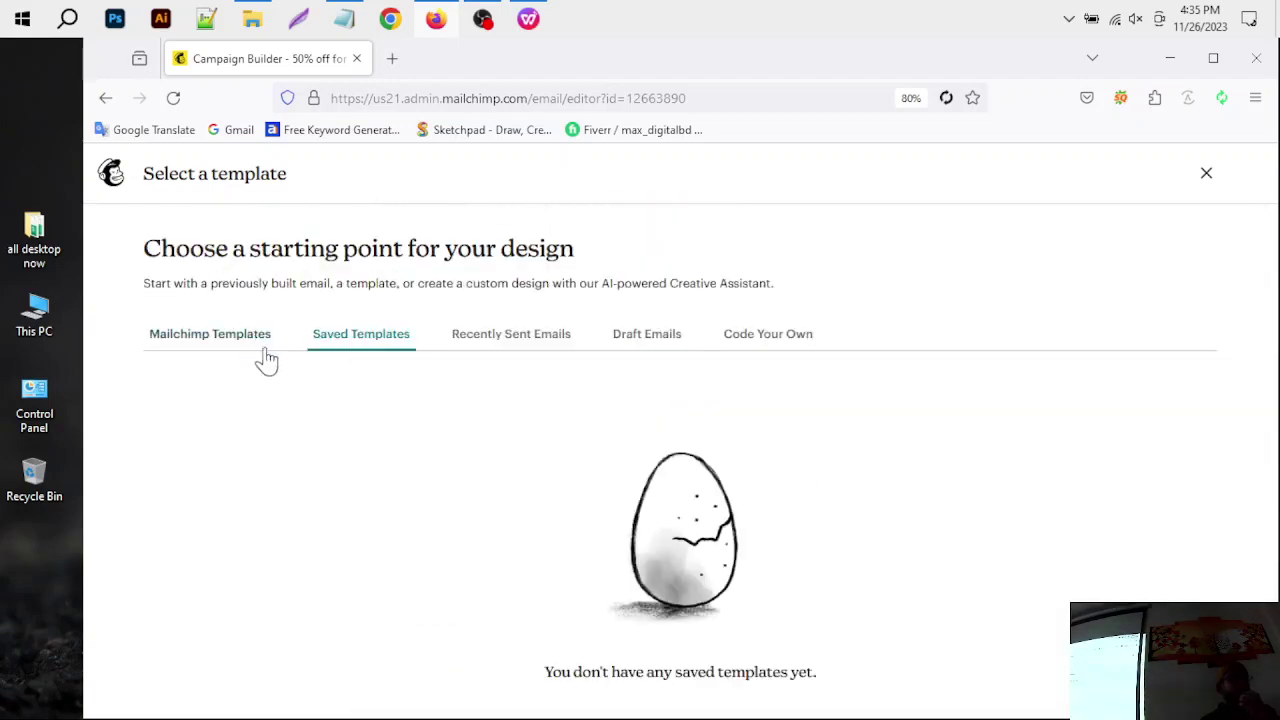
Step: Return to the Mailchimp templates and apply the Start from scratch template to the email
left_click(262, 345)
scroll(480, 400, "down", 3)
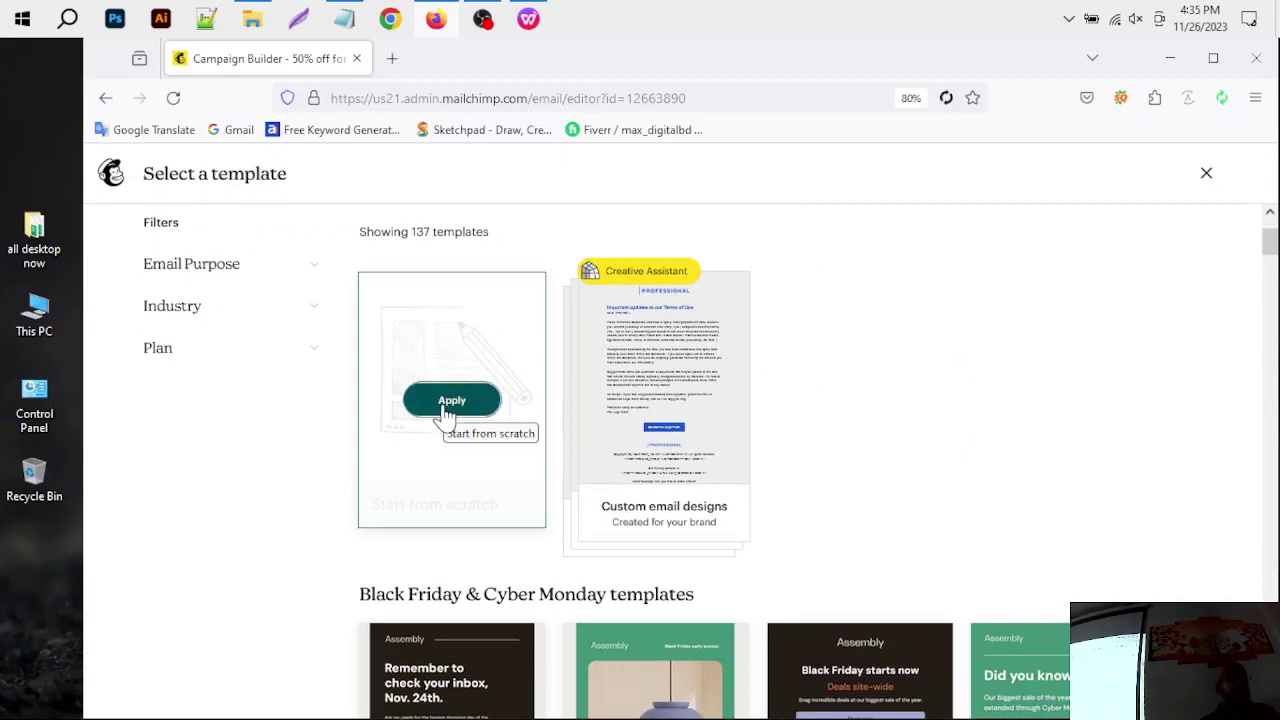
left_click(448, 405)
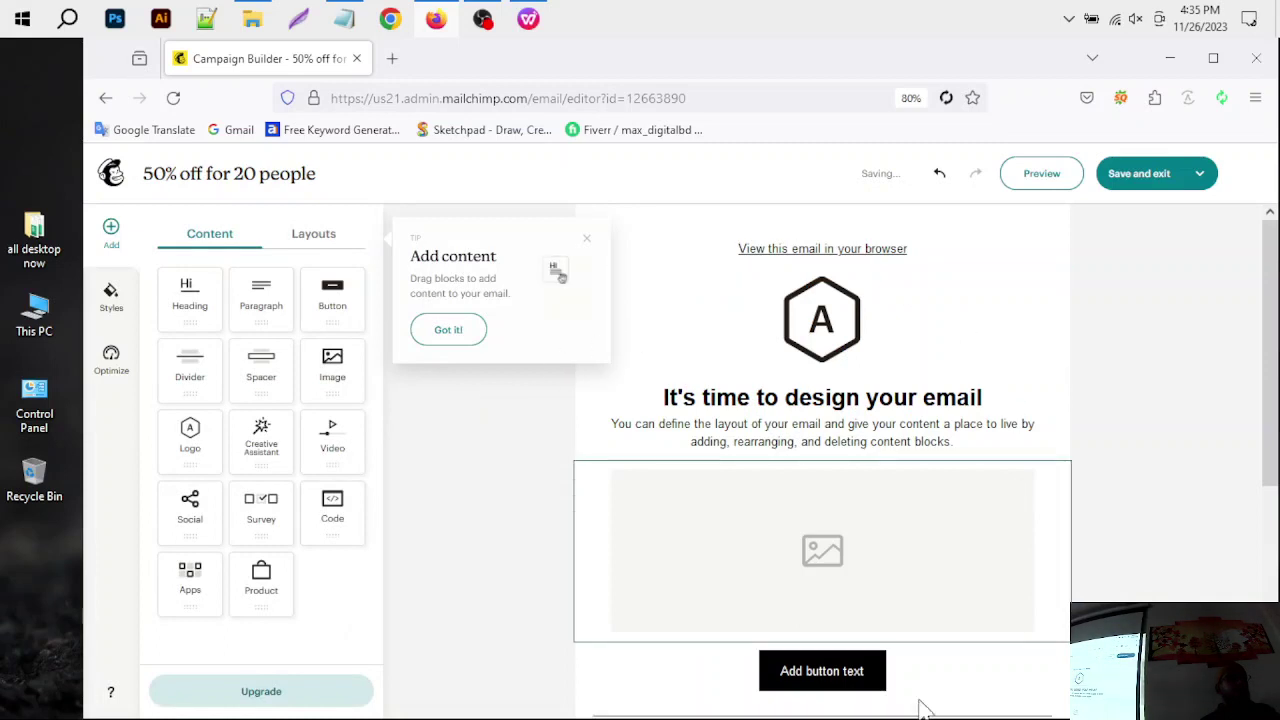
Step: Dismiss the Add content tip and delete the "View this email in your browser" text block above the logo
scroll(960, 560, "down", 3)
scroll(940, 440, "down", 2)
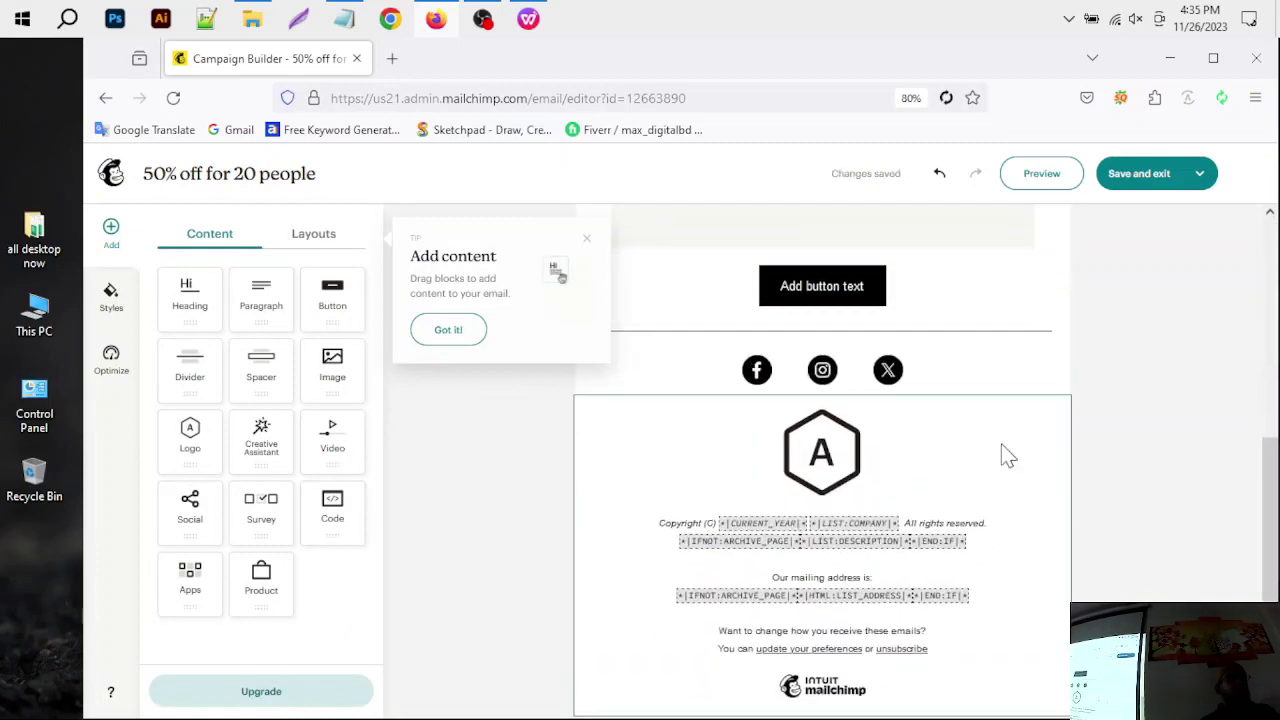
scroll(723, 331, "up", 2)
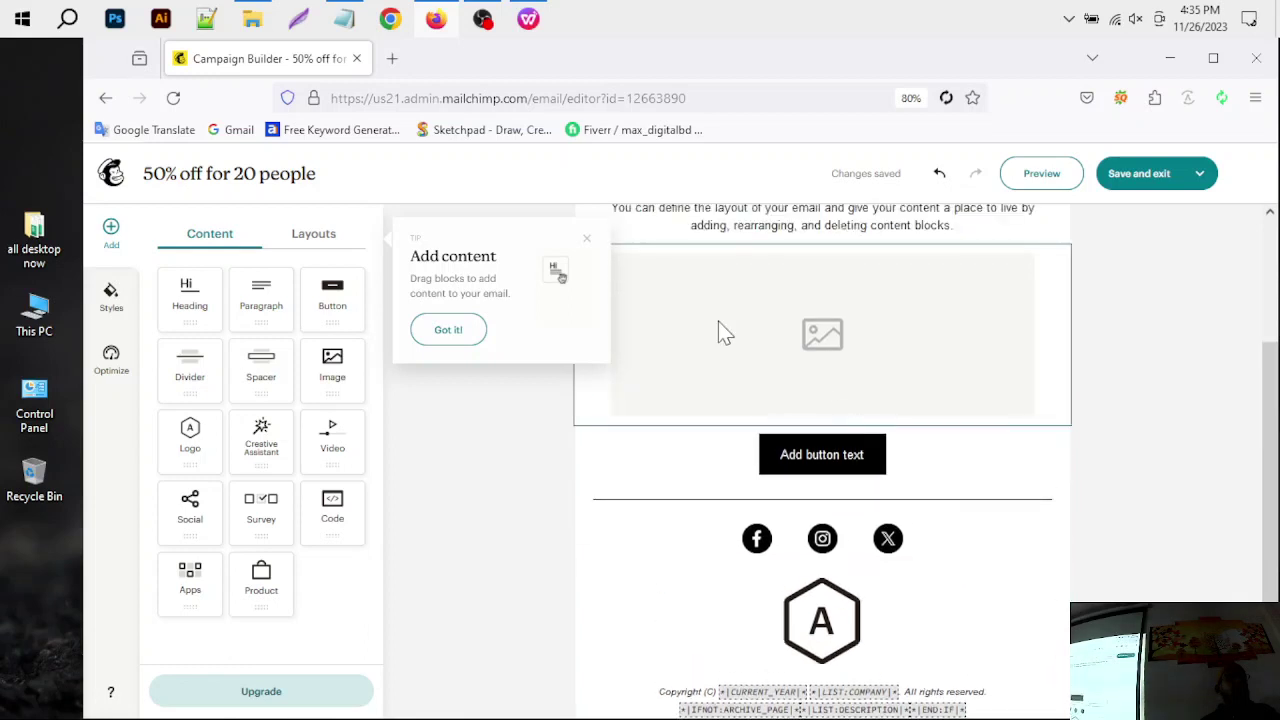
left_click(584, 241)
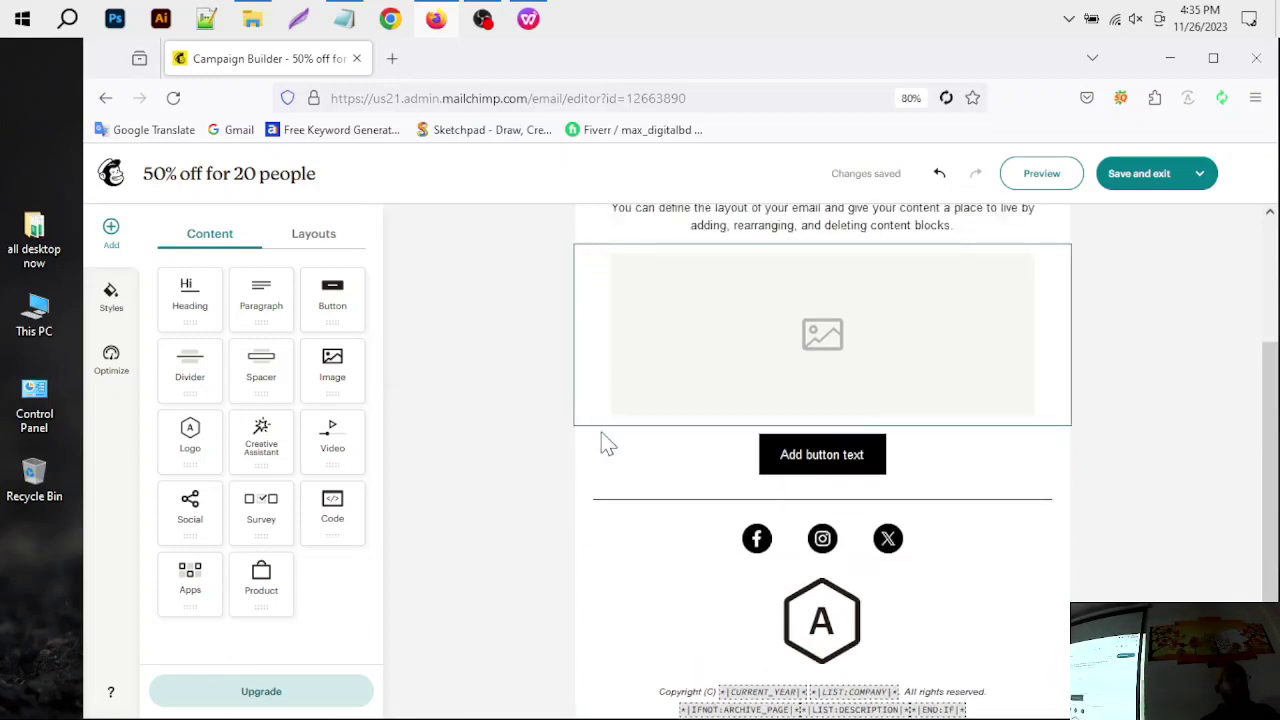
scroll(610, 455, "up", 3)
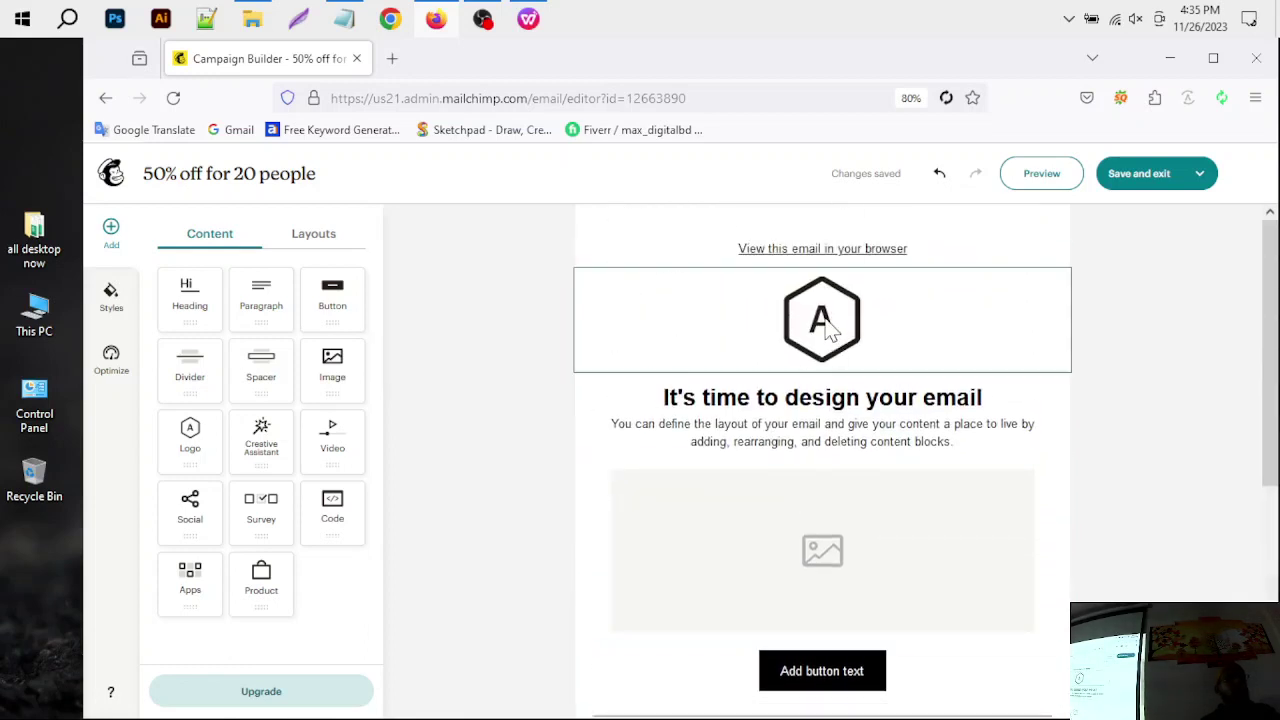
left_click(835, 250)
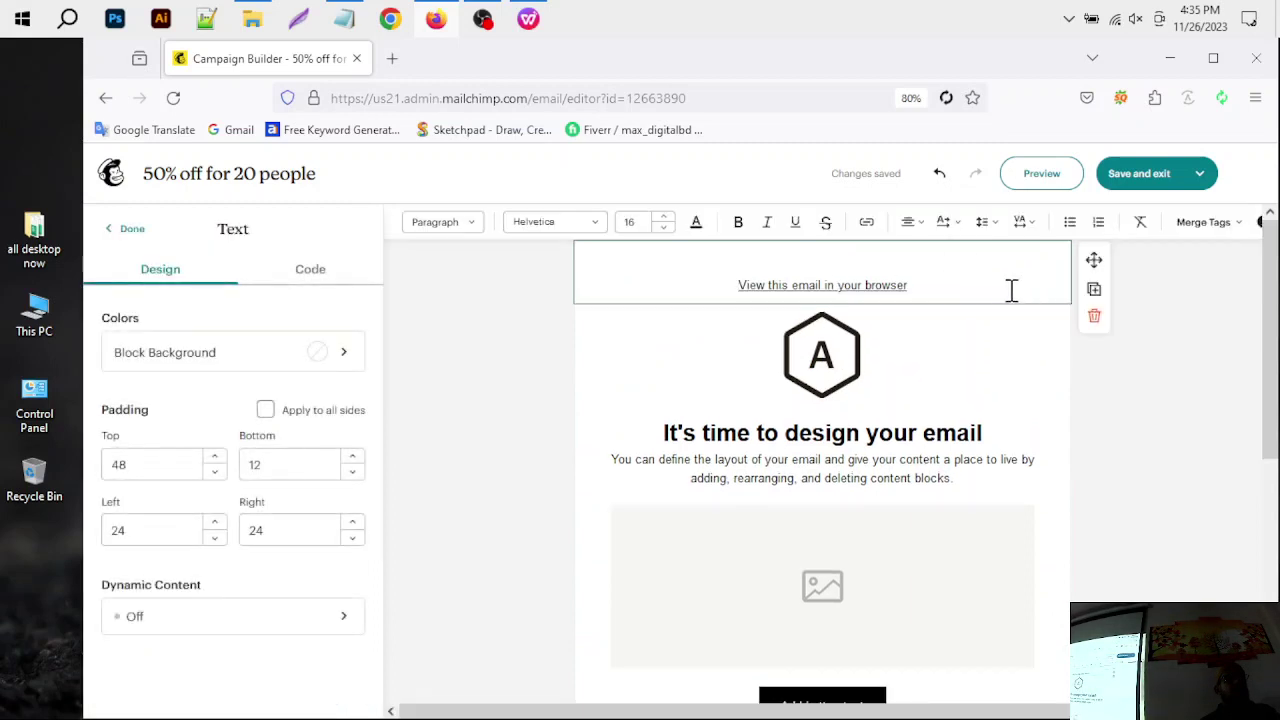
left_click(1094, 318)
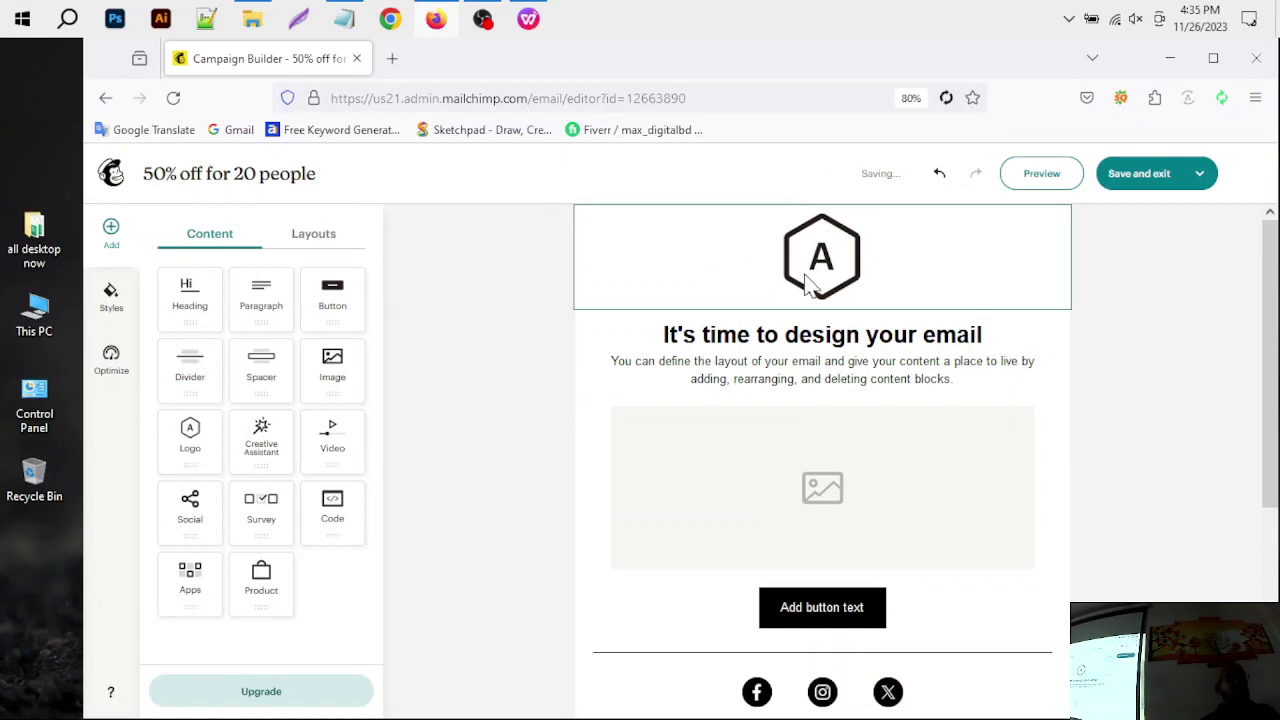
Step: Replace the placeholder logo at the top of the email with Marketwiz BD (1).png from the Downloads folder
left_click(818, 280)
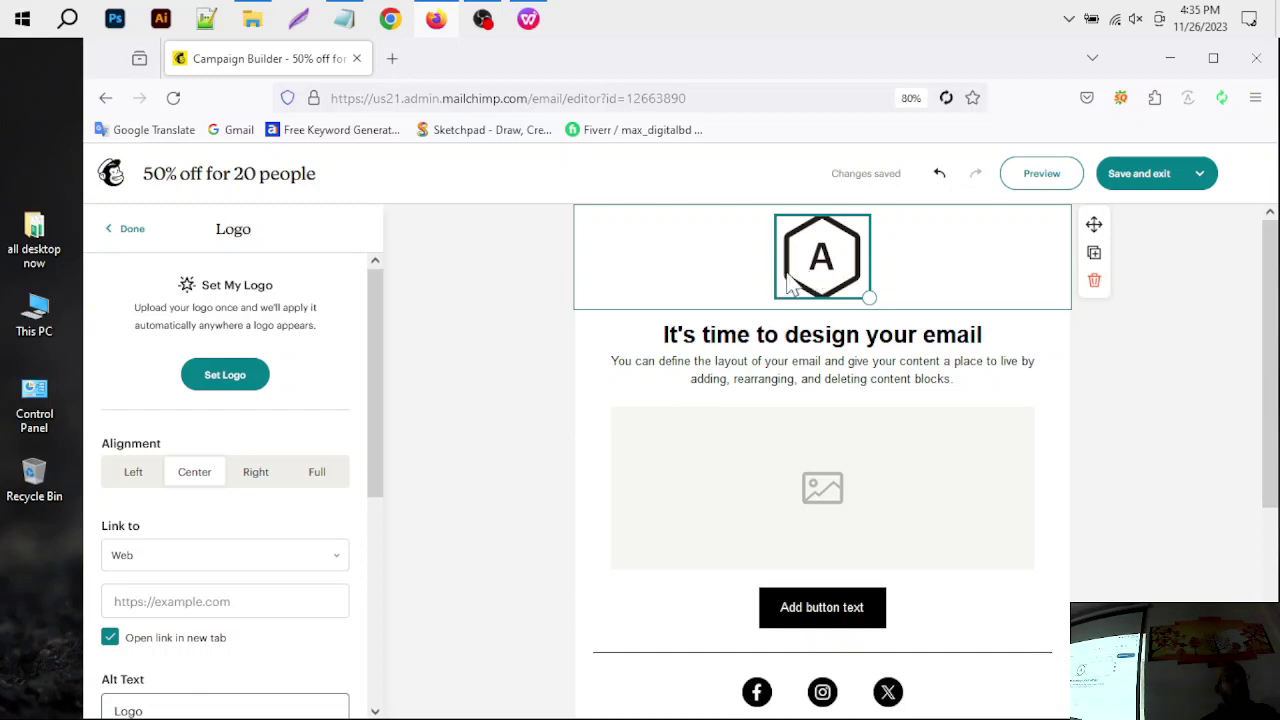
left_click(238, 384)
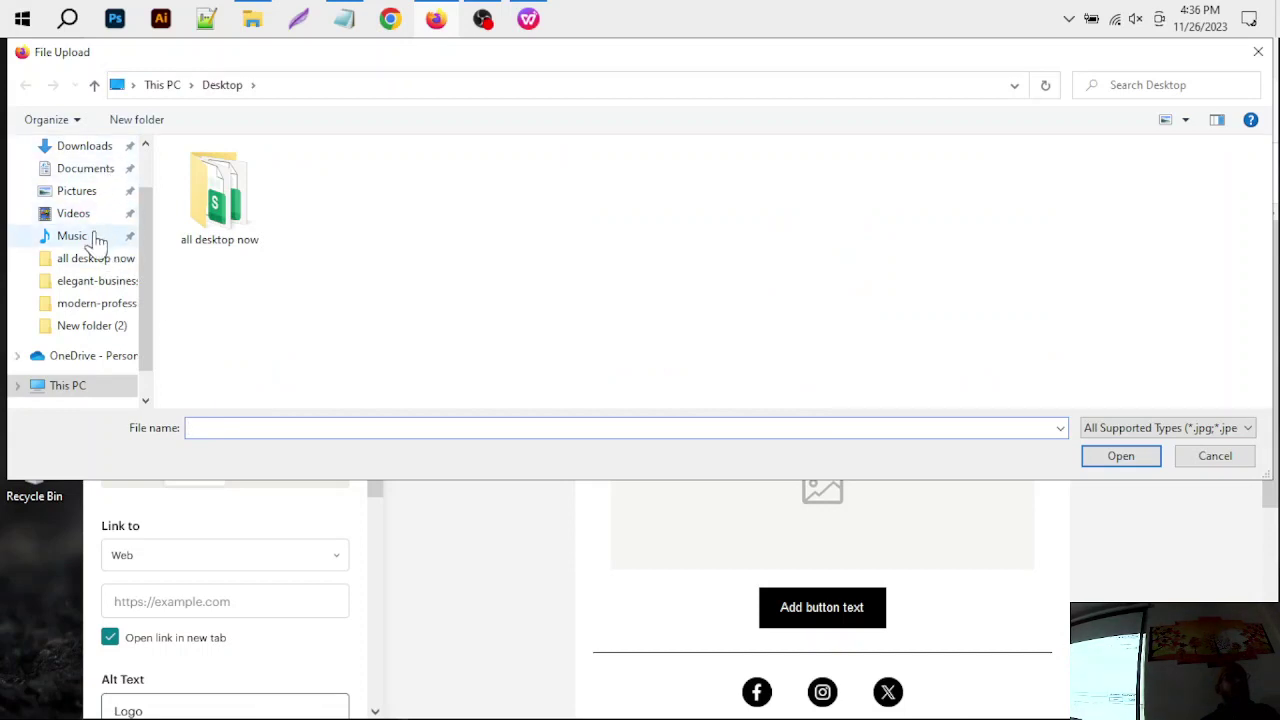
left_click(84, 147)
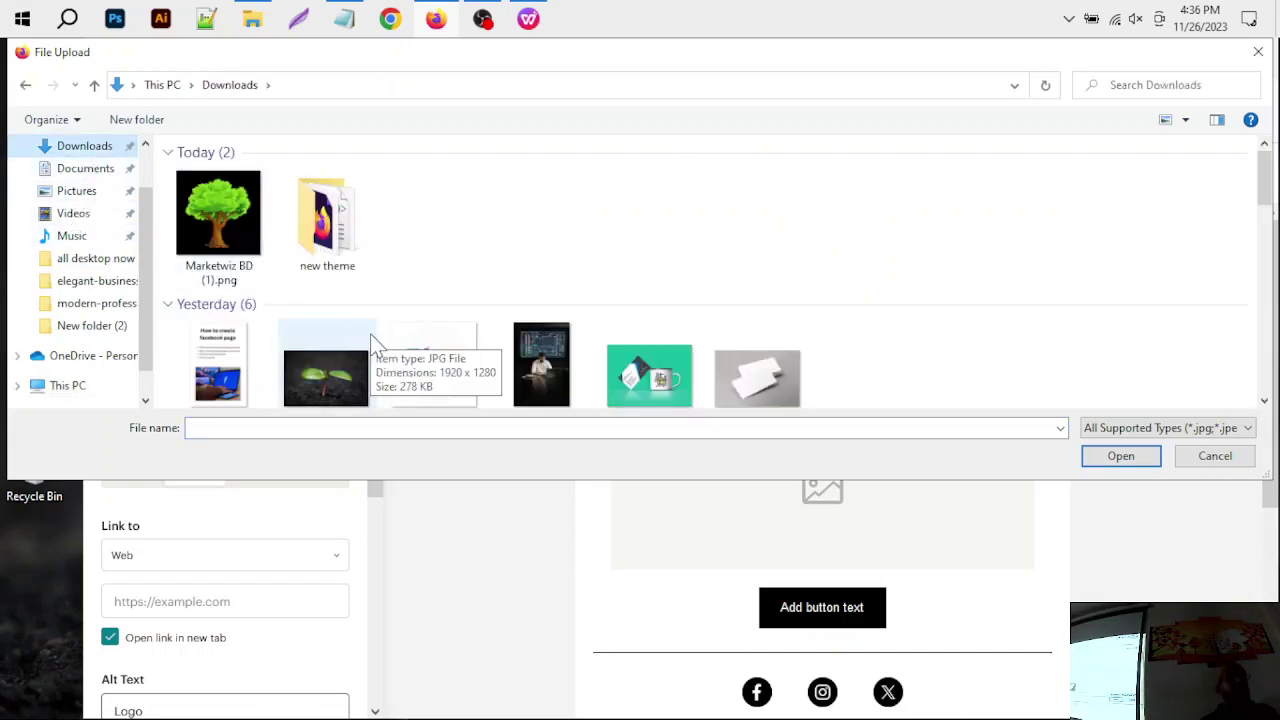
left_click(225, 243)
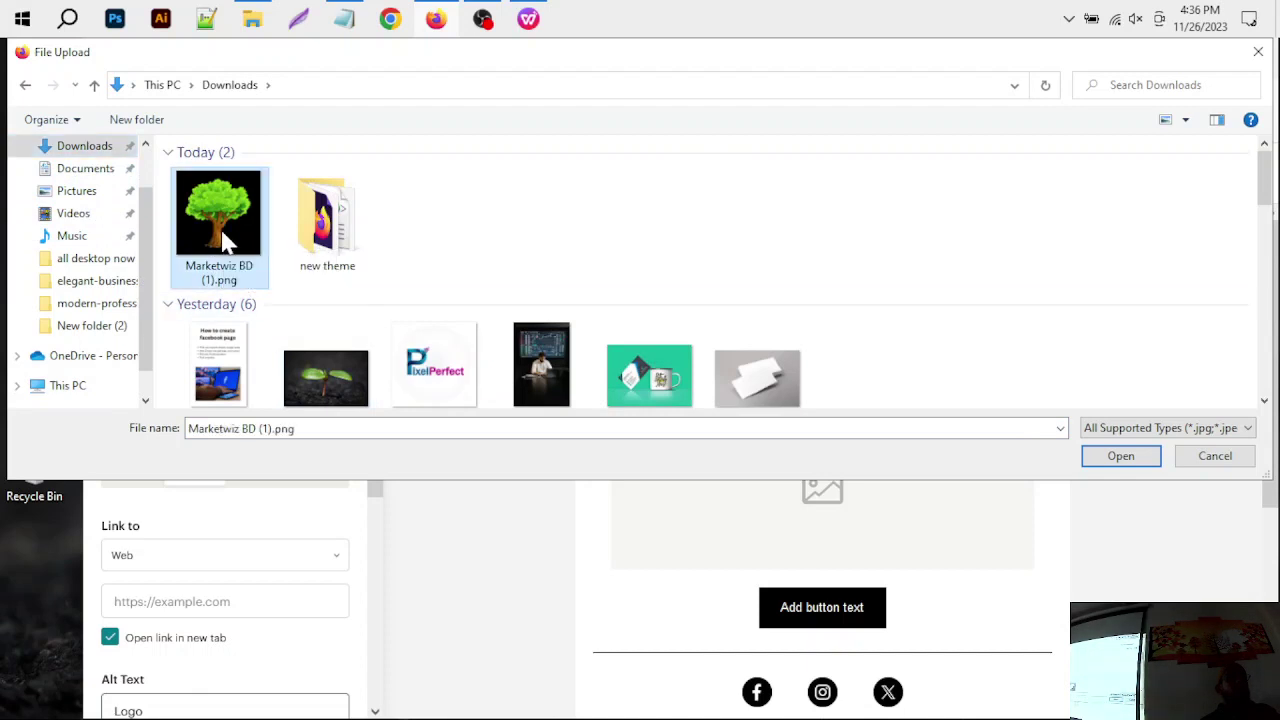
left_click(1103, 464)
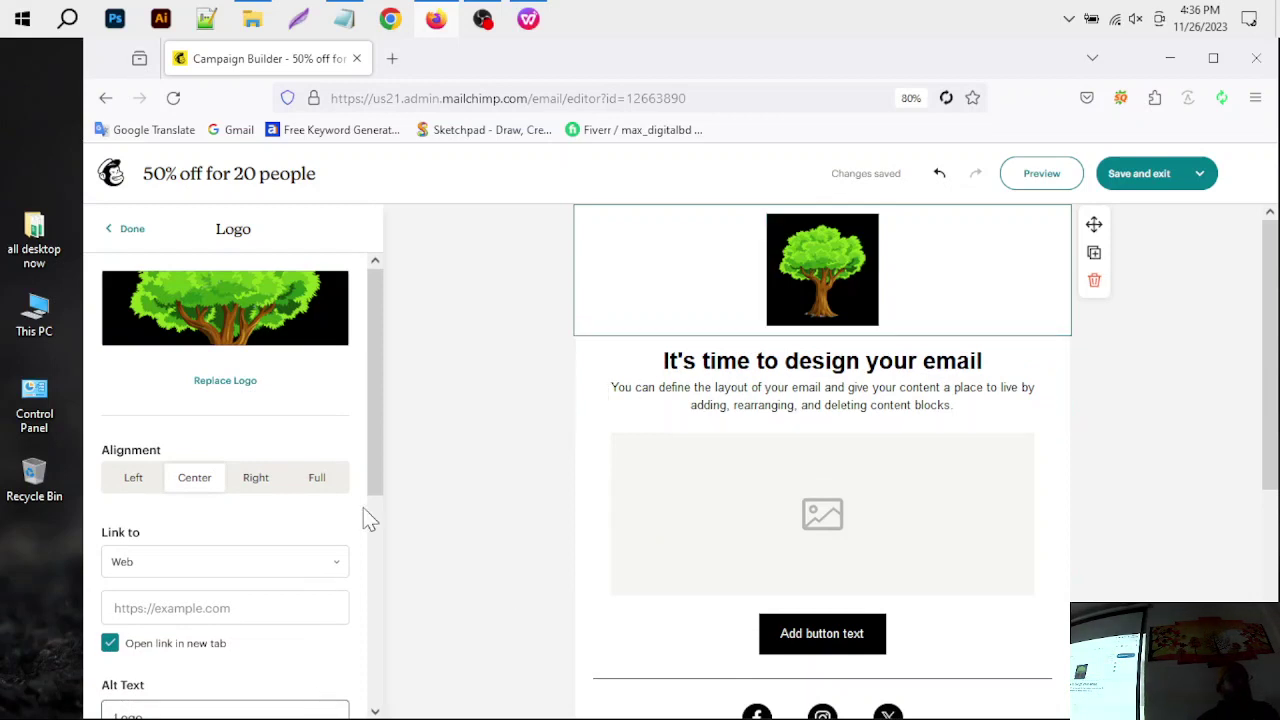
Step: Try right alignment for the logo, set it back to Center, and review its link, alt text, color and padding settings
left_click(272, 485)
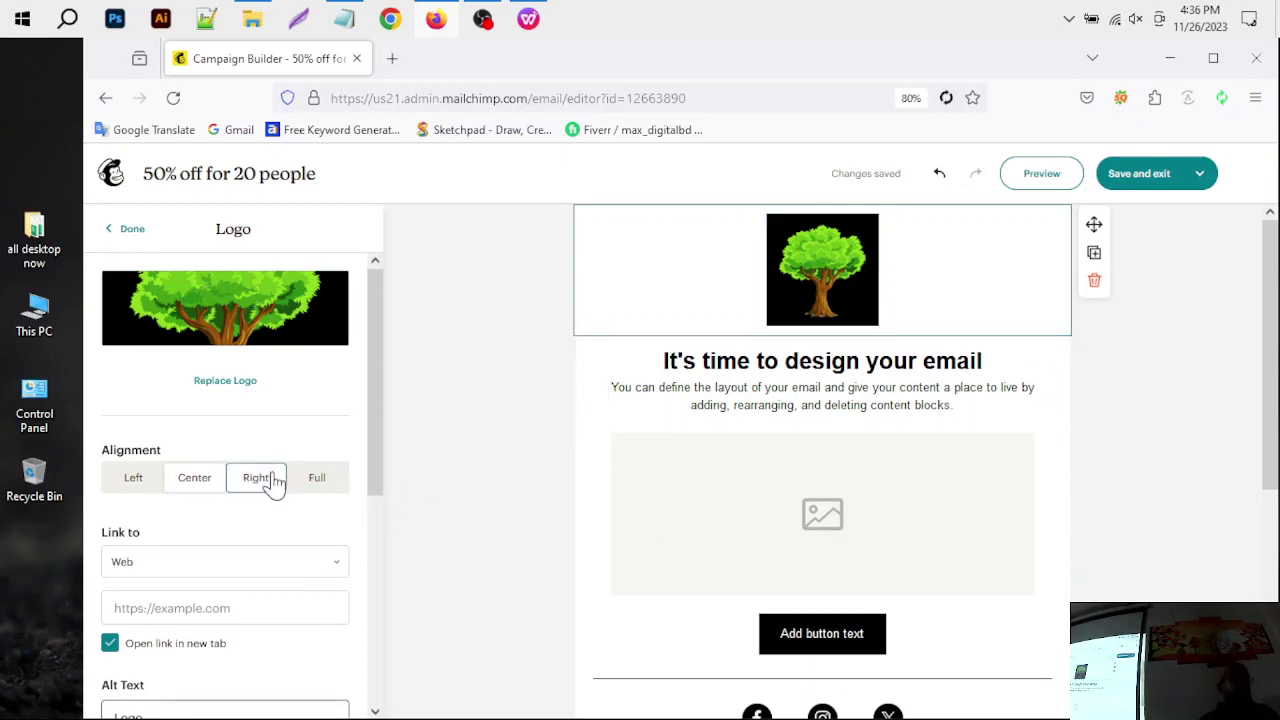
left_click(198, 488)
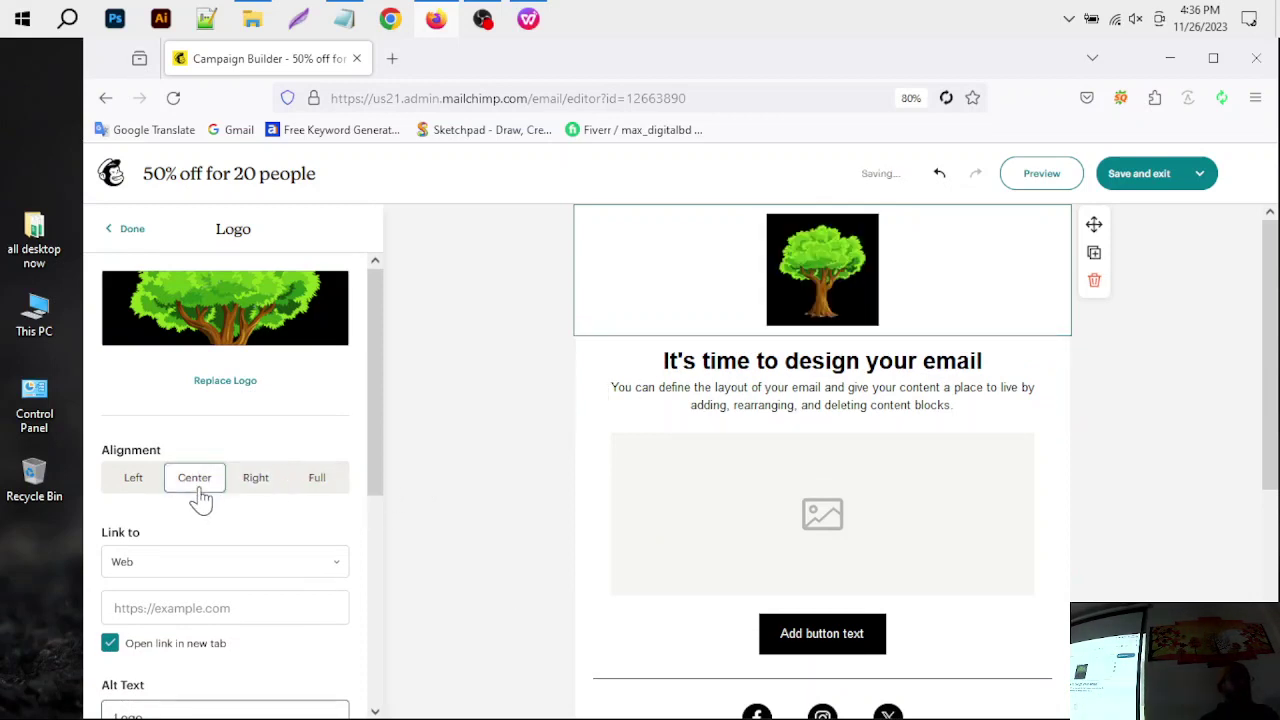
scroll(284, 490, "down", 3)
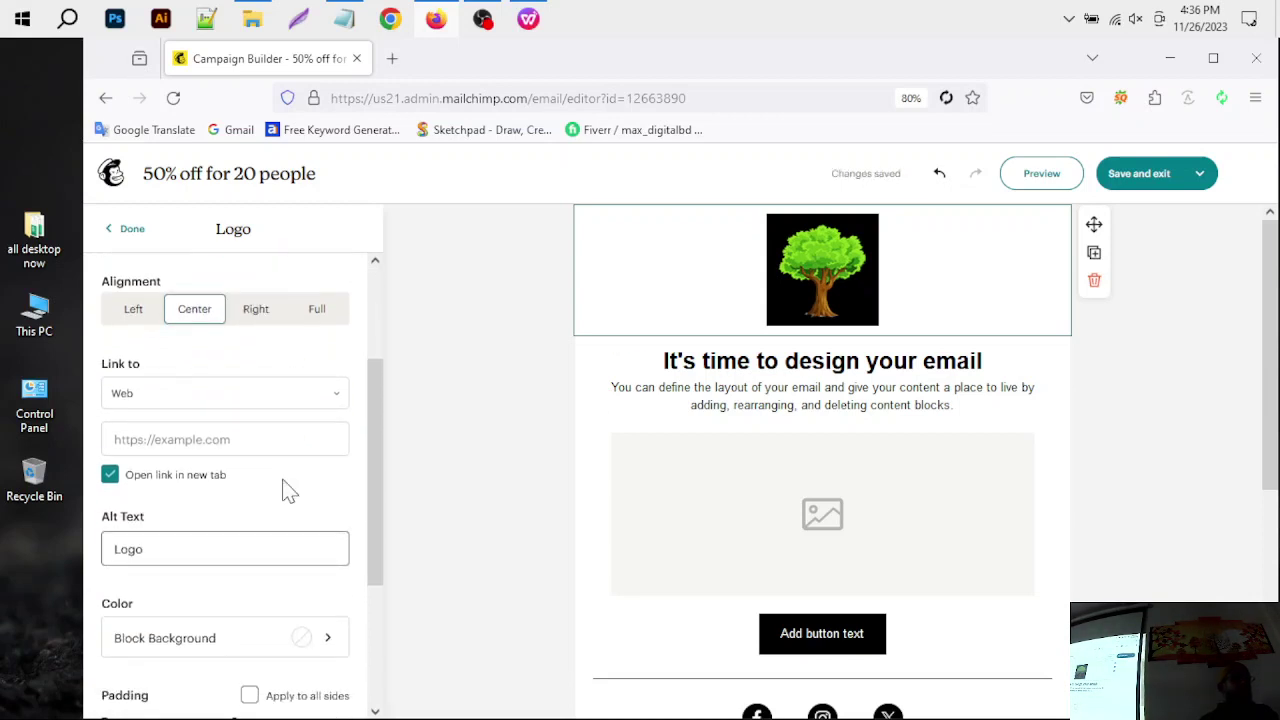
scroll(284, 490, "down", 3)
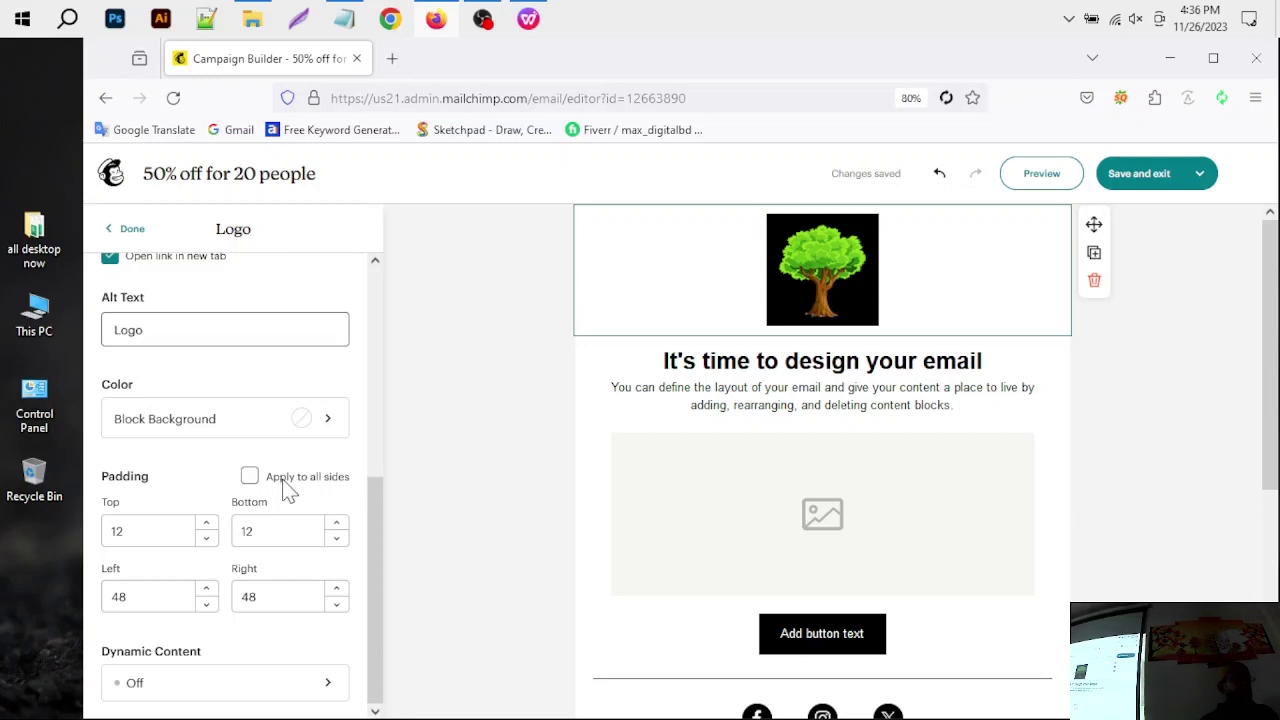
scroll(286, 490, "up", 5)
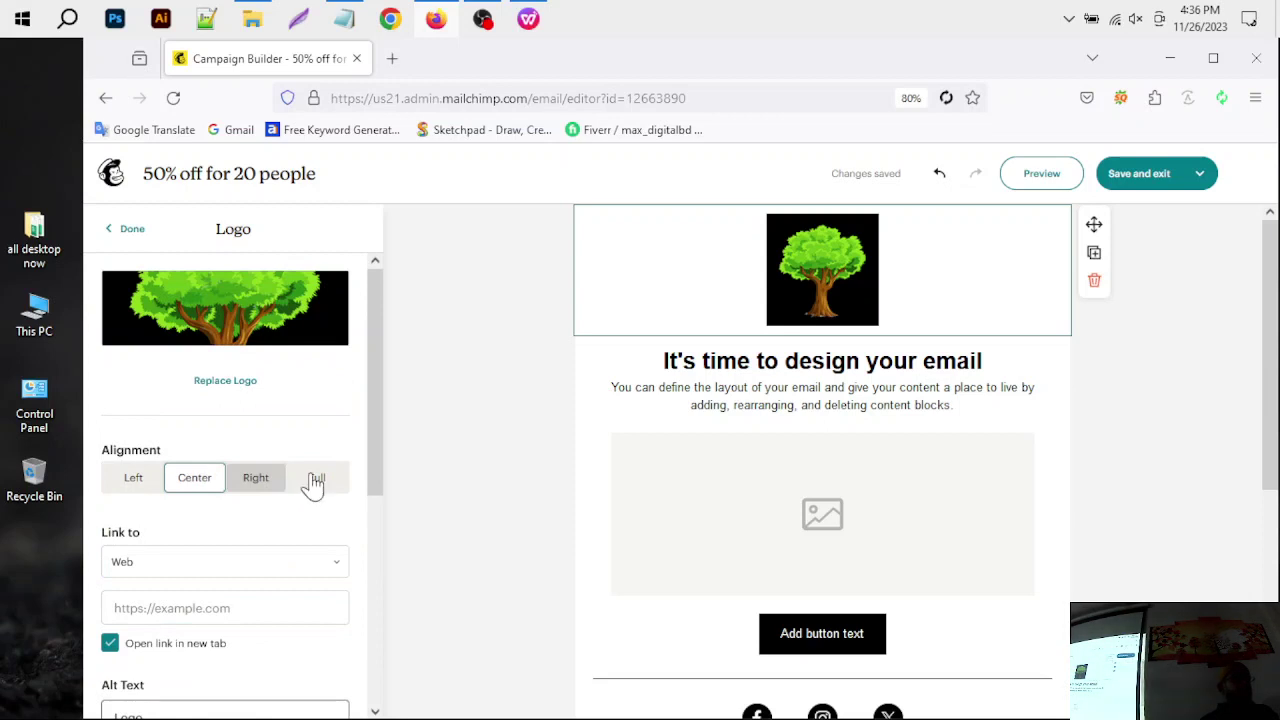
left_click(504, 370)
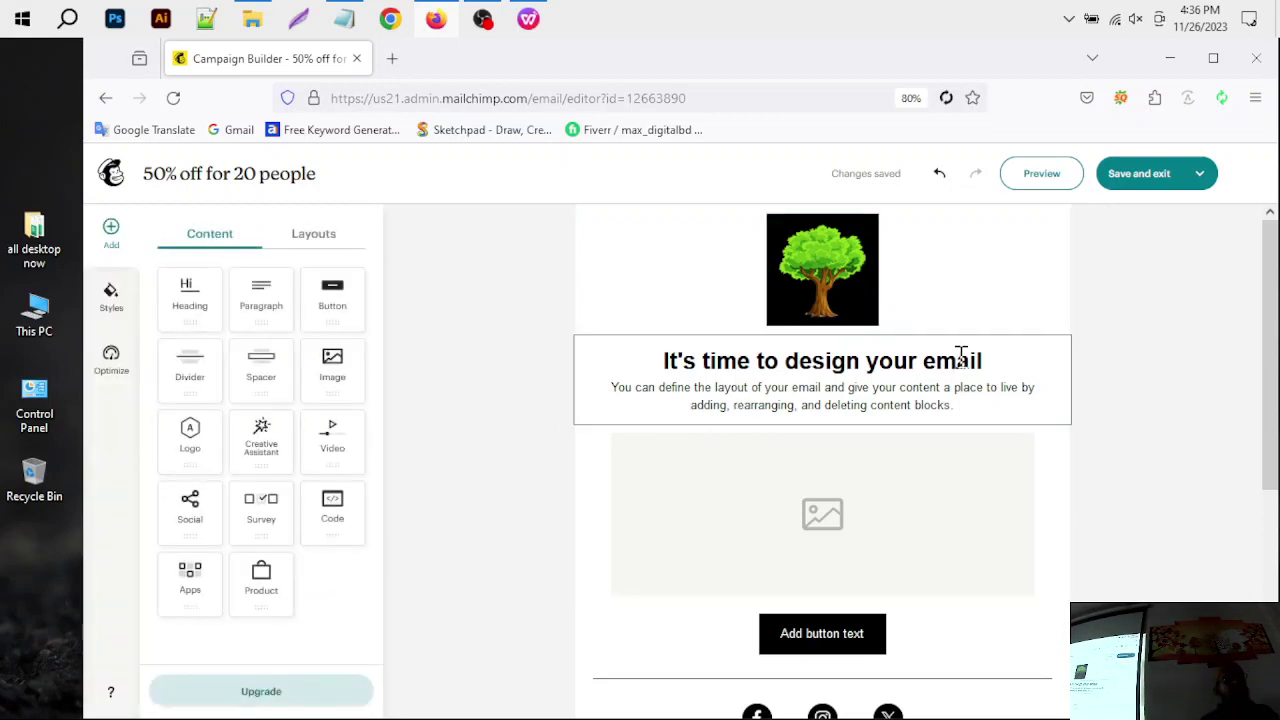
Step: Replace the heading "It's time to design your email" with "50% off for first 20 people"
left_click(960, 355)
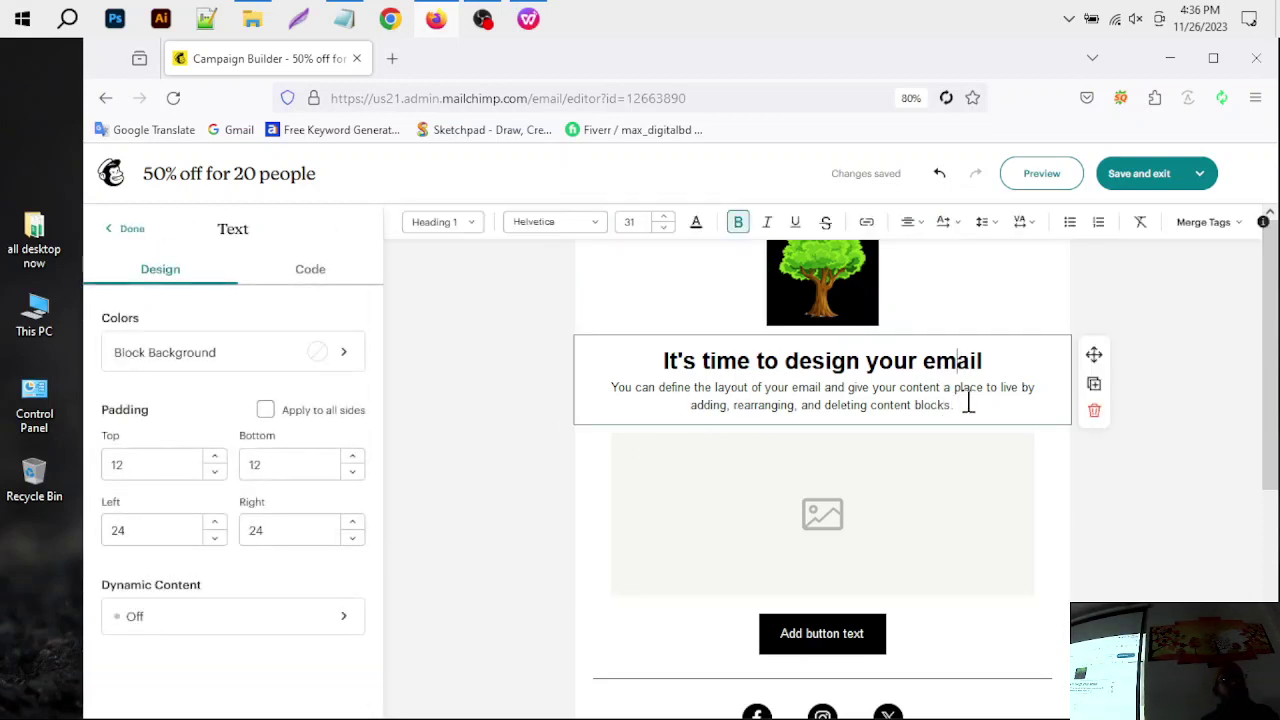
left_click(970, 402)
left_click_drag(974, 402, 580, 363)
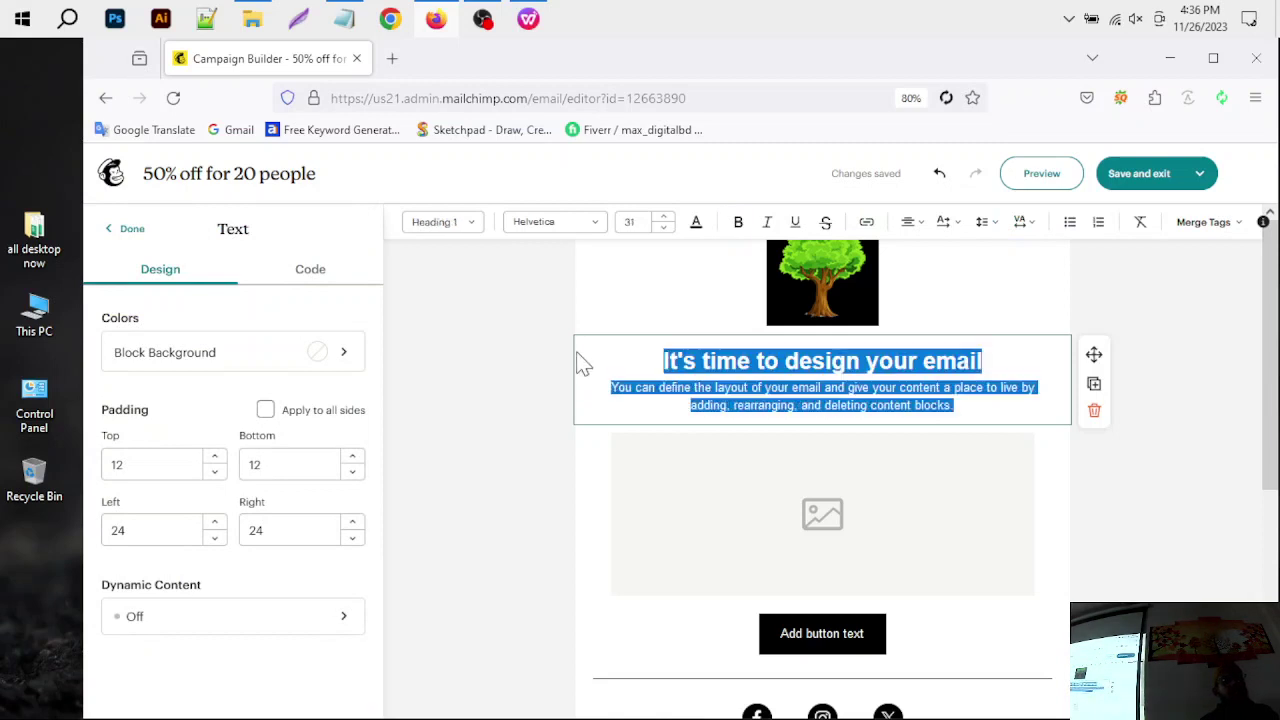
left_click(821, 400)
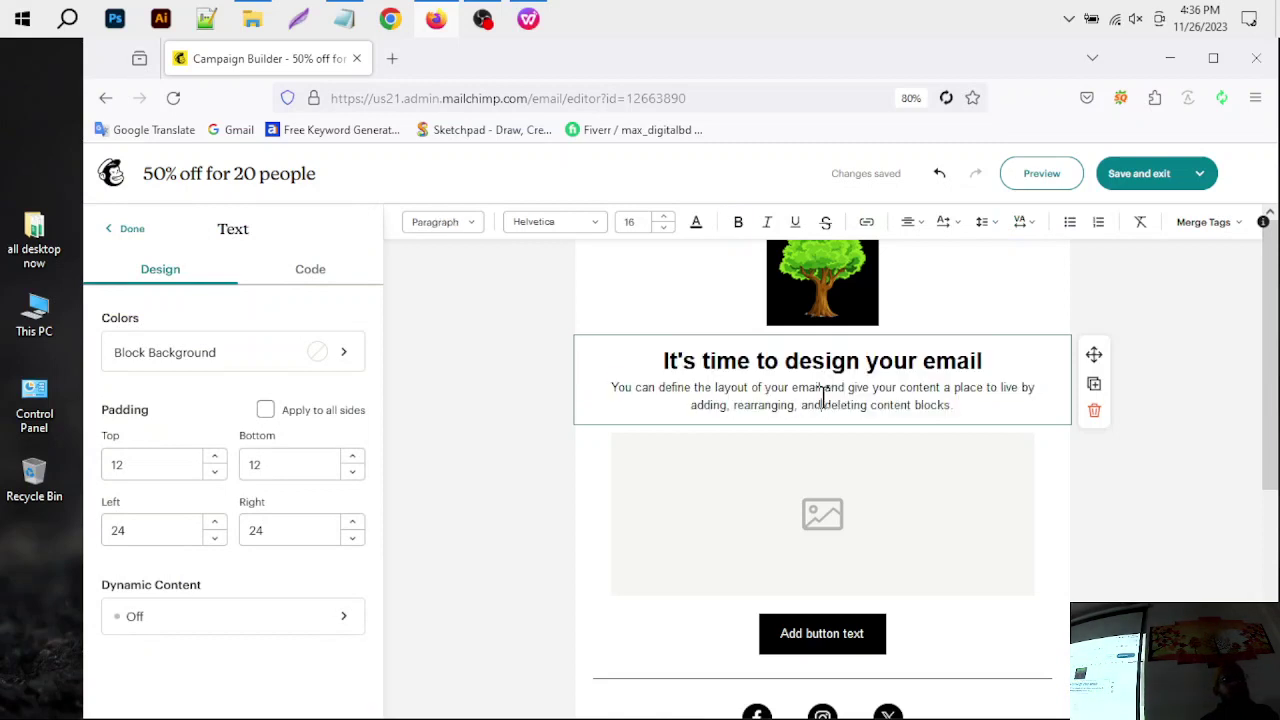
left_click_drag(1000, 362, 644, 369)
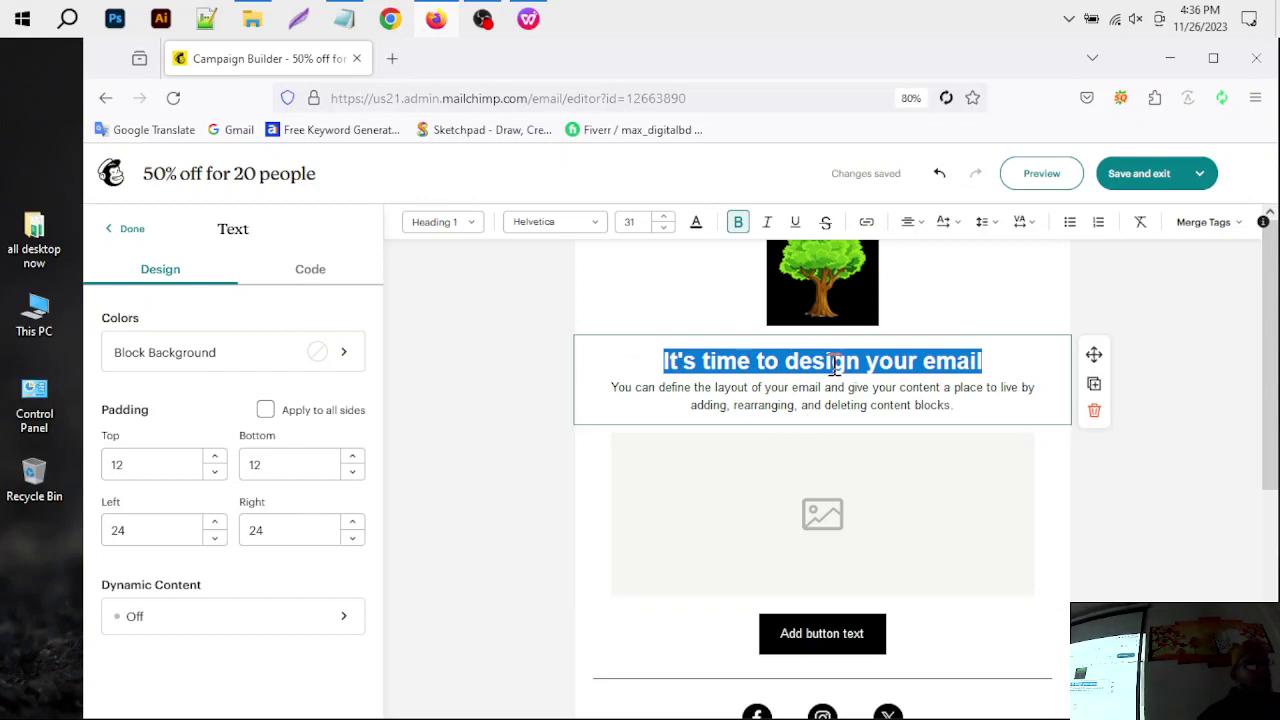
type("5")
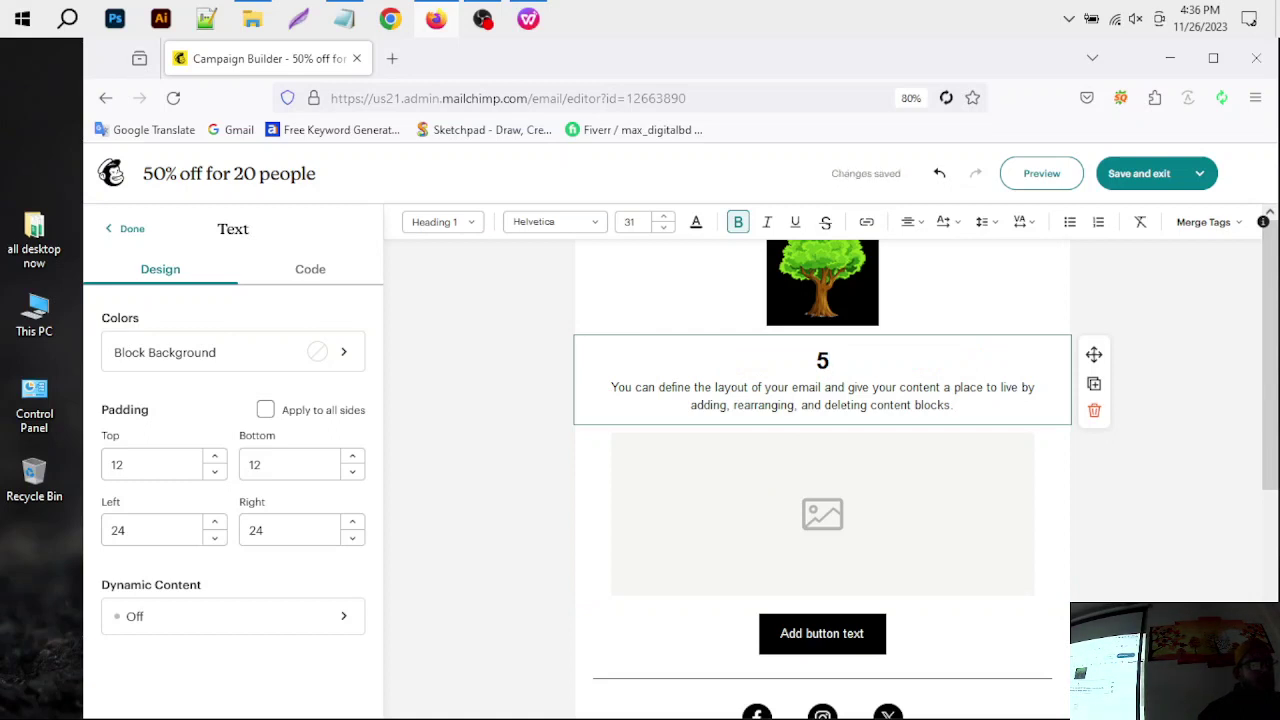
type("0")
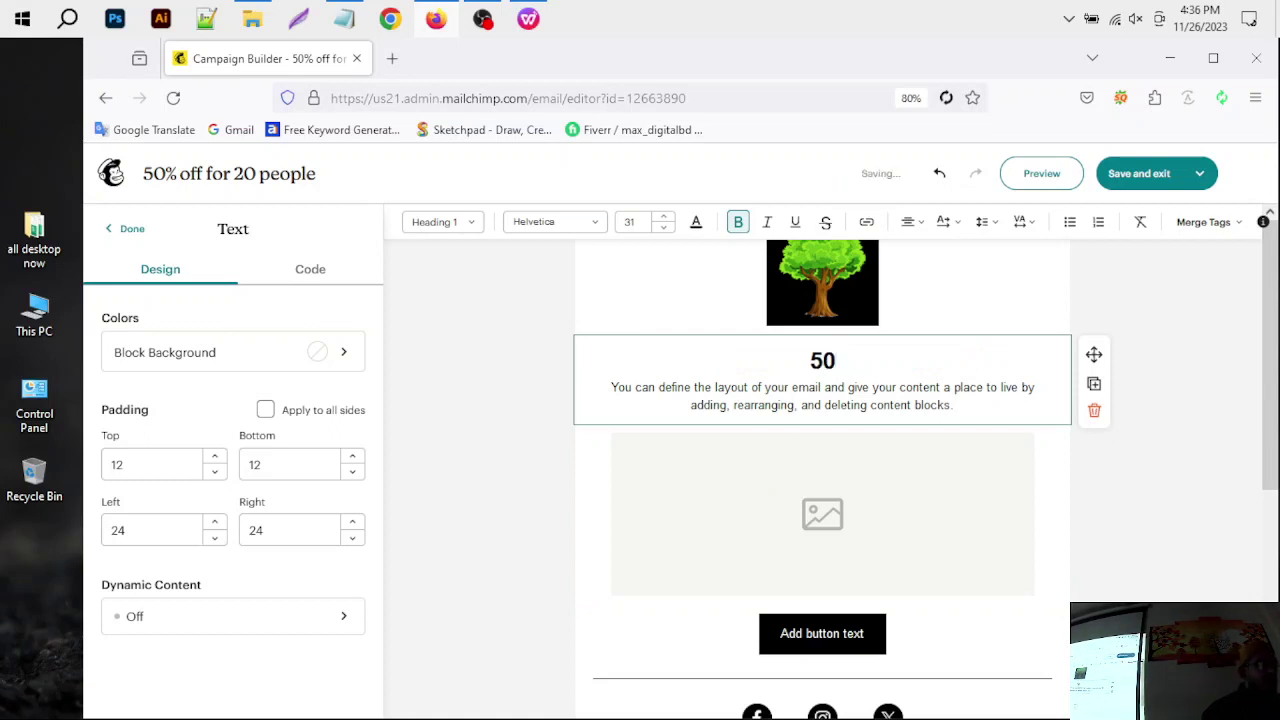
type("% of")
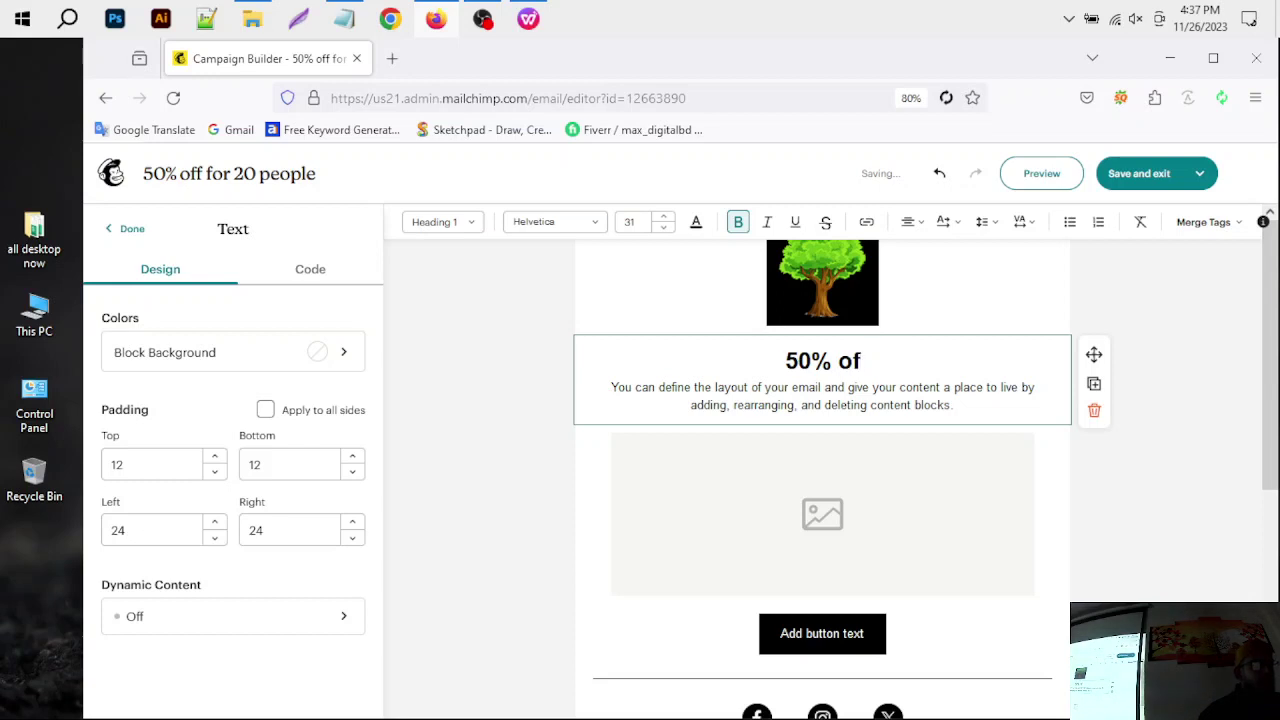
type("f for")
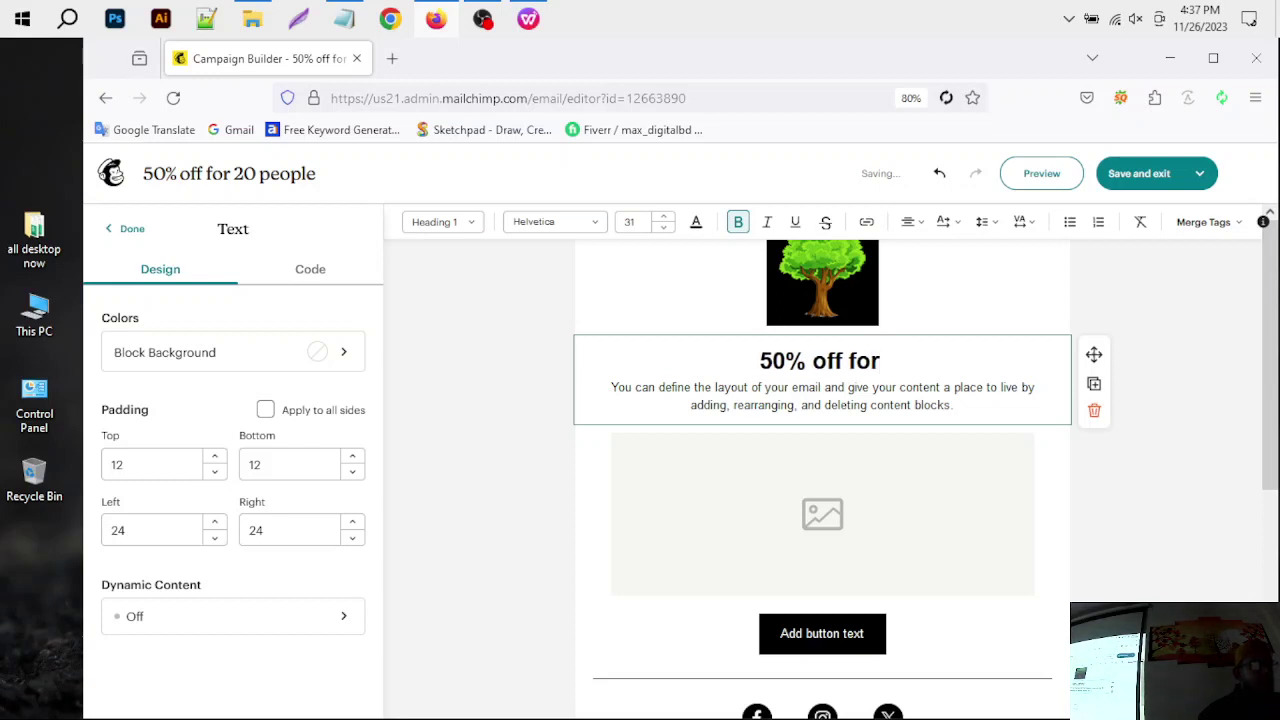
type(" f")
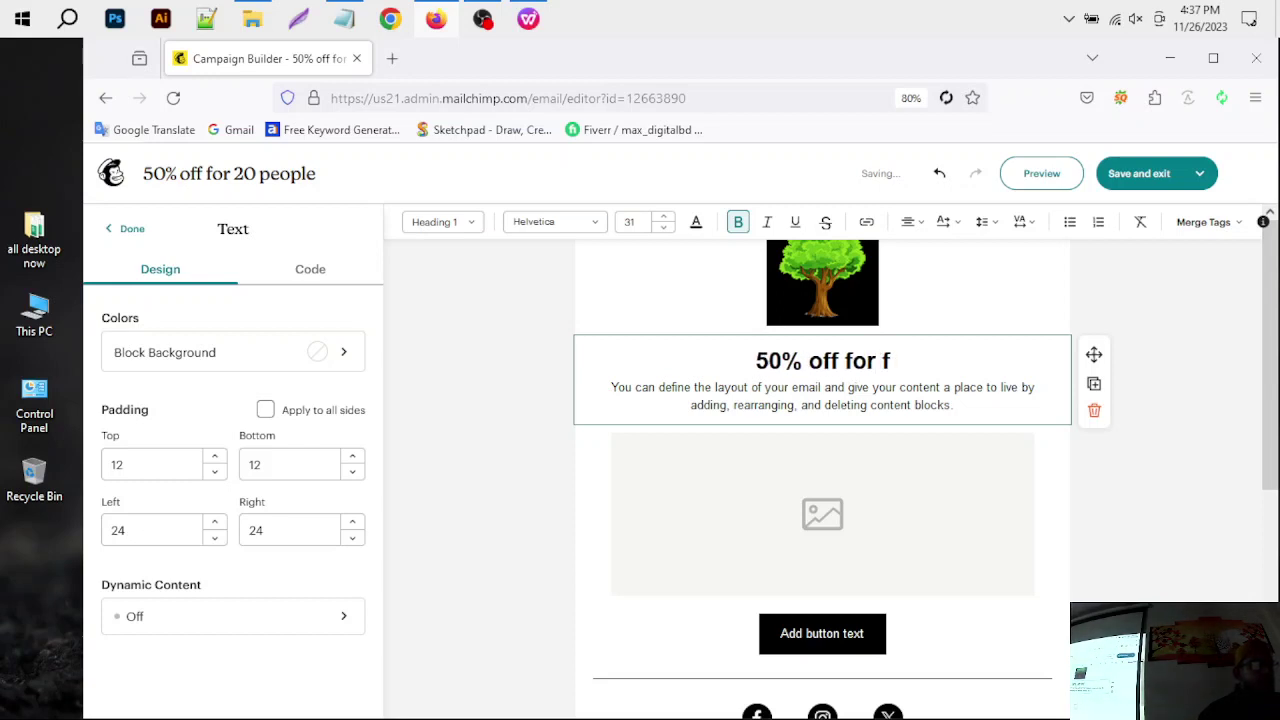
type("irst 2")
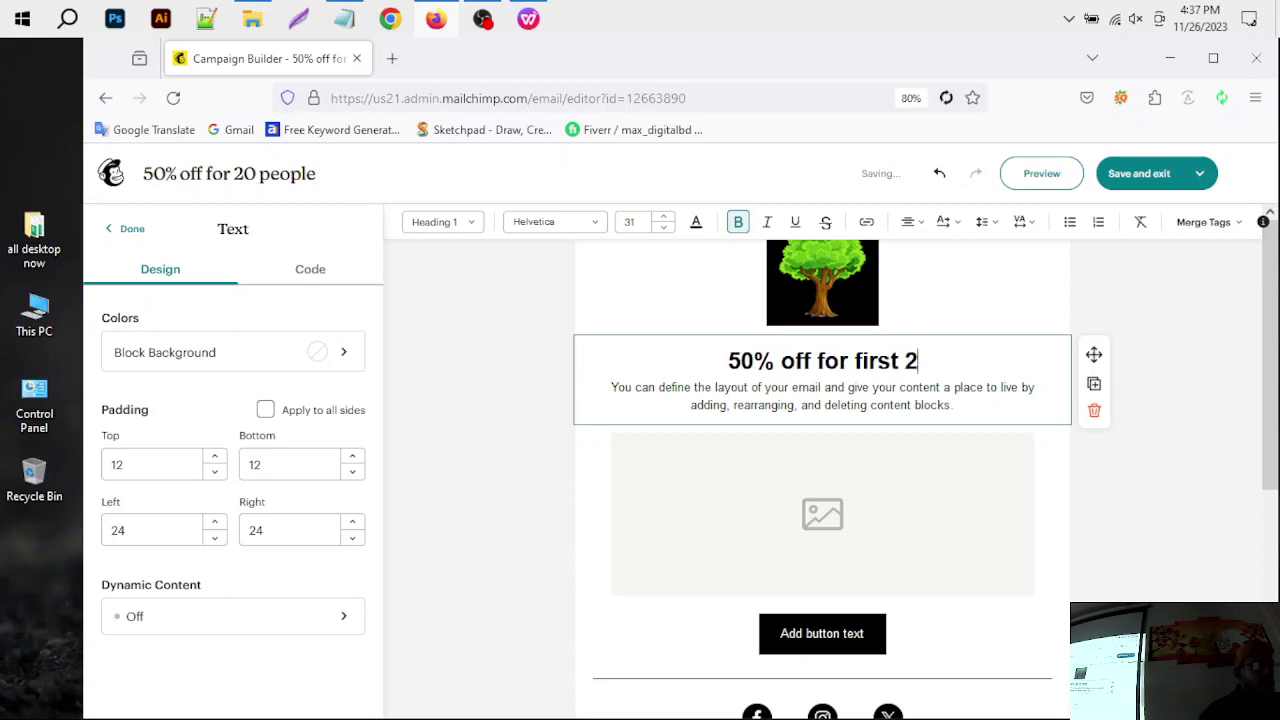
type("o")
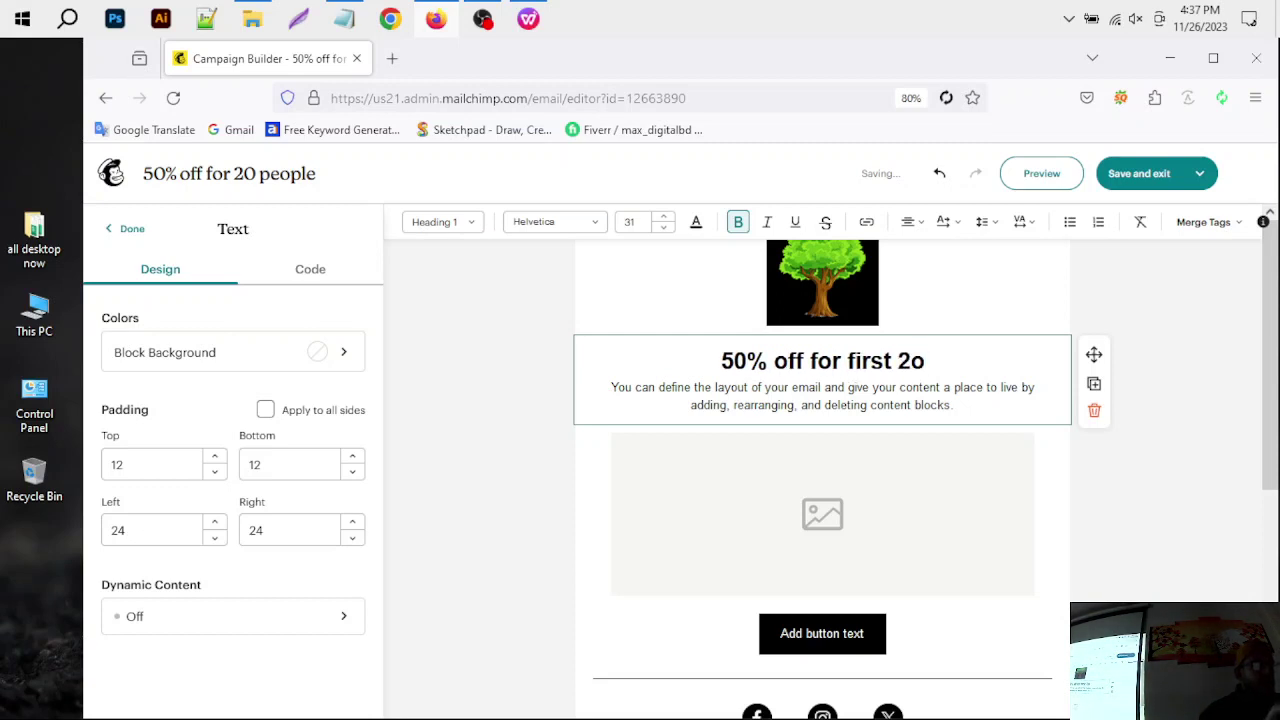
key("BackSpace")
type("0 peo")
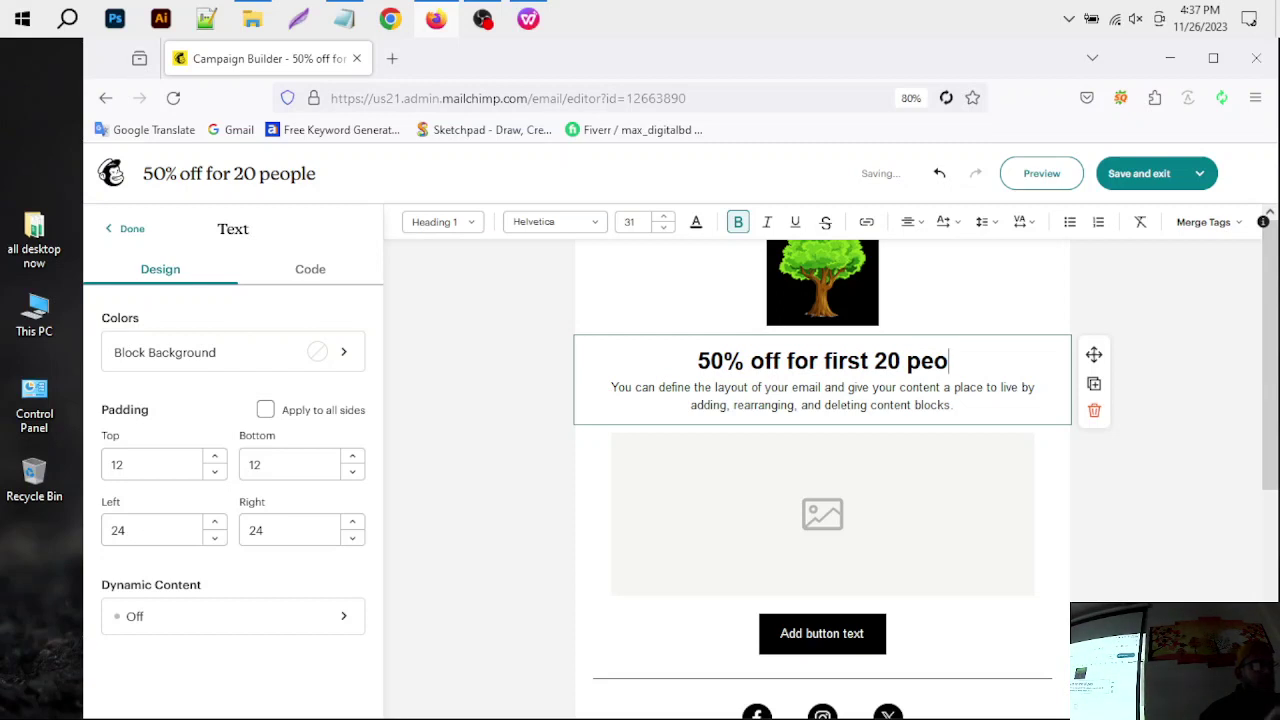
type("ple")
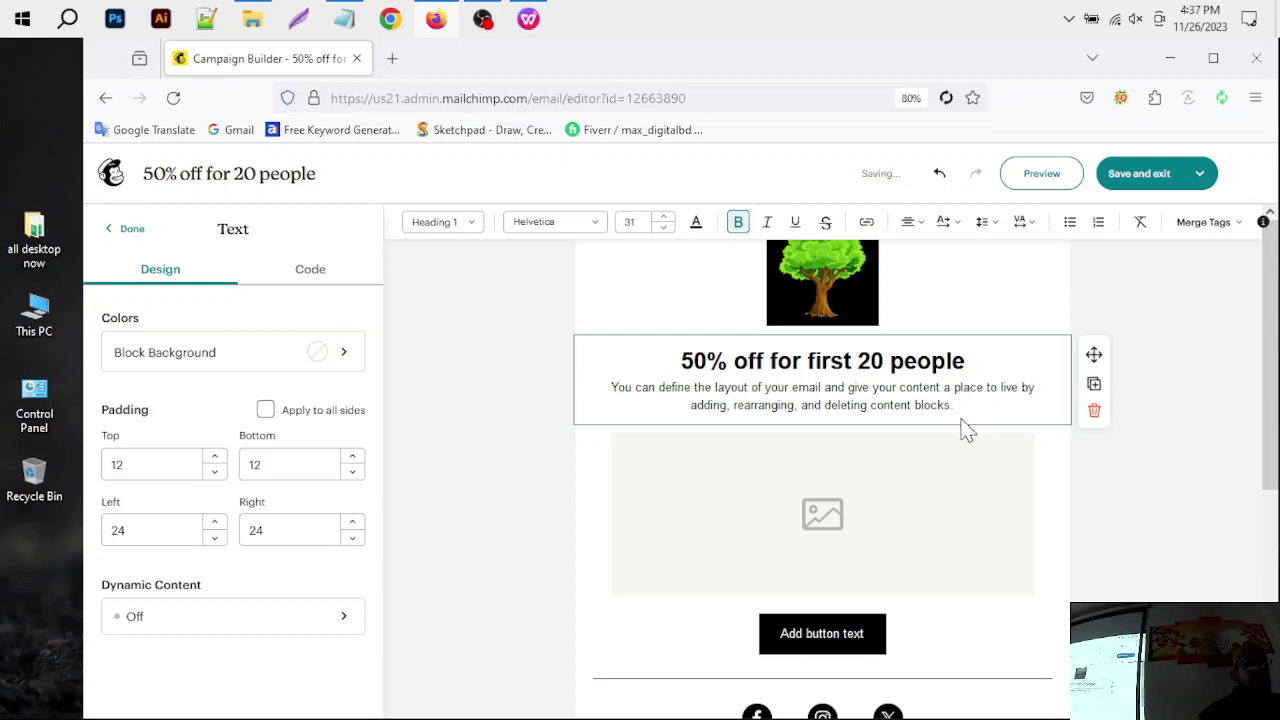
Step: Replace the placeholder paragraph under the heading with "we make decicion from our company for 20 people get a great discount in our product"
left_click_drag(956, 406, 604, 388)
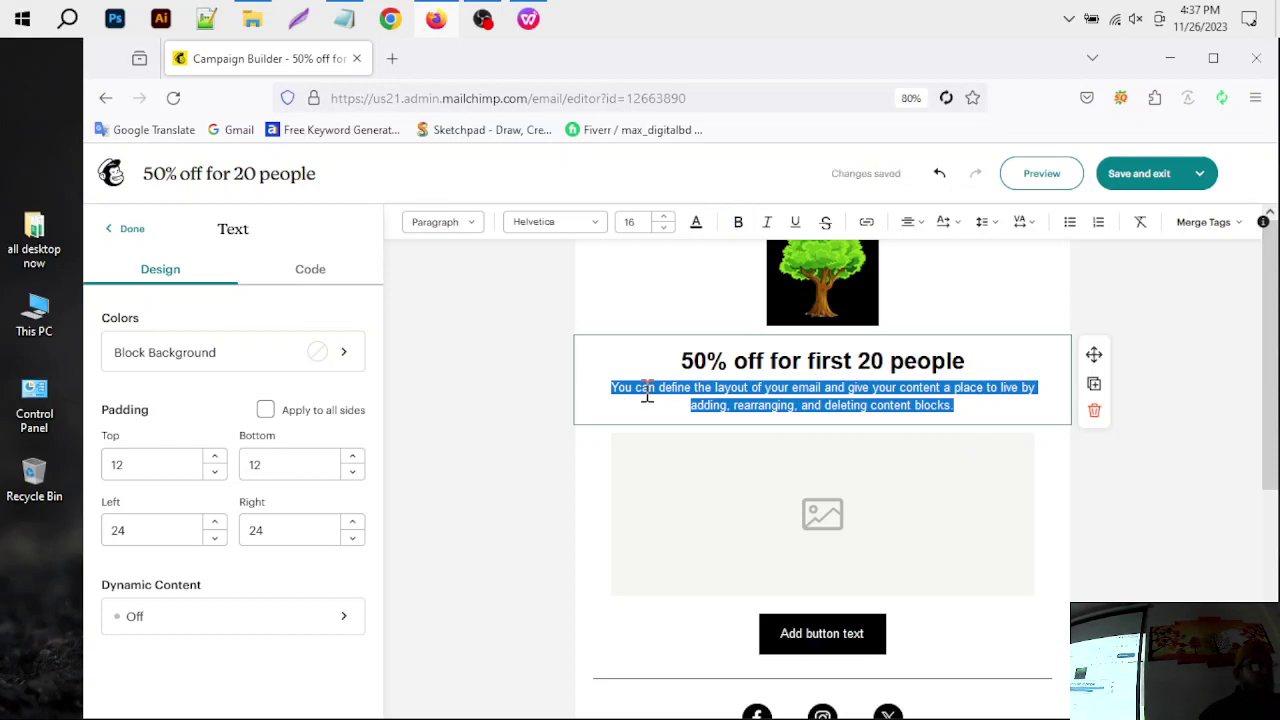
type("we")
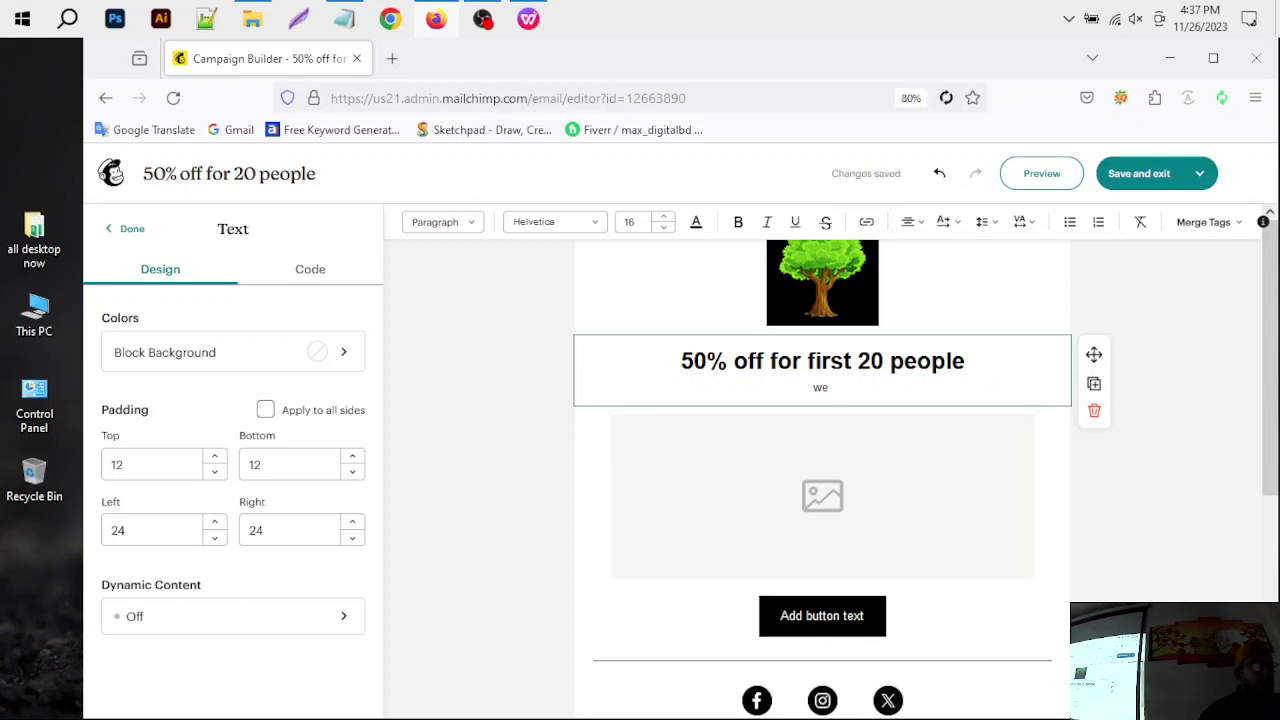
type(" are")
key("BackSpace")
key("BackSpace")
key("BackSpace")
key("BackSpace")
key("BackSpace")
type("make dec")
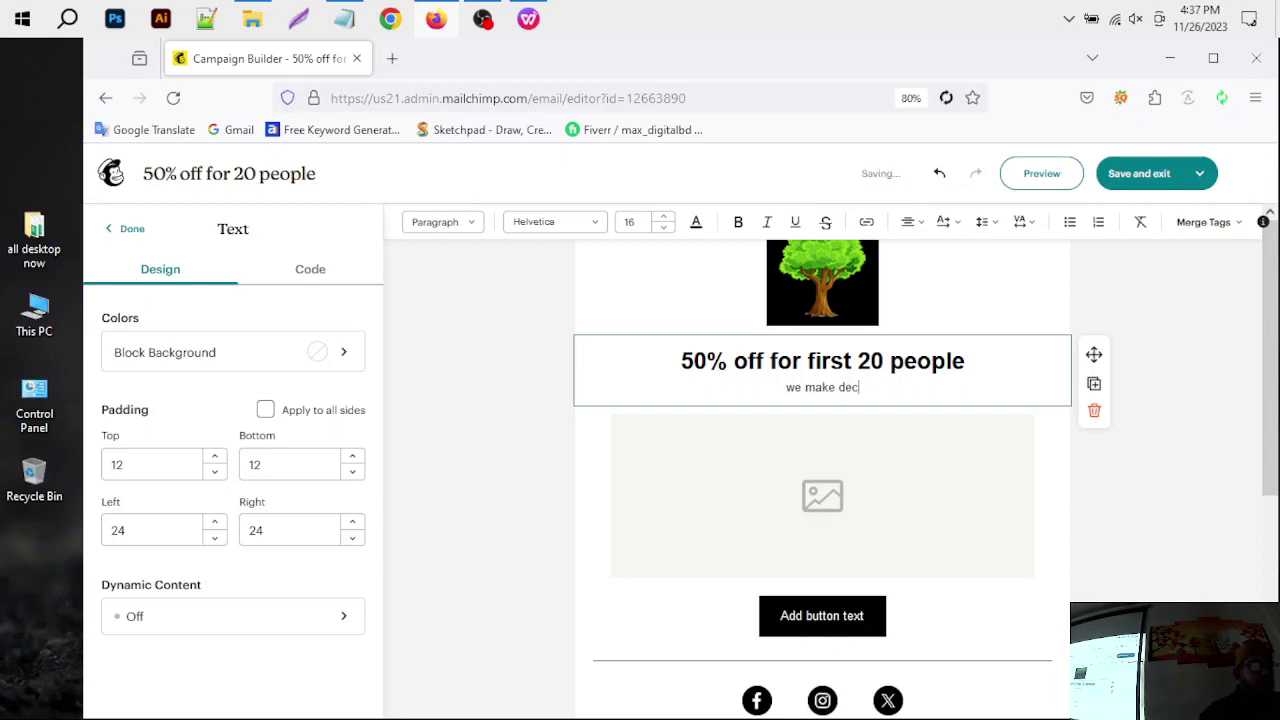
type("icion ")
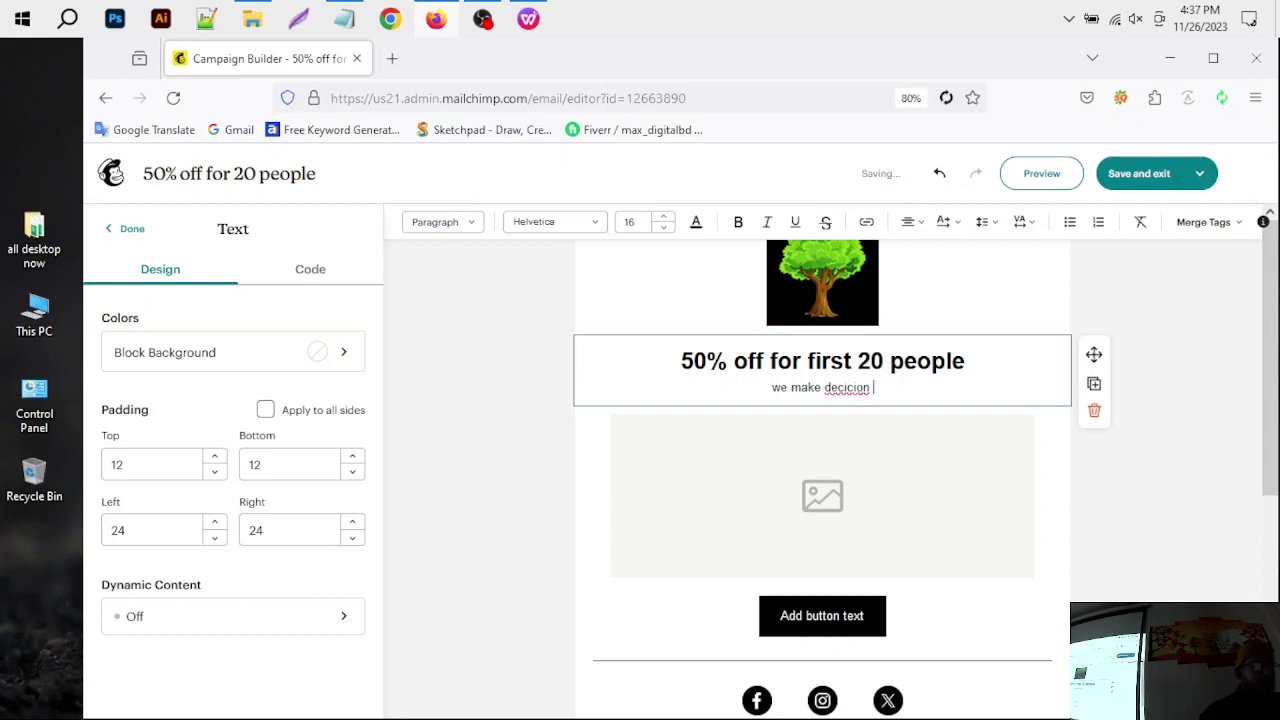
type("from ou")
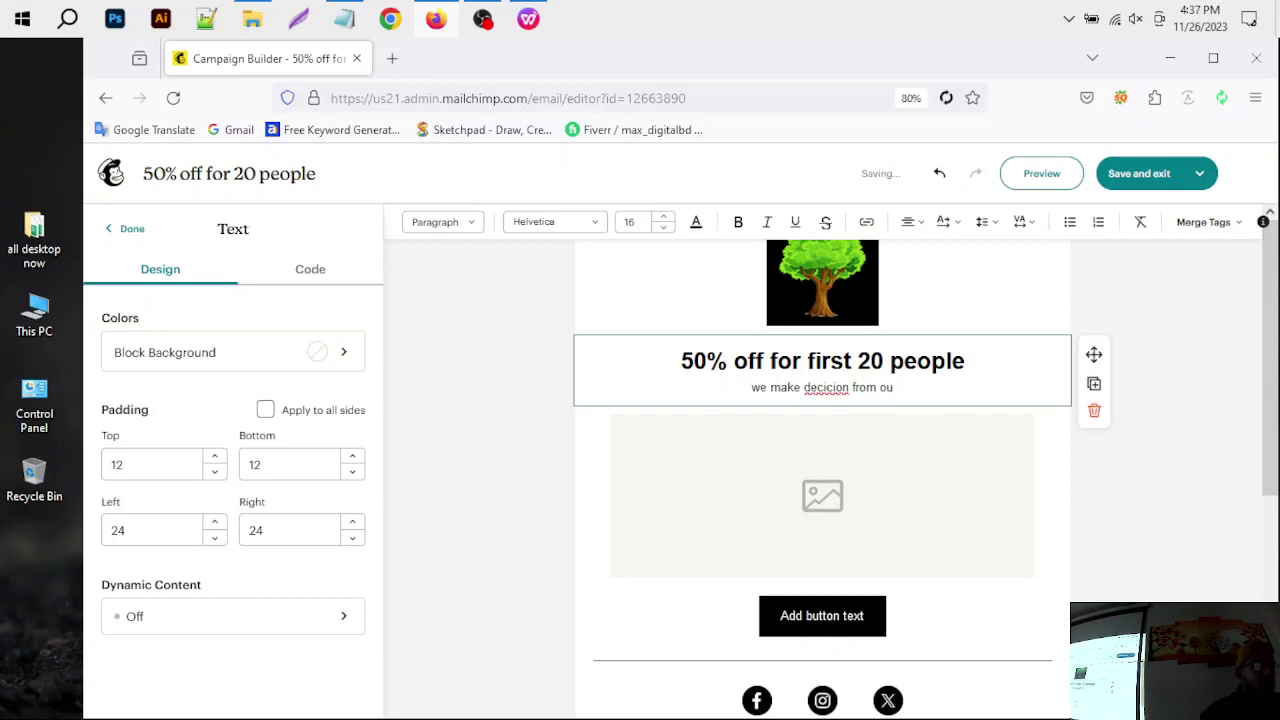
type("r comp")
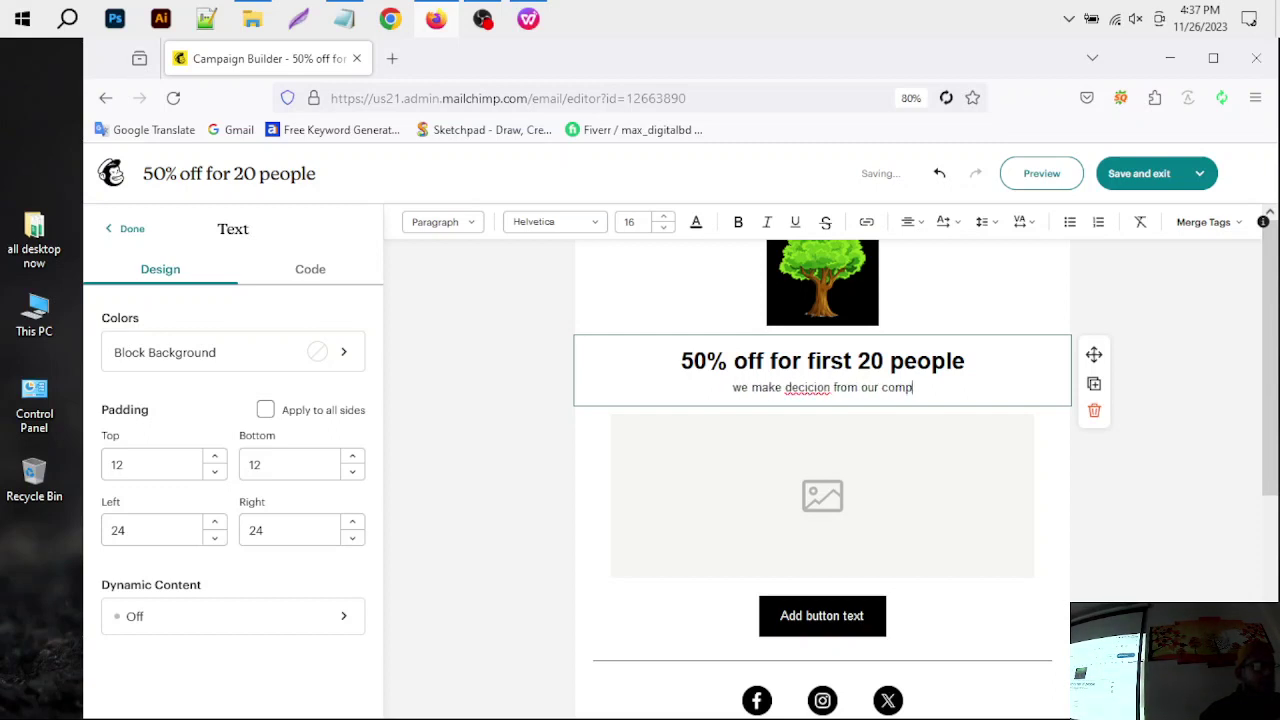
type("any f")
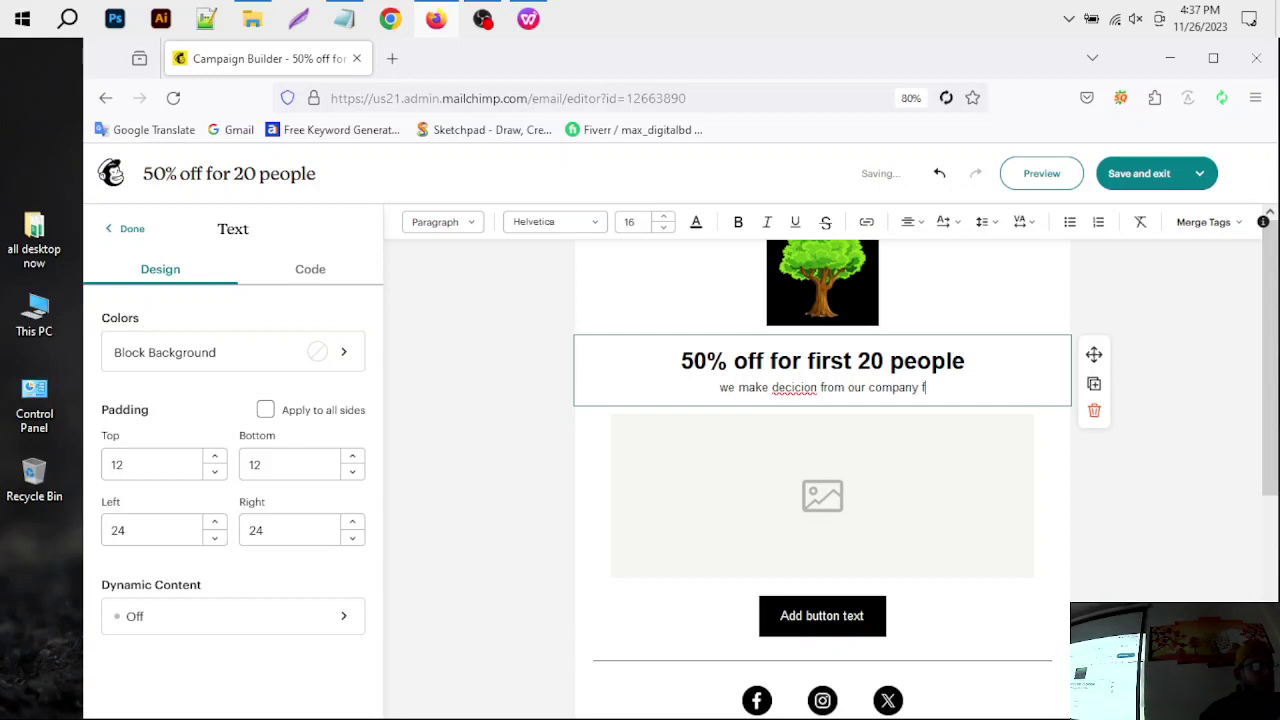
type("or 20")
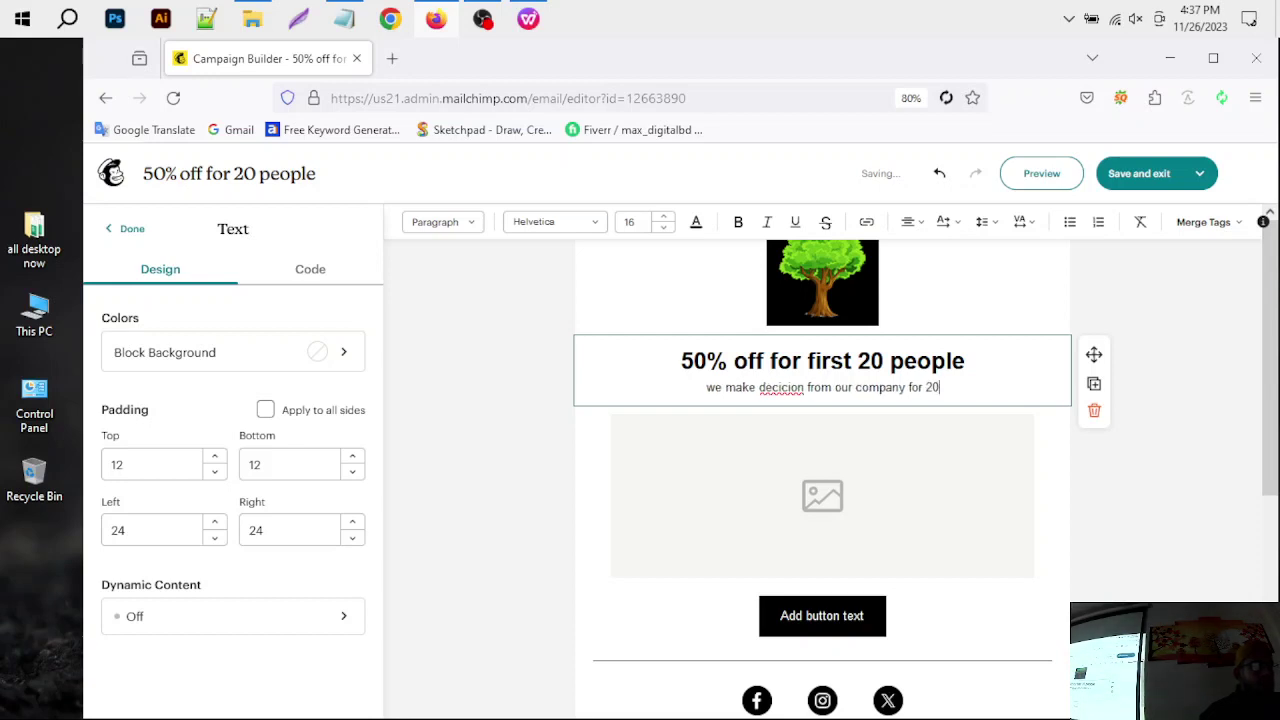
type(" peol")
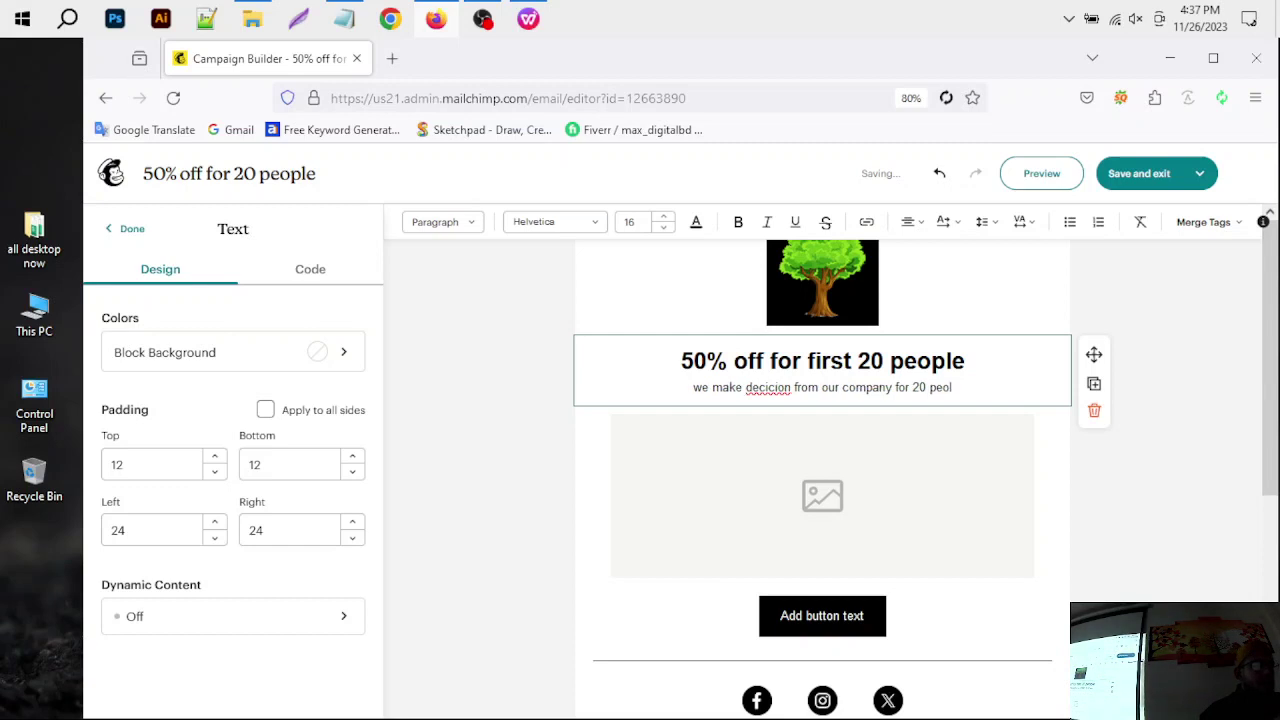
key("BackSpace")
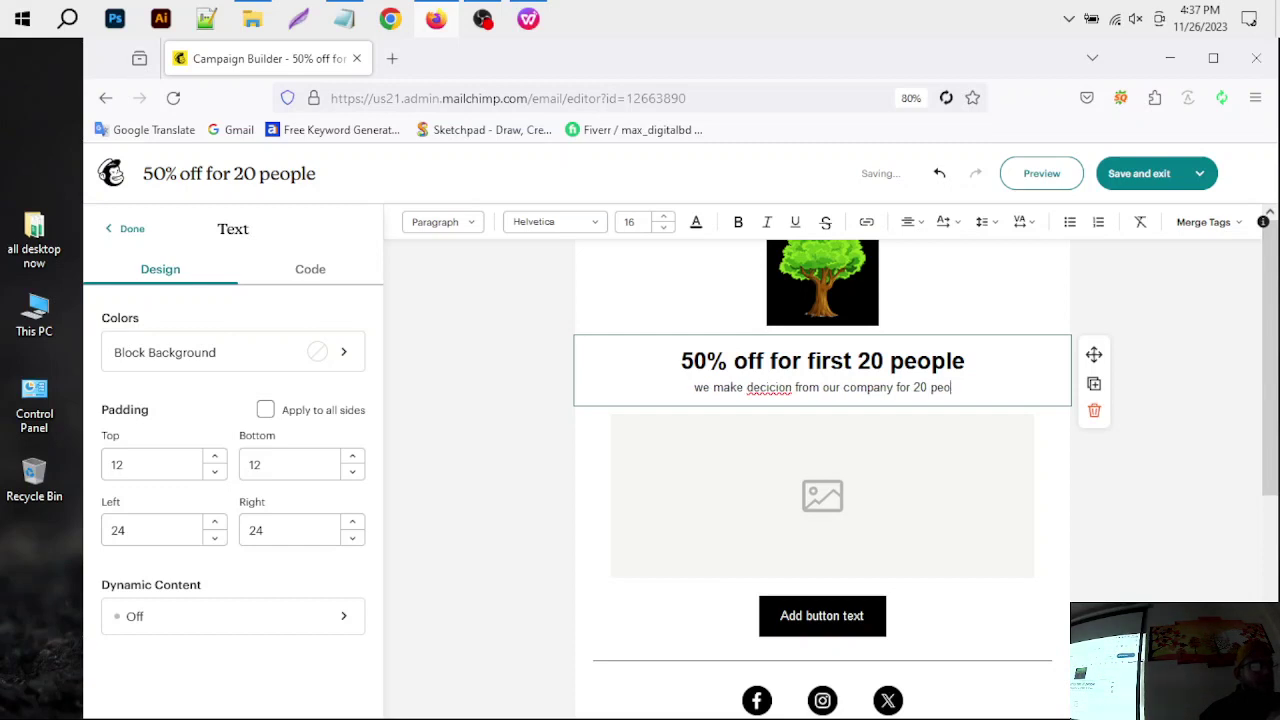
type("ple ")
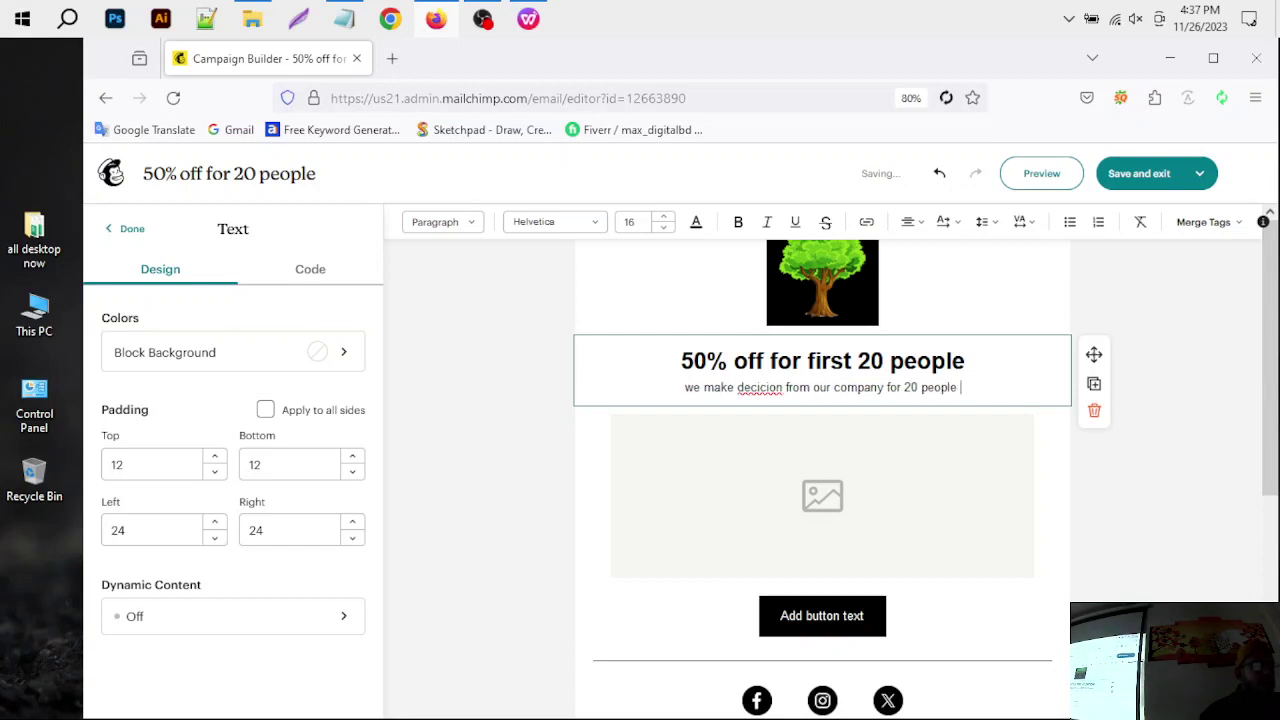
type("get a ge")
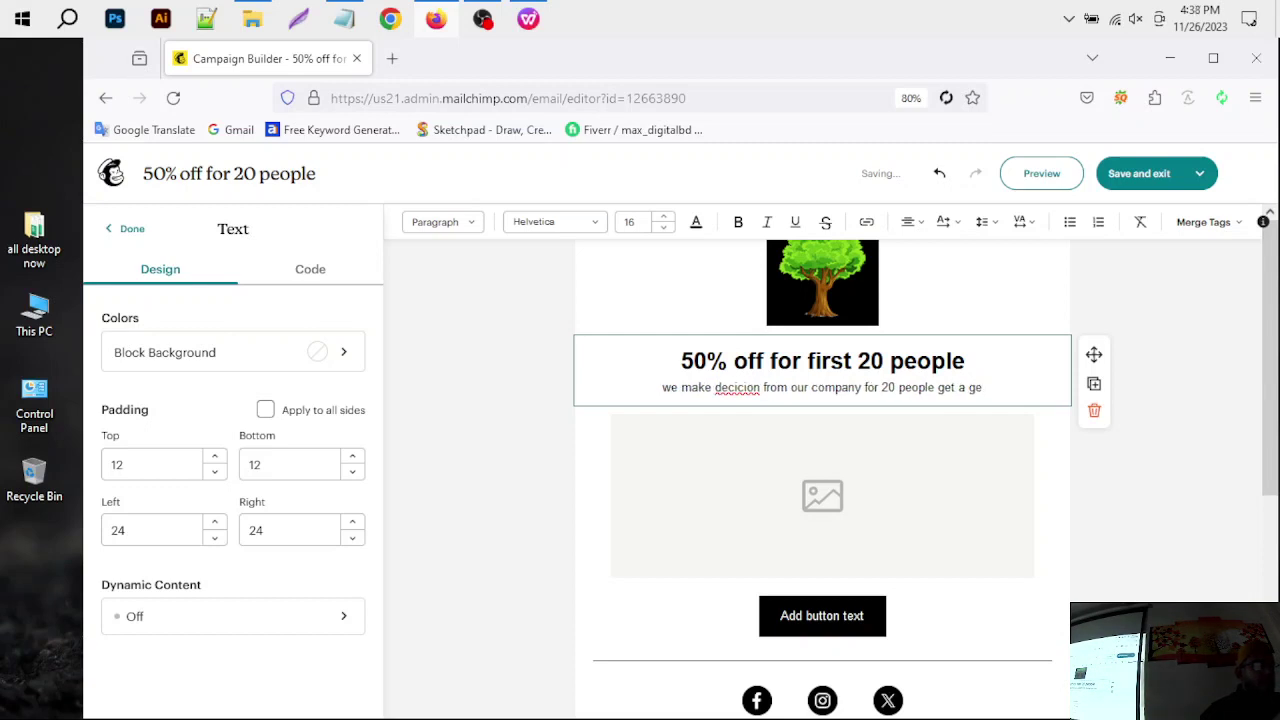
key("BackSpace")
type("re")
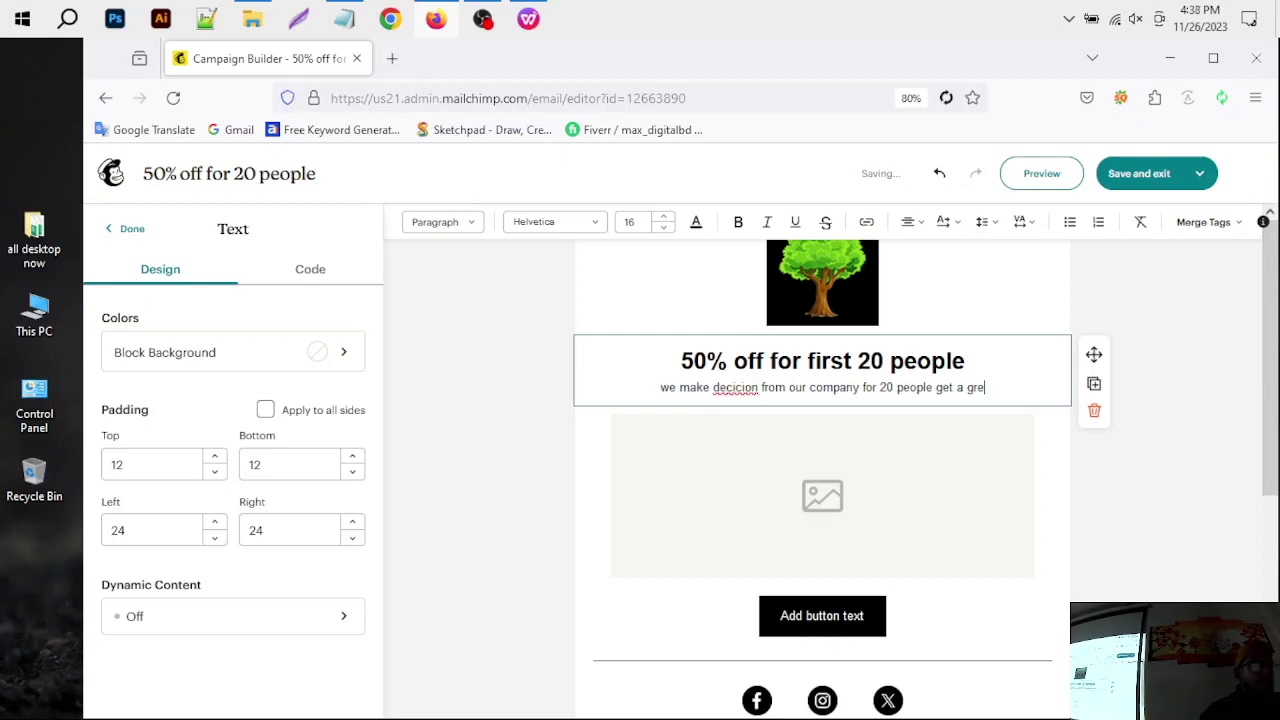
type("at")
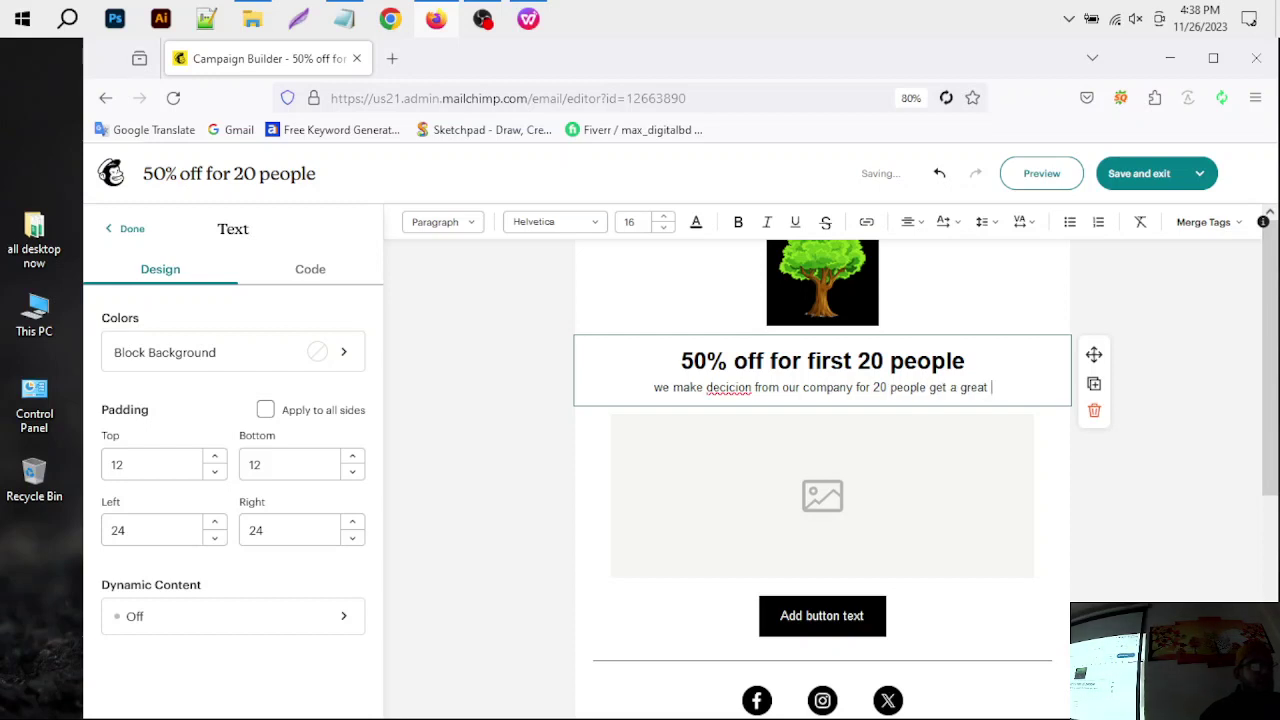
type(" dis")
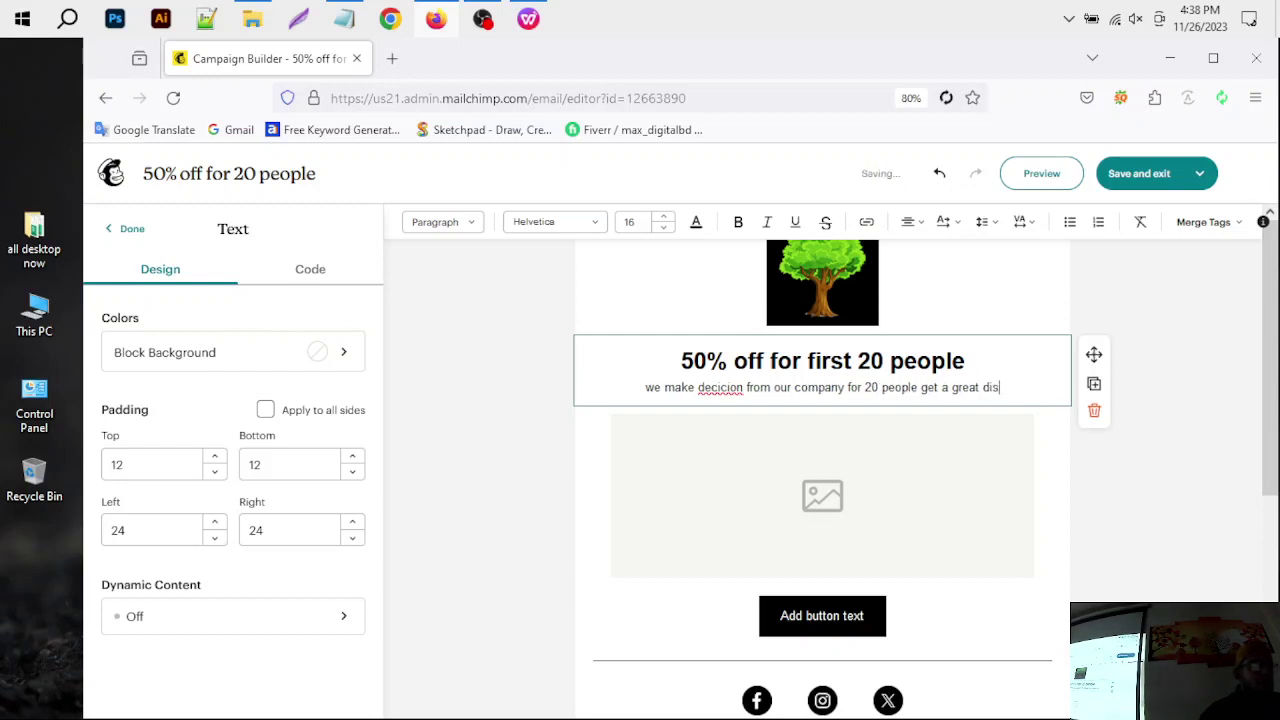
type("count")
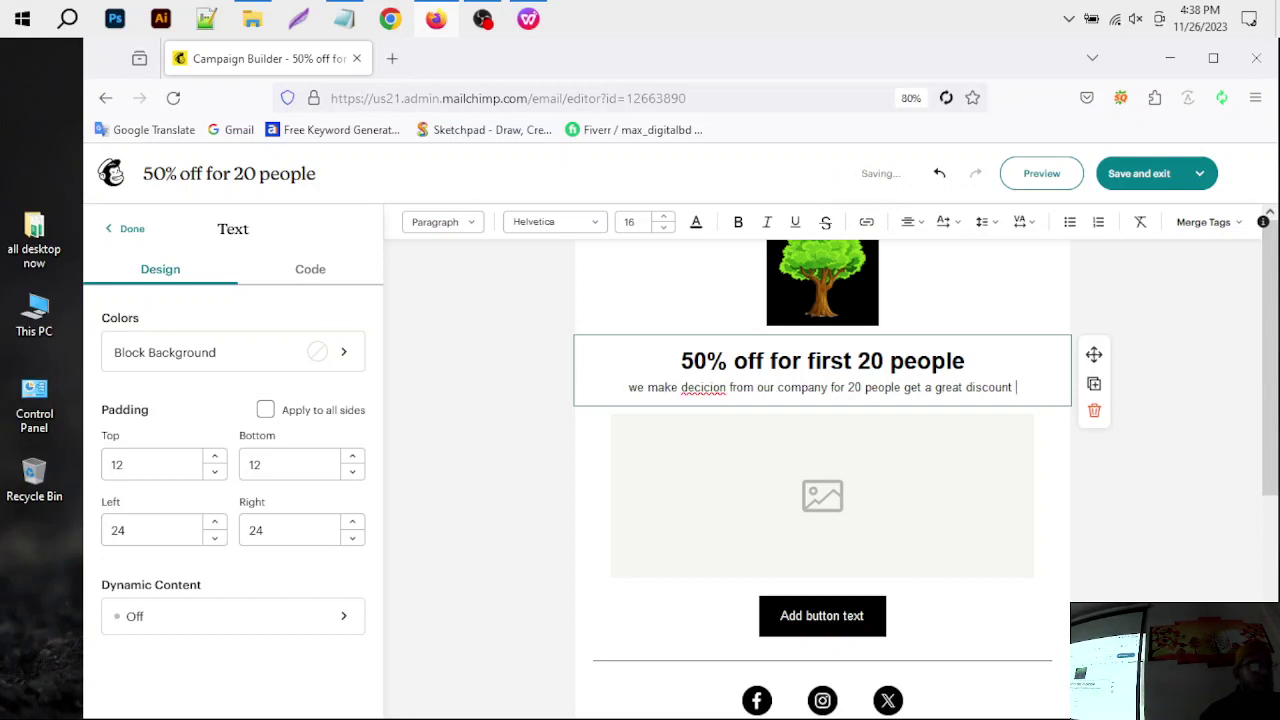
type(" in ou")
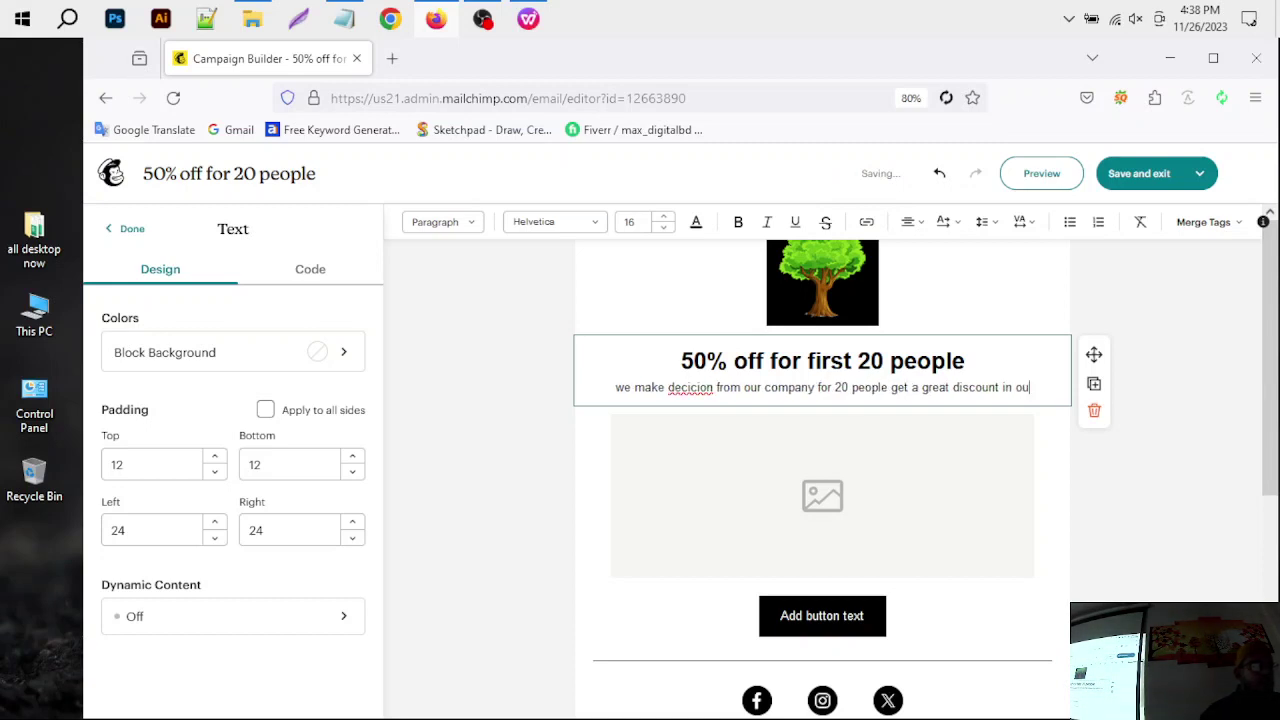
type("r pro")
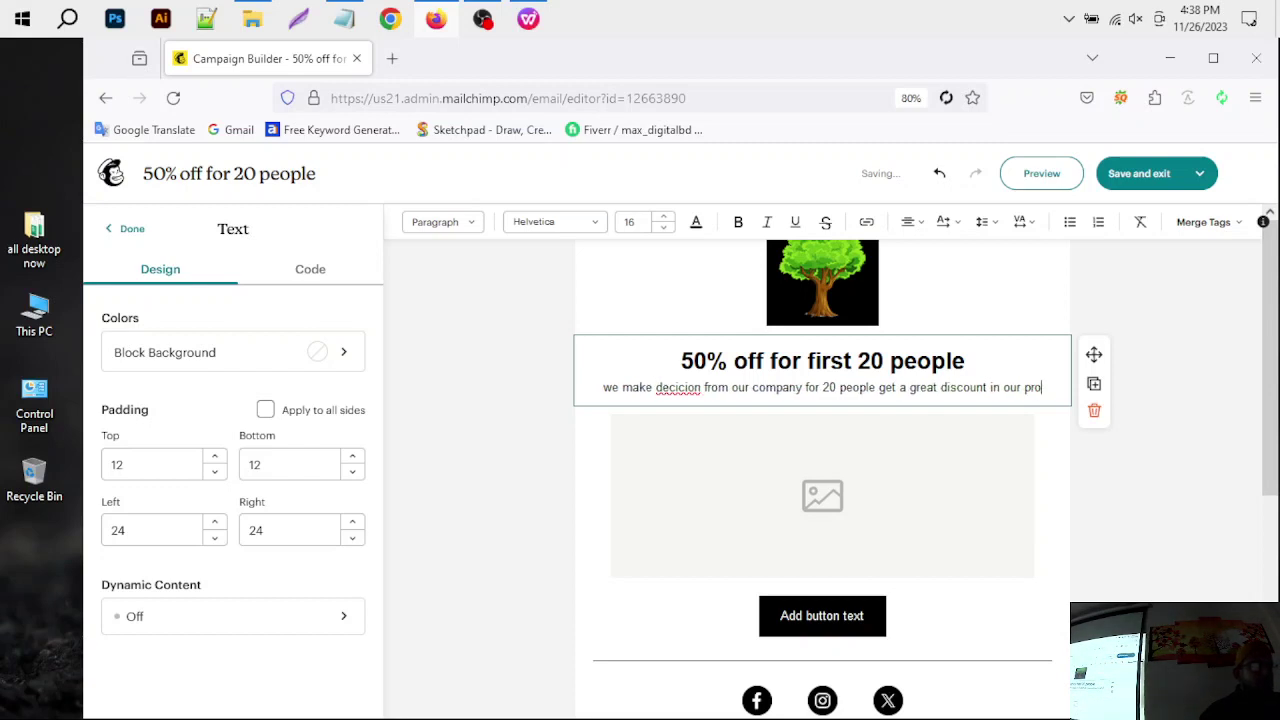
type("duct")
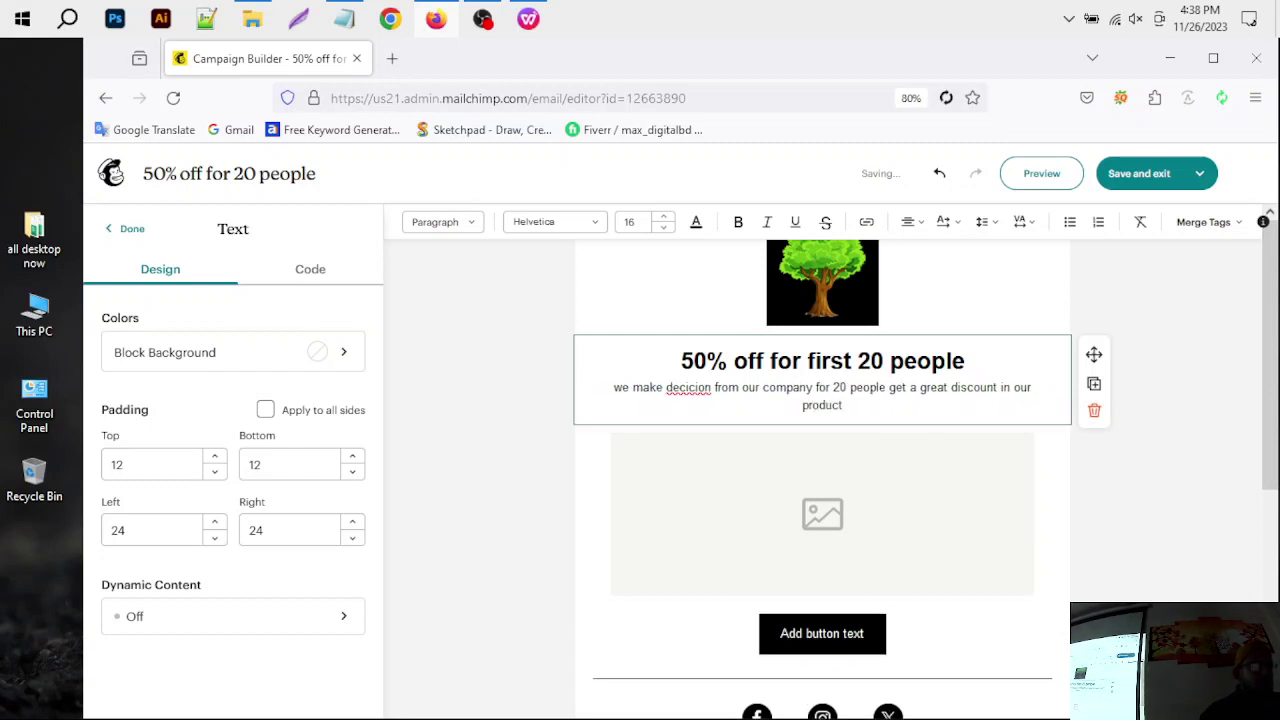
Step: Continue the paragraph after "product" with ". You can listed in this group easily just order now."
type(". You can a")
key("BackSpace")
type("list")
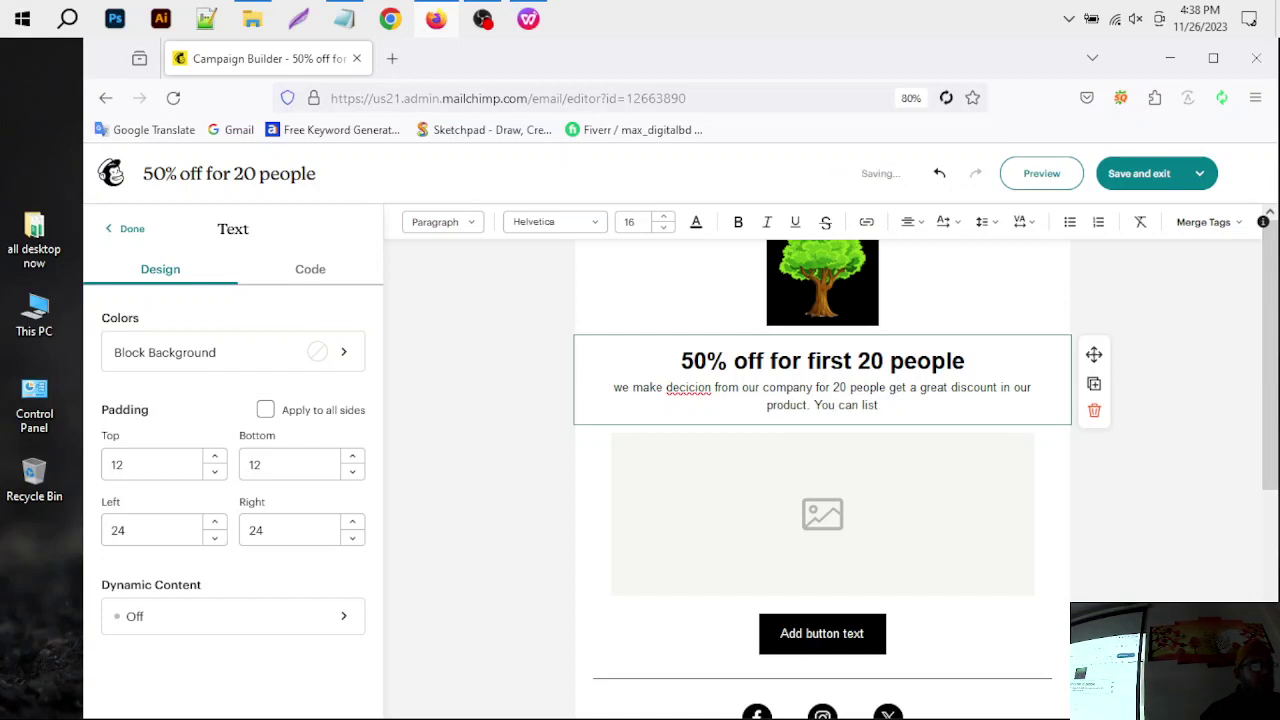
type("ed in this")
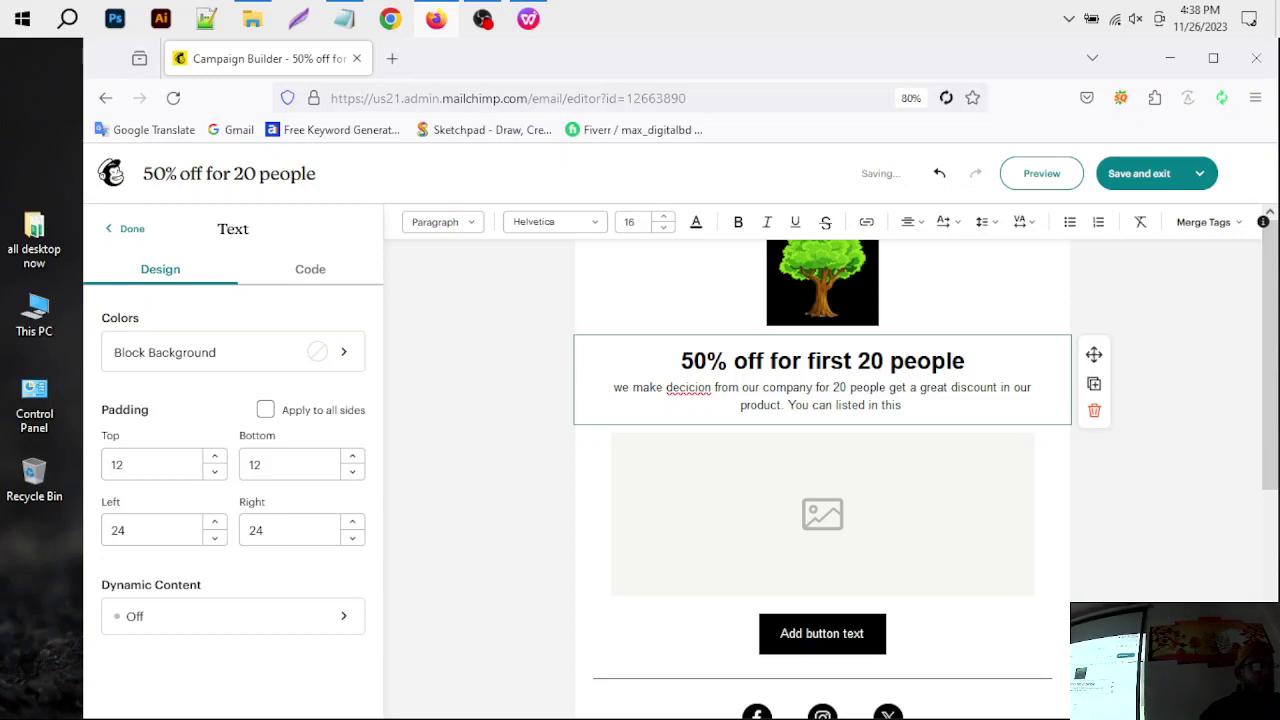
type(" grou")
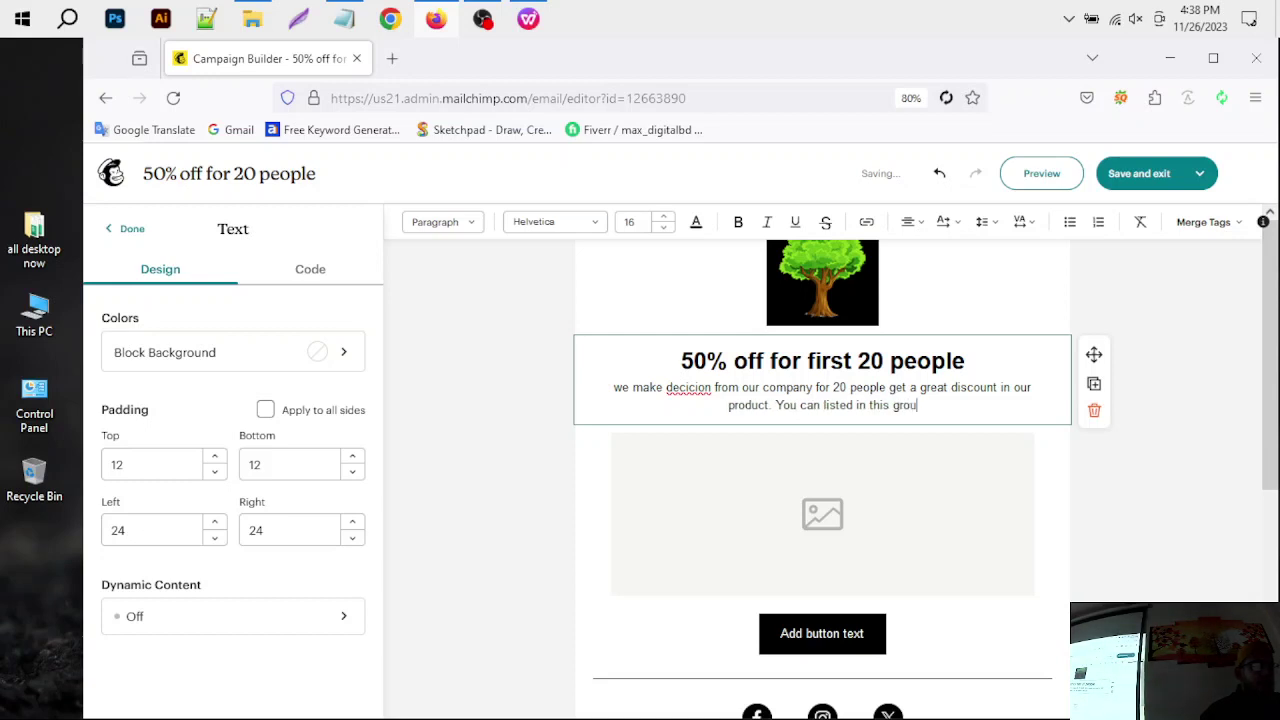
type("p eas")
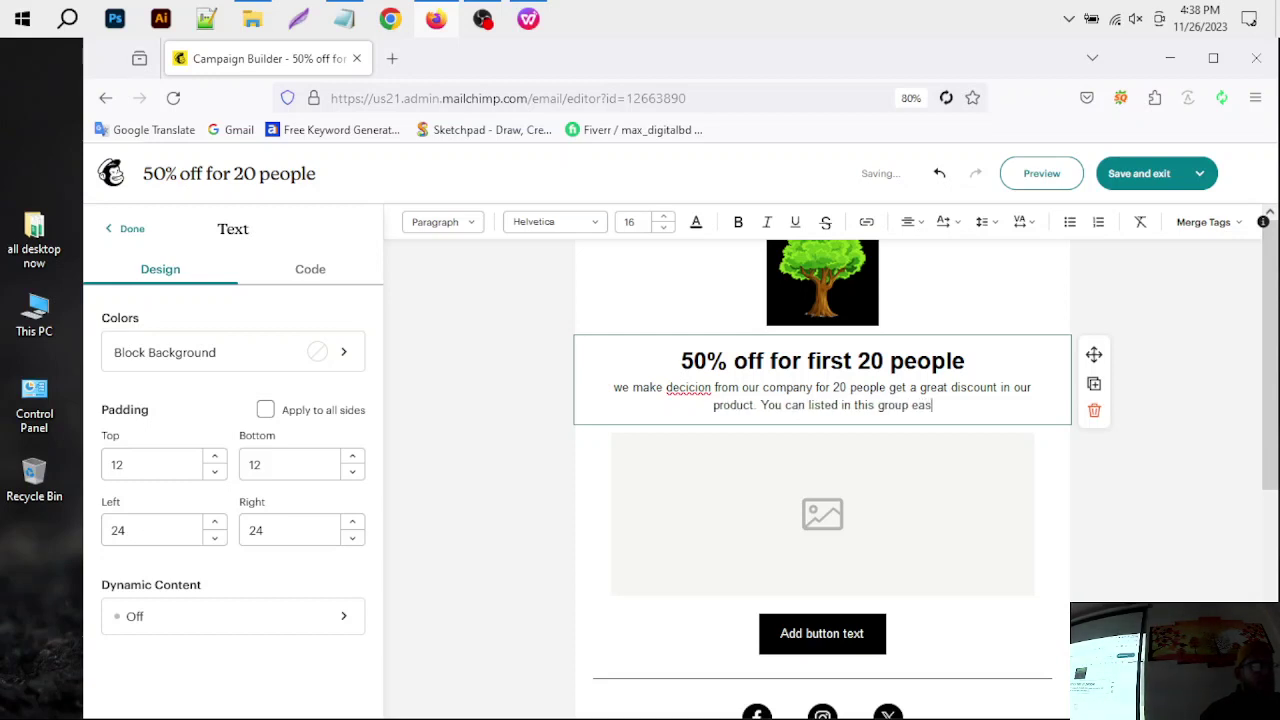
type("y!")
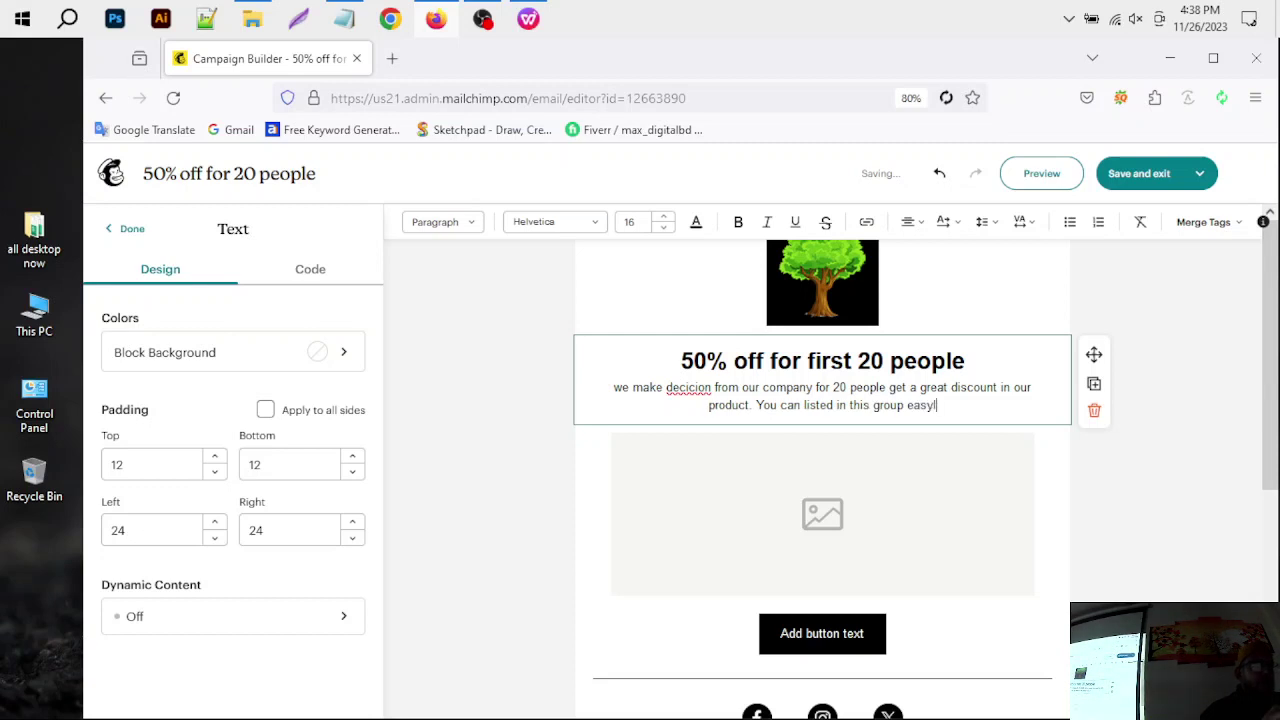
key("BackSpace")
key("BackSpace")
key("BackSpace")
type("sily")
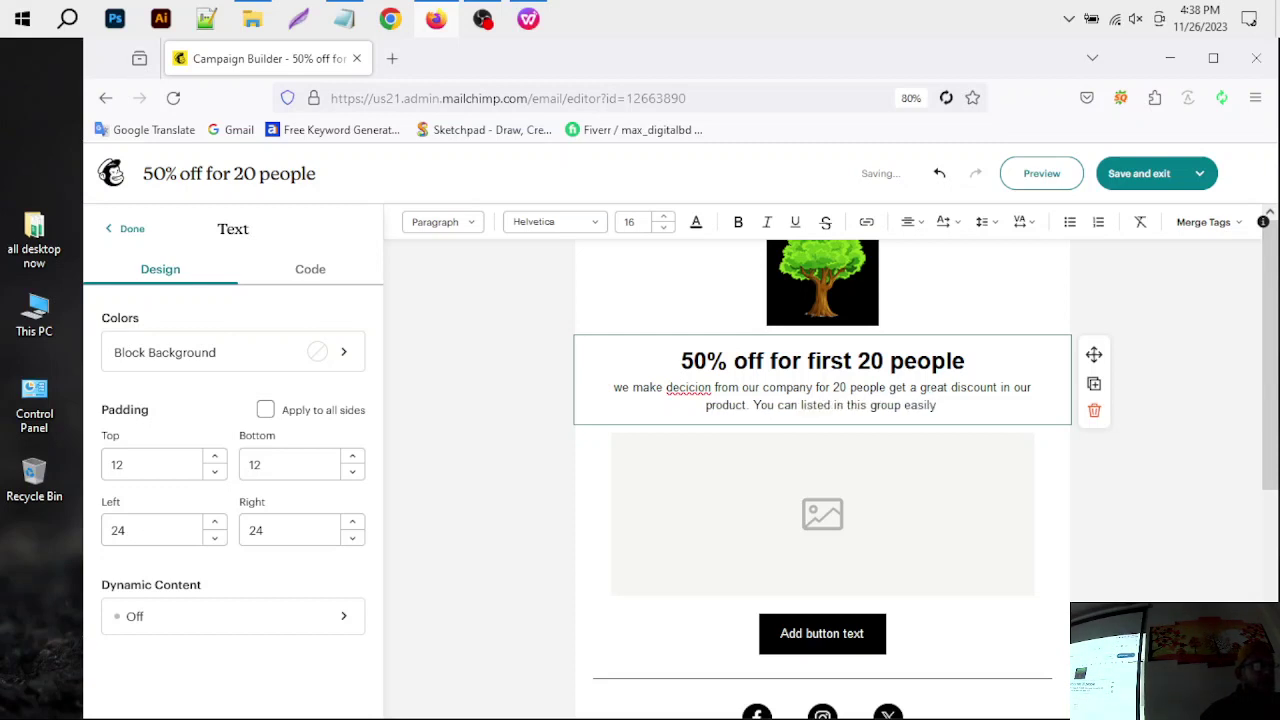
type(" just ")
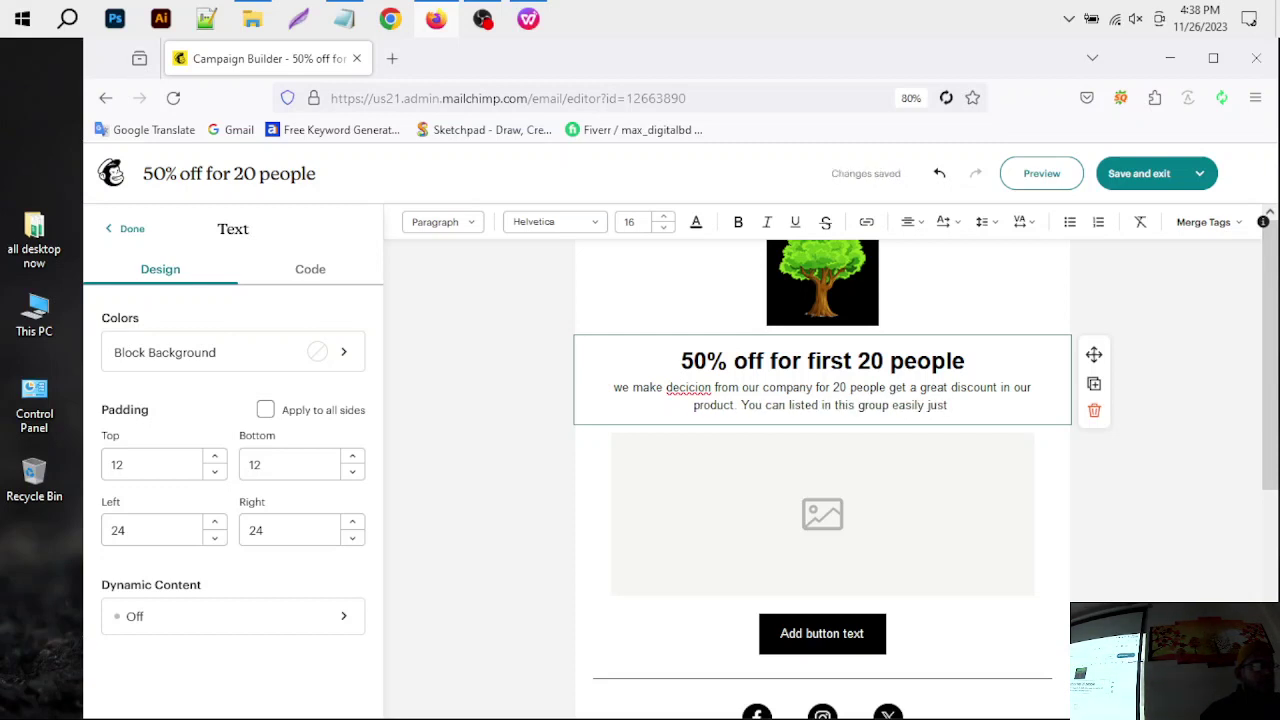
type("order no")
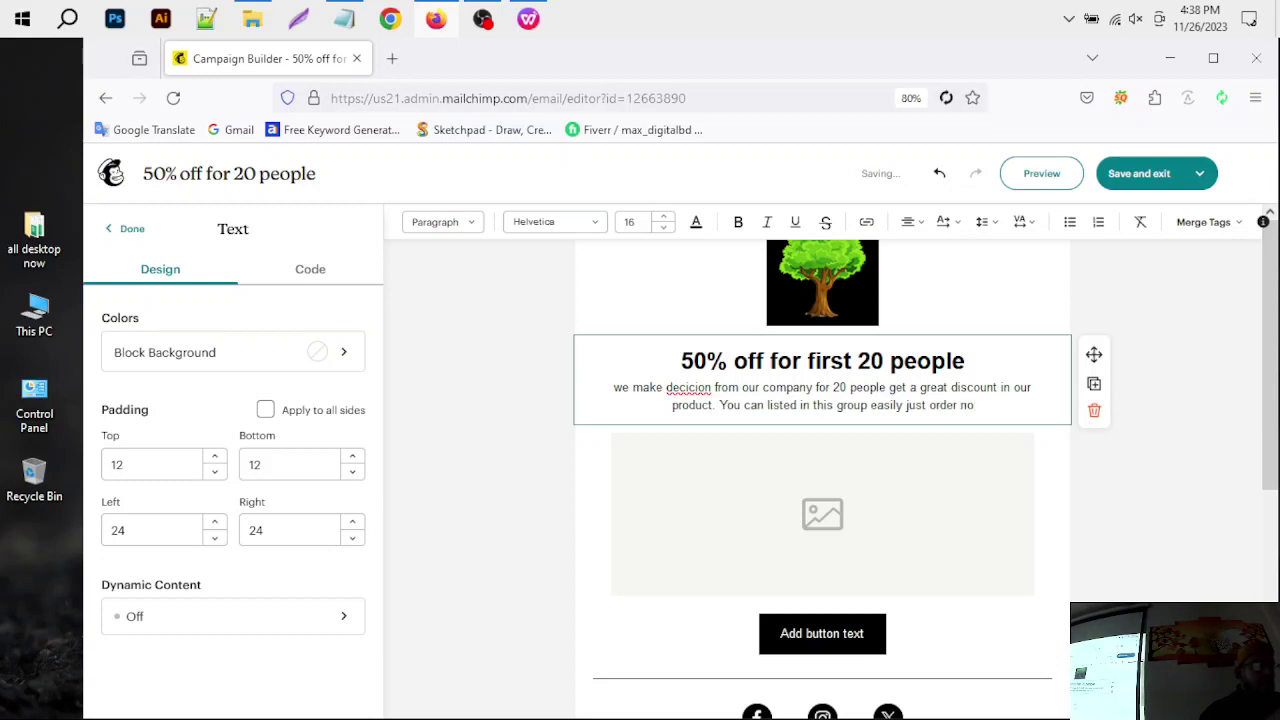
type("w.")
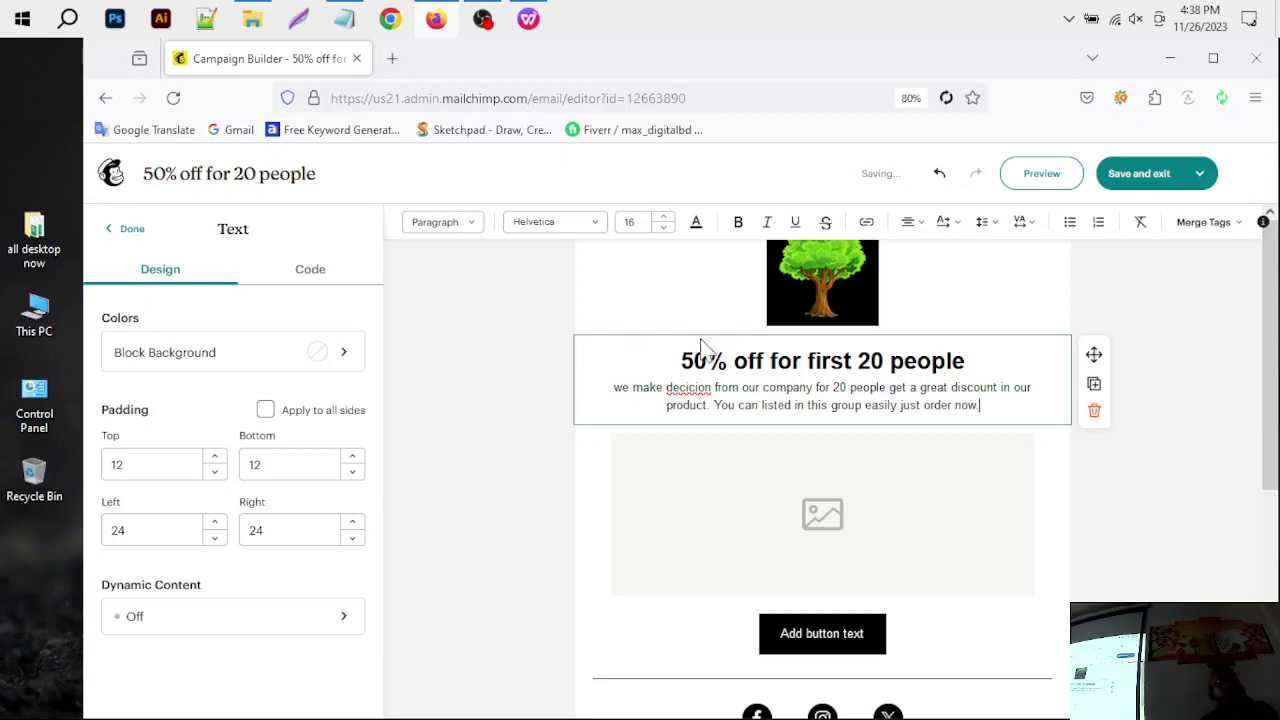
Step: Correct the misspelled "decicion" to "decision", change "product" to "products" in the paragraph, and leave the text block
right_click(687, 388)
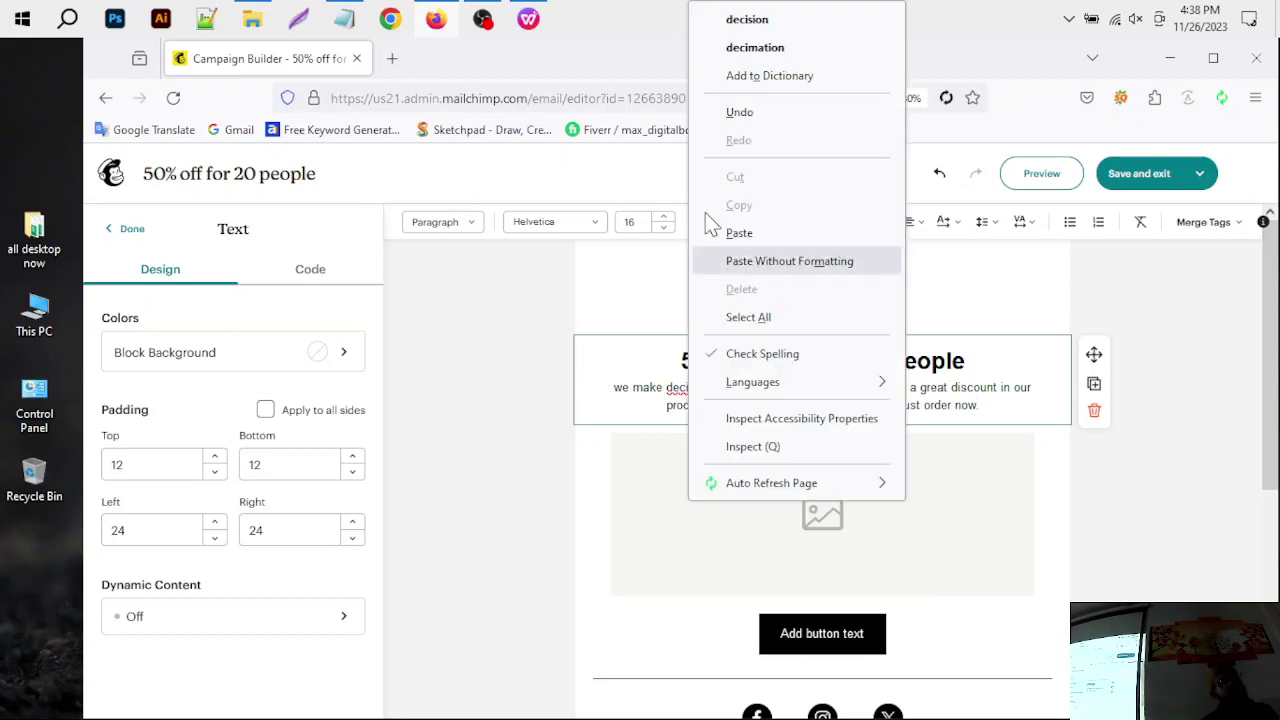
left_click(750, 22)
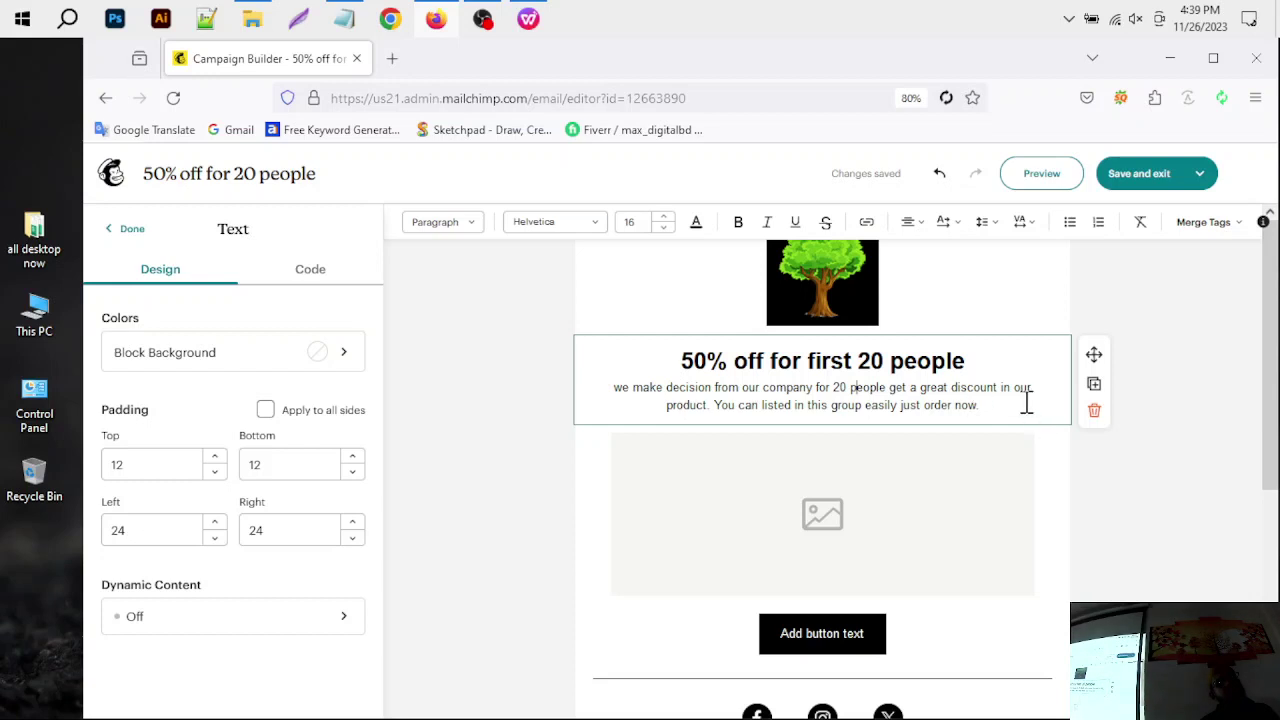
left_click(706, 405)
type("s")
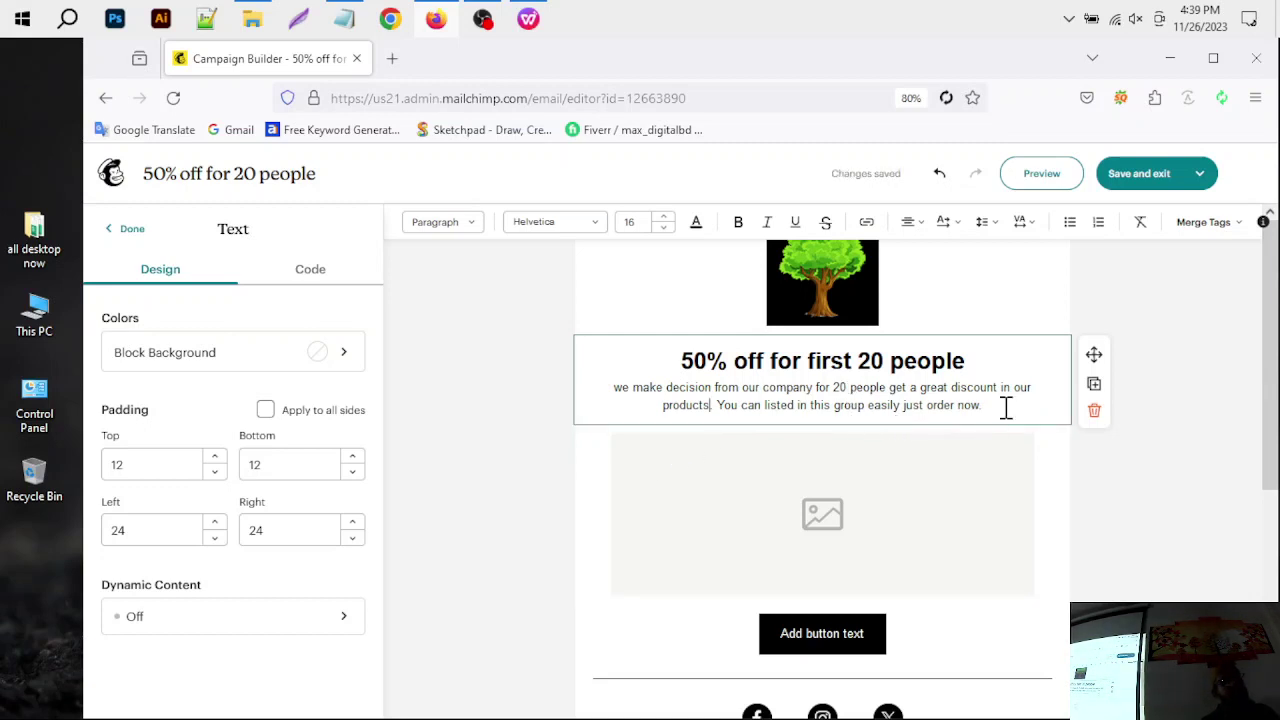
left_click(486, 430)
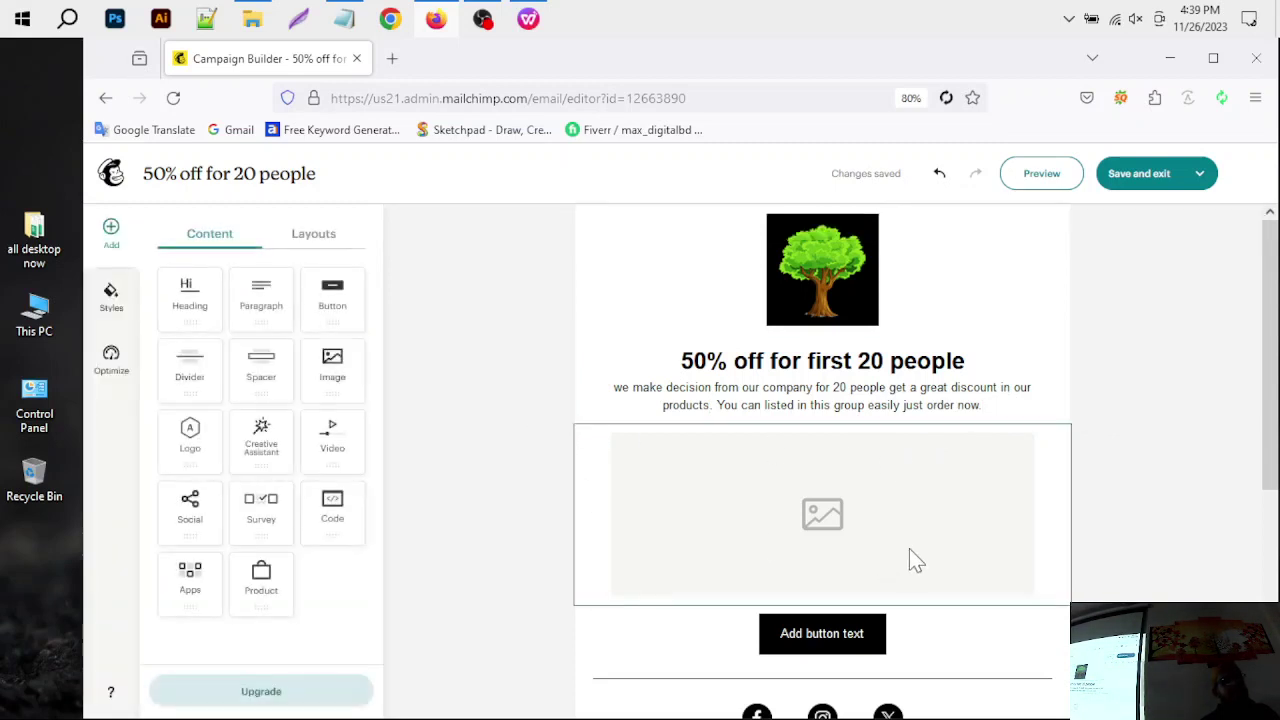
Step: Upload d3f97c101204017.5f1973149b9c5.jpg from the Downloads folder into the empty image block below the paragraph
left_click(814, 519)
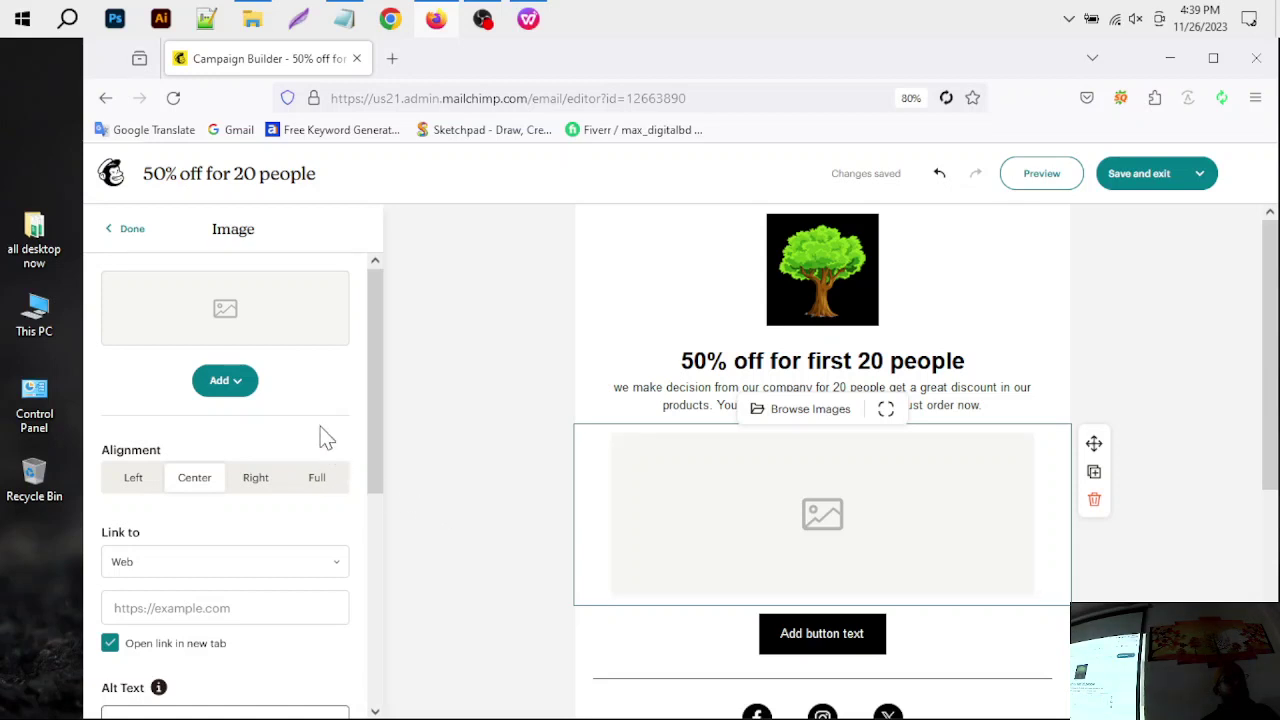
left_click(215, 388)
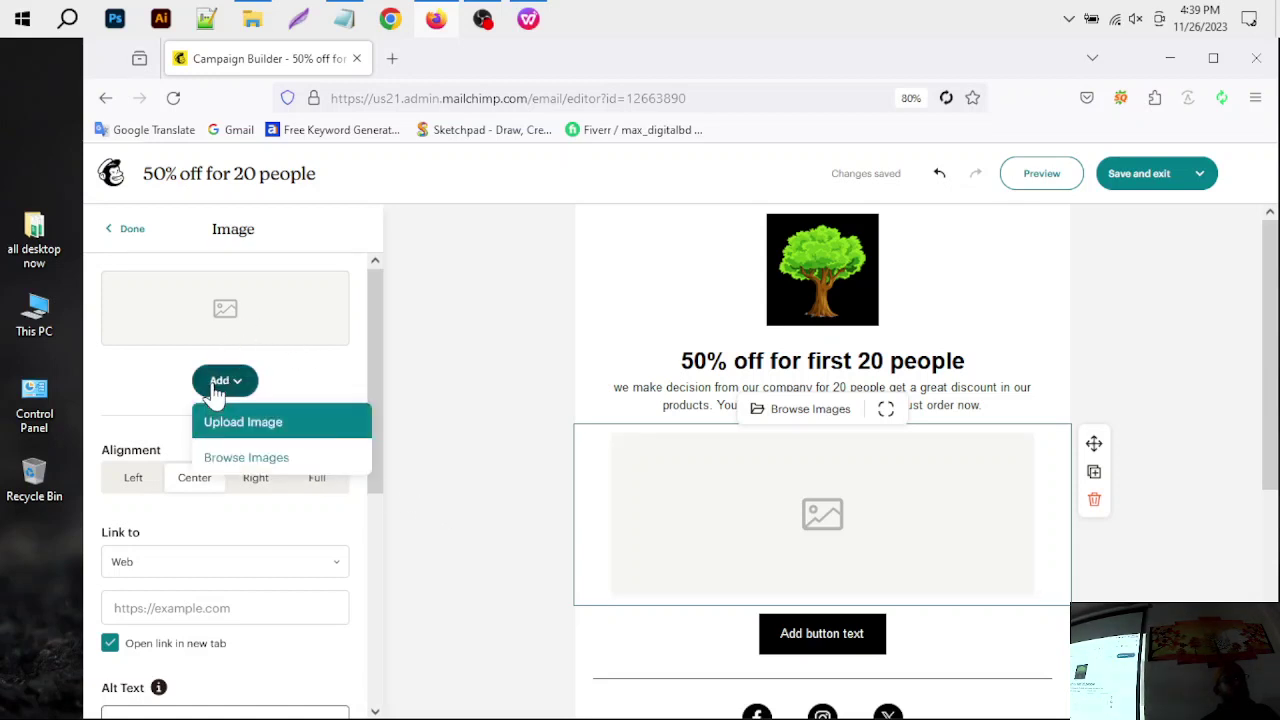
left_click(266, 428)
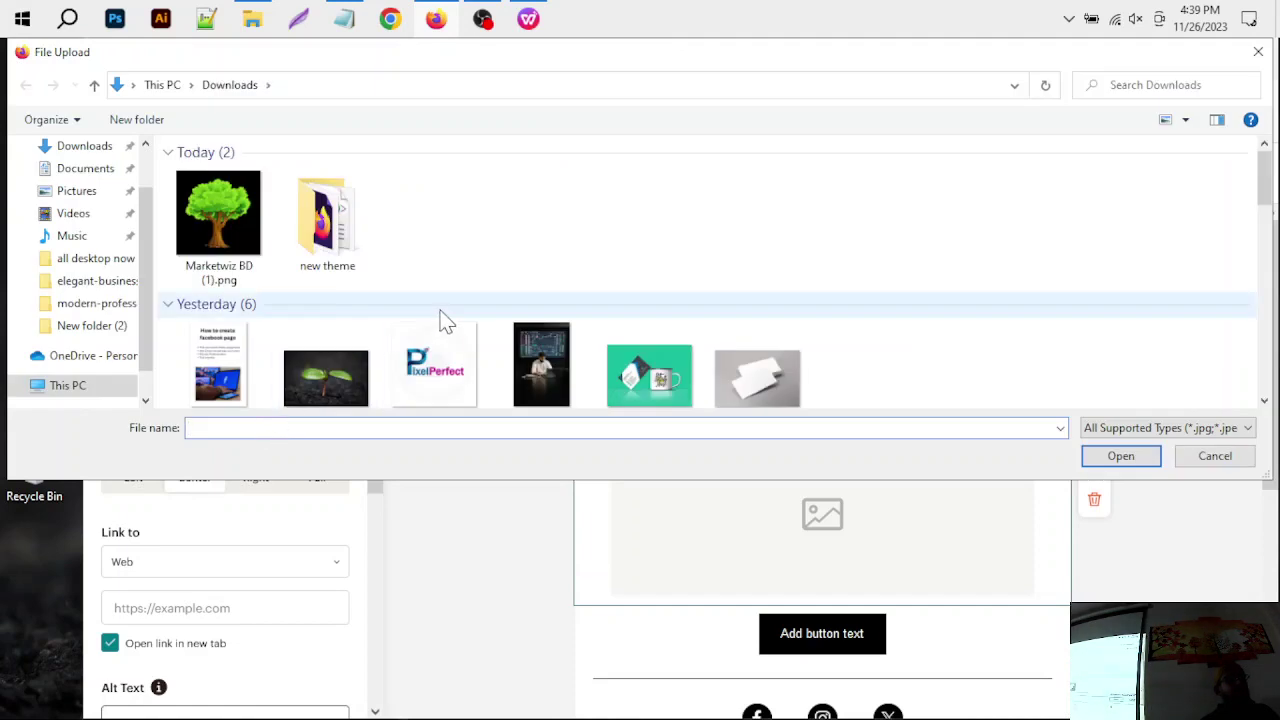
left_click(355, 383)
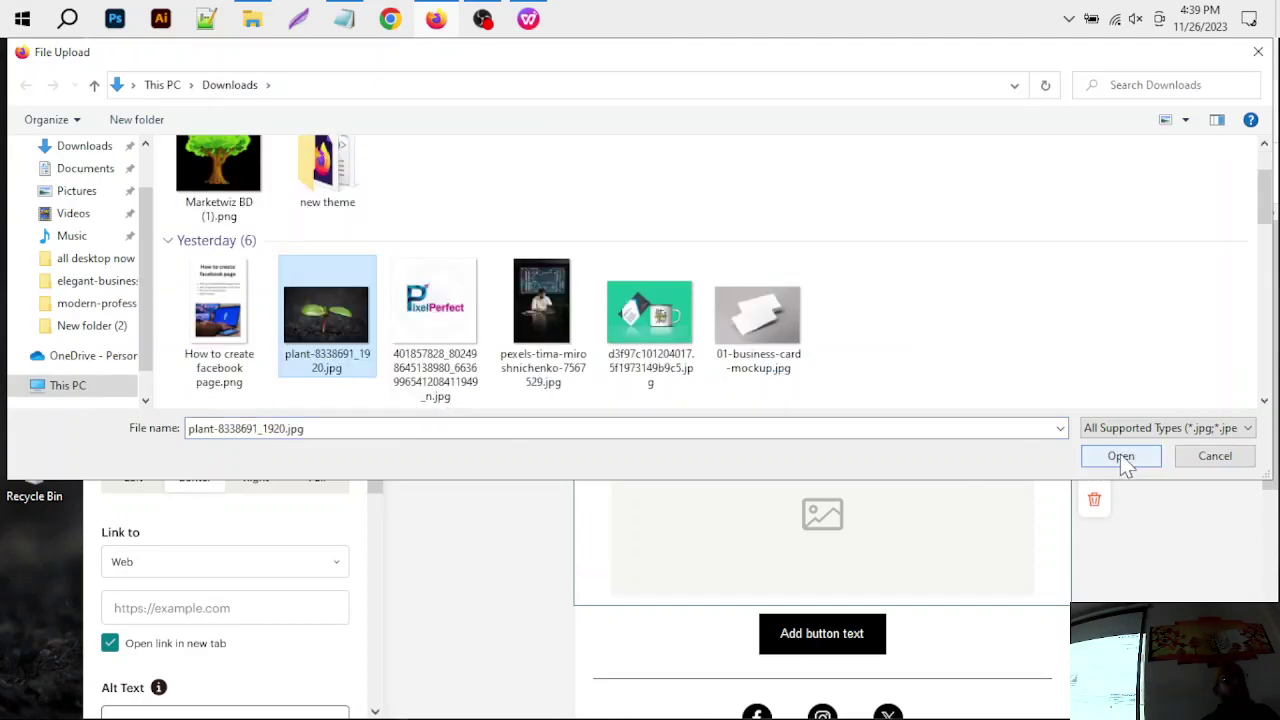
left_click(651, 334)
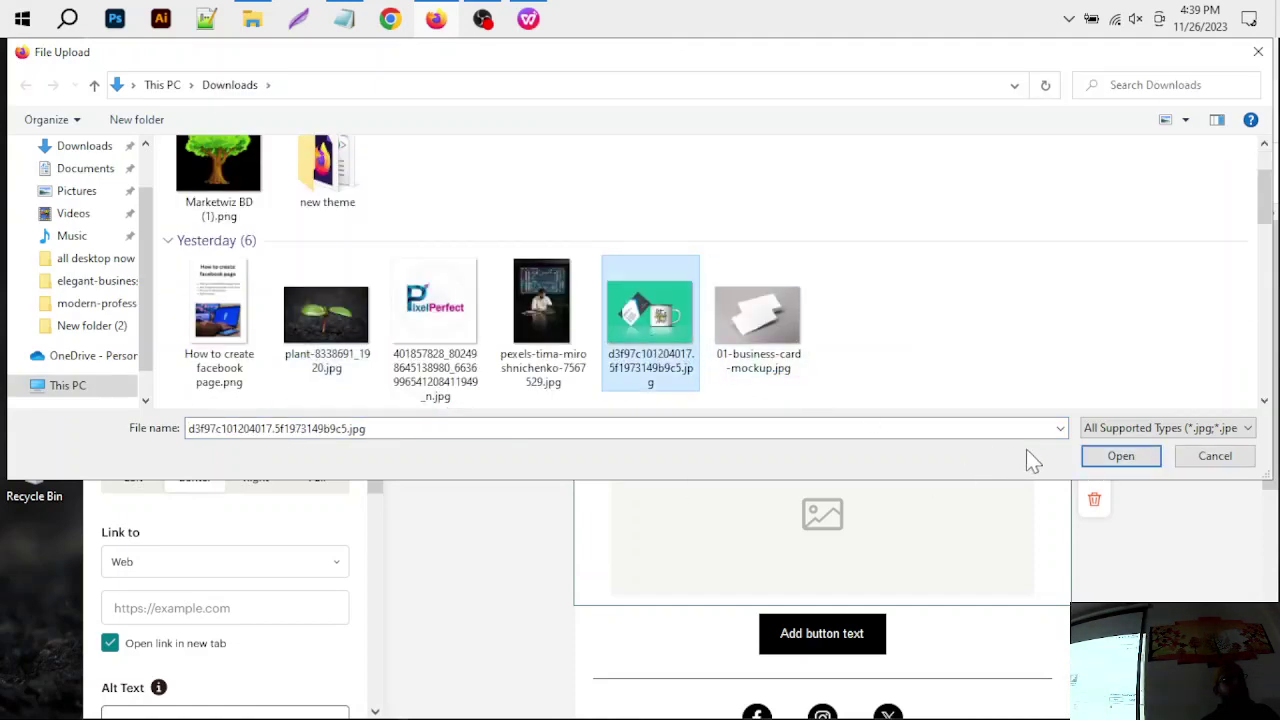
left_click(1121, 460)
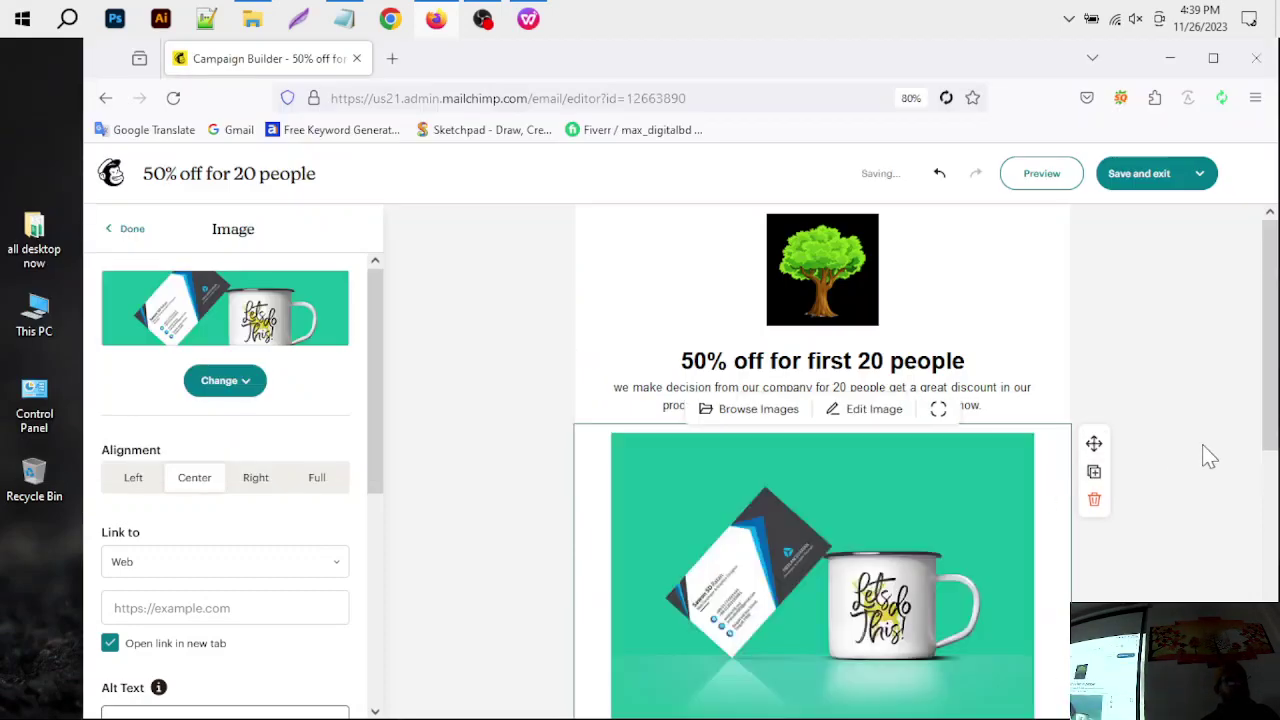
Step: Delete the tree logo from the email's footer
scroll(1060, 449, "down", 3)
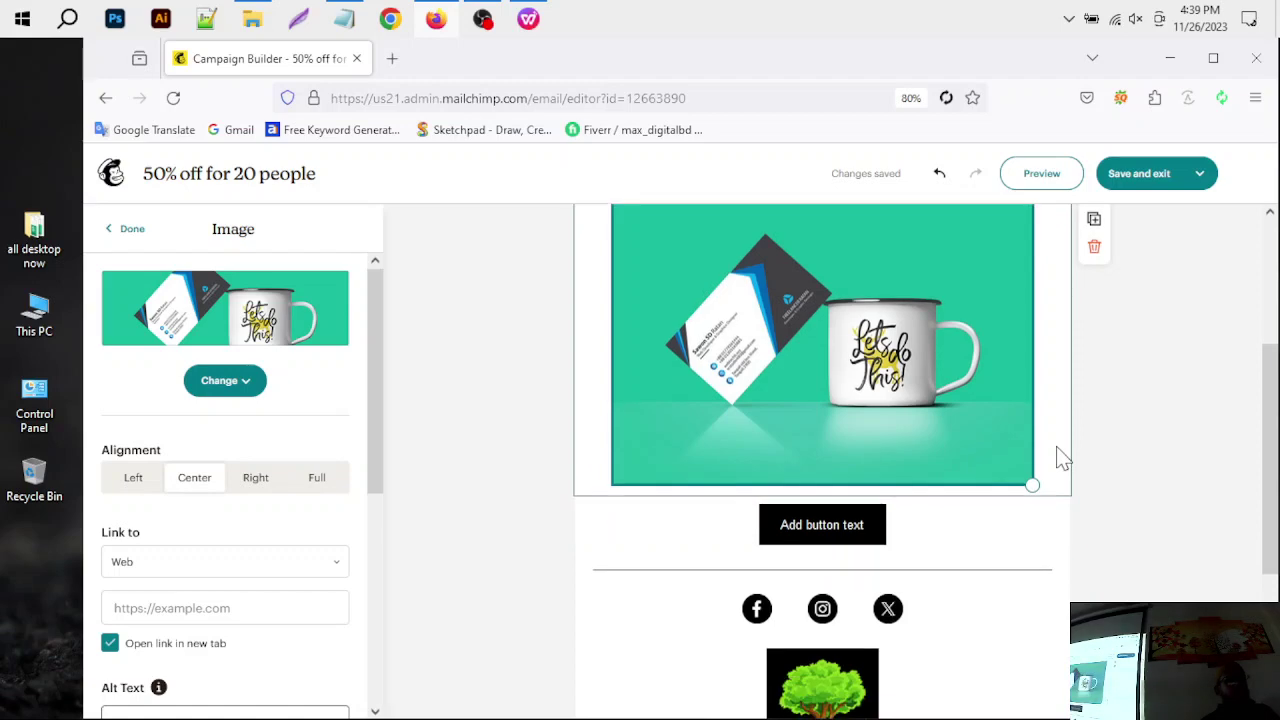
scroll(1060, 455, "up", 3)
scroll(1060, 455, "down", 4)
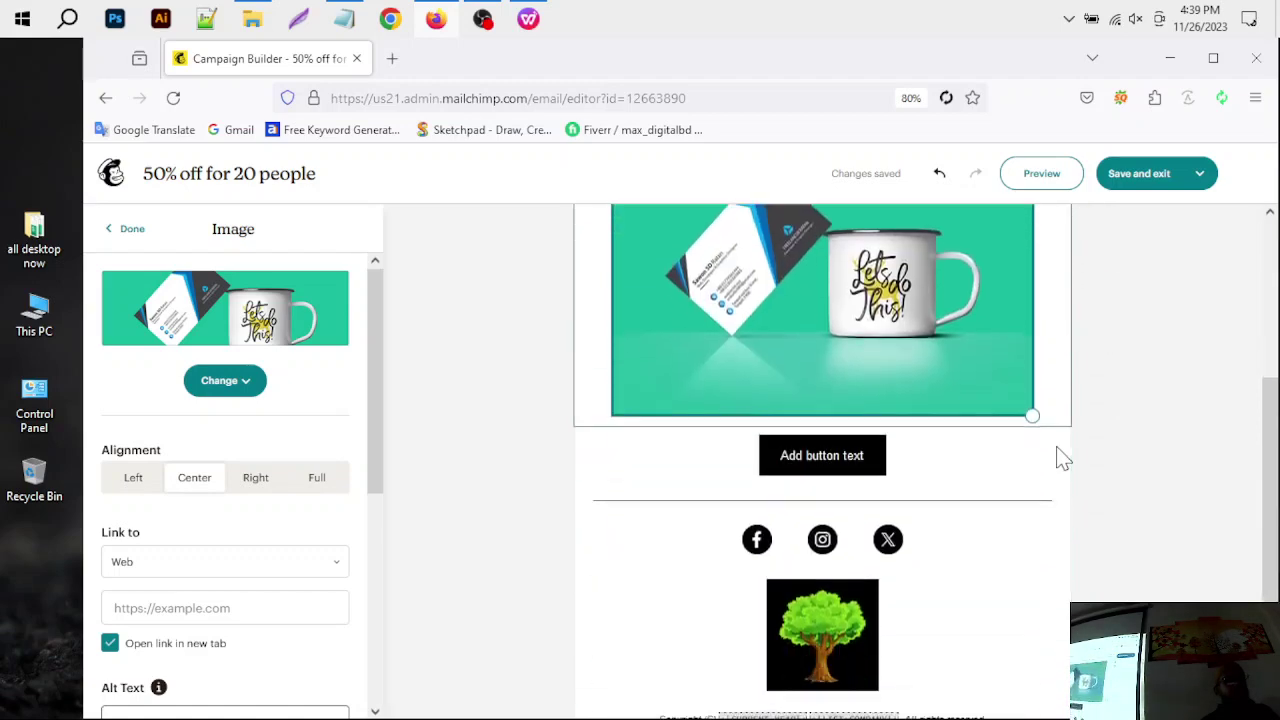
scroll(1040, 500, "down", 2)
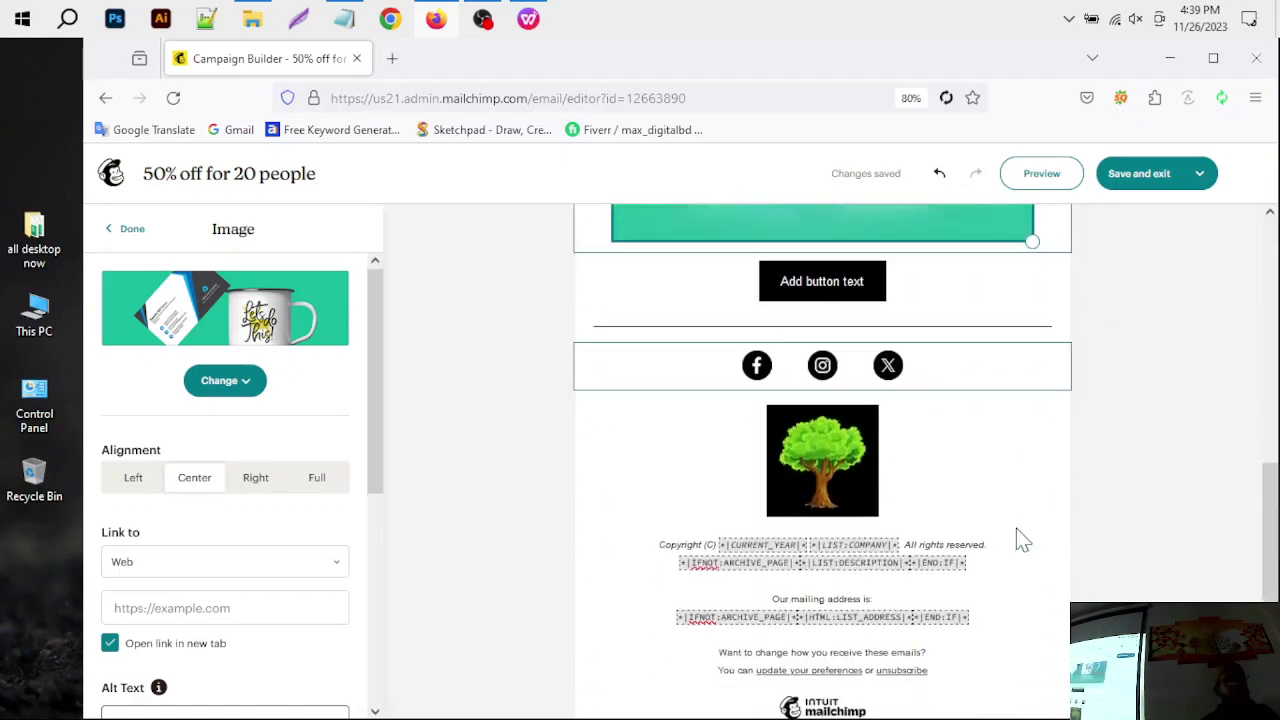
left_click(885, 477)
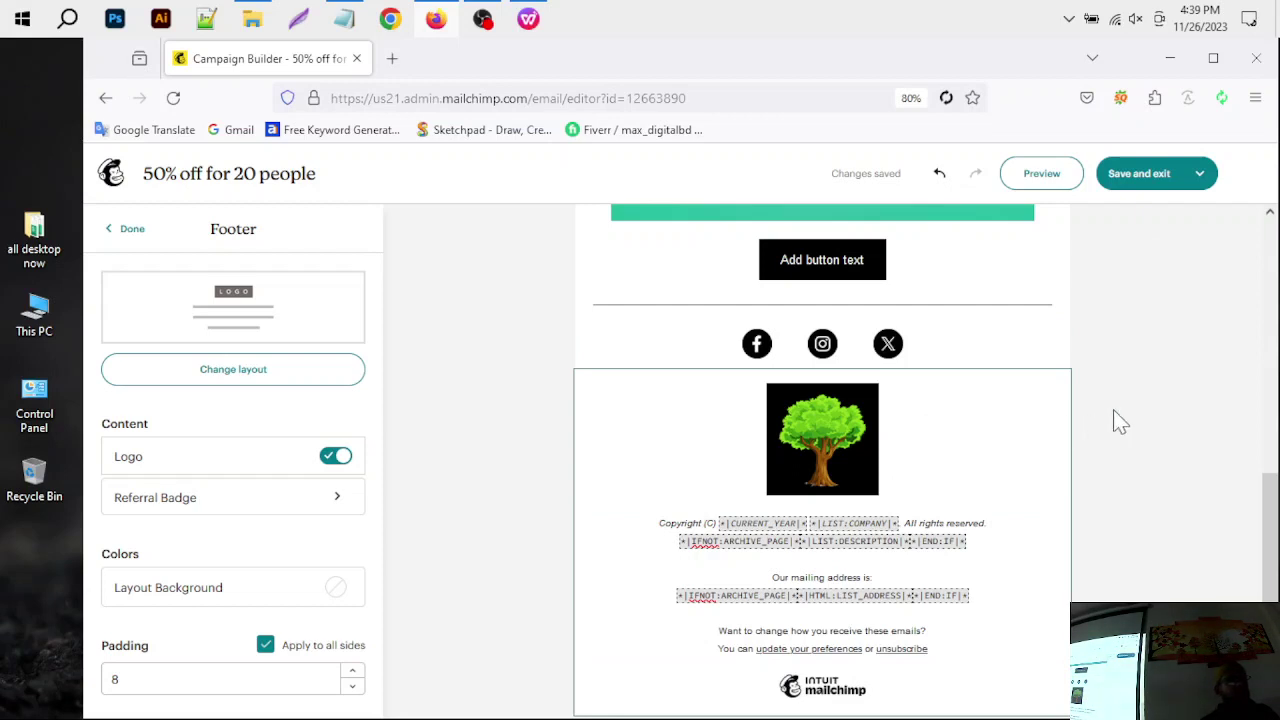
left_click(803, 450)
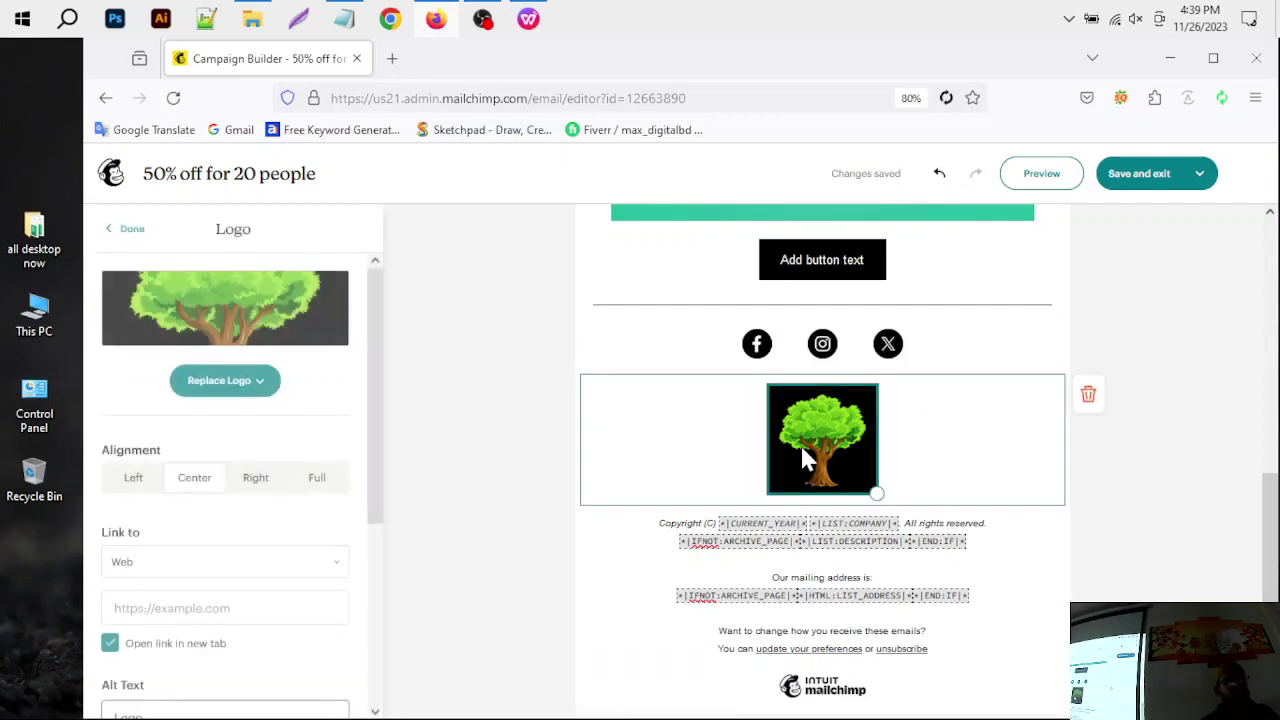
left_click(1088, 394)
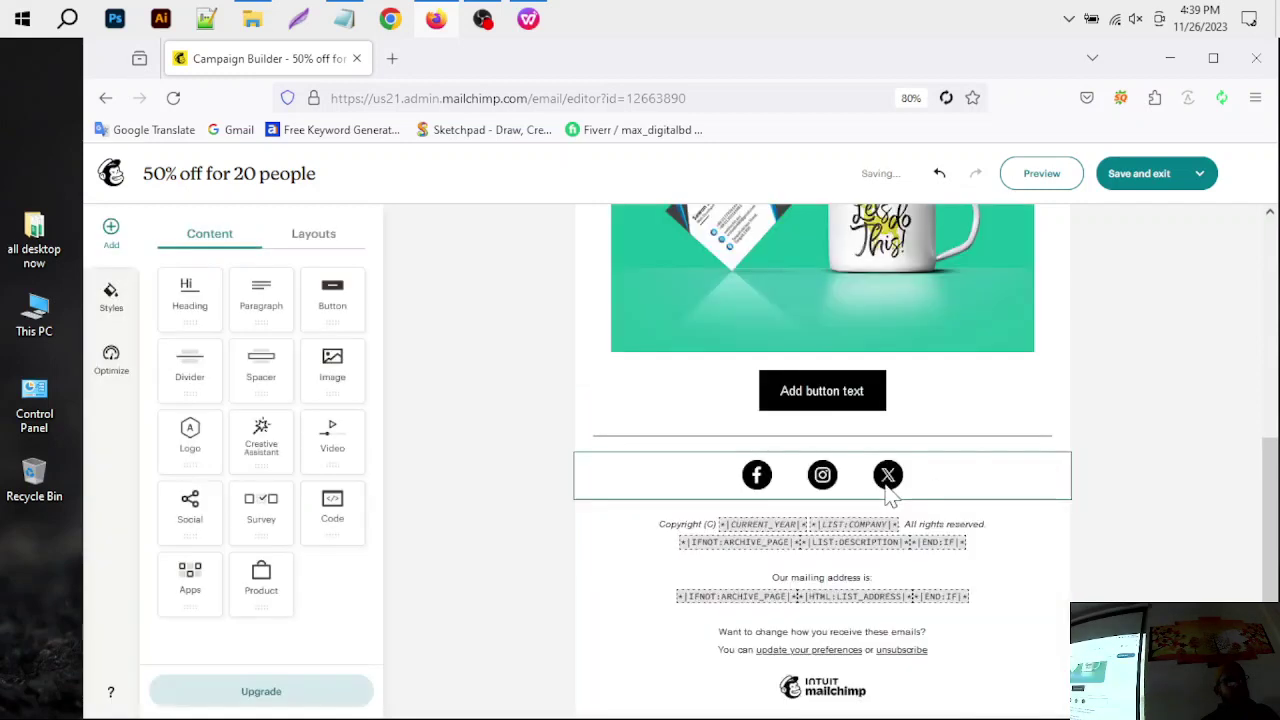
Step: Examine the settings of the footer text and the Mailchimp referral badge, then deselect the footer
left_click(843, 545)
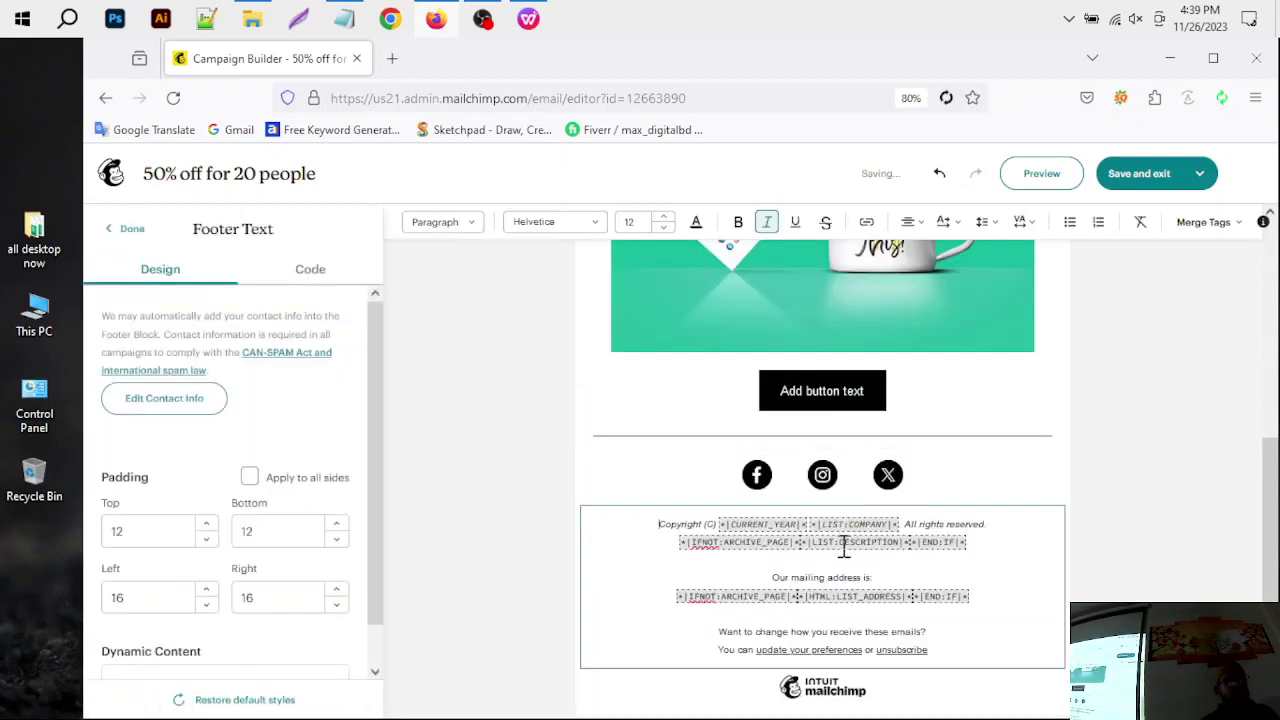
left_click(952, 535)
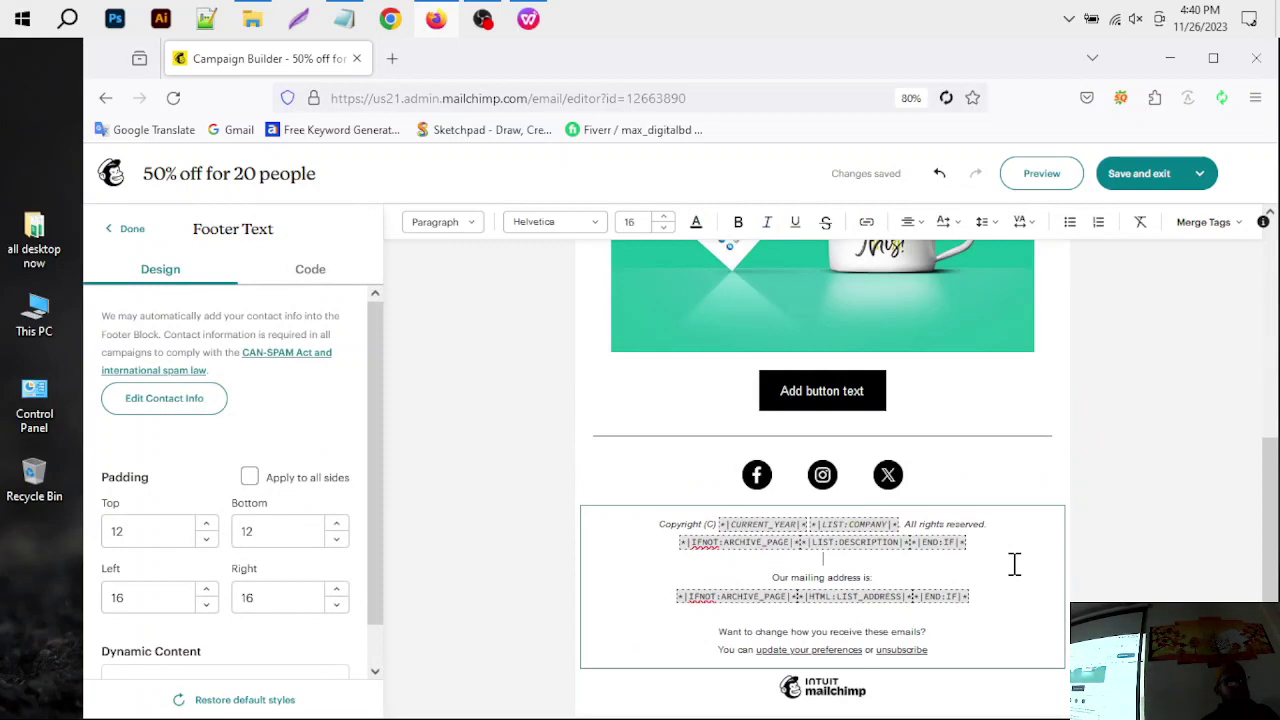
left_click(1147, 490)
left_click(983, 535)
scroll(327, 590, "down", 1)
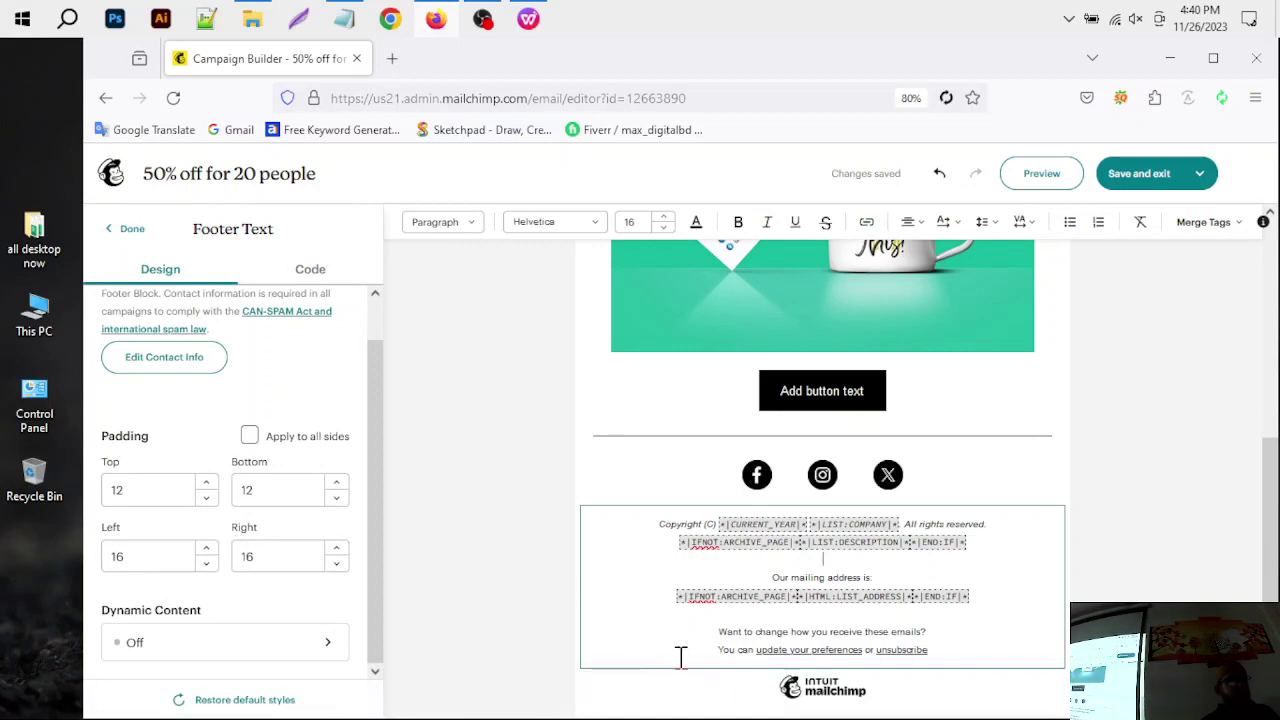
left_click(723, 696)
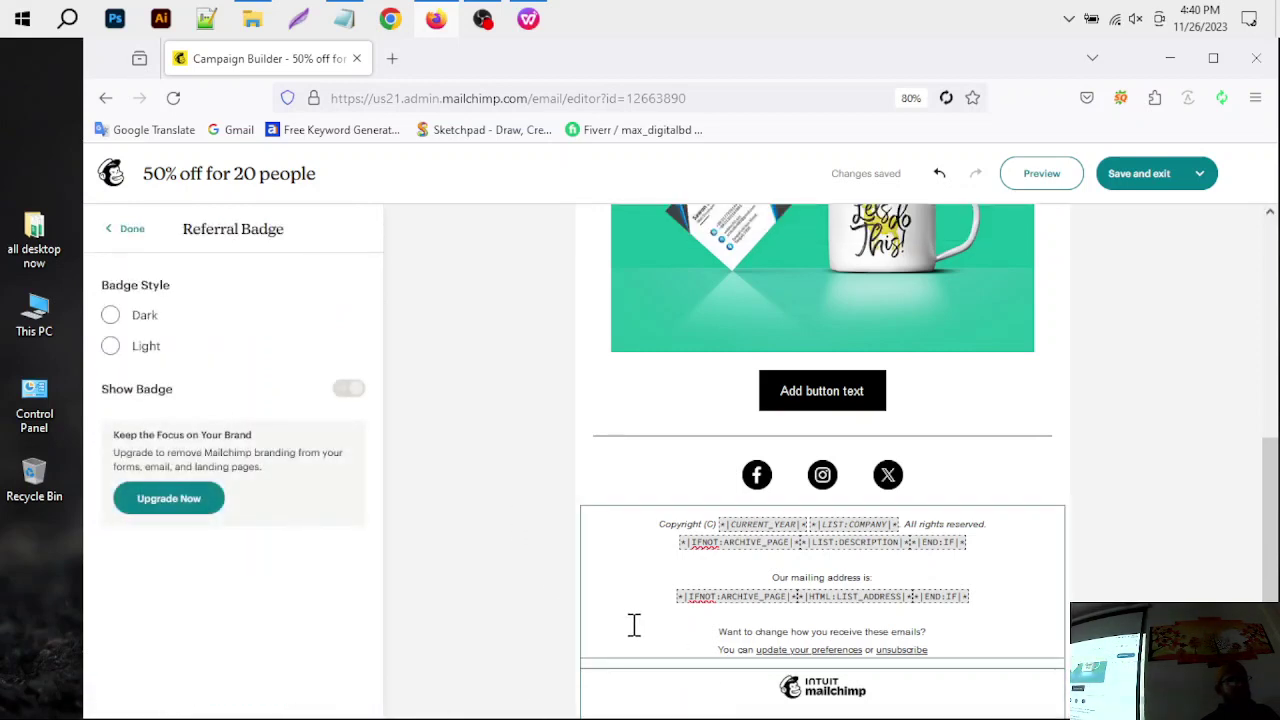
left_click(686, 545)
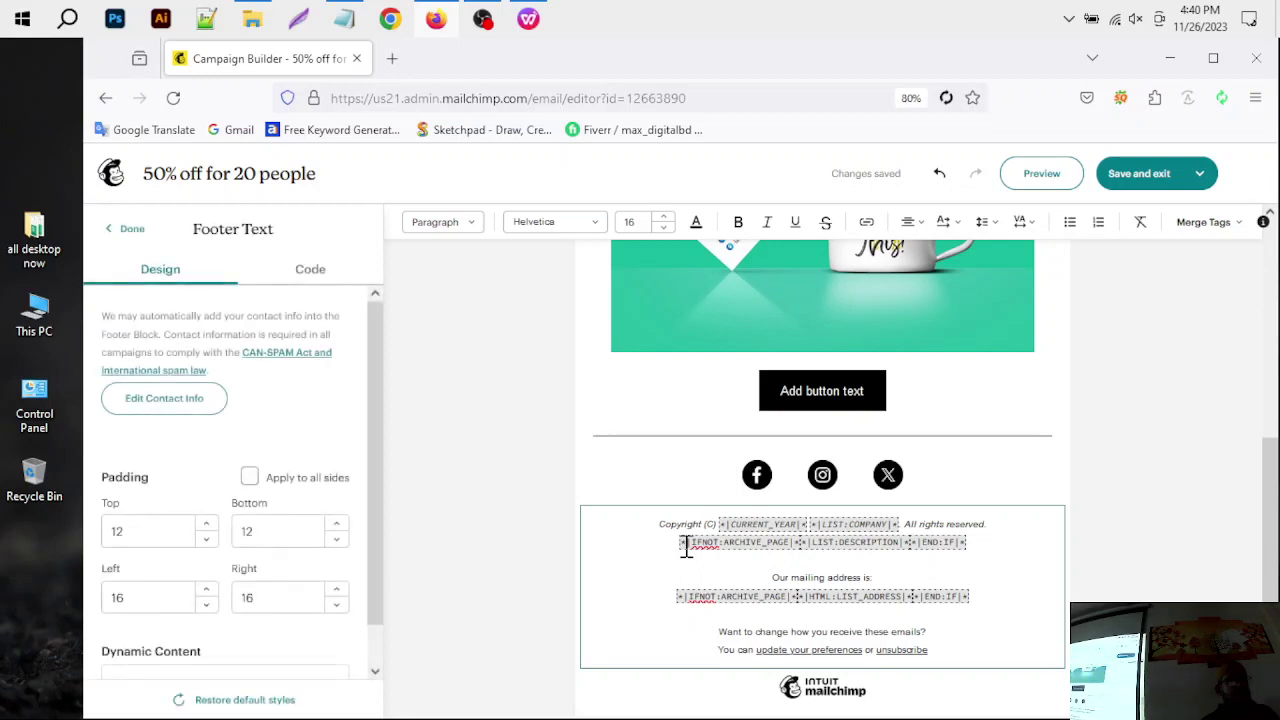
left_click(1181, 524)
Step: Replace the placeholder text of the button below the mug image with "CLICK HERE"
scroll(1086, 518, "up", 1)
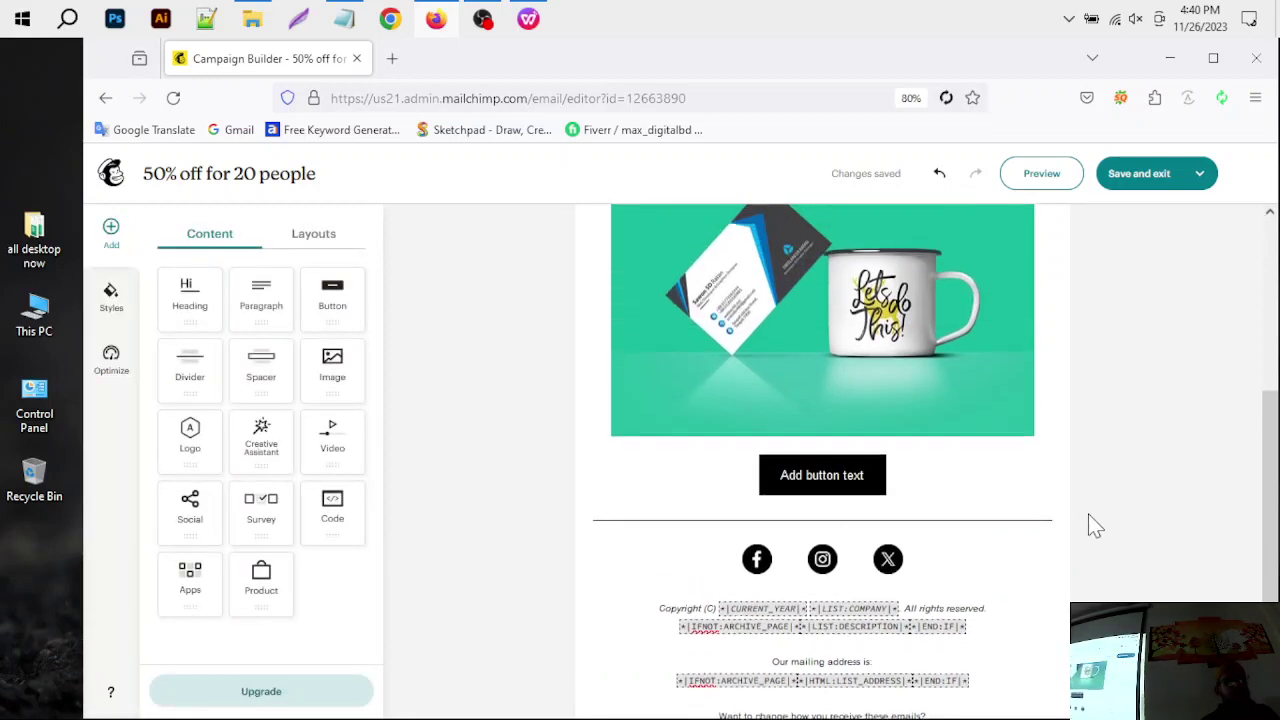
left_click(852, 470)
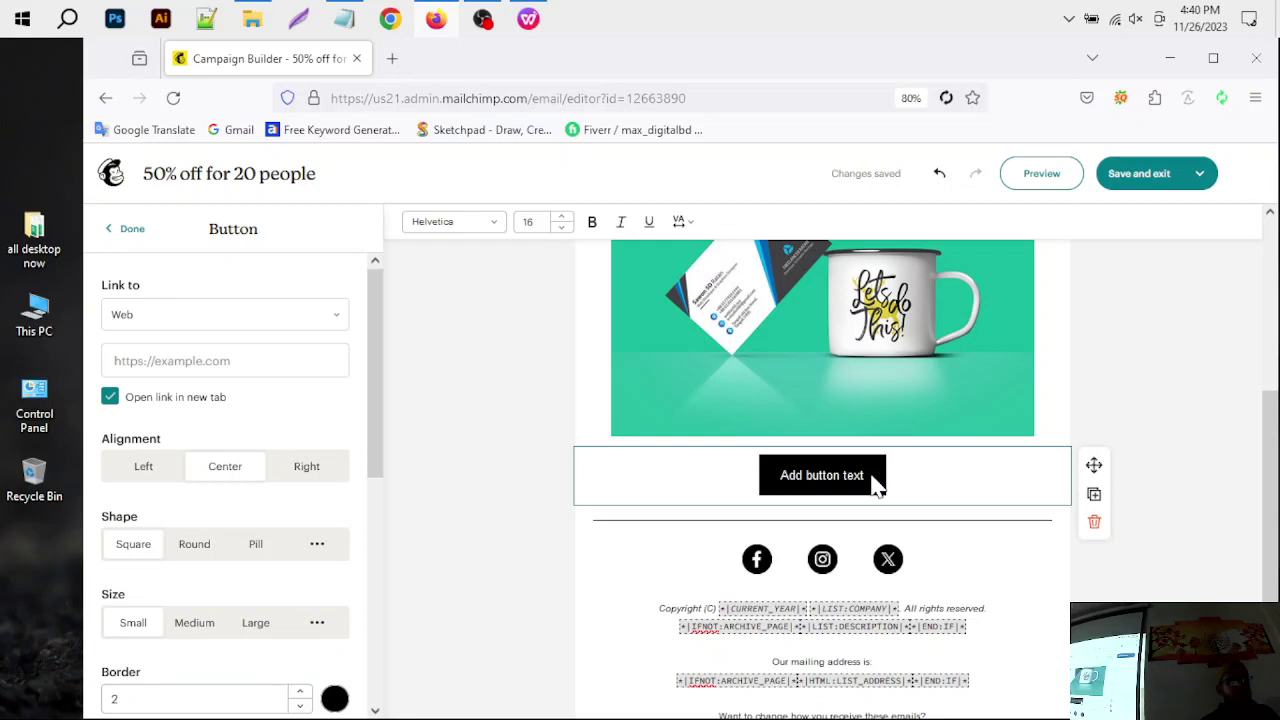
key("ctrl+a")
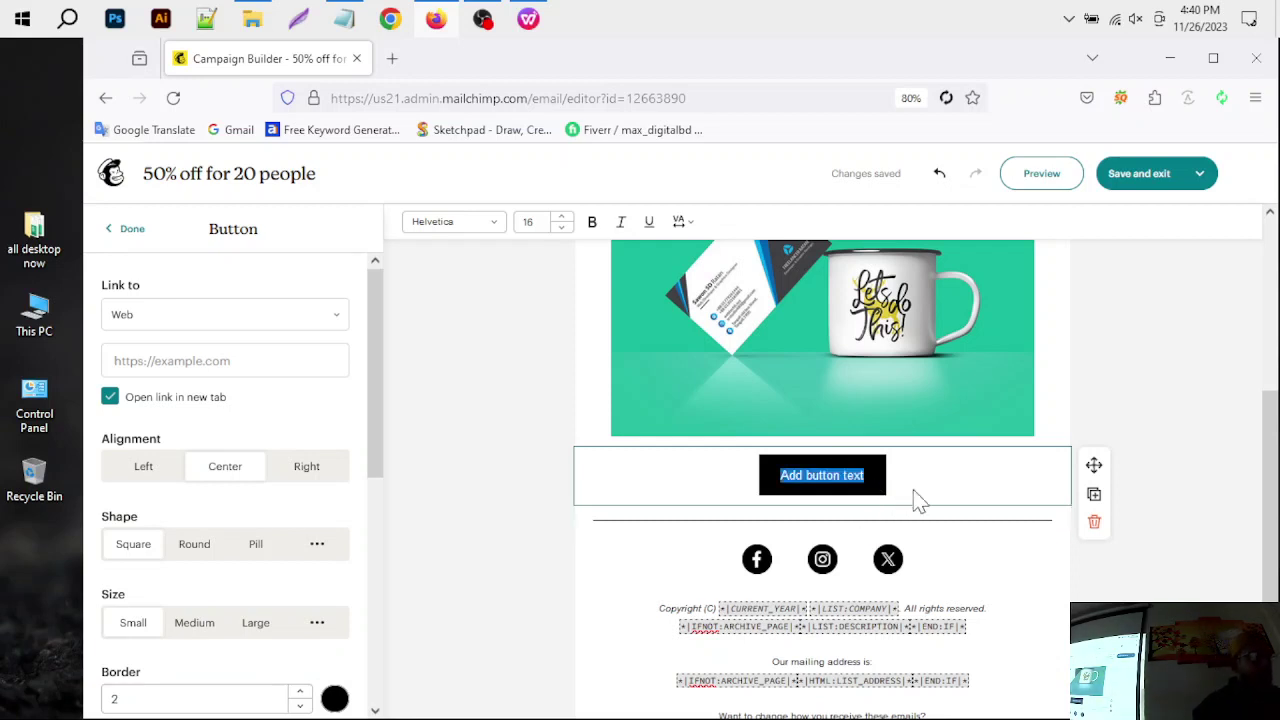
type("c")
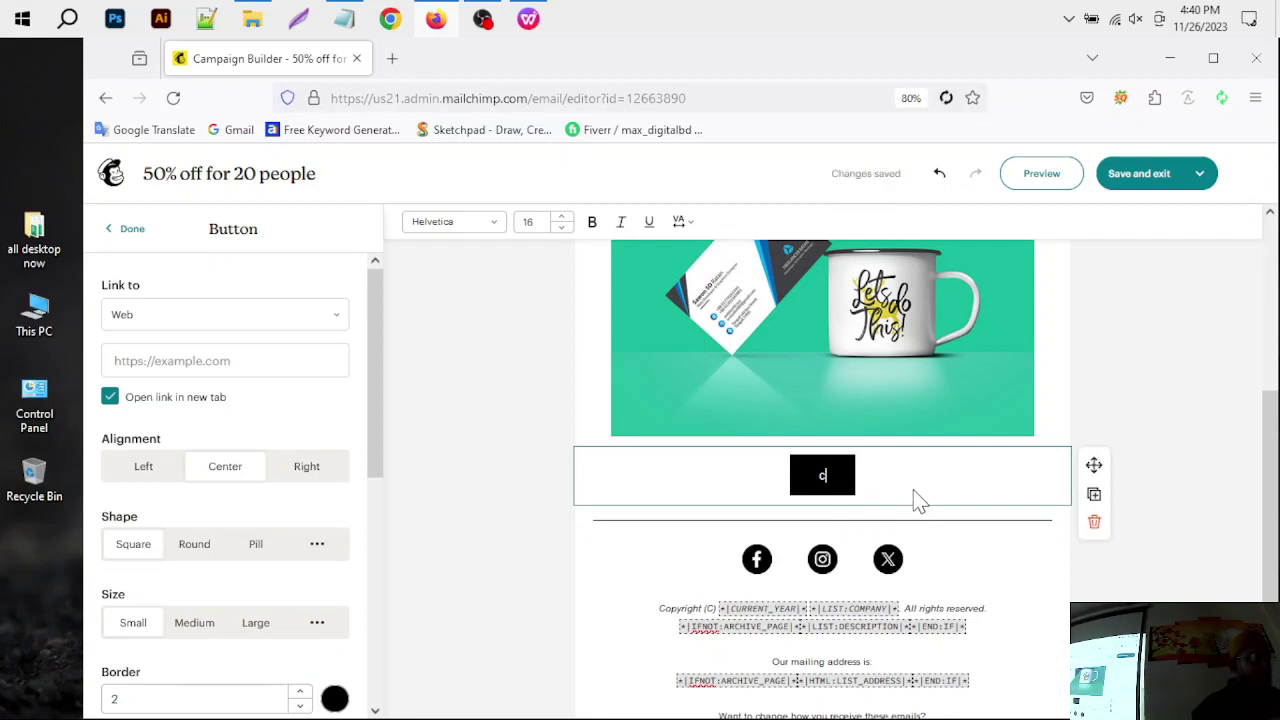
type("CL")
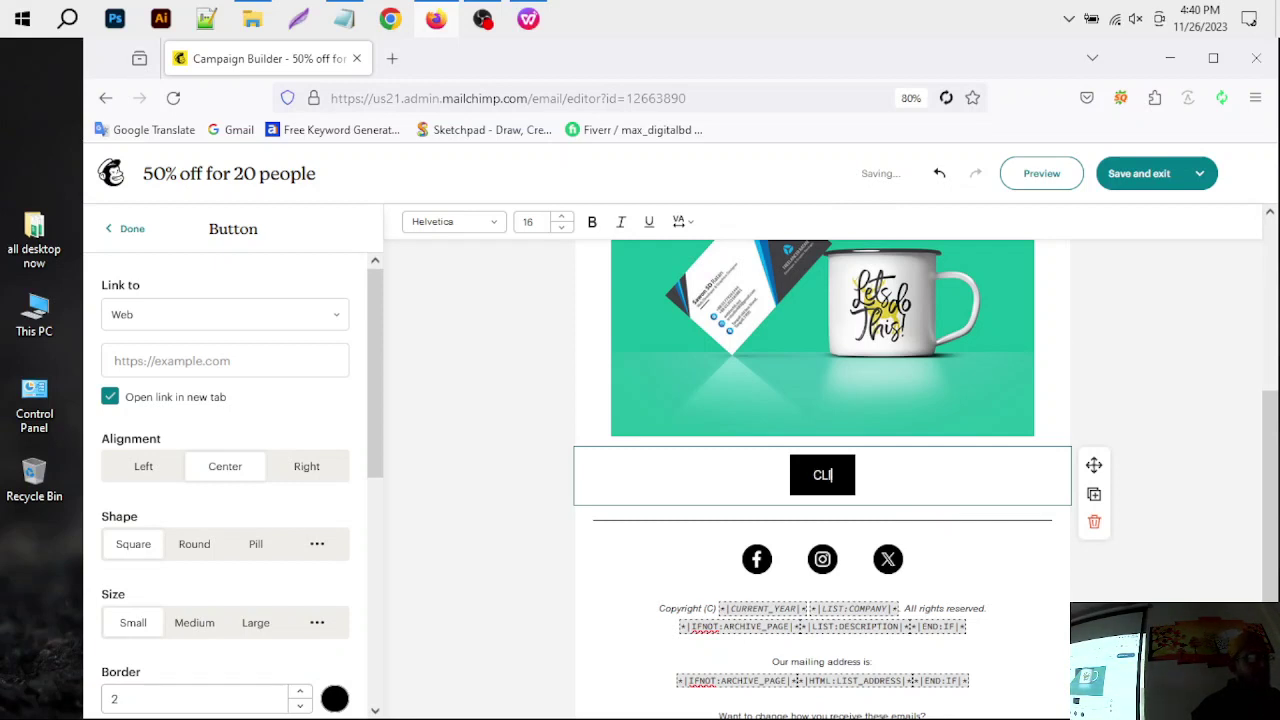
type("ICK ER")
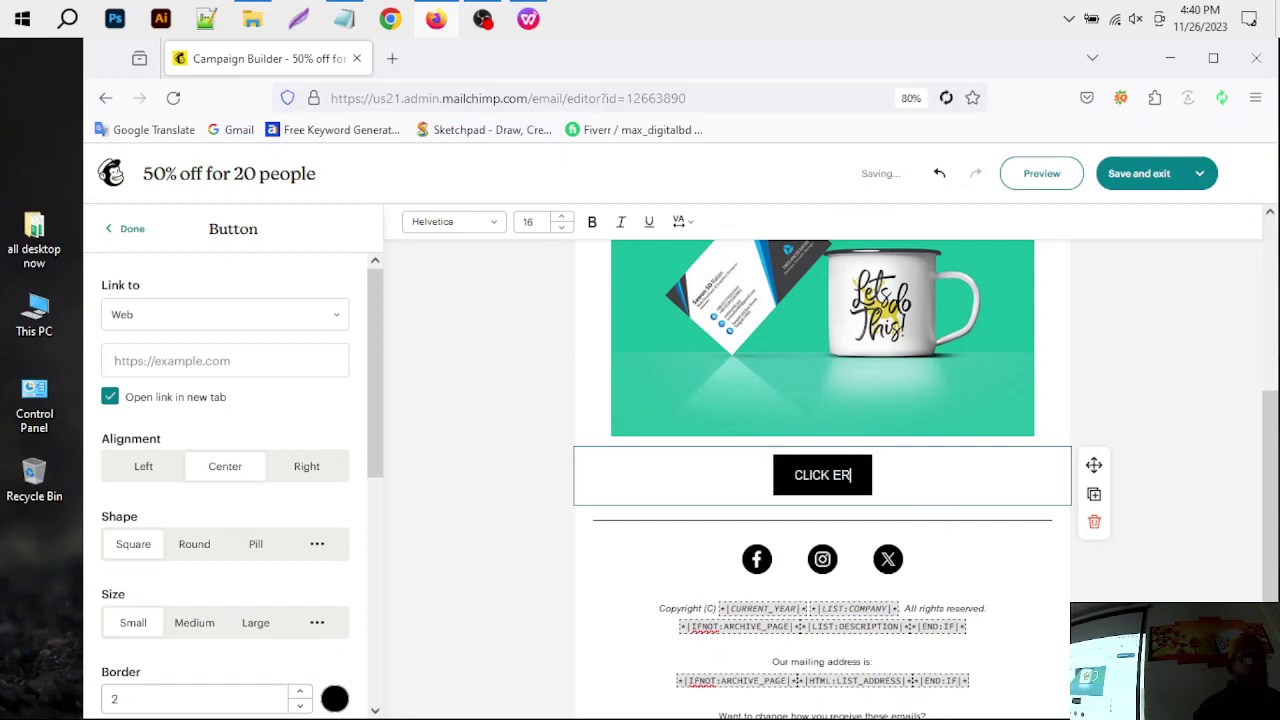
key("BackSpace")
key("BackSpace")
key("BackSpace")
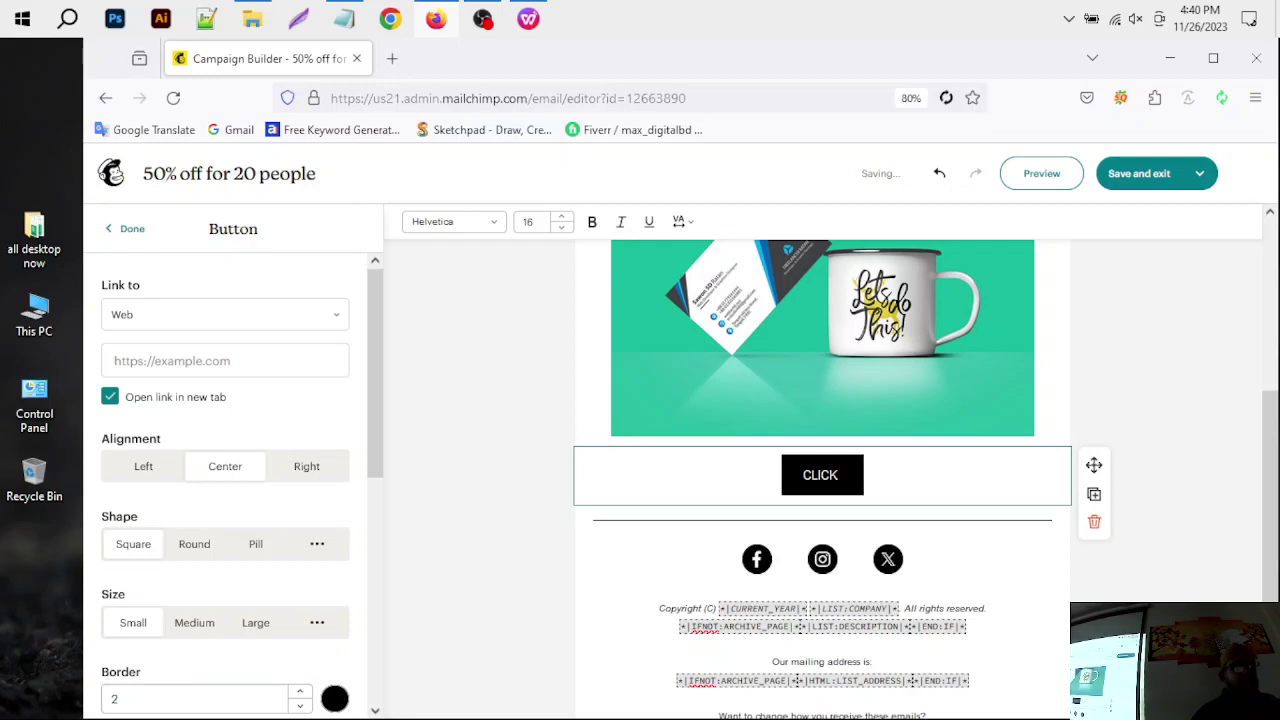
type("HR")
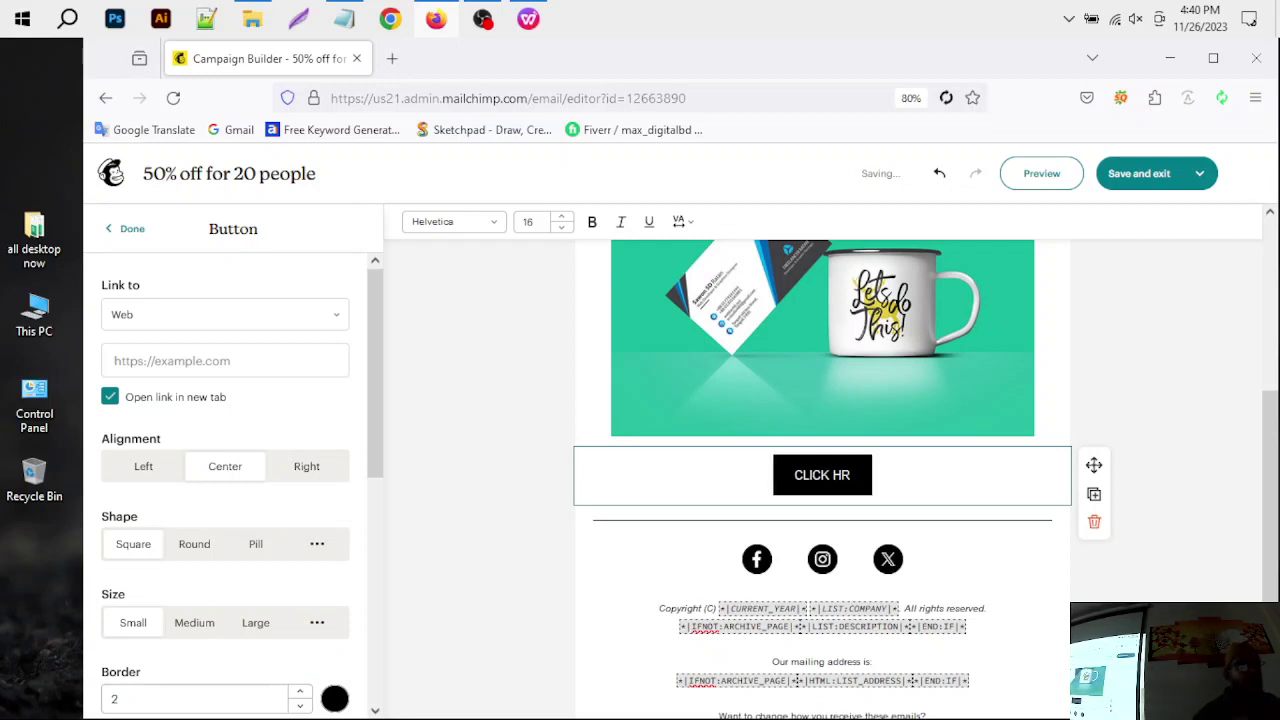
key("BackSpace")
key("BackSpace")
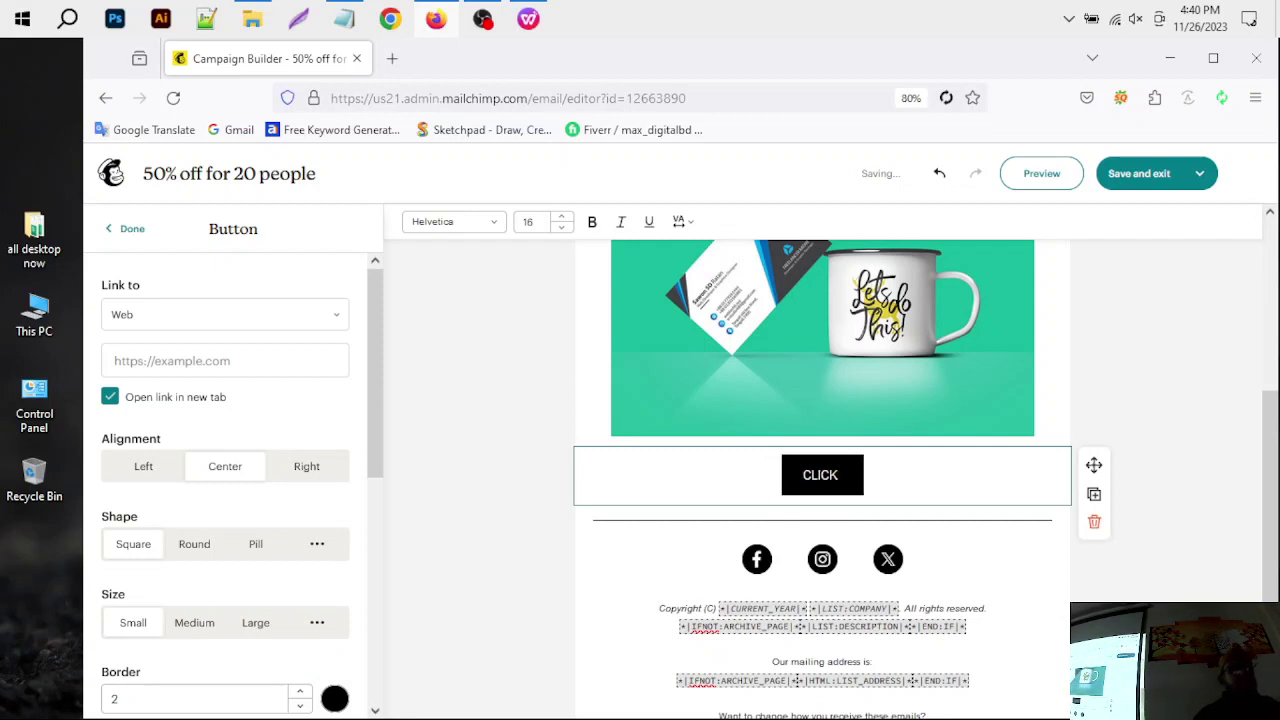
type("HE")
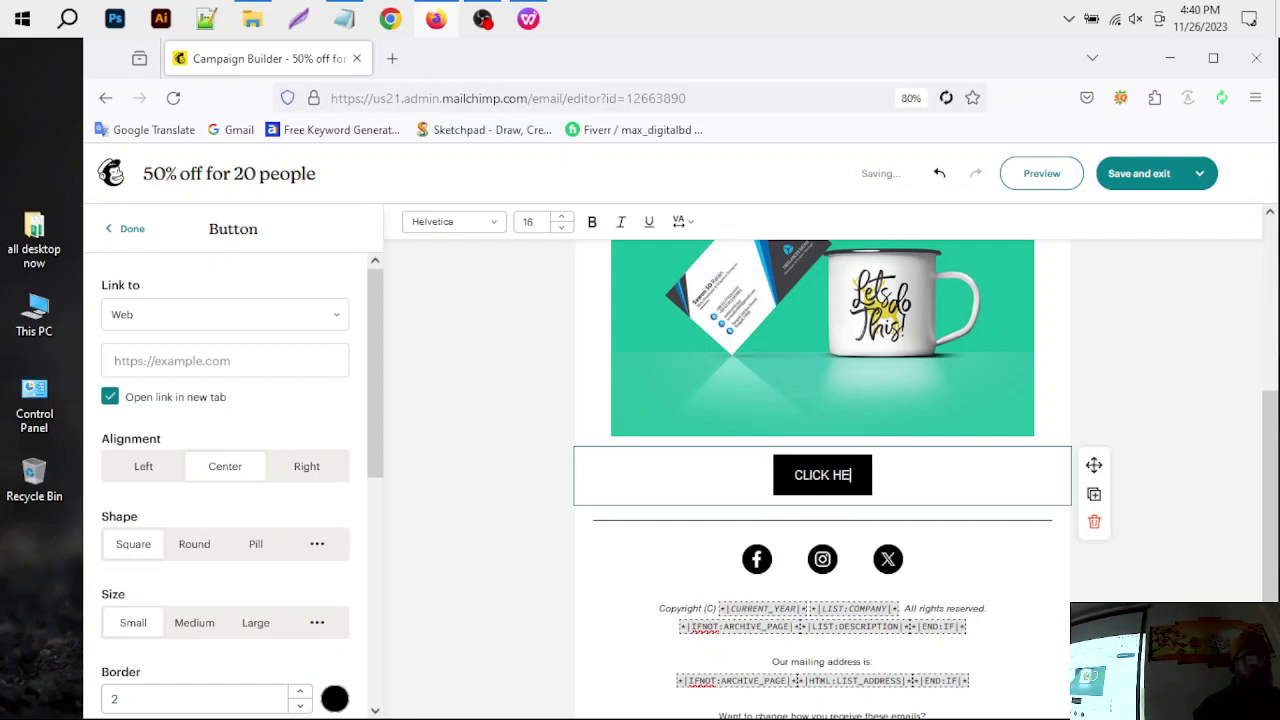
type("RE")
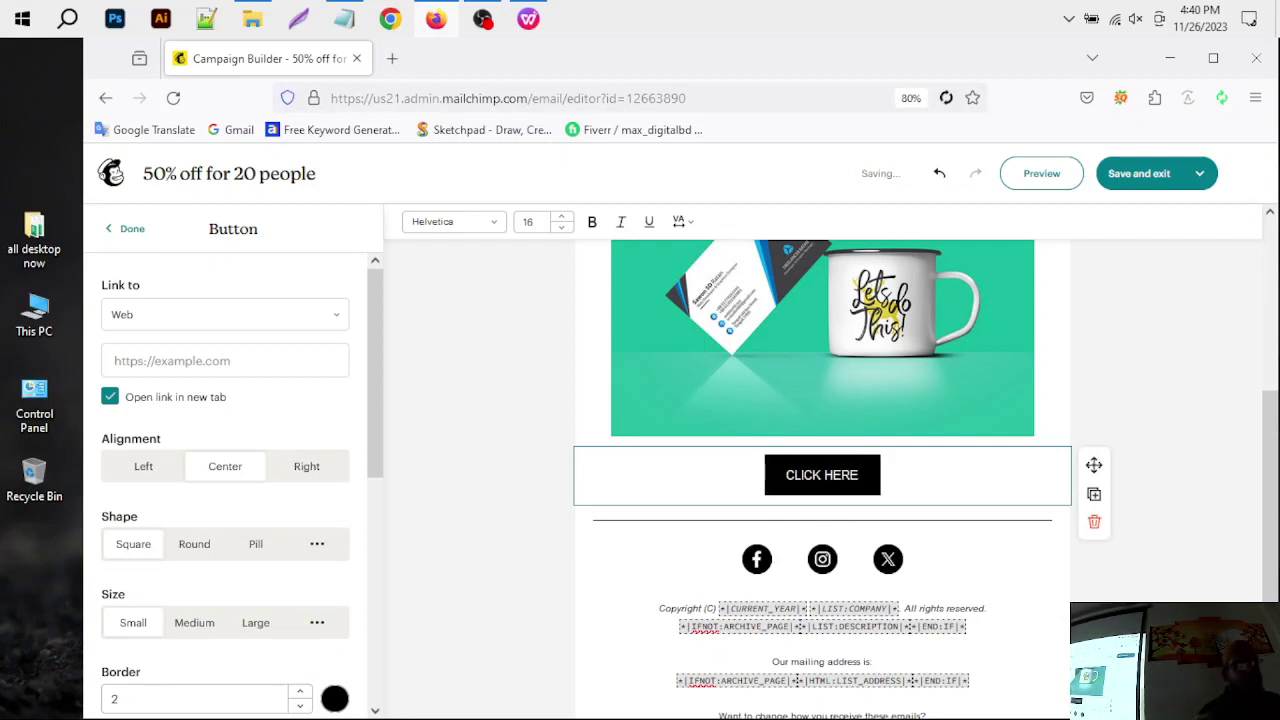
left_click(511, 434)
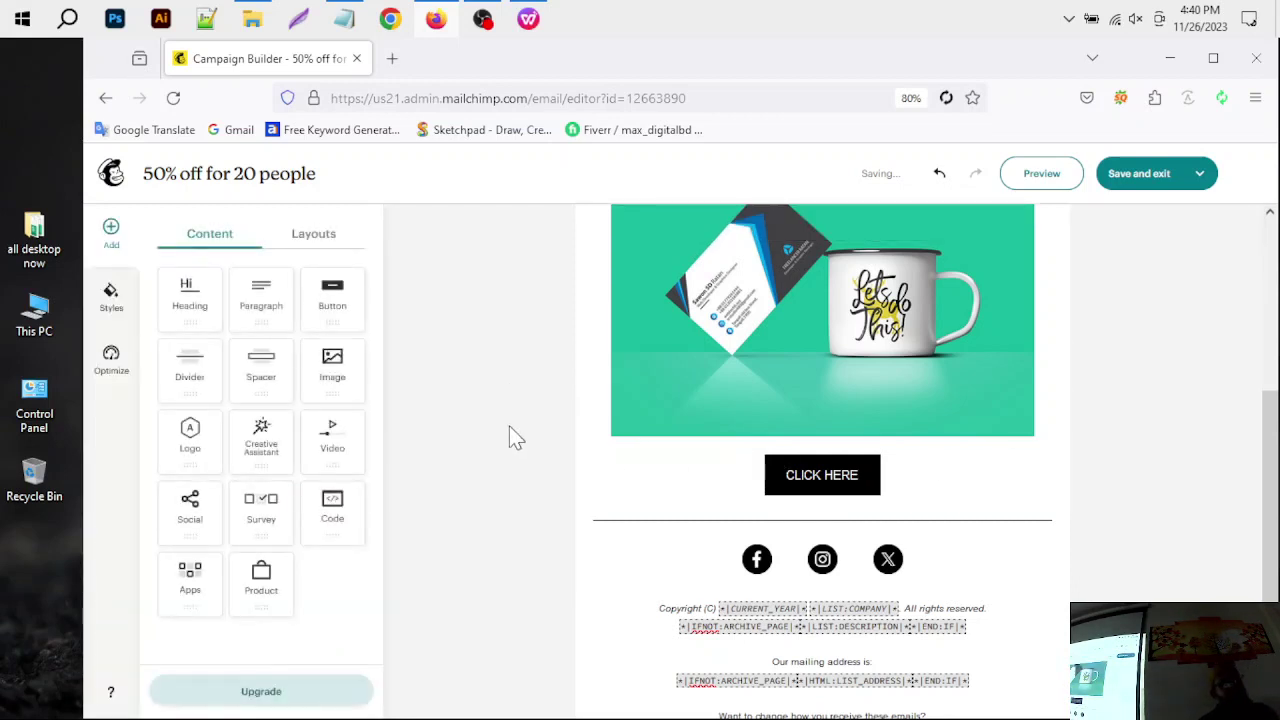
Step: Copy the address of the bookmarked Fiverr gig creation page in a new browser tab for the CLICK HERE button's web link
left_click(863, 472)
left_click(204, 362)
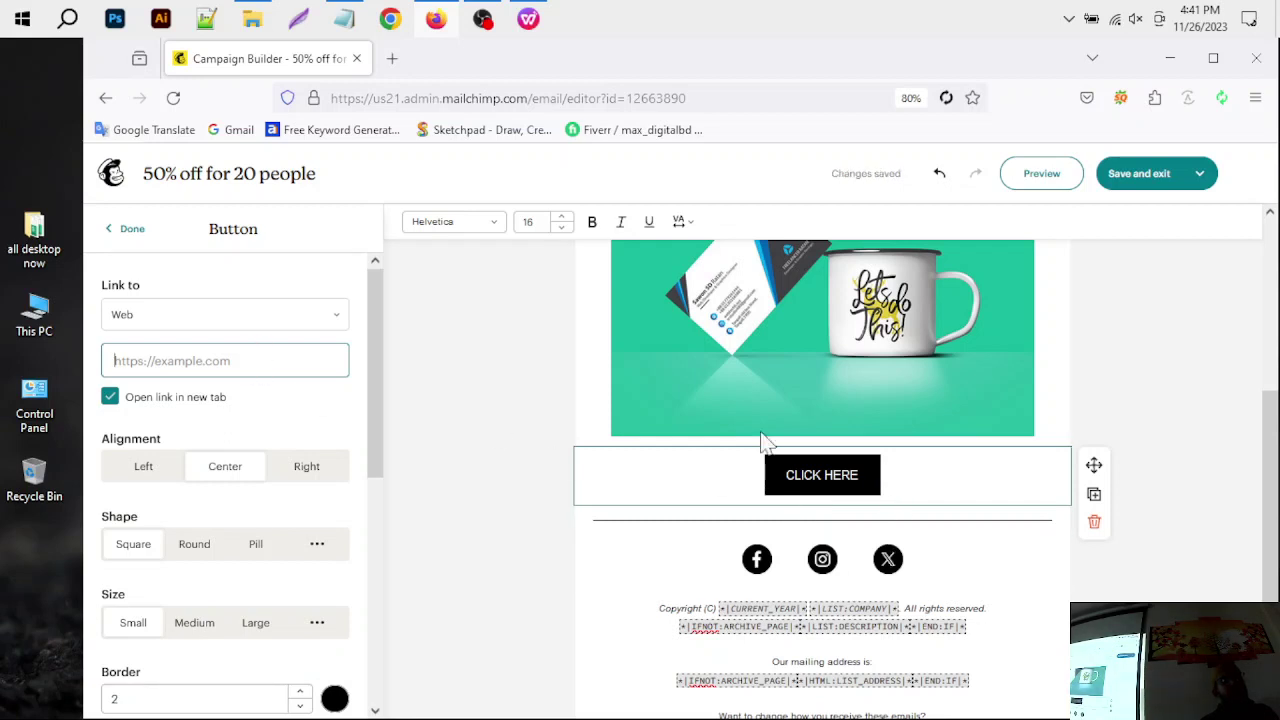
left_click(393, 59)
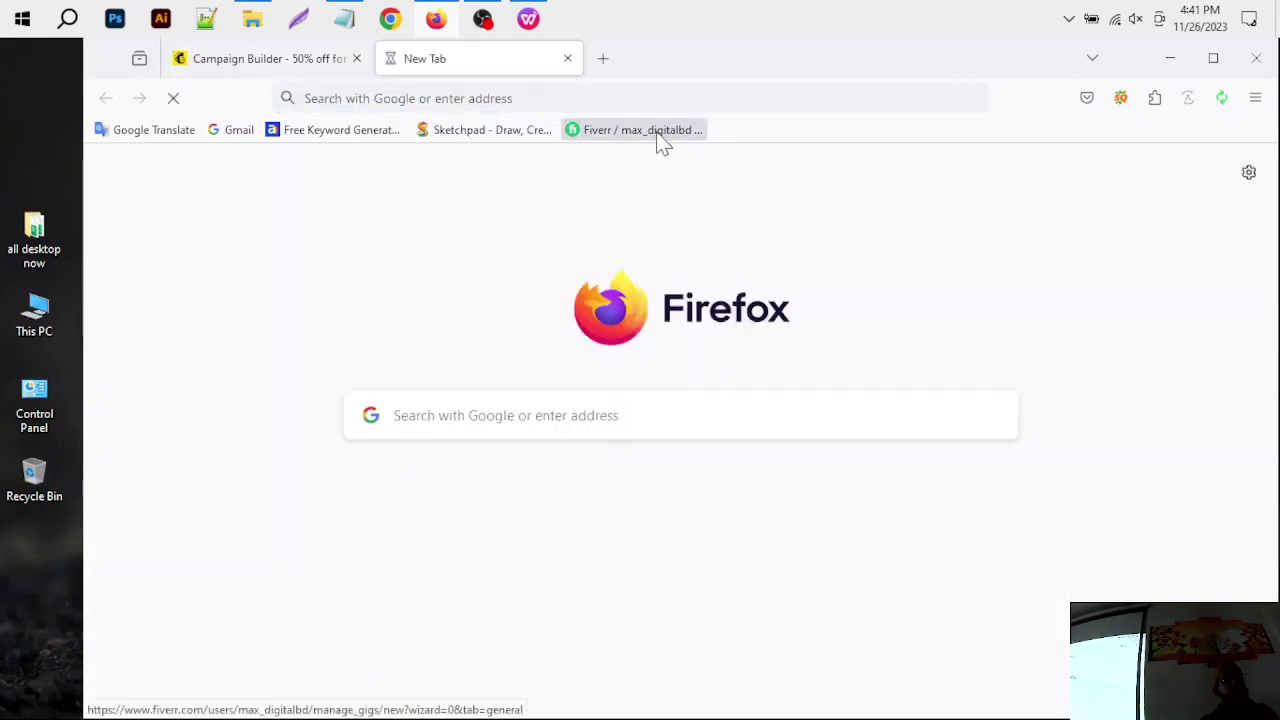
left_click(655, 131)
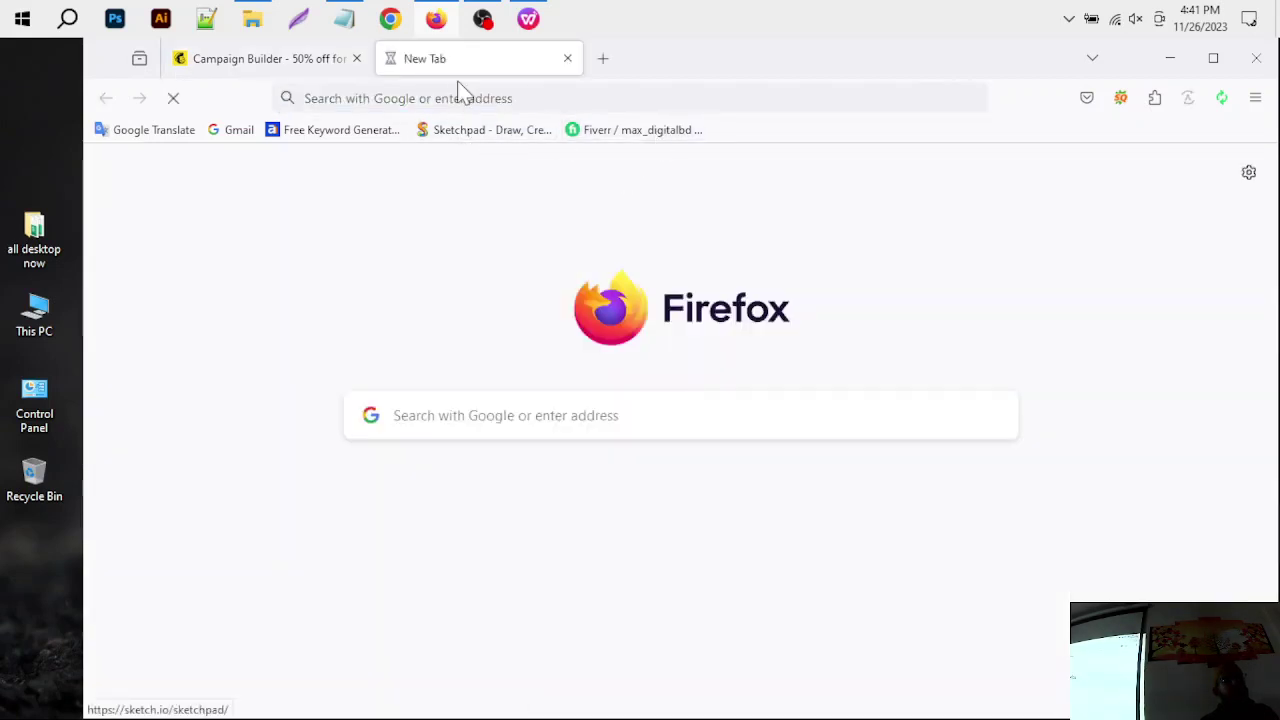
left_click(553, 106)
right_click(556, 104)
left_click(582, 210)
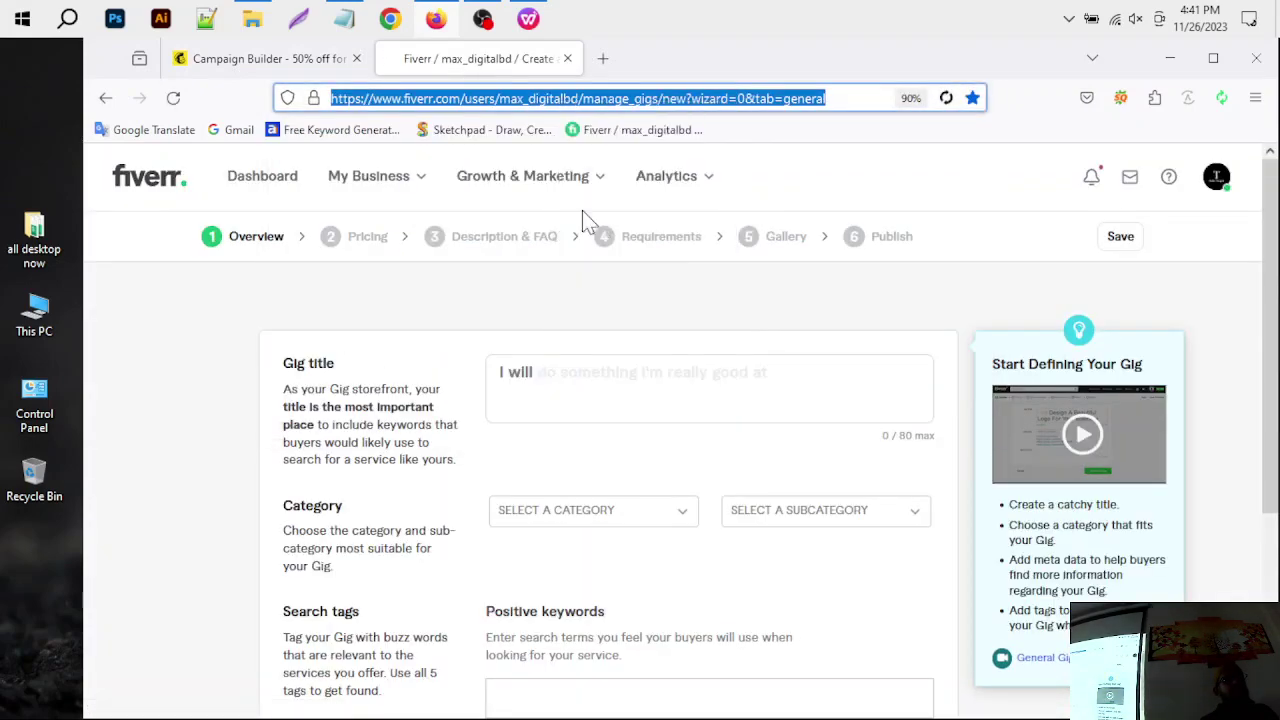
Step: Close the Fiverr page and paste its copied address as the CLICK HERE button's web link
left_click(567, 58)
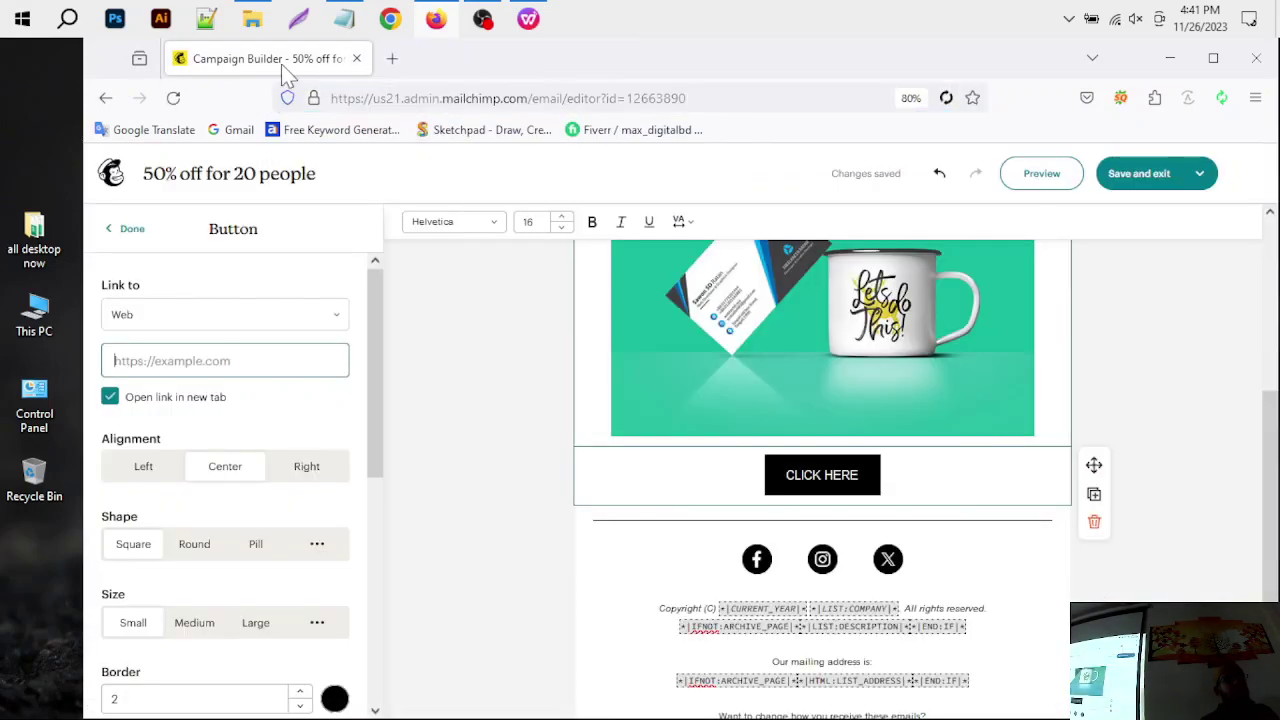
right_click(247, 361)
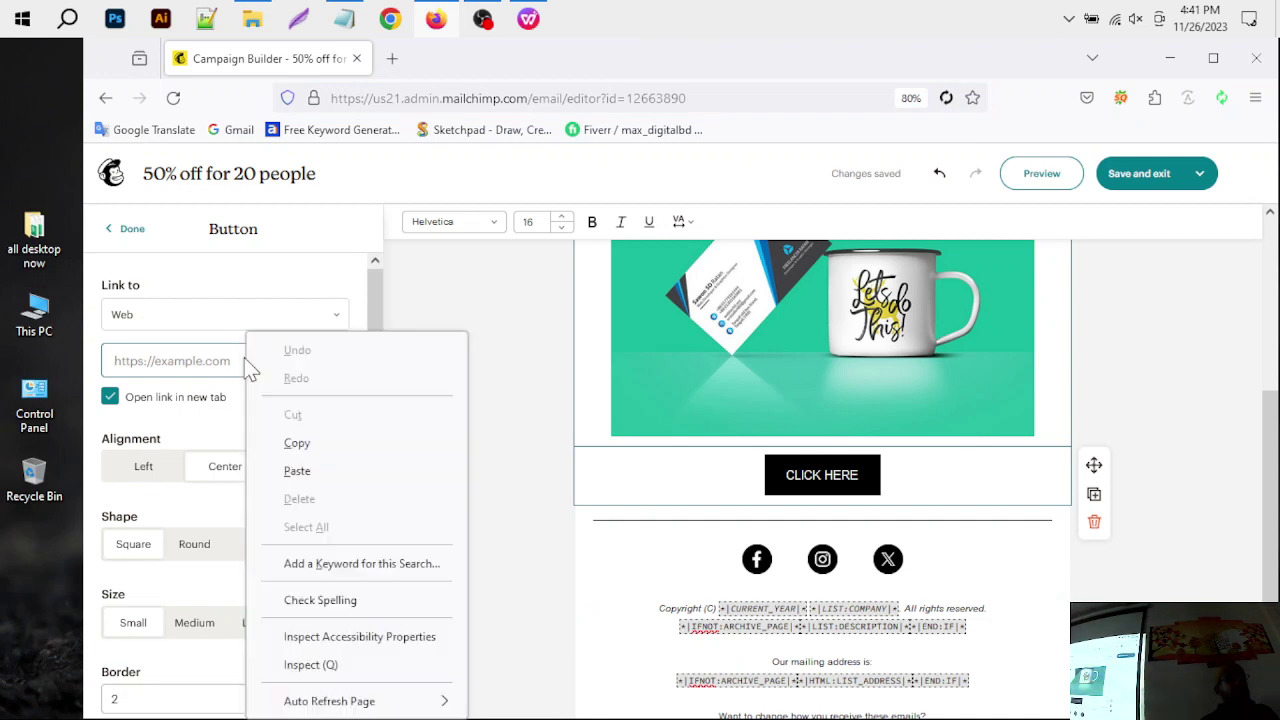
left_click(299, 480)
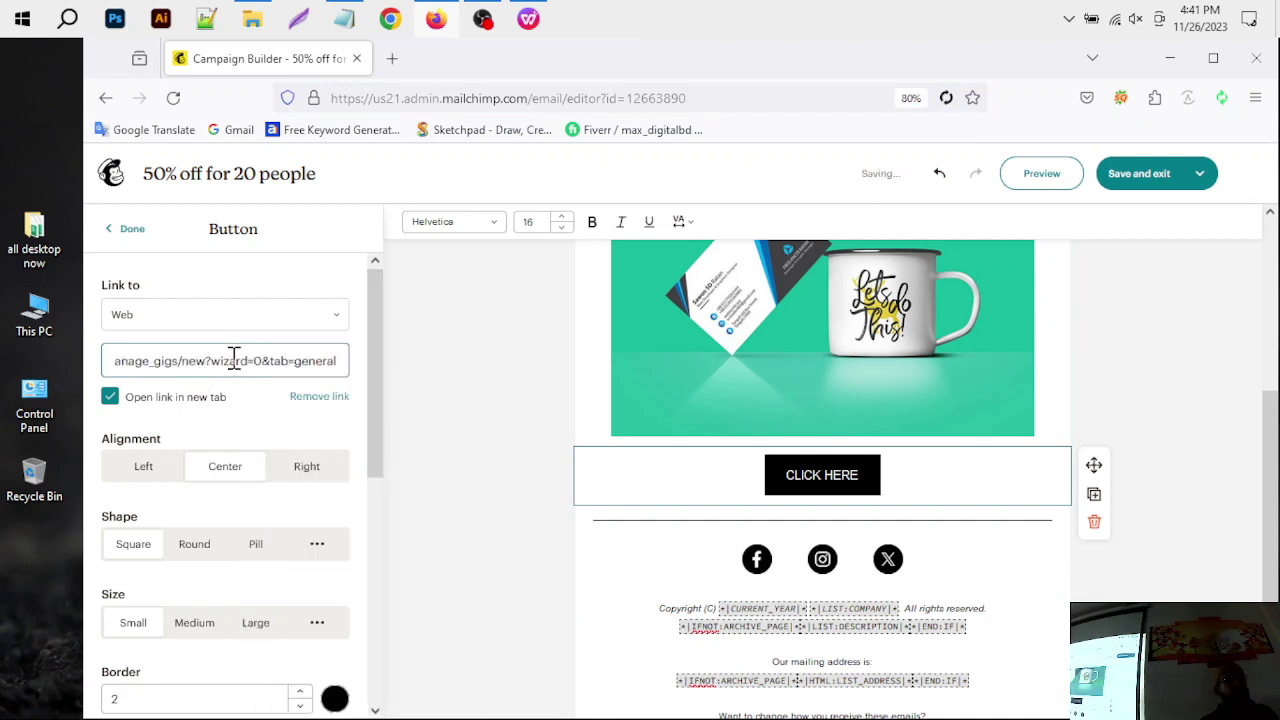
left_click(1150, 350)
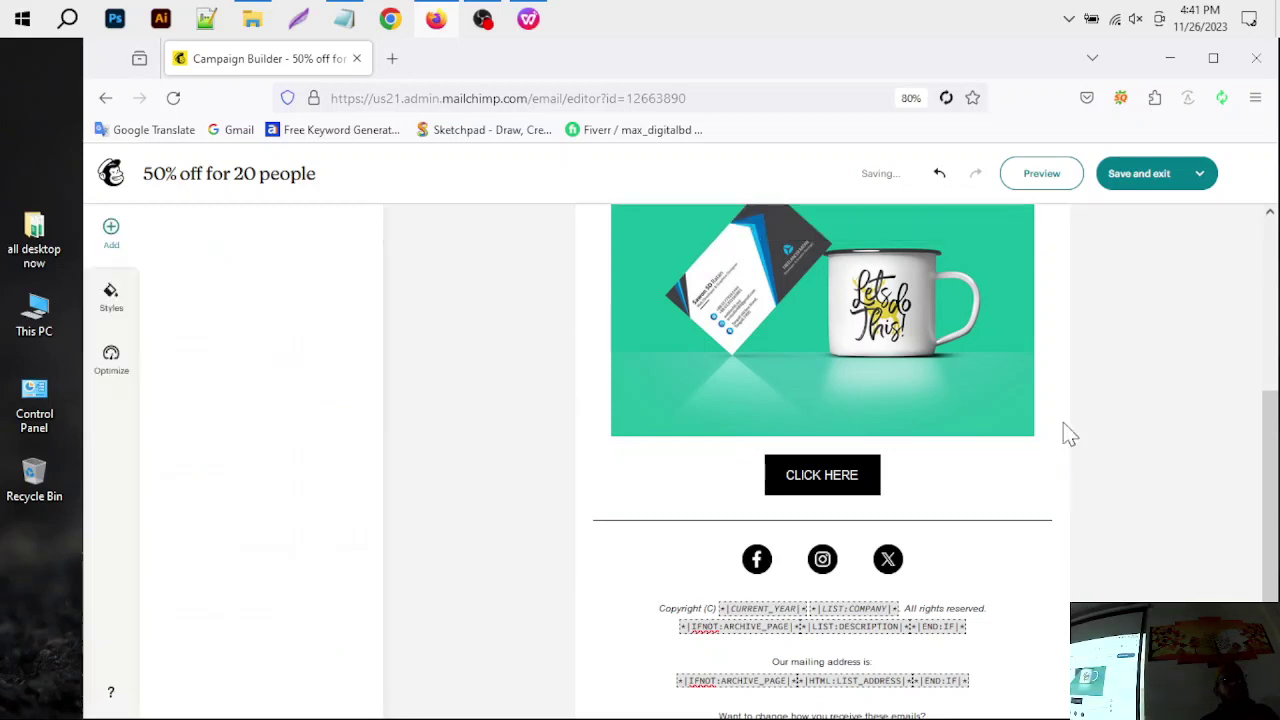
Step: Add a LinkedIn link to the footer's social icons block and remove the X (formerly Twitter) link
scroll(884, 497, "down", 1)
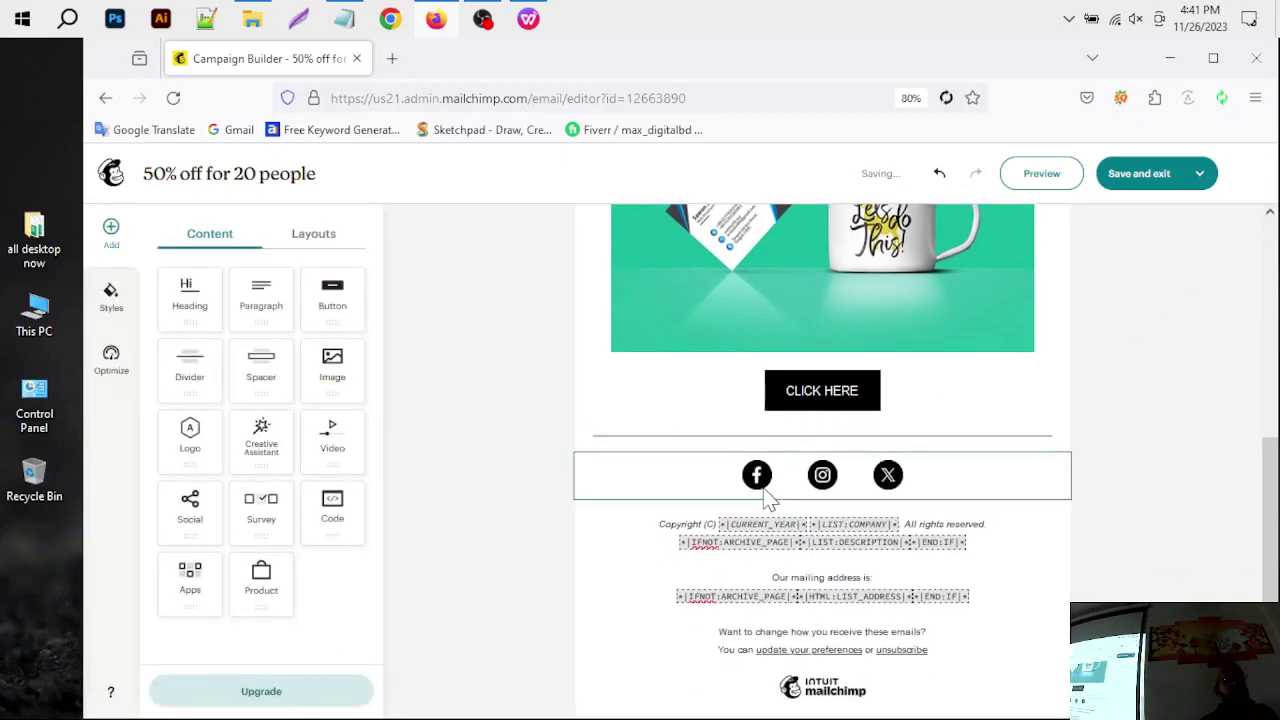
left_click(763, 497)
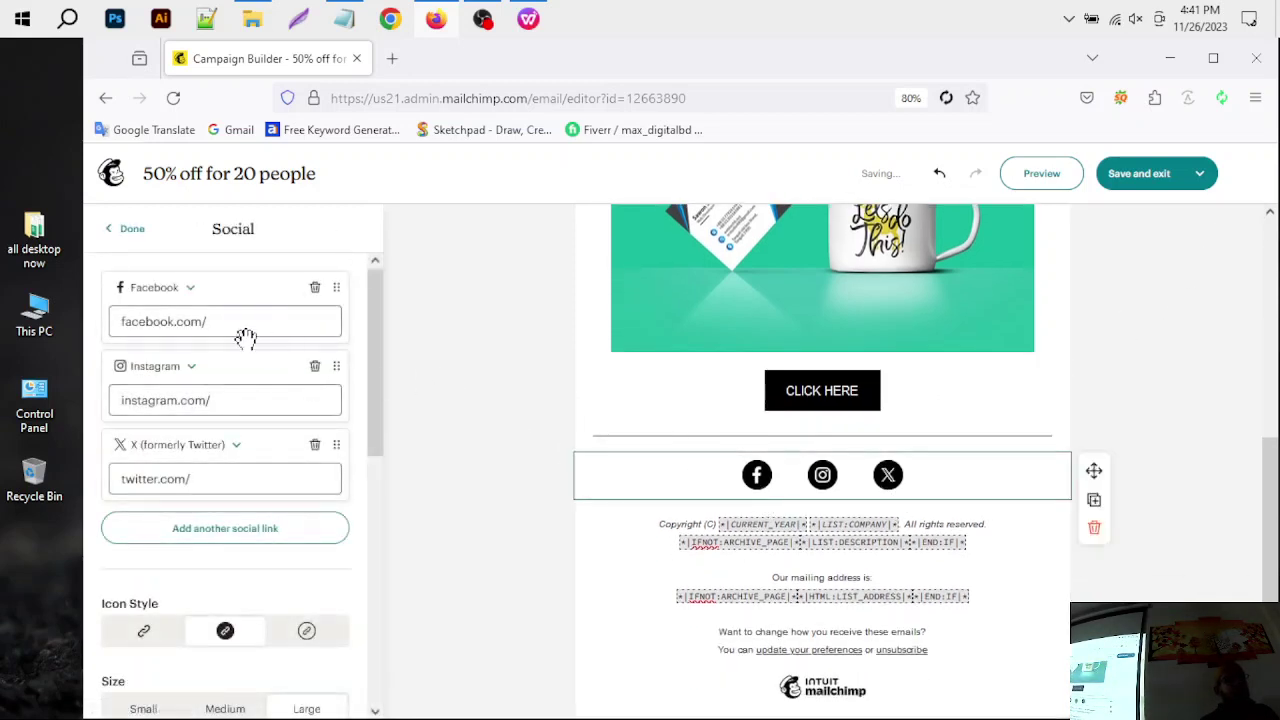
left_click(240, 320)
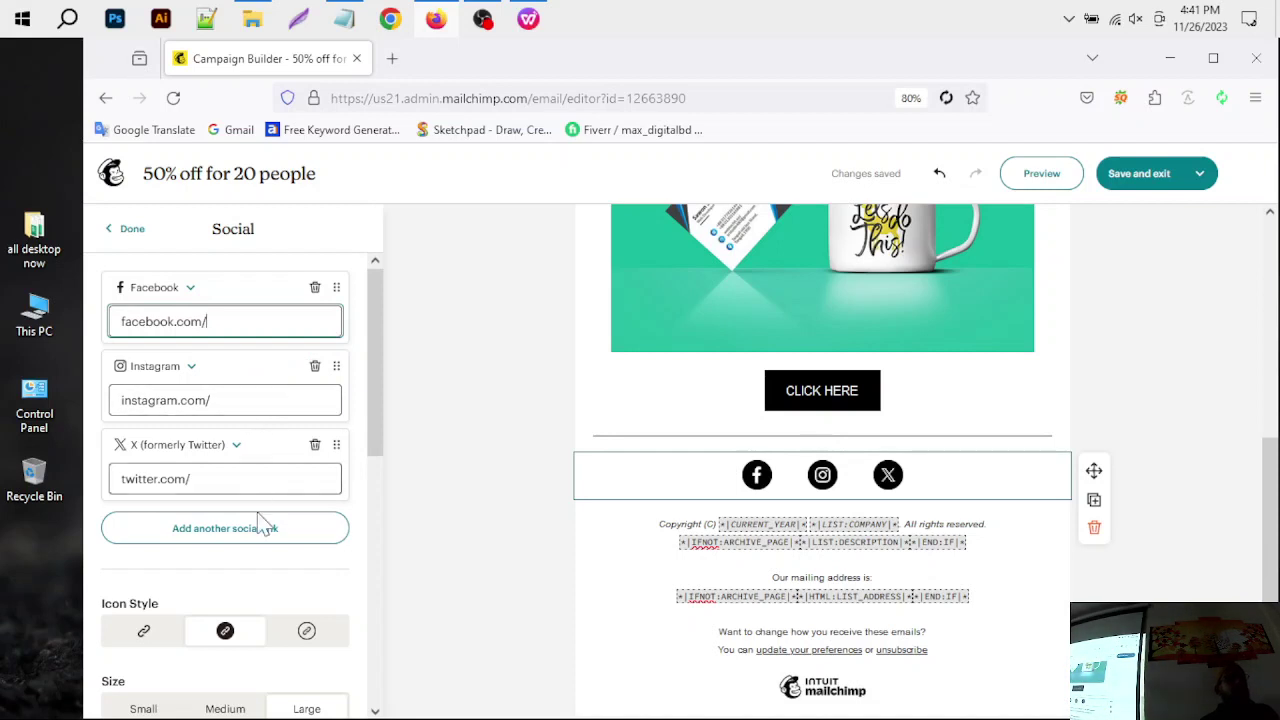
scroll(256, 510, "down", 1)
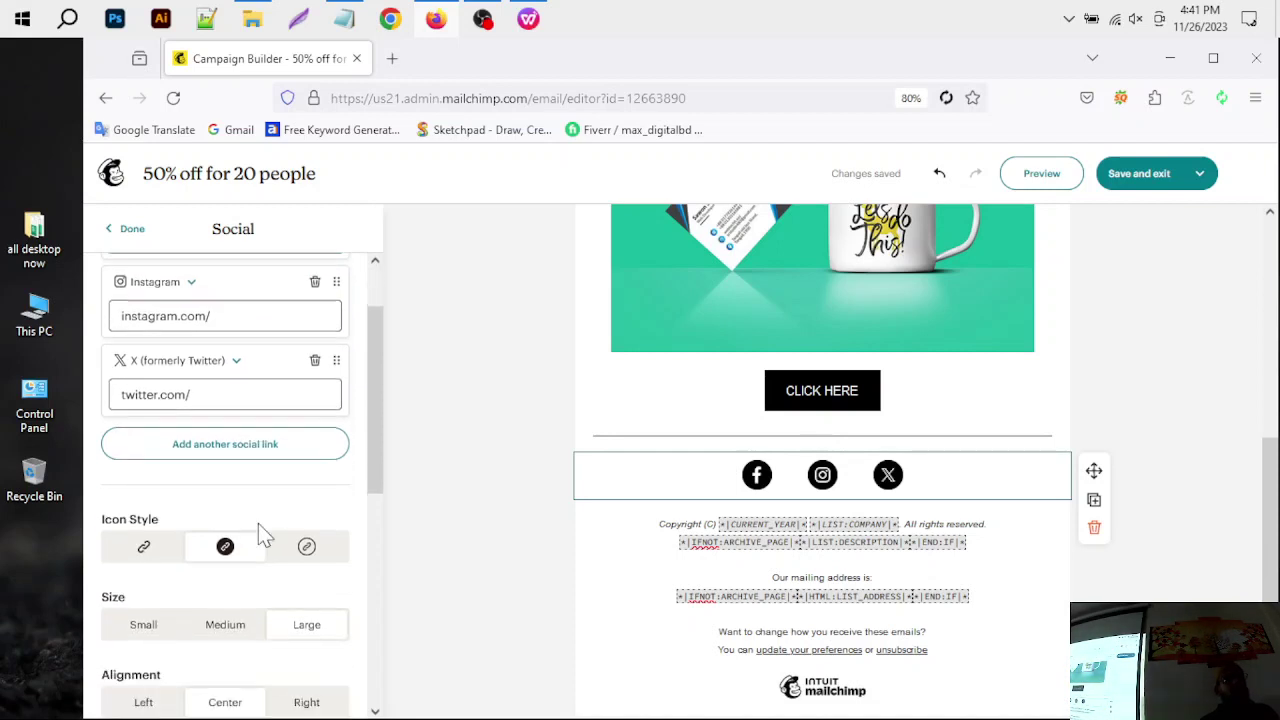
left_click(270, 445)
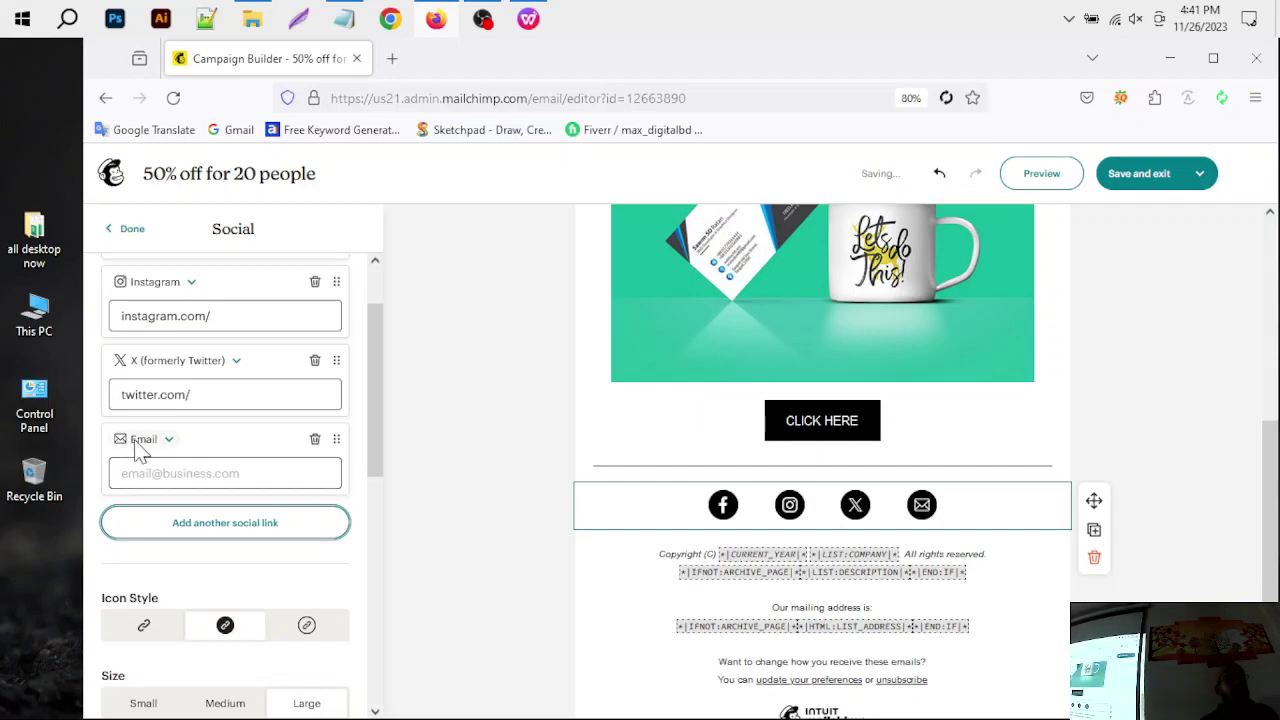
left_click(160, 444)
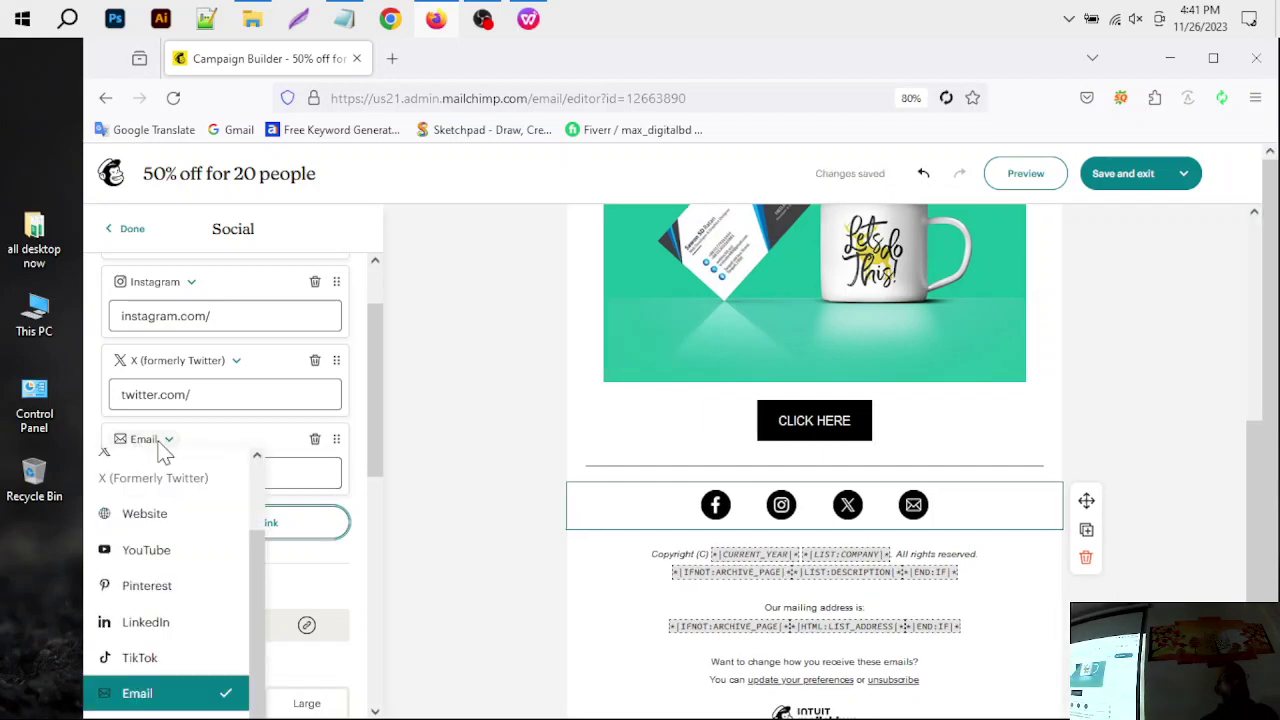
left_click(148, 522)
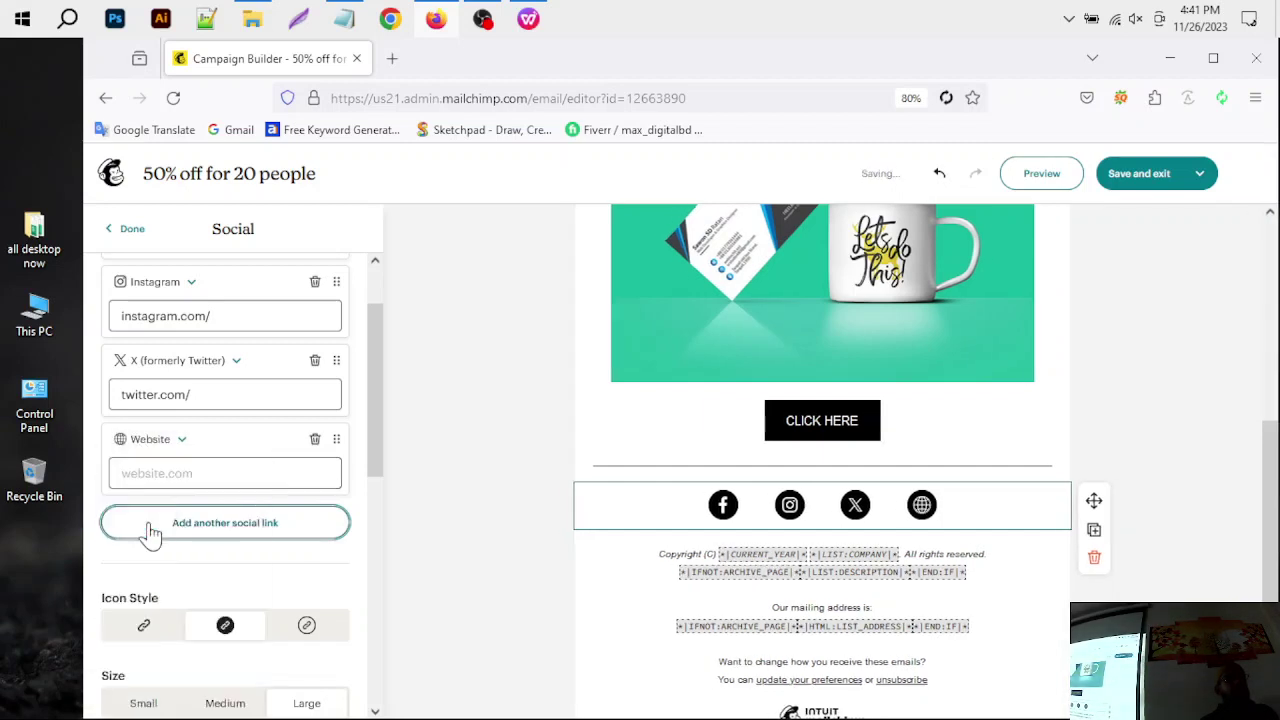
left_click(180, 441)
left_click(150, 586)
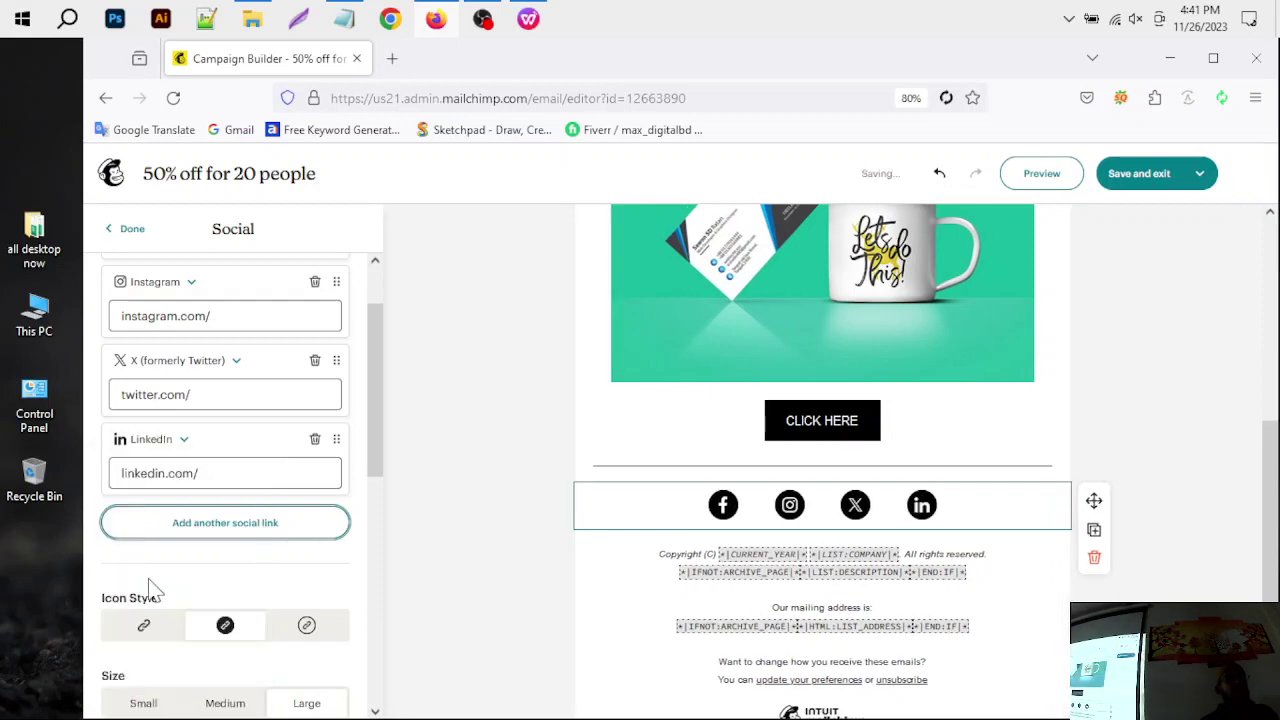
left_click(315, 362)
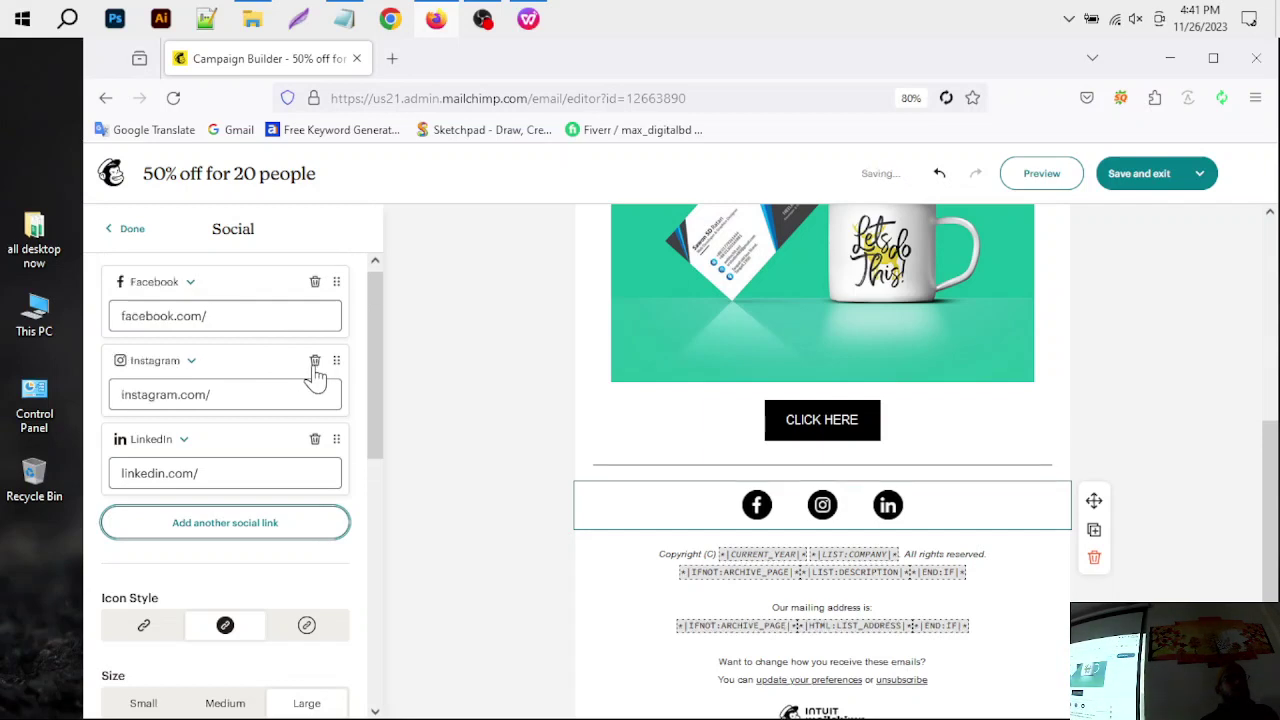
left_click(497, 540)
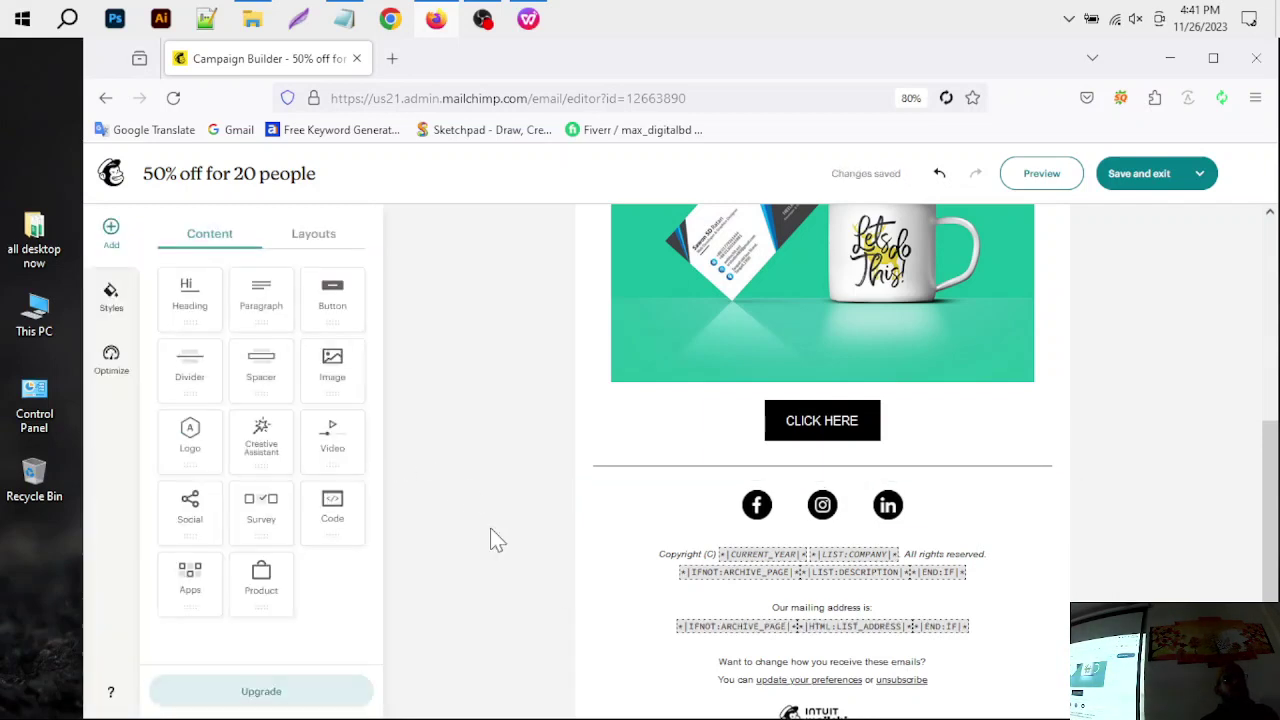
Step: Save the finished email design, exit the editor and review the campaign's recipients, sender, subject, send time and content
scroll(997, 544, "up", 5)
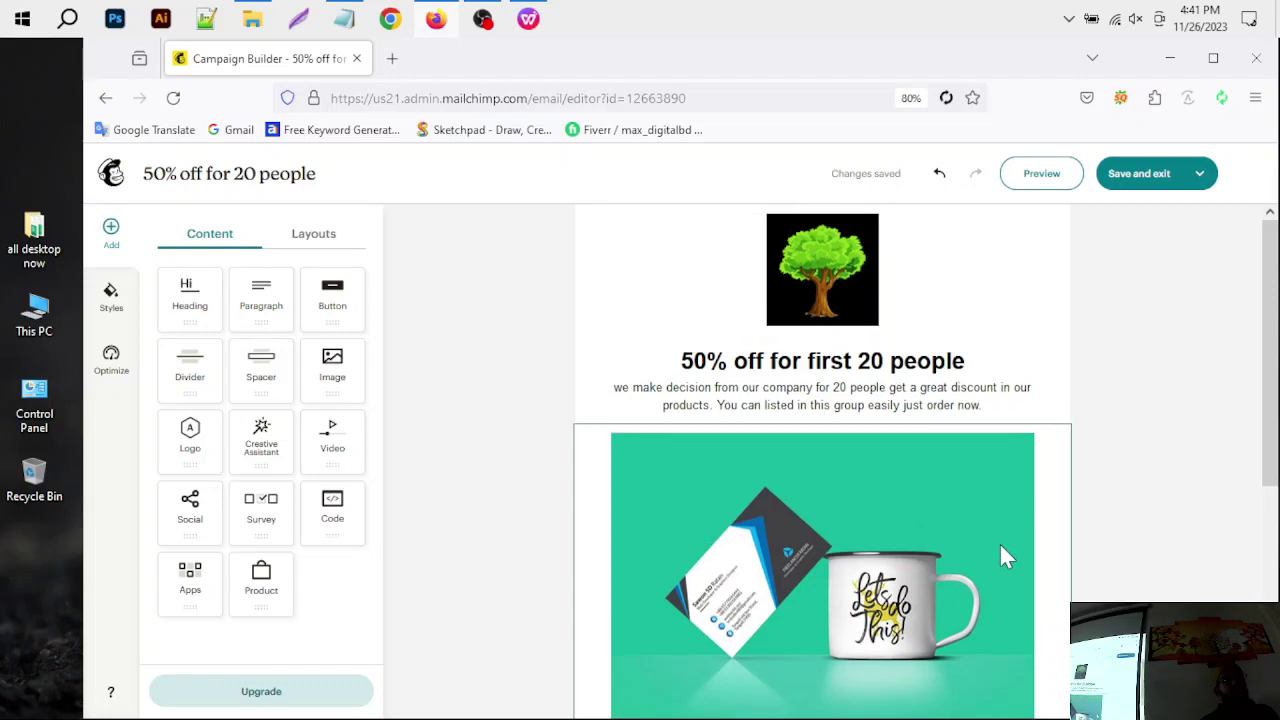
scroll(999, 542, "down", 5)
scroll(1003, 543, "up", 4)
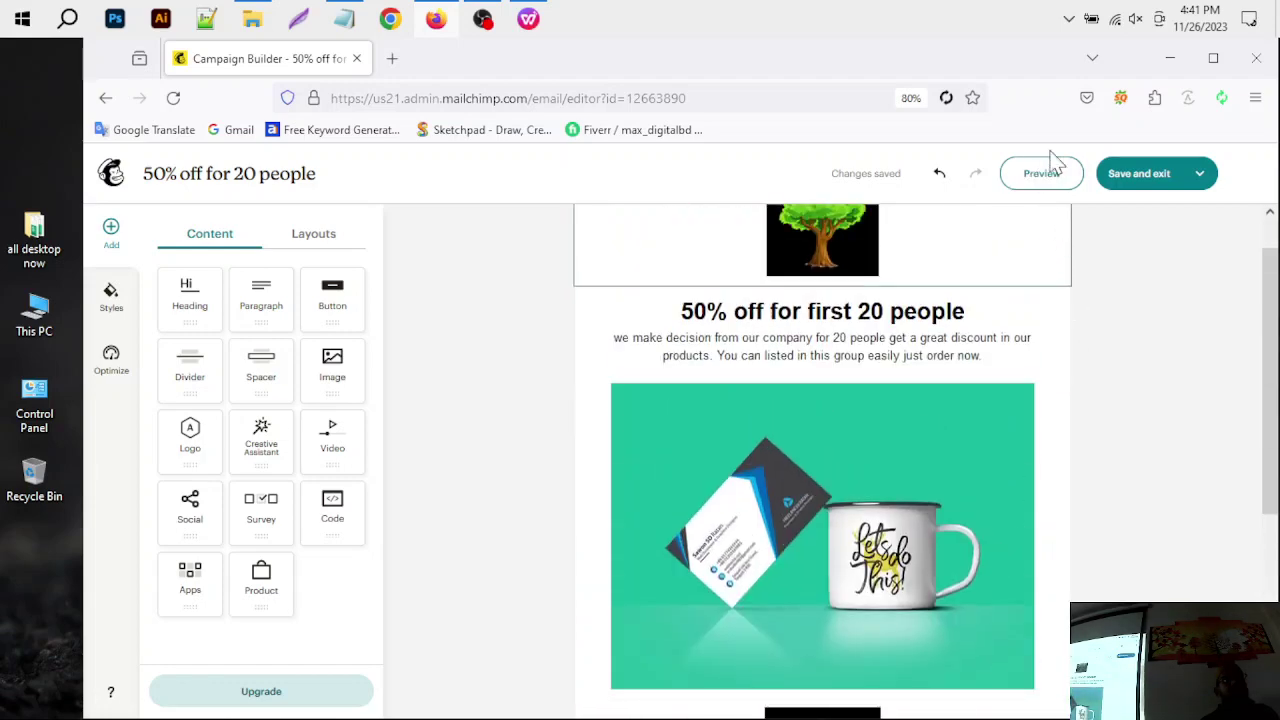
left_click(1156, 190)
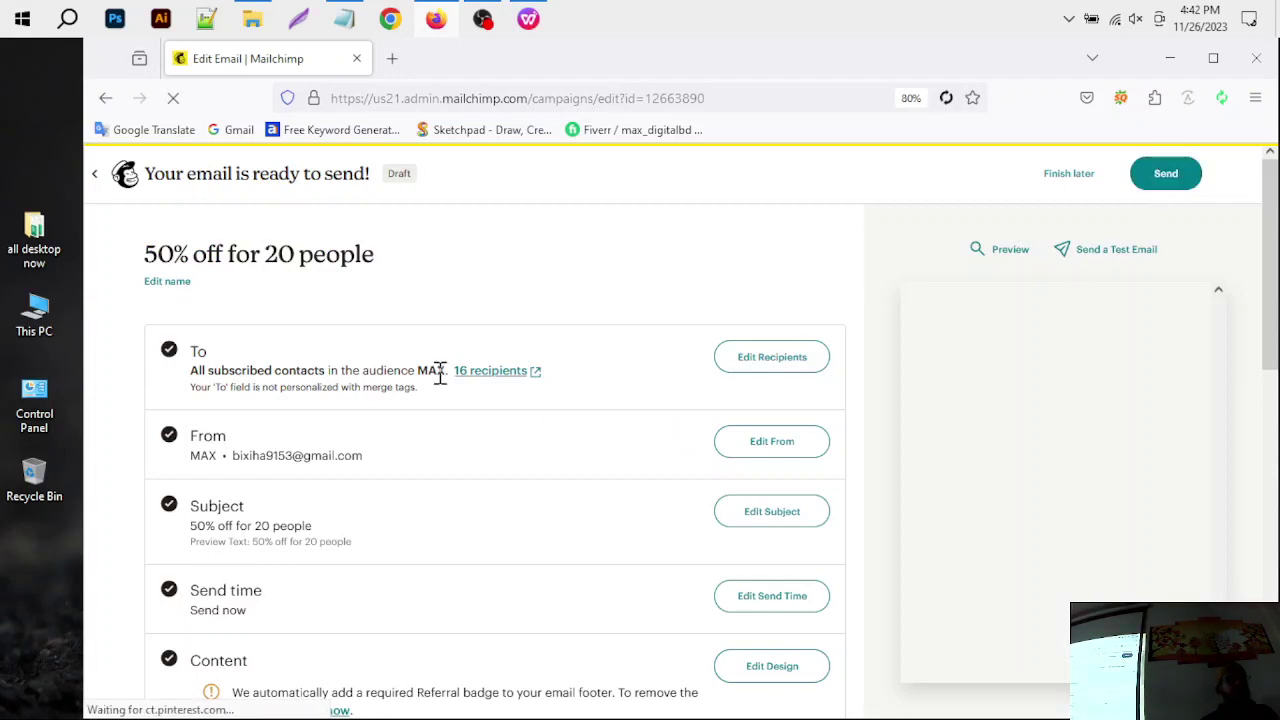
scroll(440, 375, "down", 3)
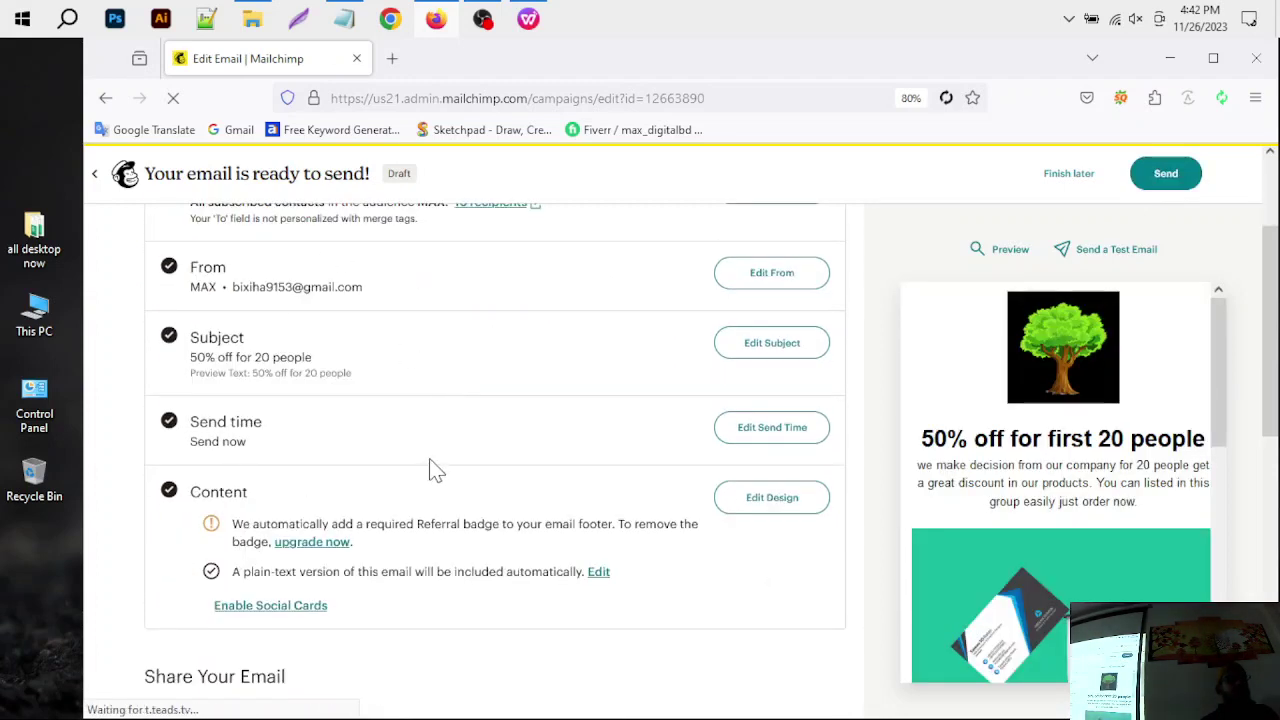
scroll(431, 466, "up", 3)
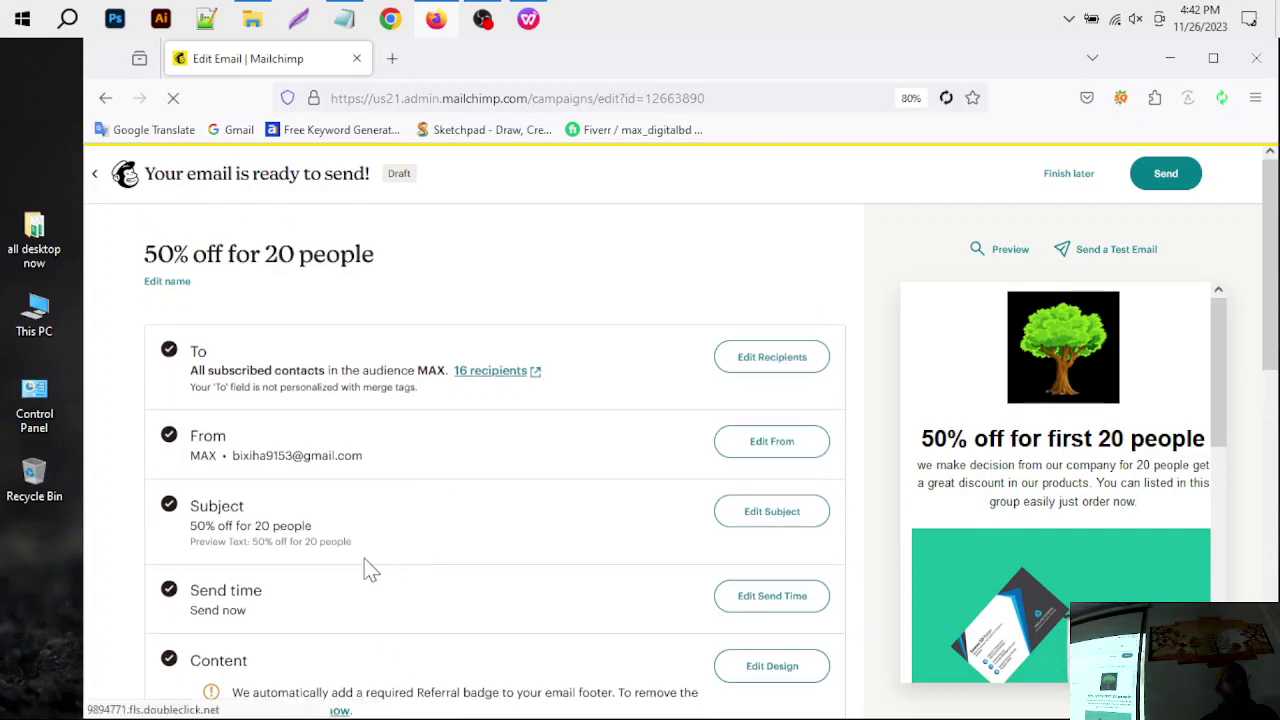
scroll(364, 568, "down", 3)
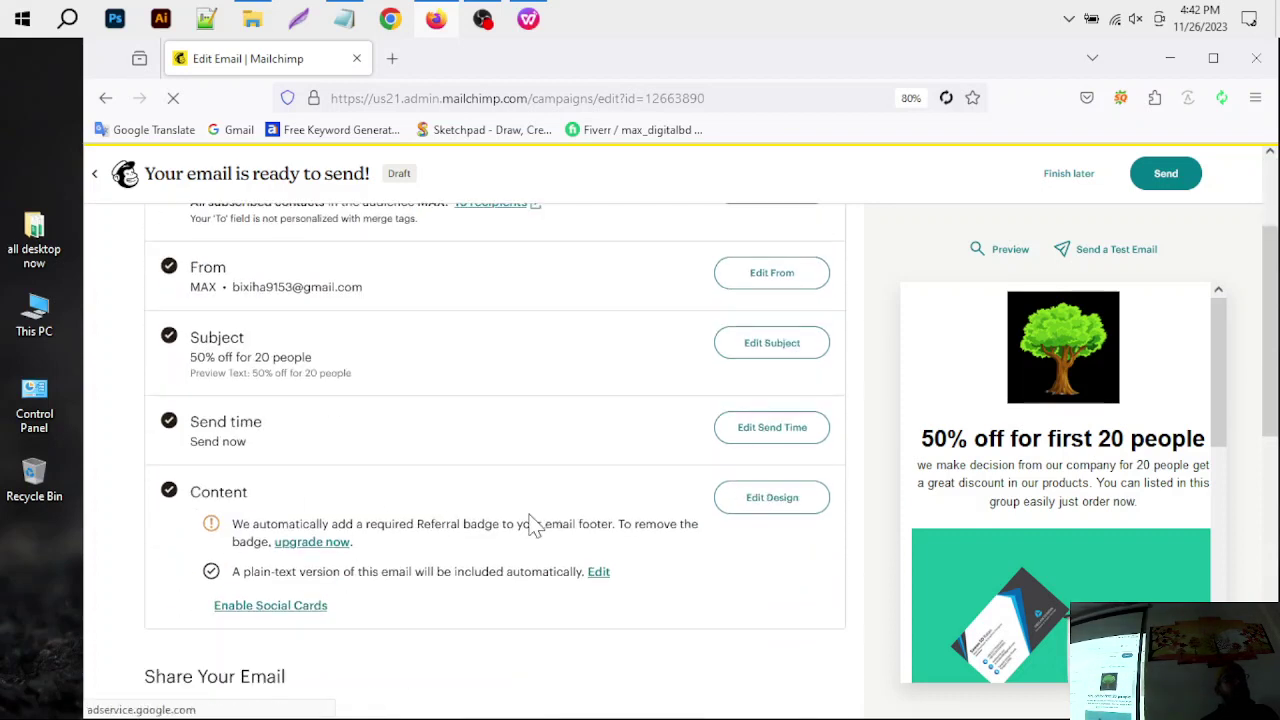